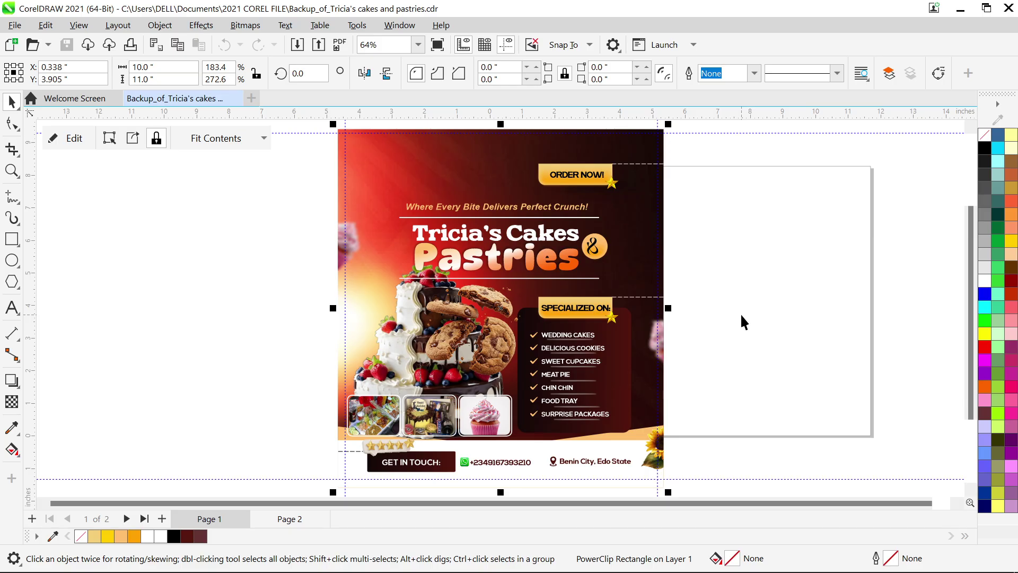
left_click(419, 159)
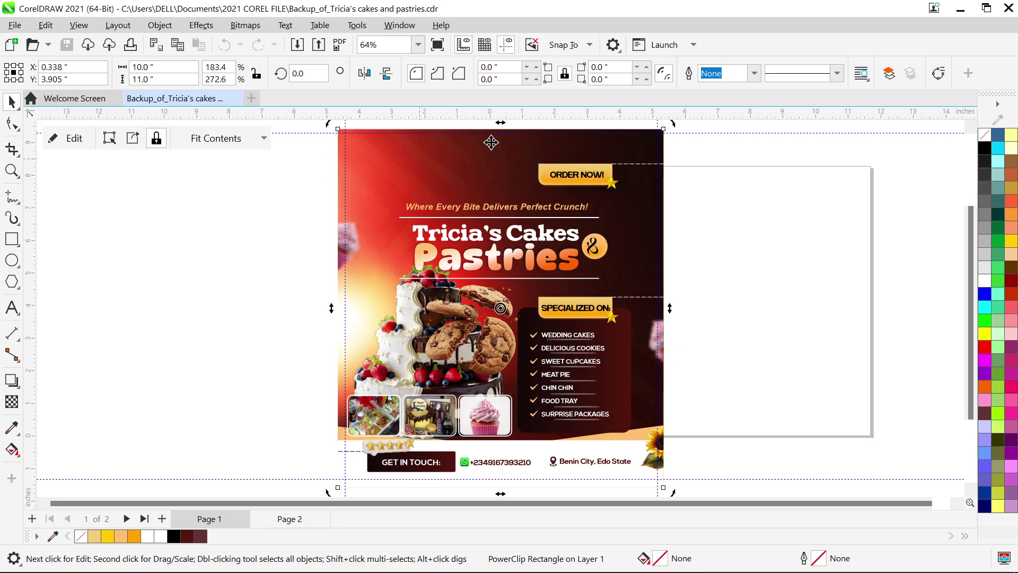
left_click(725, 201)
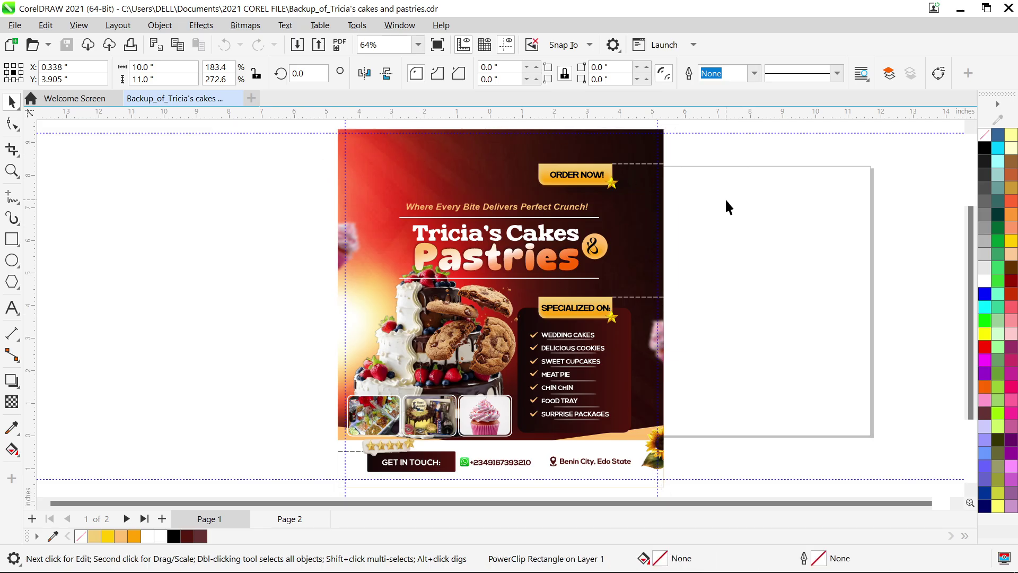
left_click(427, 181)
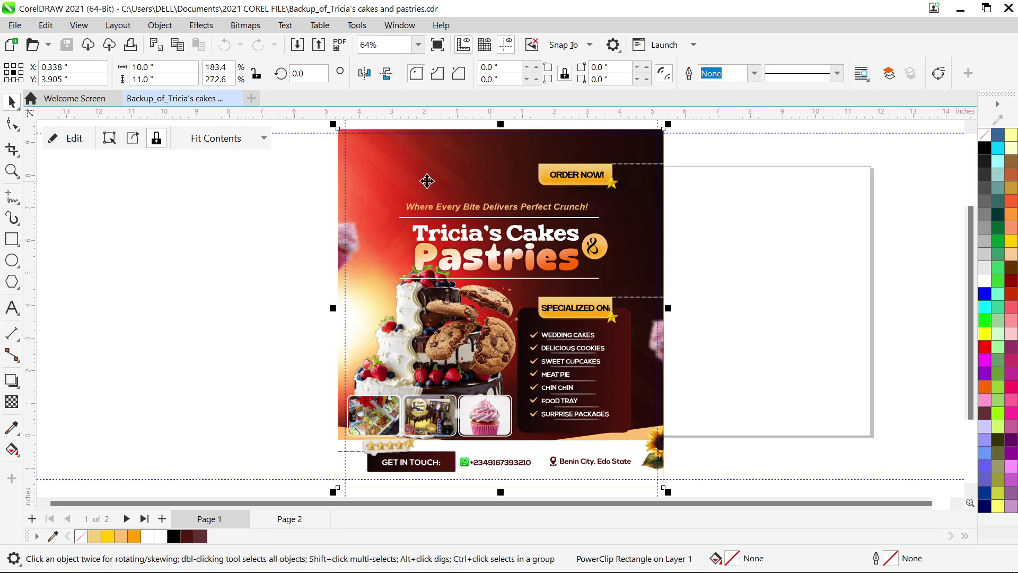
left_click(469, 247)
left_click(410, 371)
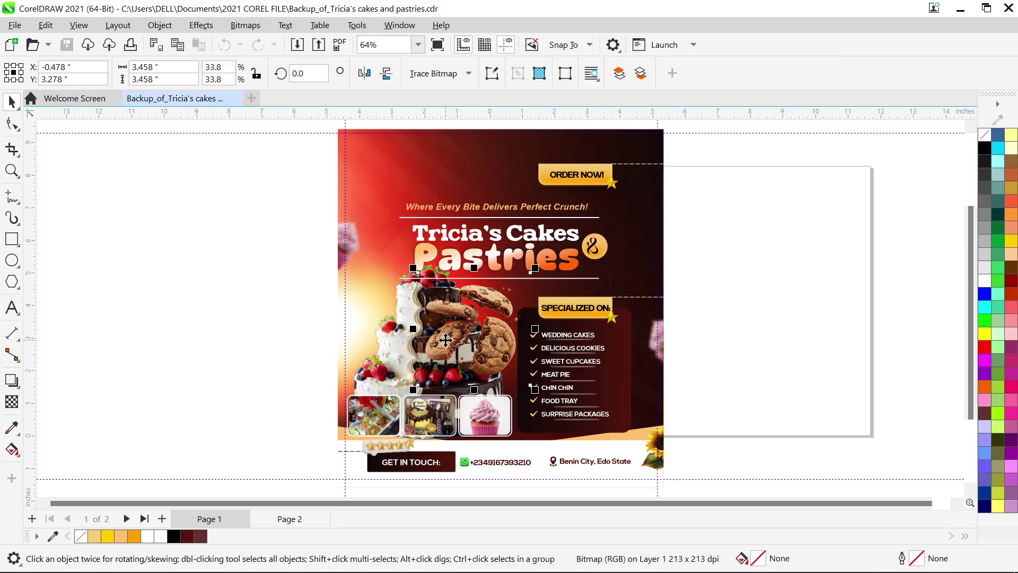
left_click(409, 365)
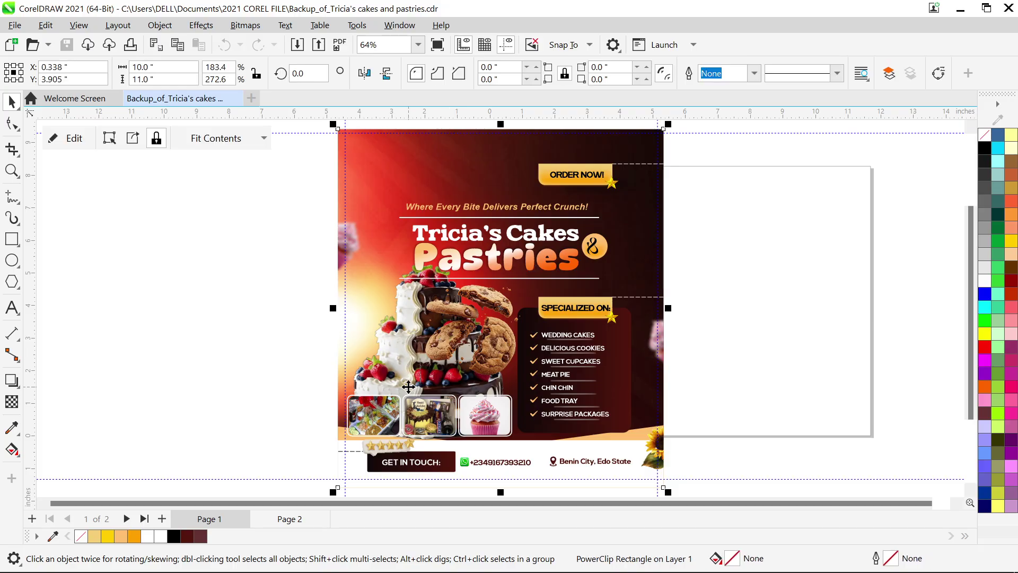
left_click(409, 386)
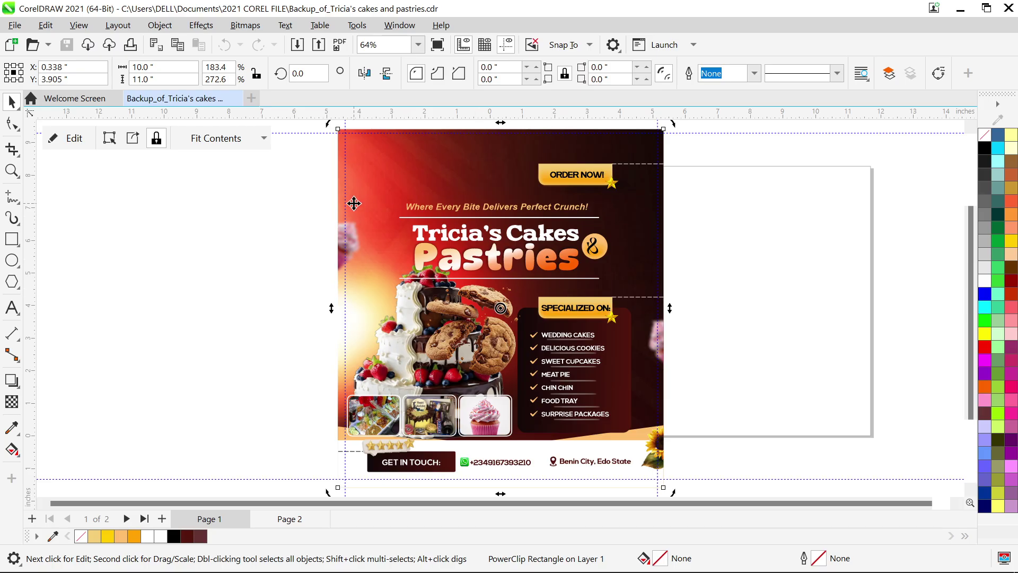
left_click(244, 225)
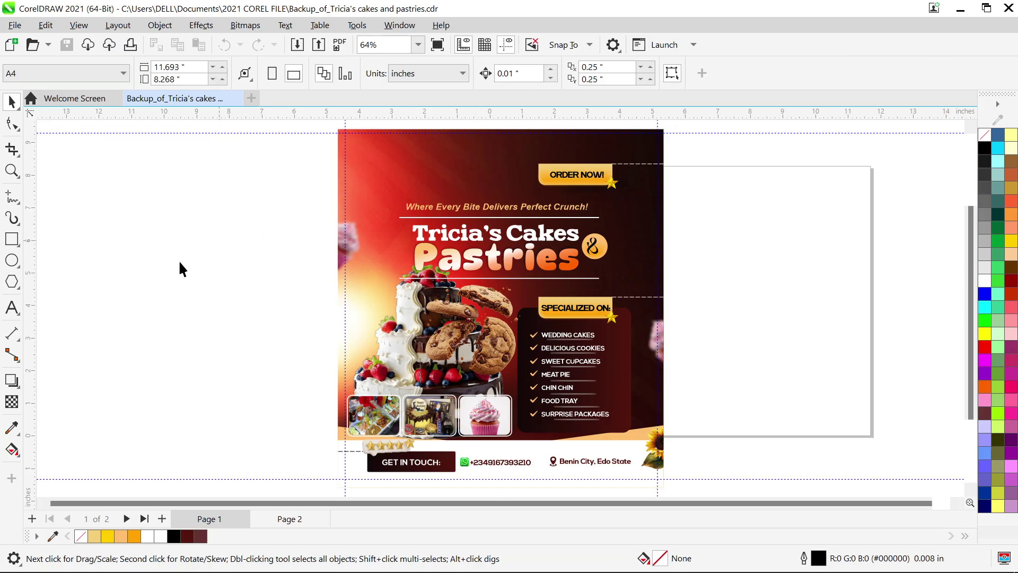
Step: Draw a rectangle beside the cake flyer and set its size to 10 inches wide by 11 inches high
left_click(11, 243)
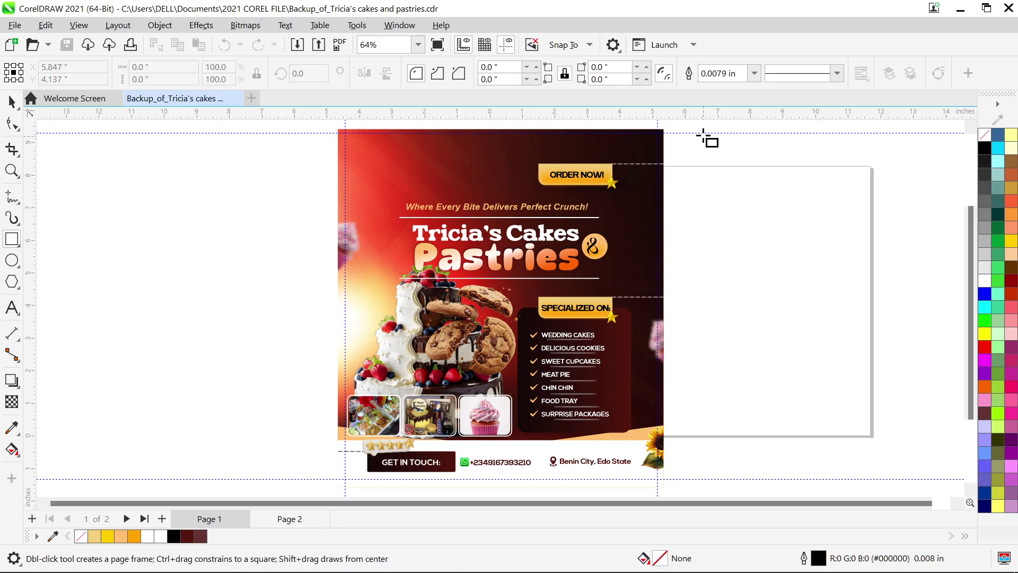
left_click_drag(693, 128, 971, 442)
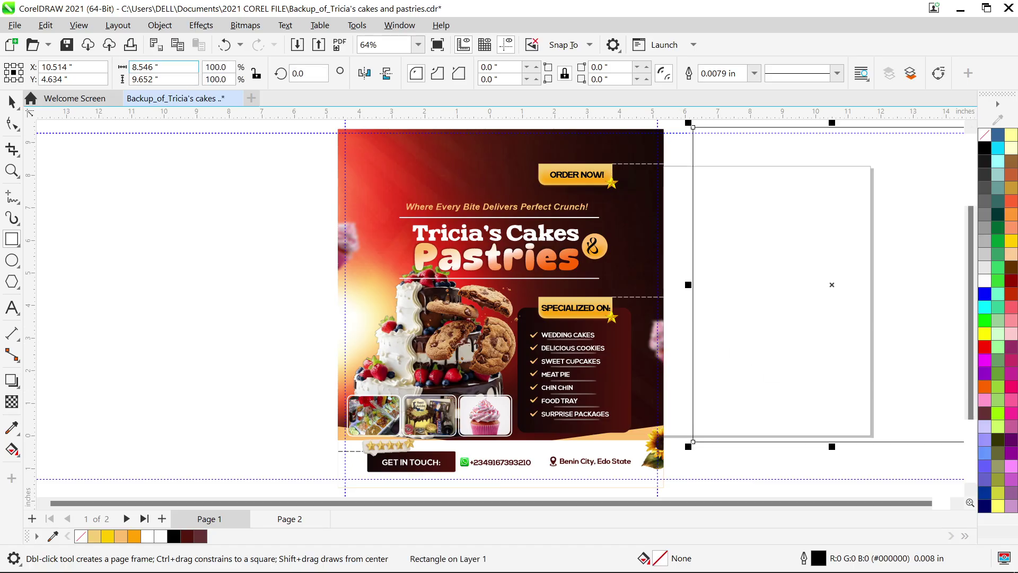
left_click(142, 67)
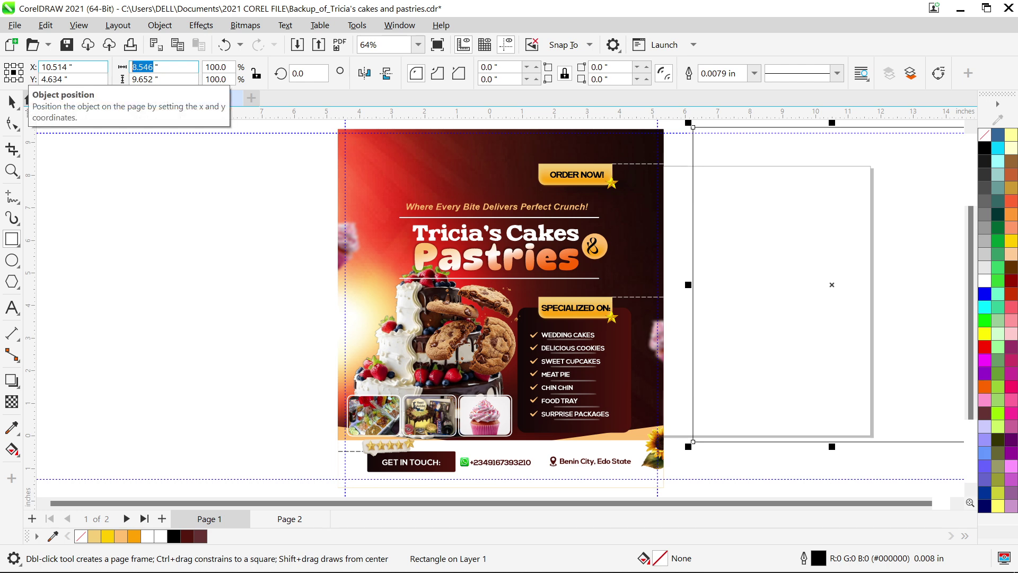
type("10")
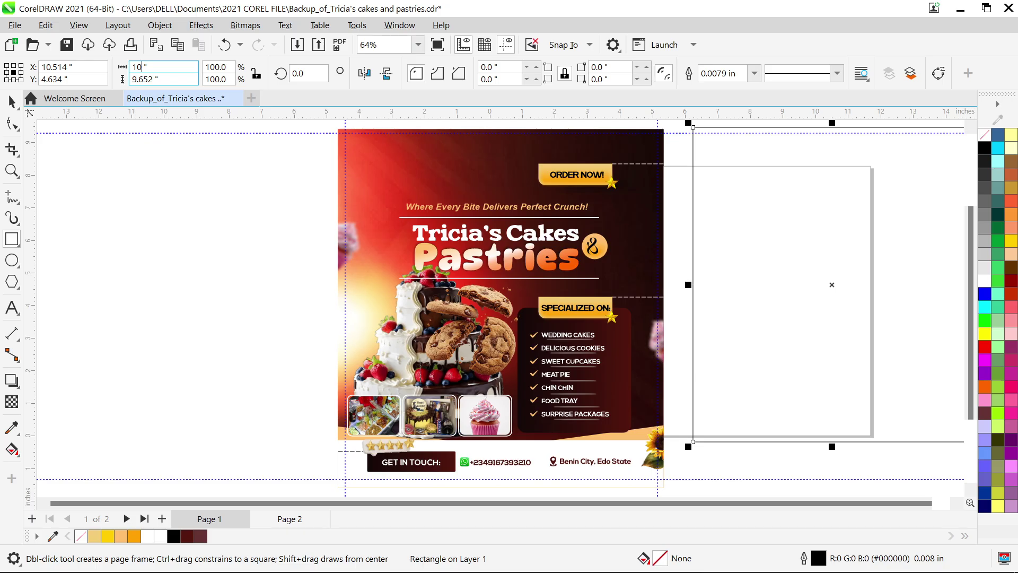
key("Tab")
type("11")
key("Return")
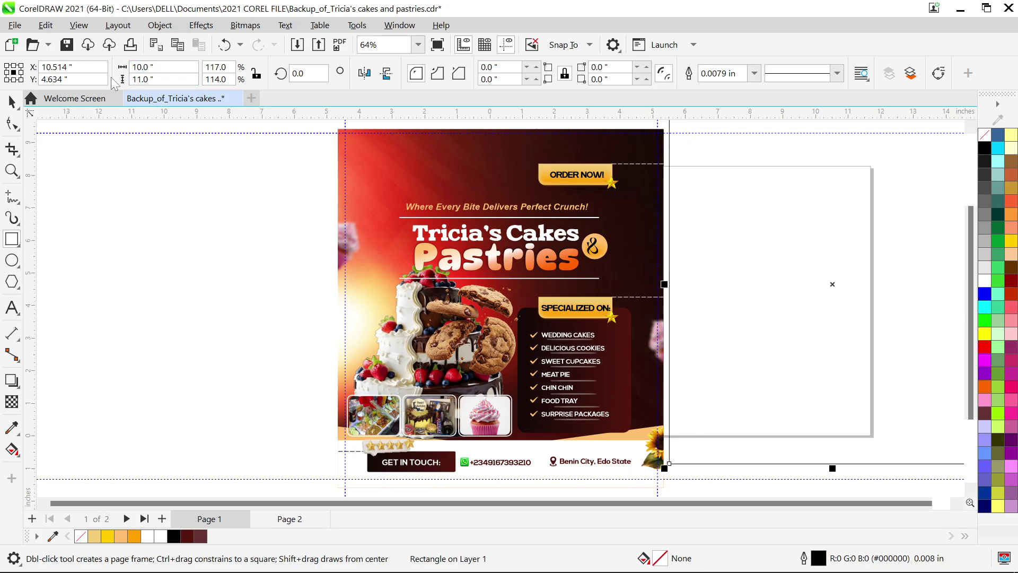
Step: Move the rectangle level with the flyer, leaving a small gap, centred at about X 11.035 and Y 3.946 inches
left_click(11, 98)
key("F4")
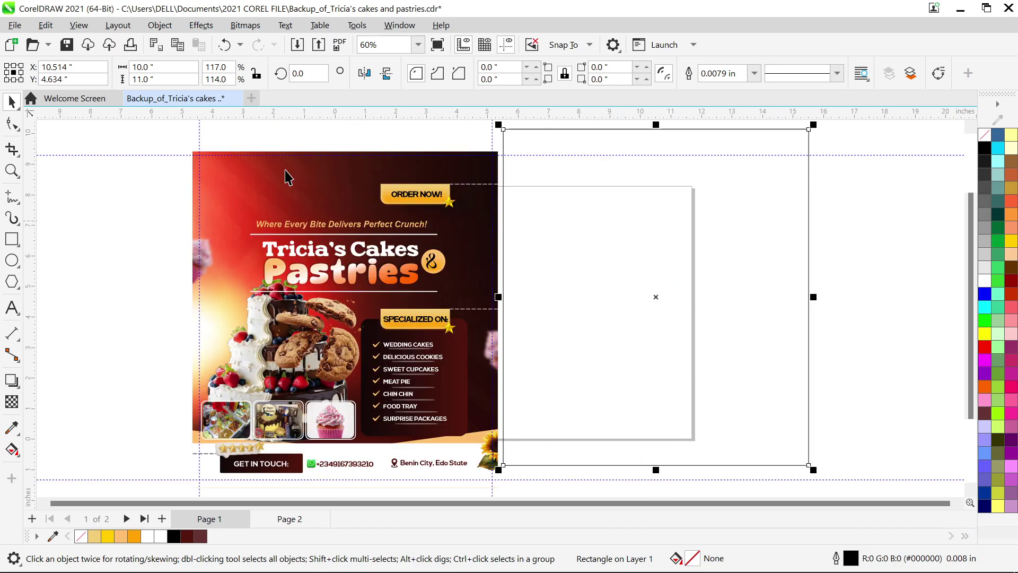
left_click_drag(662, 202, 678, 218)
key("Down")
key("Down")
key("Down")
key("Down")
key("Down")
key("Down")
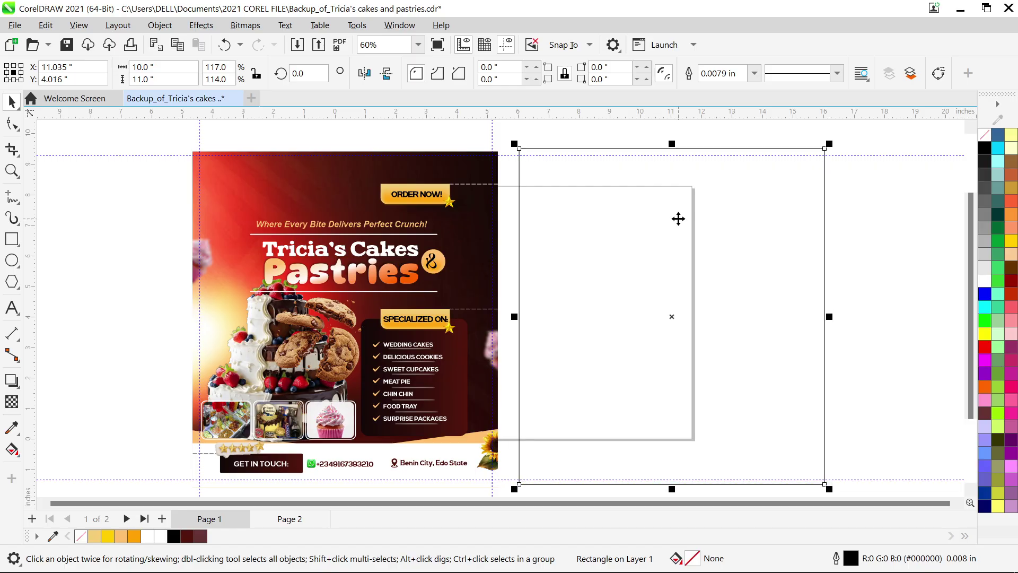
key("Down")
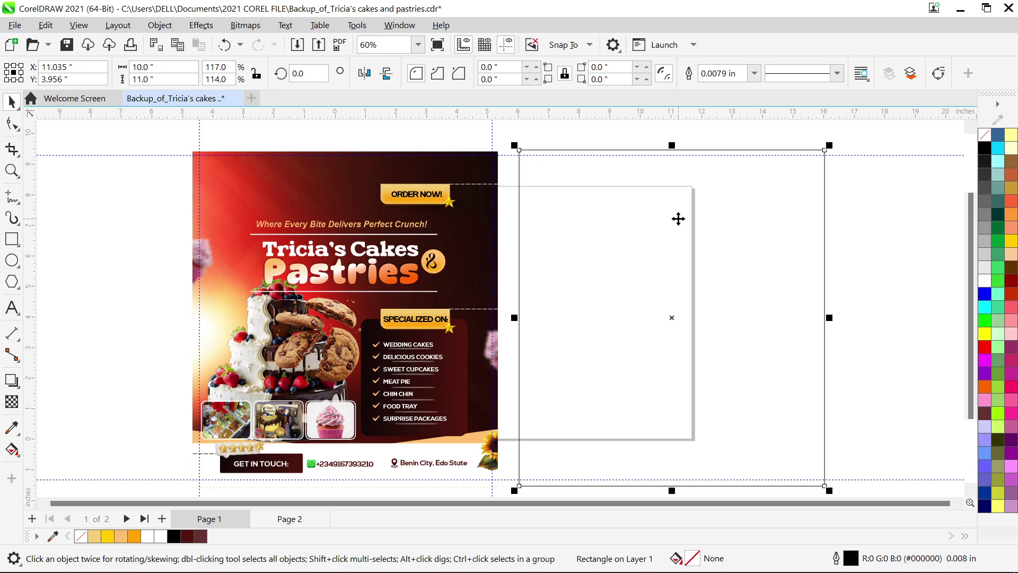
scroll(678, 219, "up", 1)
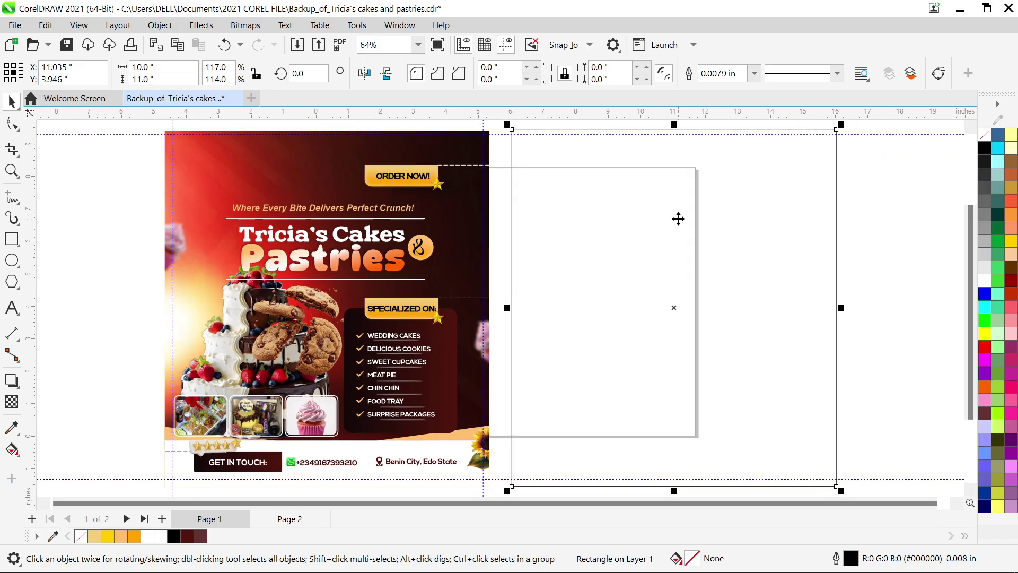
Step: Copy the red background bitmap from the flyer's PowerClip contents, finish editing, and paste it onto the page
left_click(260, 211)
double_click(273, 185)
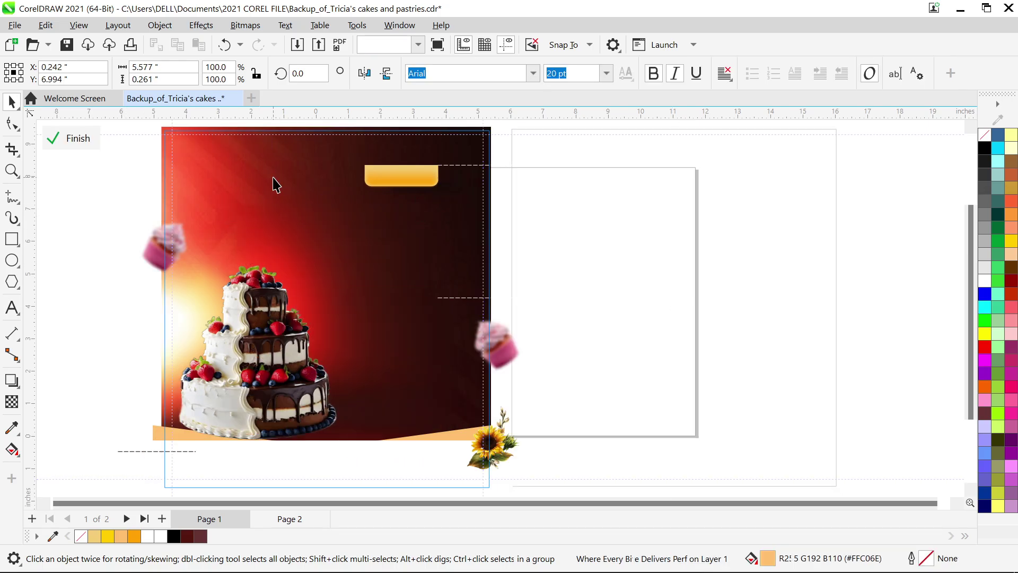
key("ctrl+c")
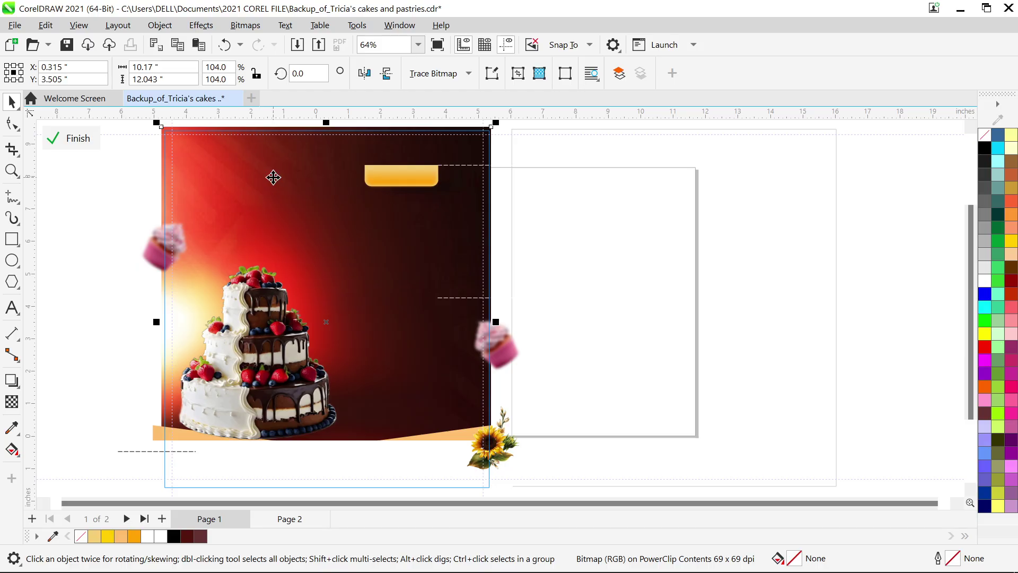
right_click(273, 177)
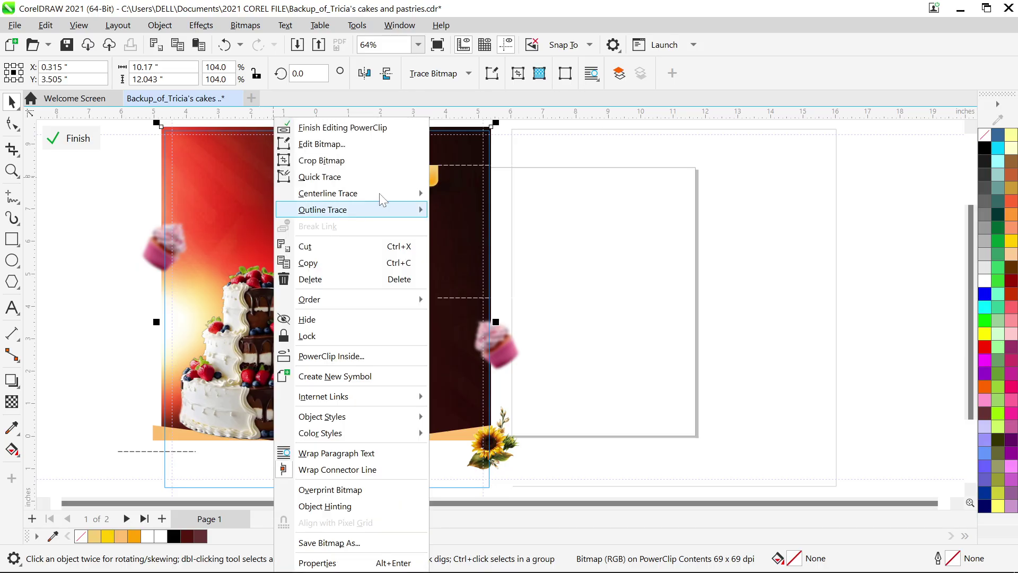
left_click(366, 127)
key("ctrl+v")
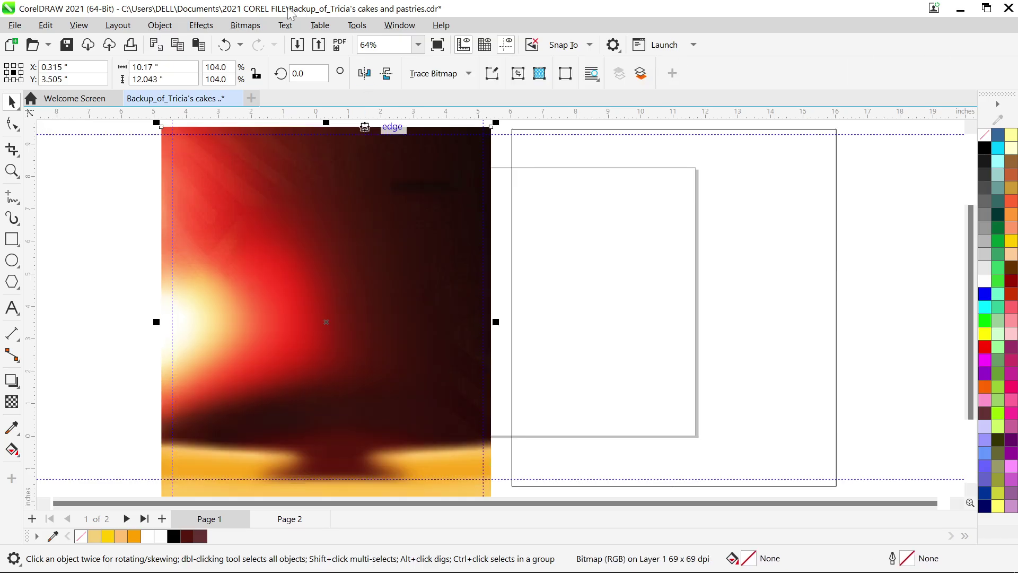
Step: PowerClip the pasted background bitmap inside the new 10 by 11 inch rectangle
left_click(176, 26)
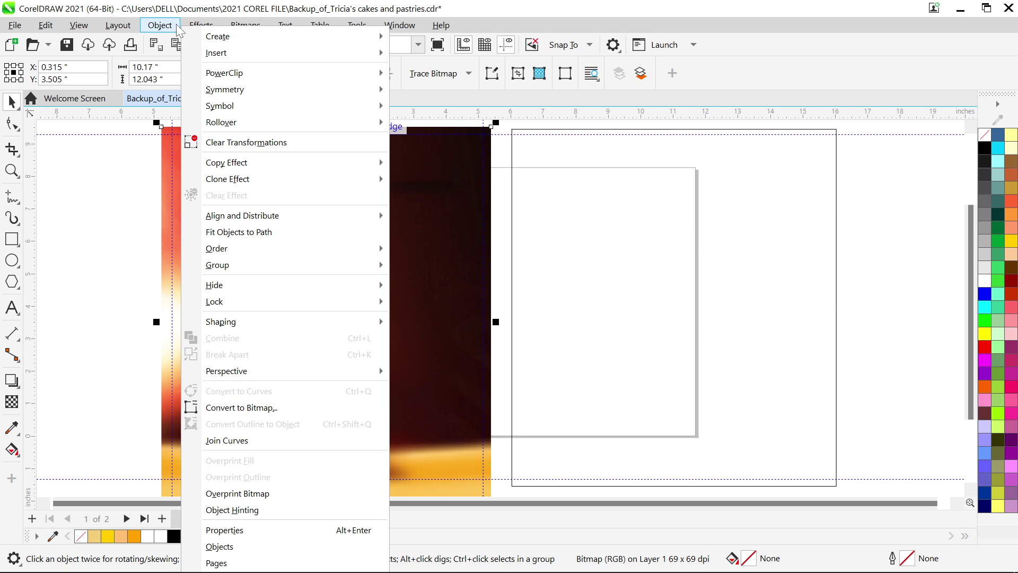
mouse_move(223, 77)
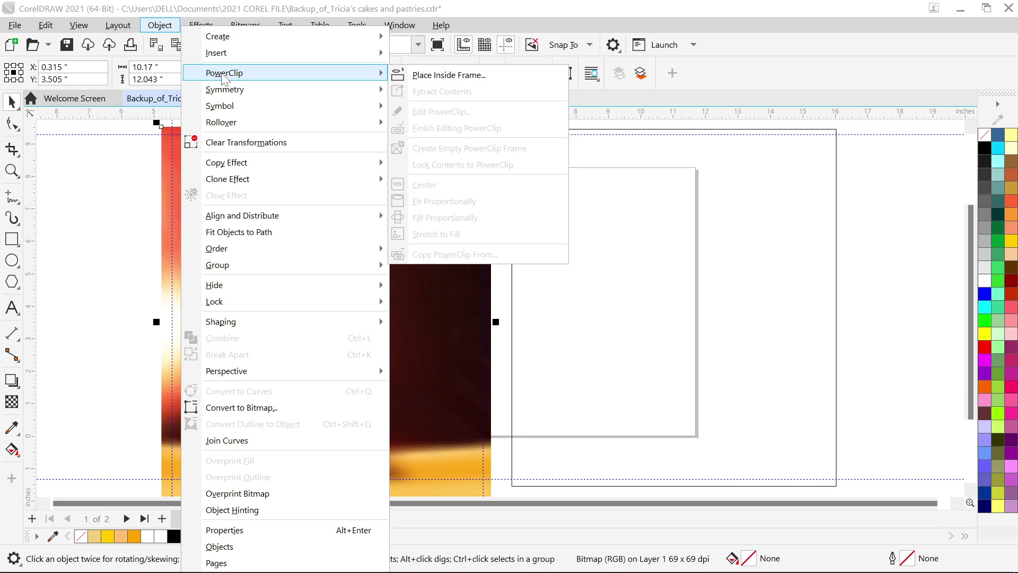
left_click(432, 76)
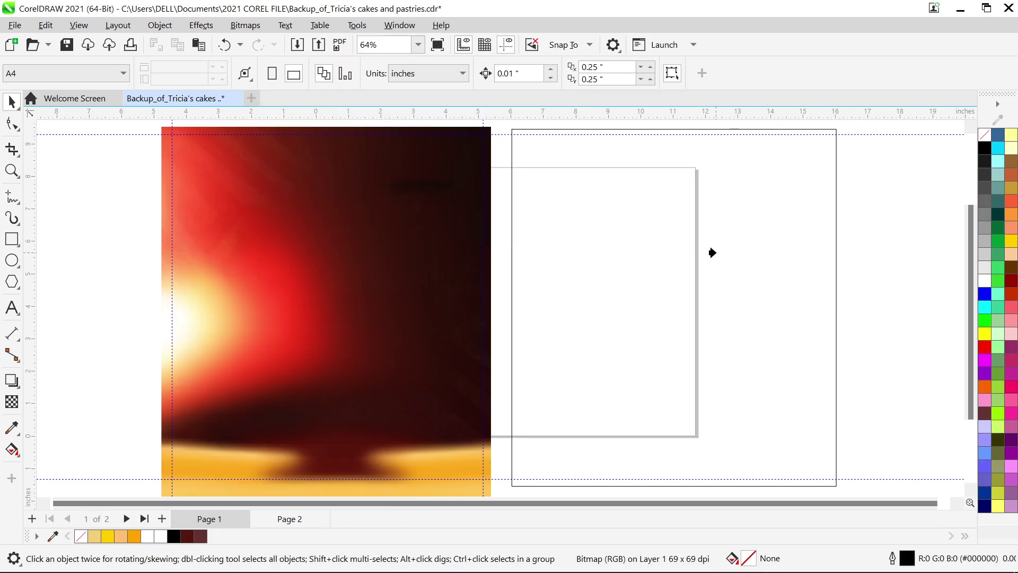
left_click(716, 253)
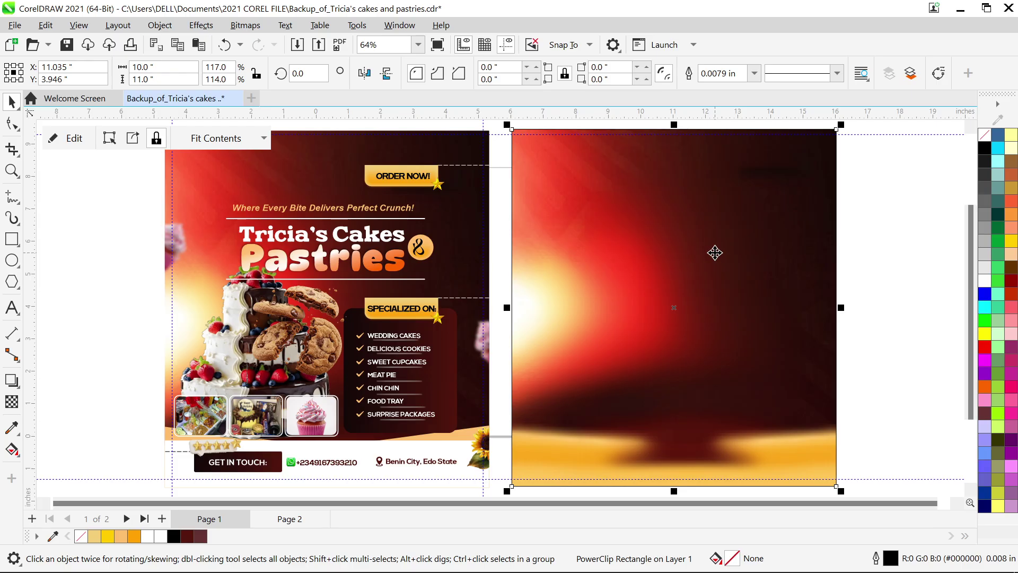
Step: Try shifting the background bitmap inside the new rectangle's PowerClip, and undo the move
double_click(549, 249)
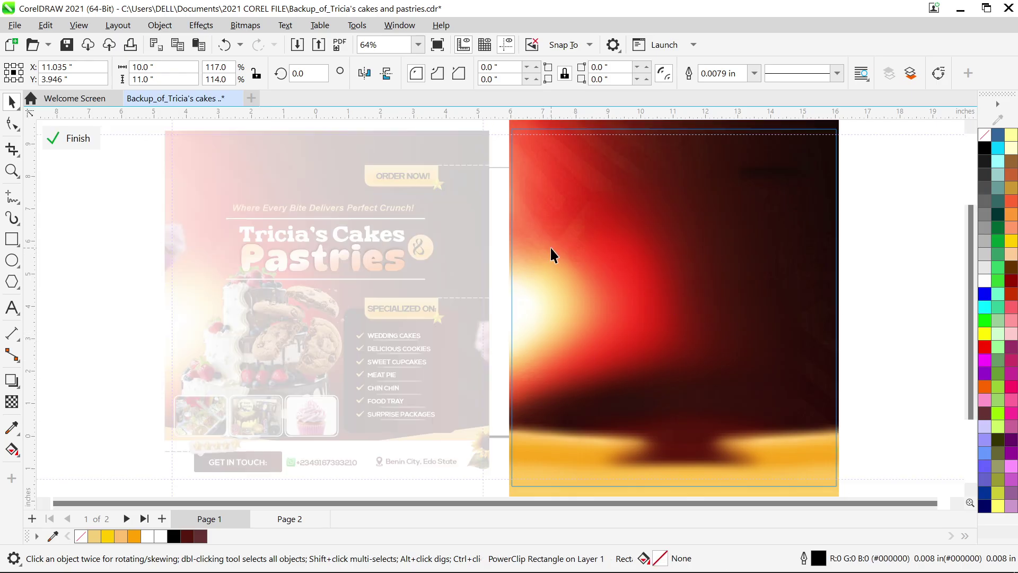
scroll(517, 332, "up", 2)
left_click(555, 262)
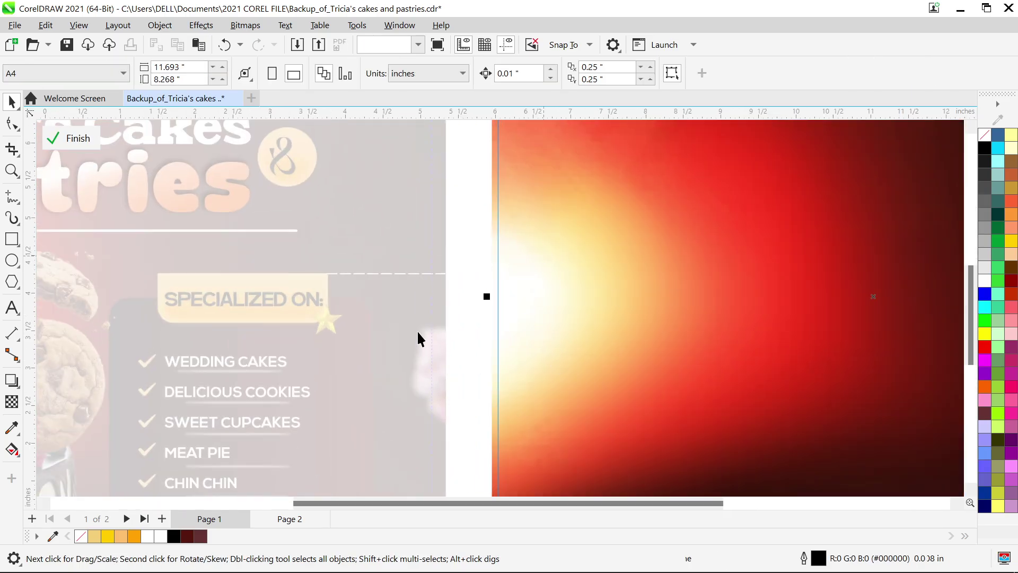
scroll(550, 332, "down", 2)
left_click_drag(726, 353, 897, 316)
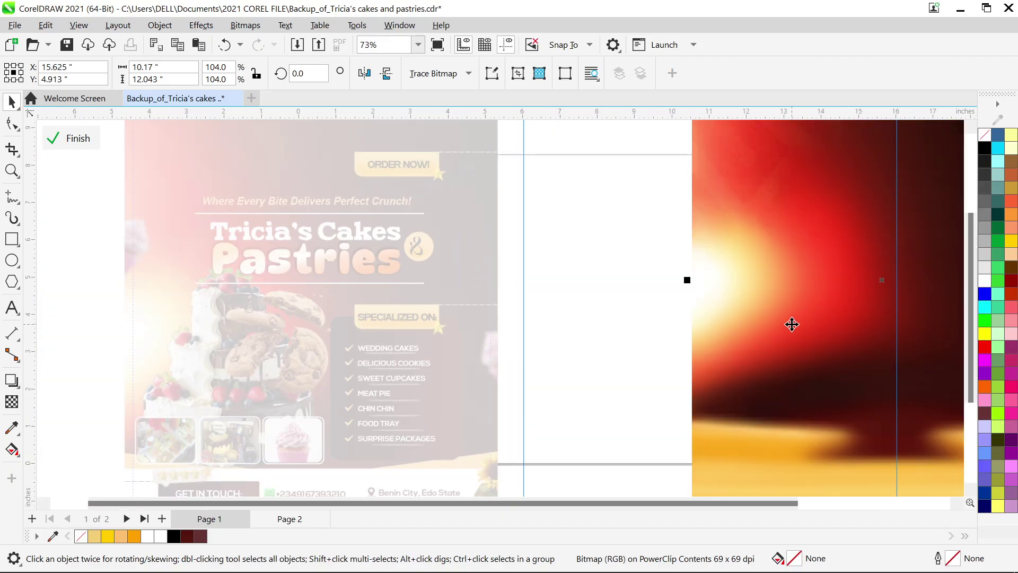
key("ctrl+z")
key("F4")
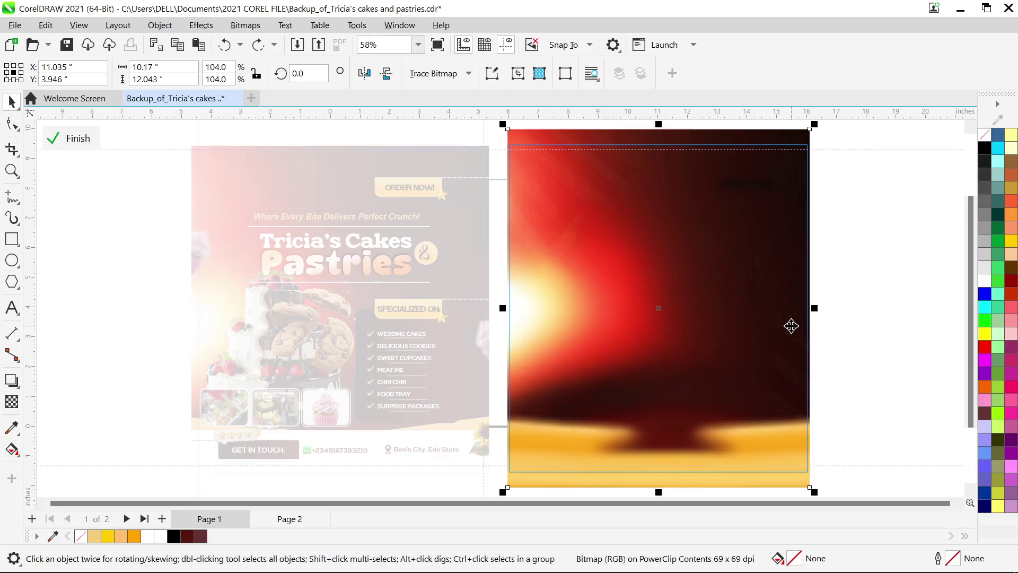
Step: Preview the background in full screen, and finish editing the new rectangle's PowerClip contents
key("F9")
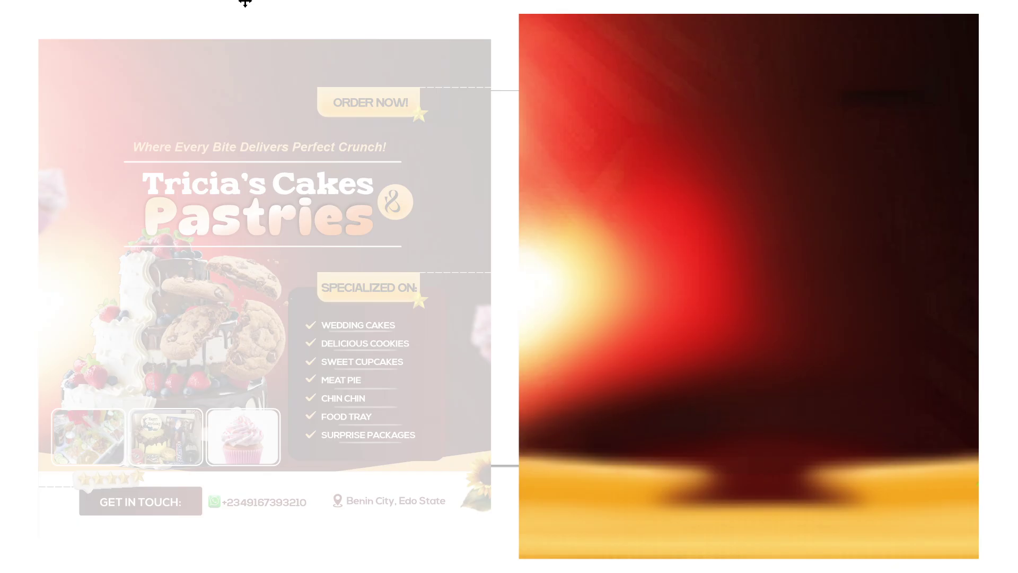
key("F9")
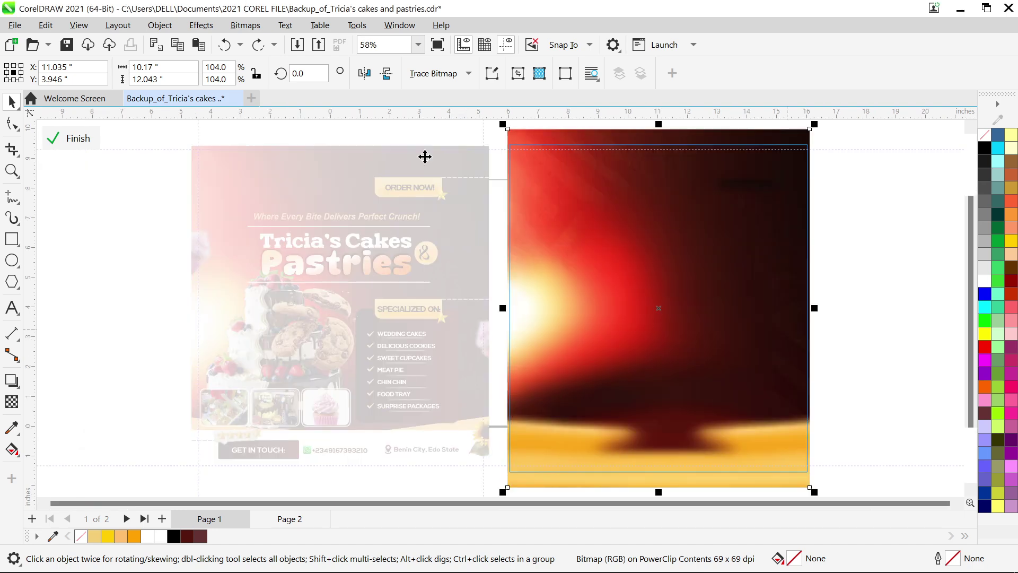
left_click(69, 142)
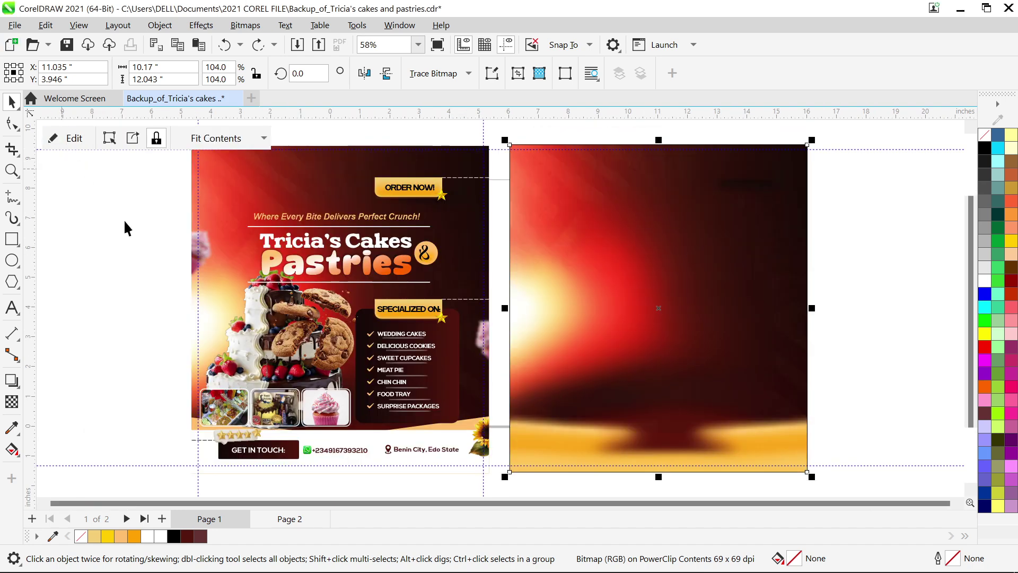
left_click(538, 220)
scroll(538, 219, "up", 1)
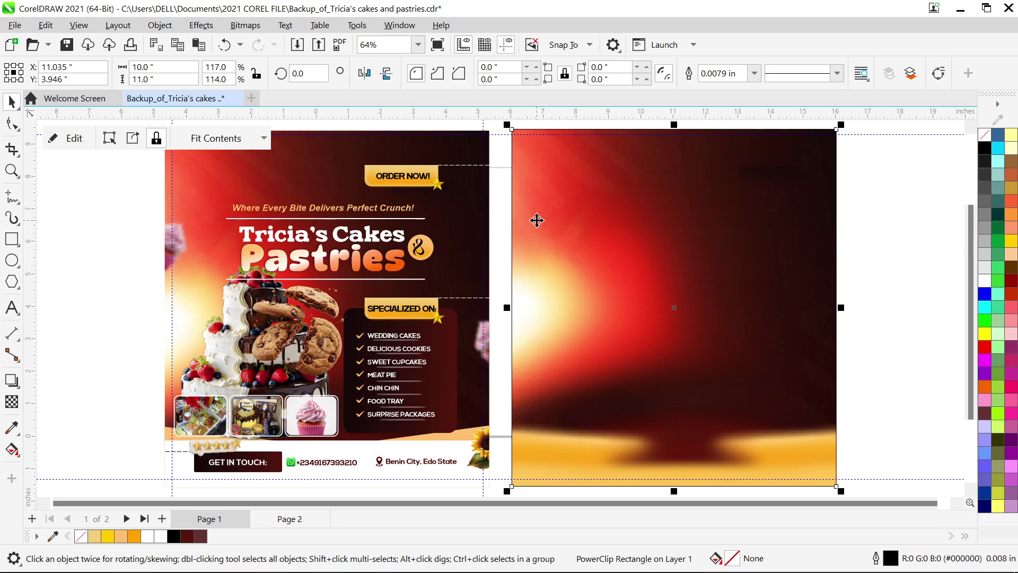
Step: Cut the cake bitmap from the original flyer's PowerClip contents, finish editing, and paste it onto the page
left_click(249, 311)
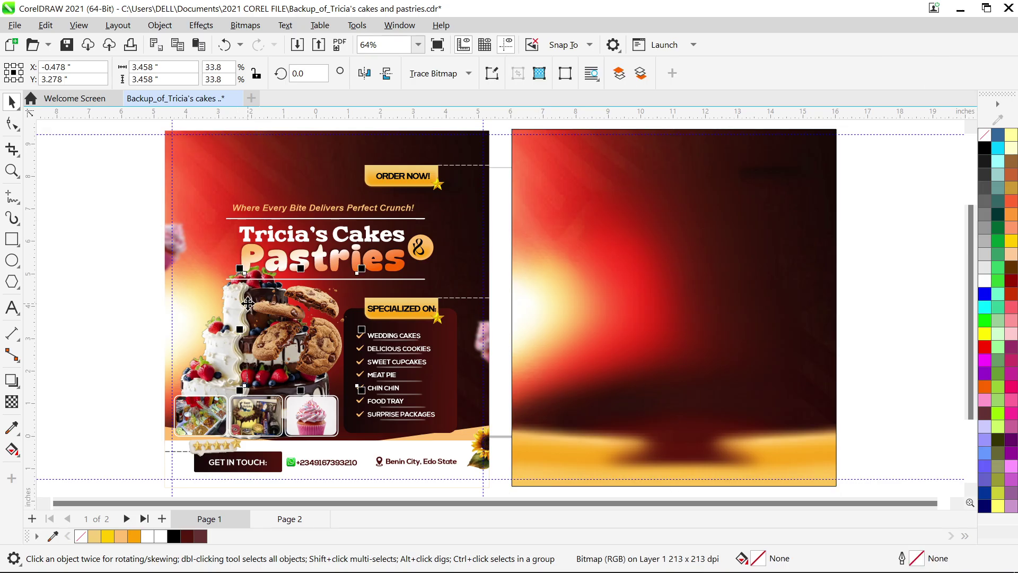
double_click(244, 310)
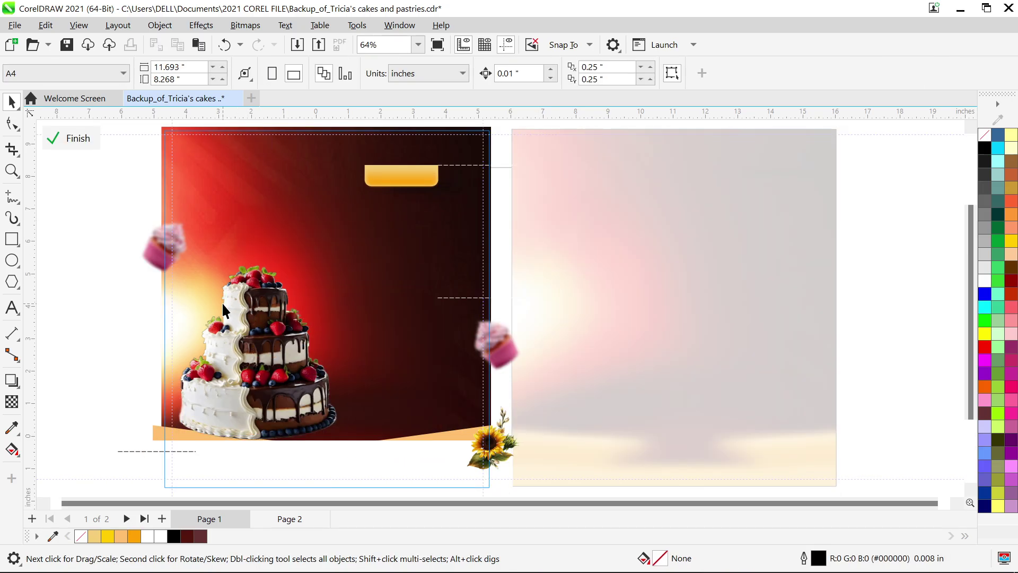
left_click(241, 307)
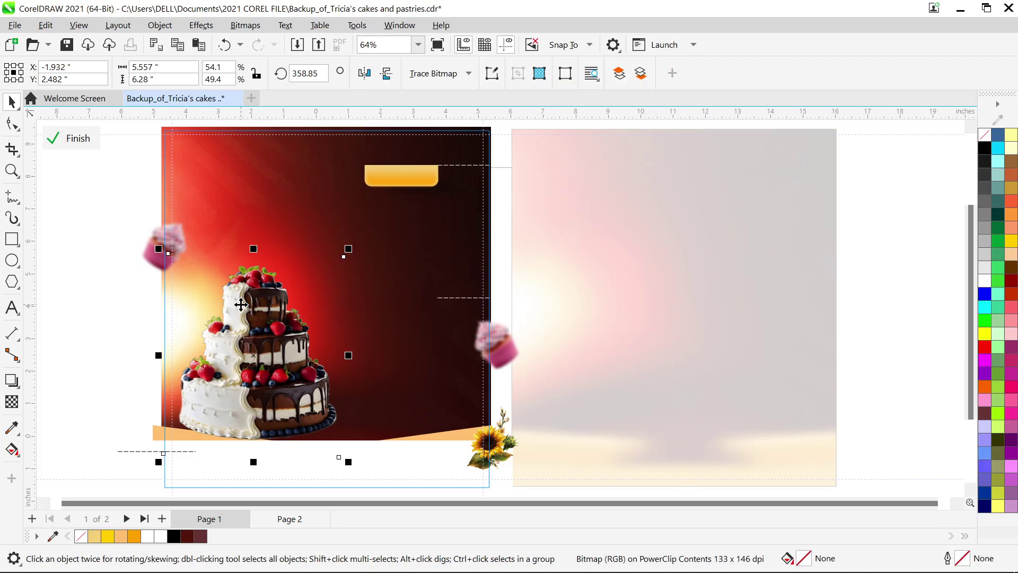
key("Delete")
right_click(241, 311)
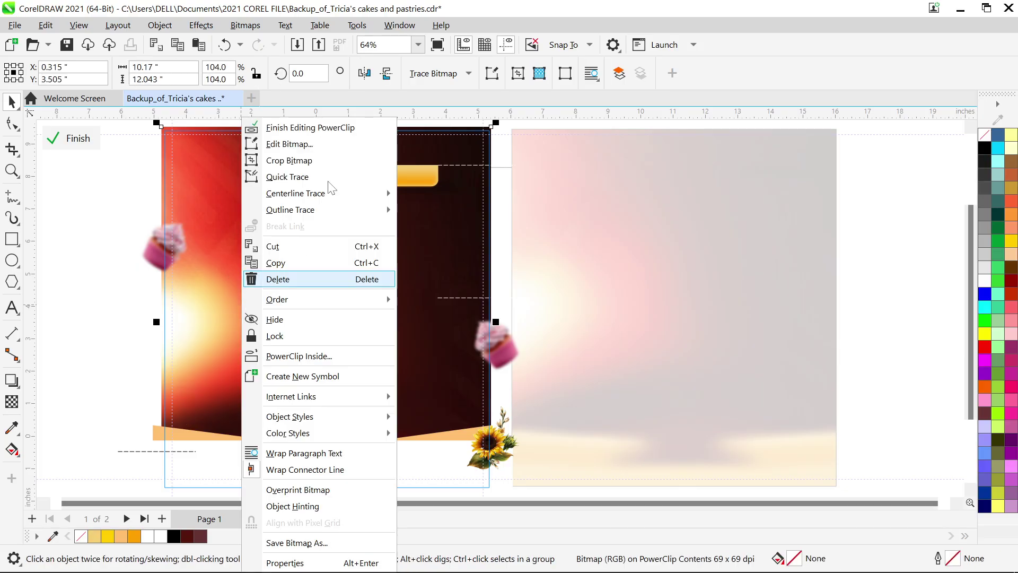
left_click(310, 128)
key("ctrl+v")
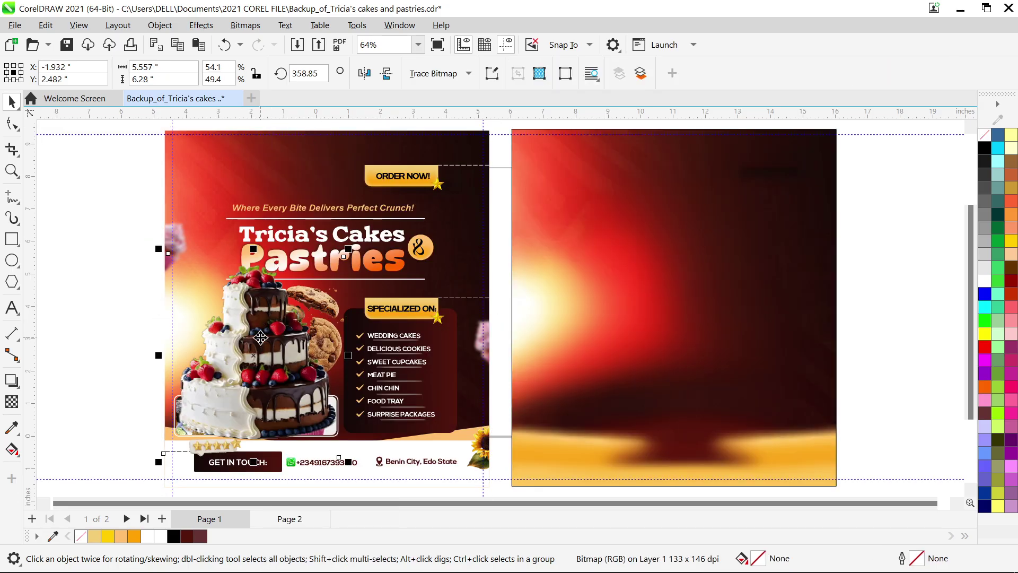
Step: Move the pasted cake aside to the left and bring the three-photo group in front of it
left_click_drag(260, 337, 191, 345)
left_click(332, 408)
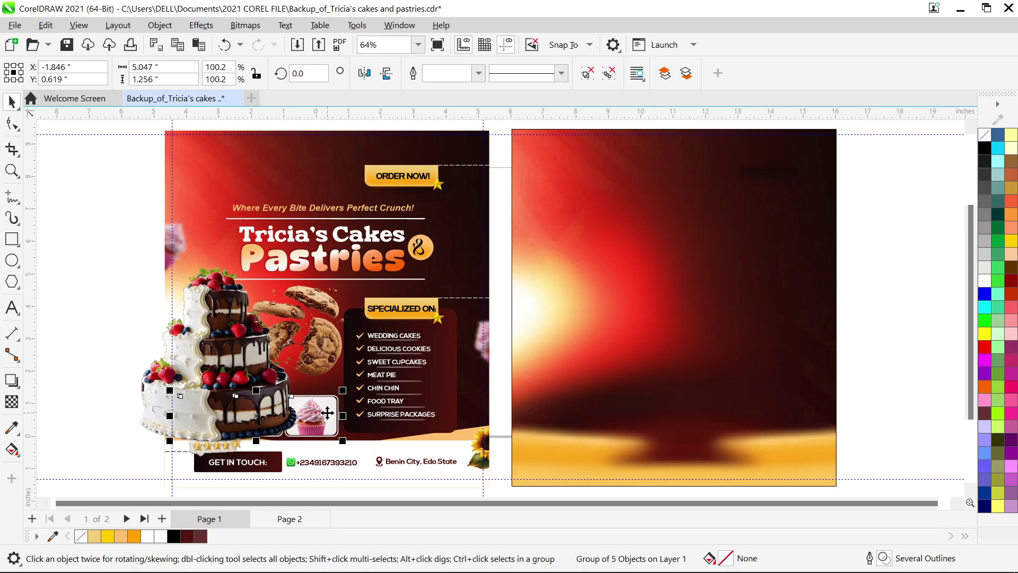
key("shift+Page_Up")
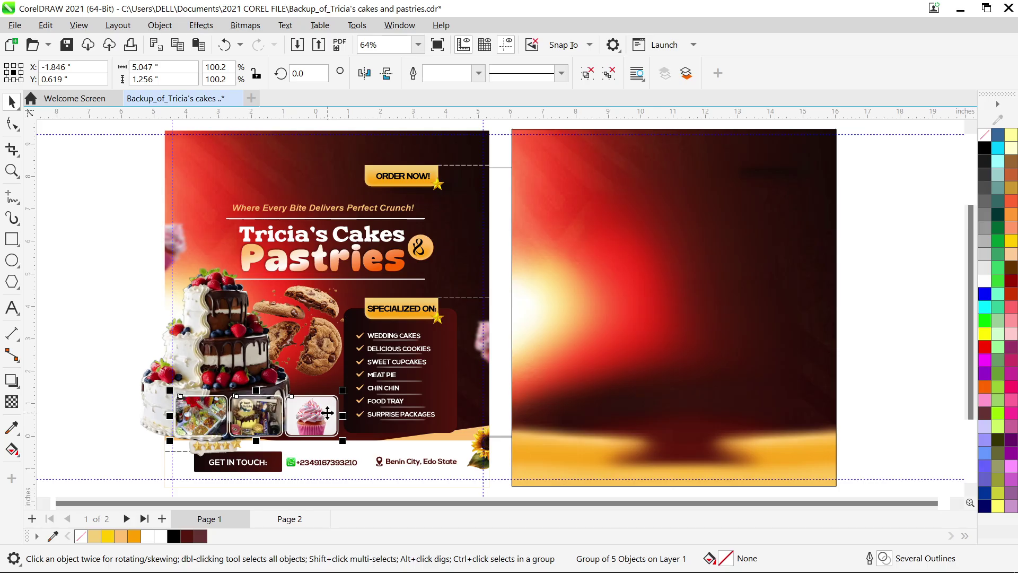
Step: Bring the cookies bitmap to the front and move the cake back to the right behind the cookies and photos
left_click(218, 344)
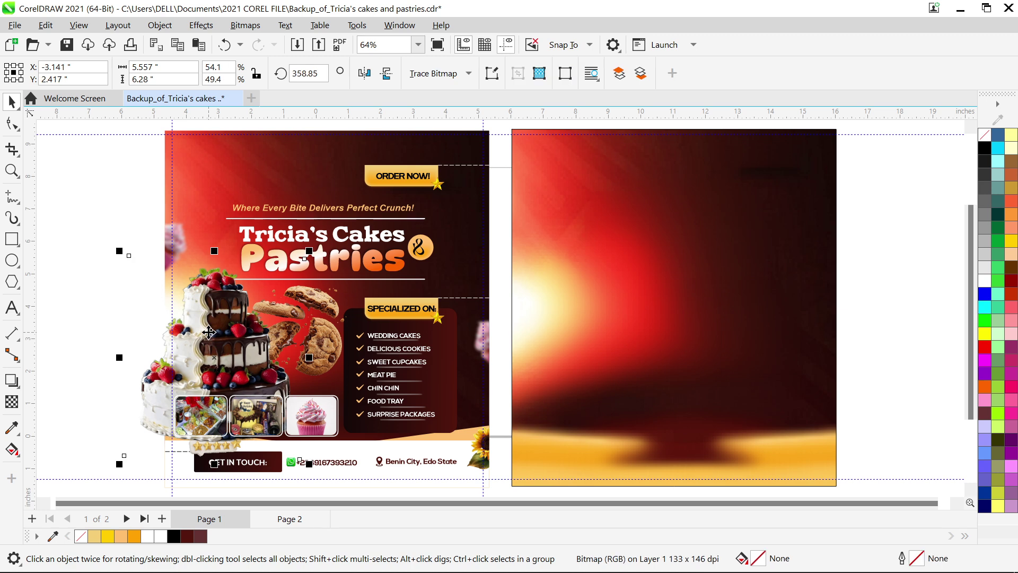
left_click(324, 343)
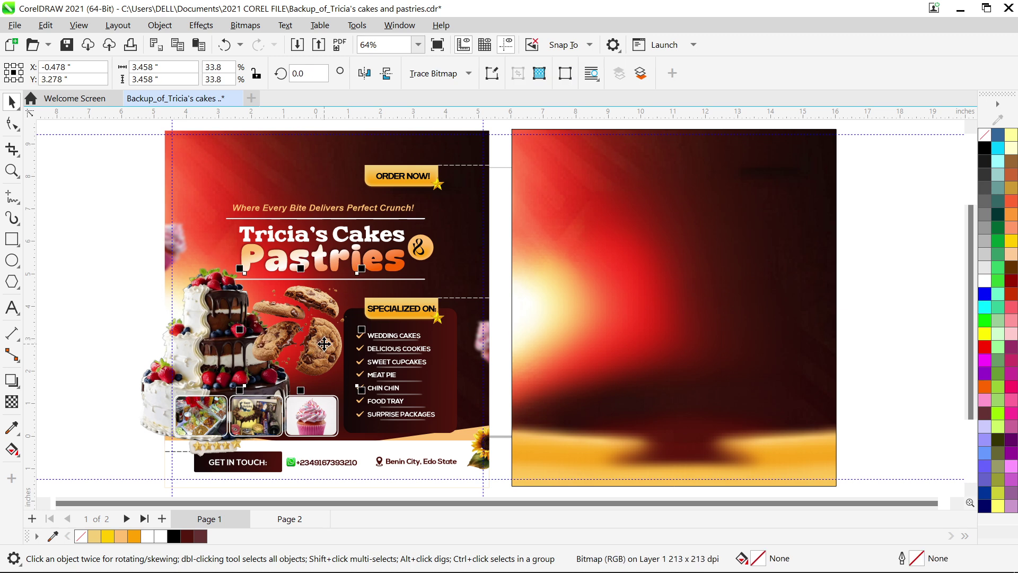
left_click(198, 348)
left_click_drag(198, 347, 227, 346)
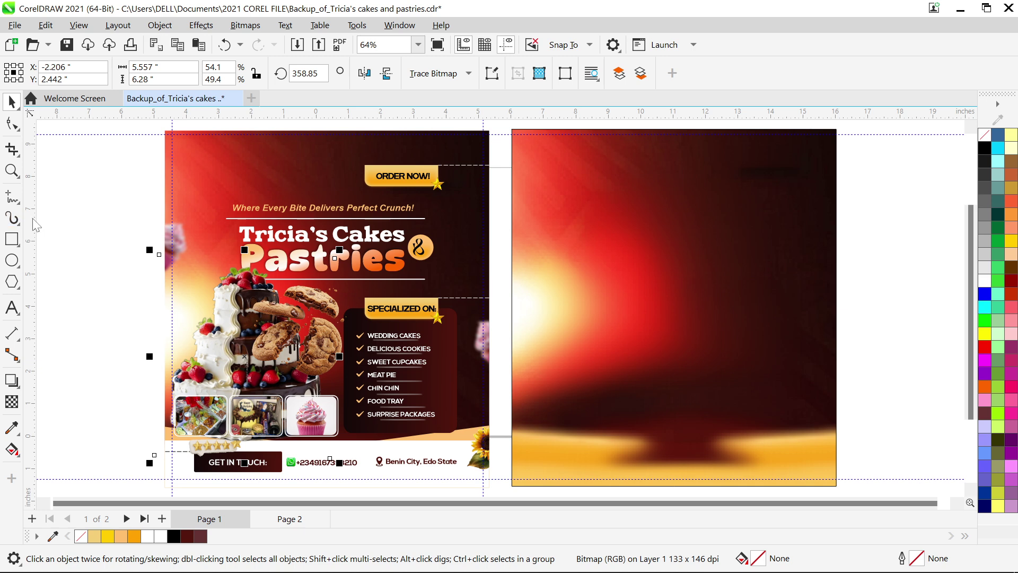
Step: Place vertical guidelines just inside the new rectangle's left and right edges, at about 6.3 and 15.8 inches
left_click_drag(31, 227, 523, 224)
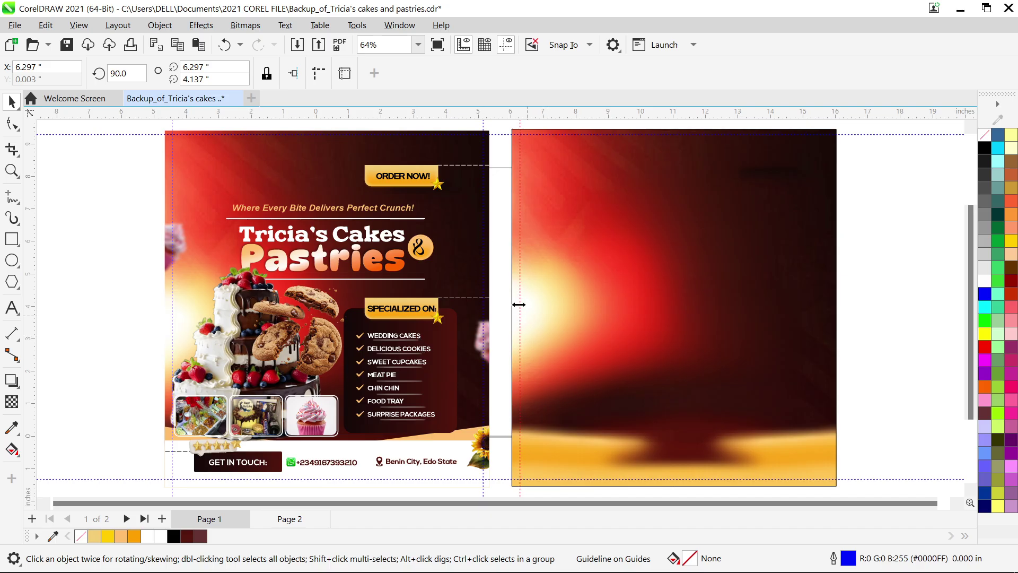
left_click_drag(521, 302, 826, 322)
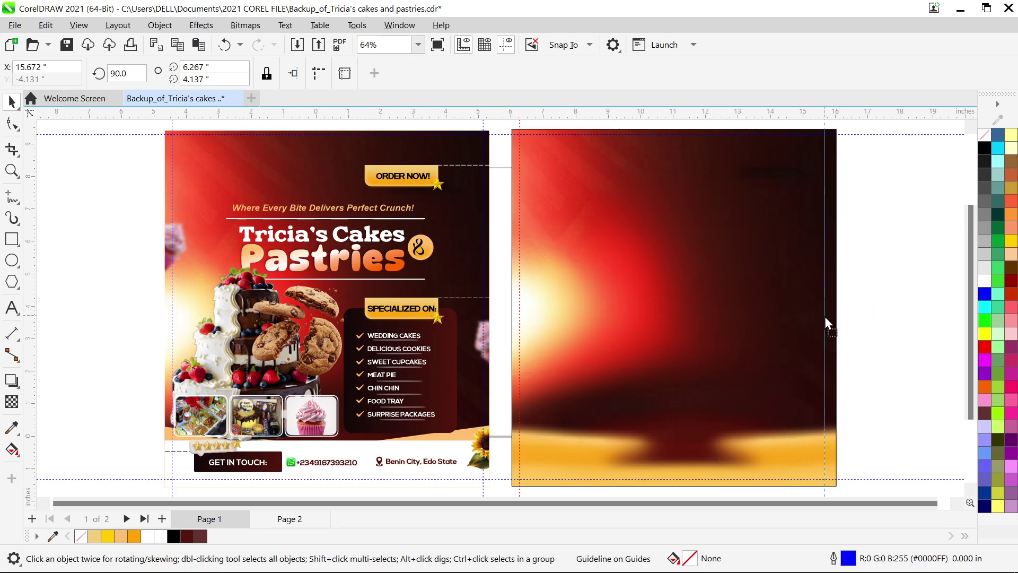
left_click_drag(826, 320, 830, 318)
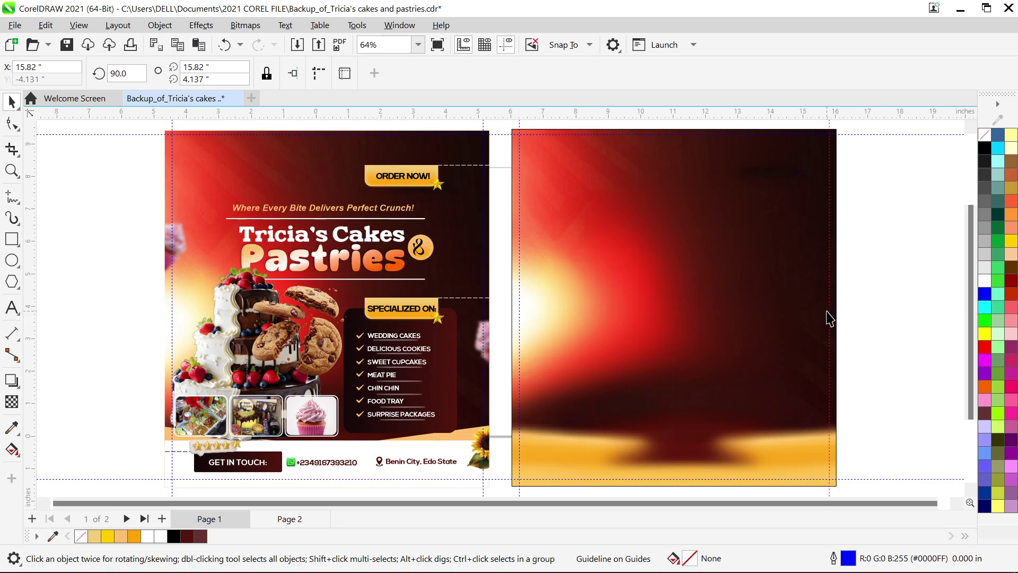
key("Right")
left_click_drag(755, 115, 756, 232)
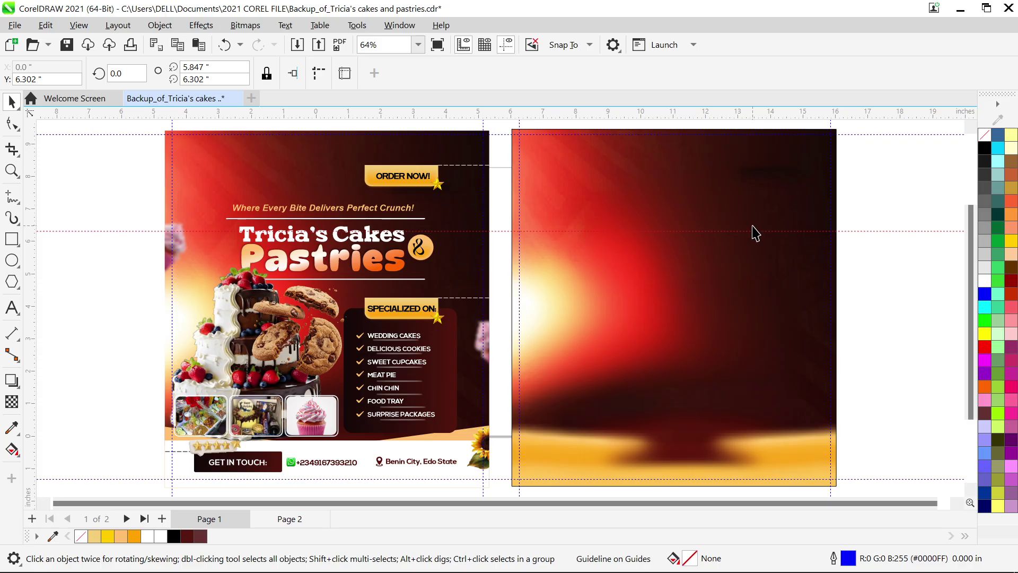
key("Delete")
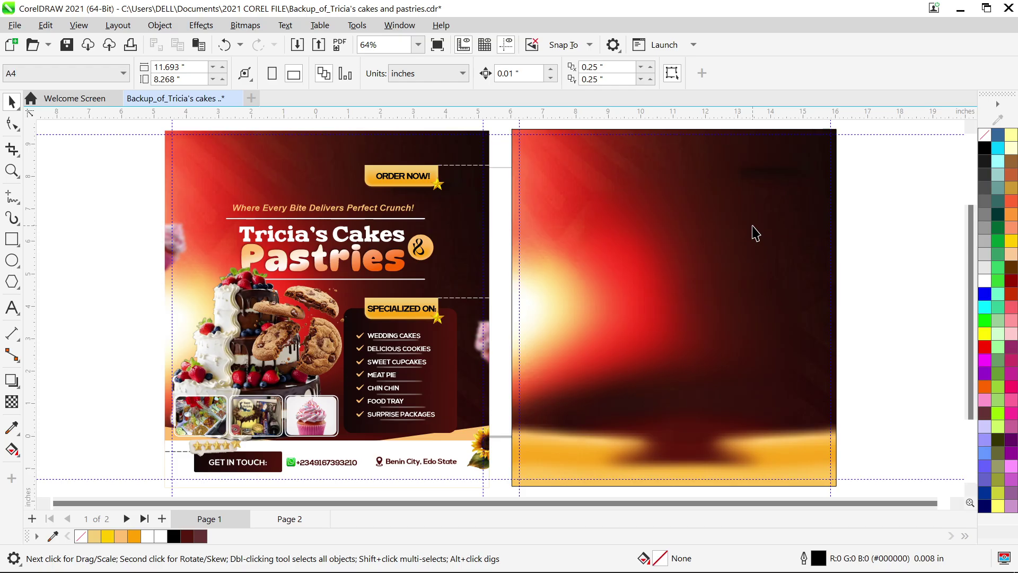
Step: Open the original flyer's PowerClip contents for editing and select the gold banner group with its dashed line from the ORDER NOW! label
left_click(435, 184)
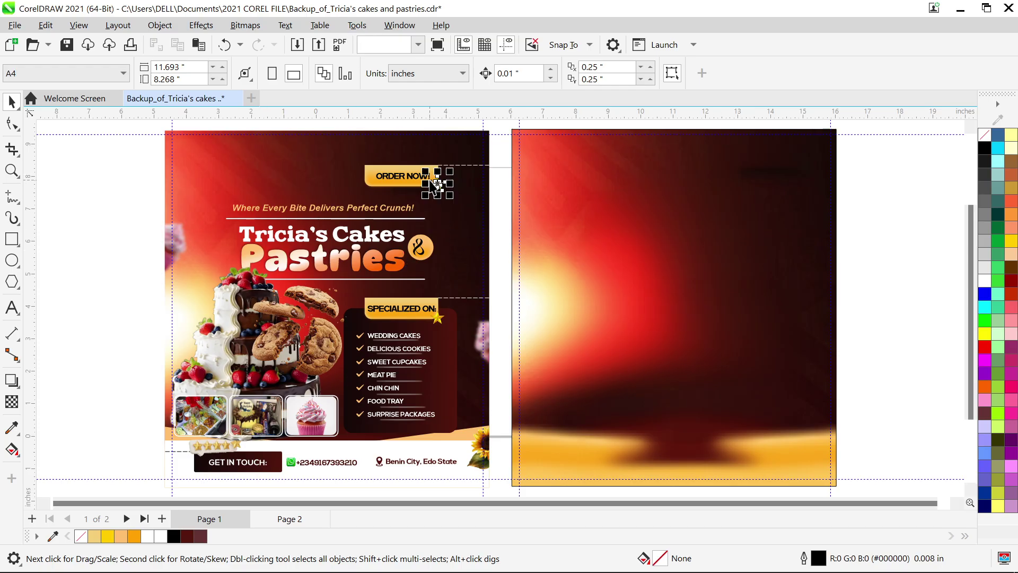
double_click(387, 163)
scroll(386, 164, "up", 2)
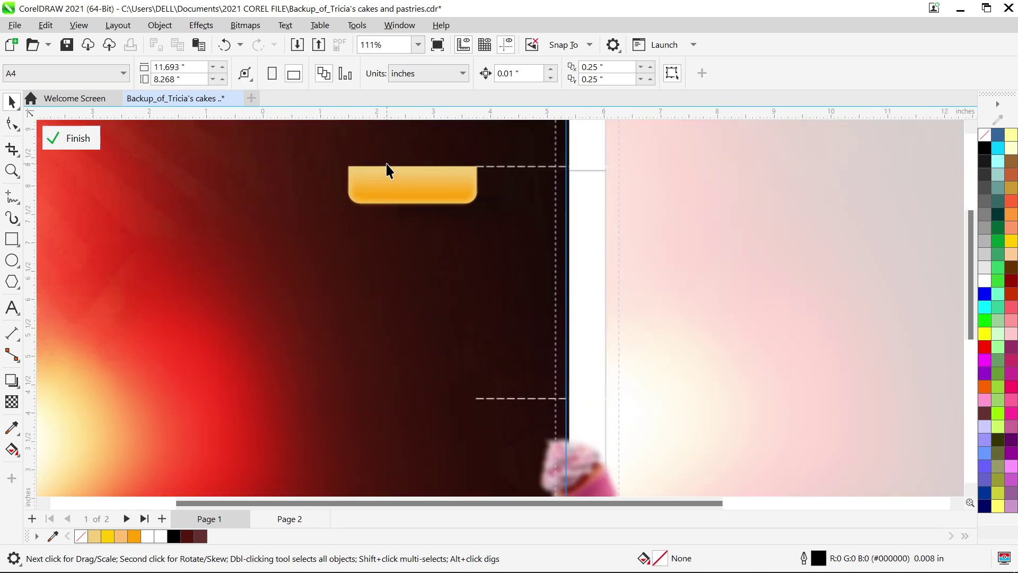
scroll(389, 171, "up", 2)
left_click(388, 200)
scroll(392, 200, "down", 1)
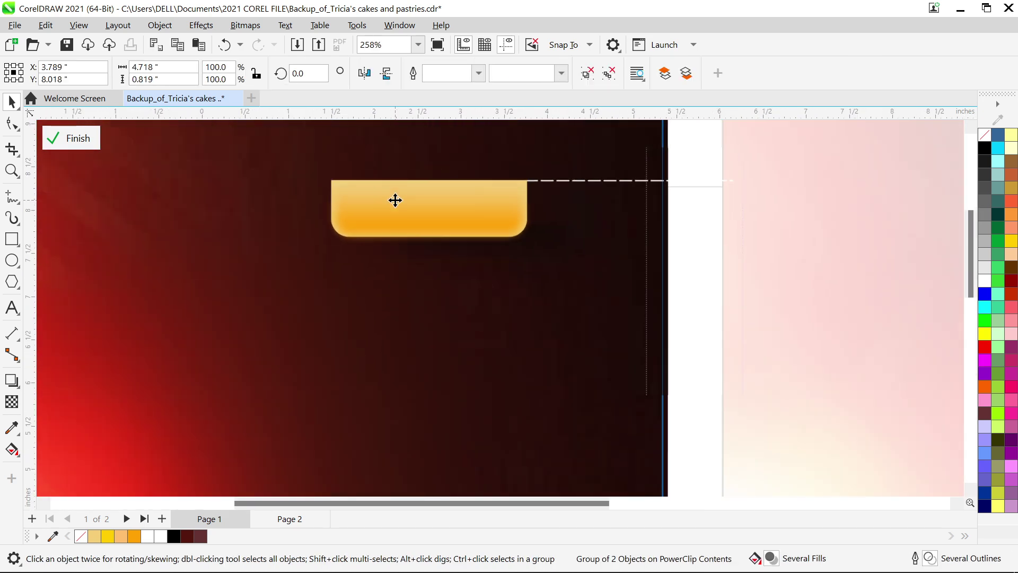
scroll(396, 200, "down", 1)
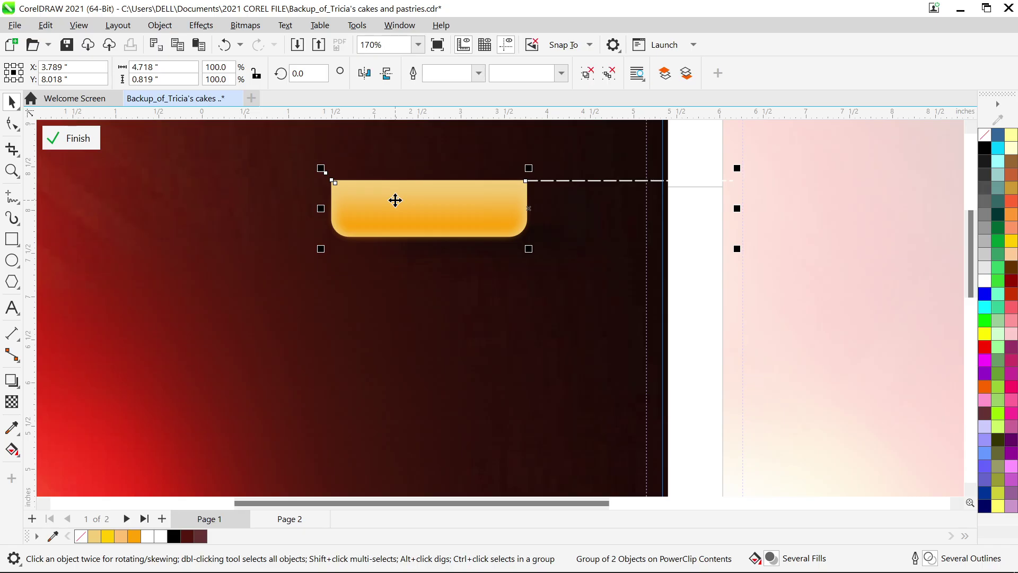
scroll(390, 200, "up", 1)
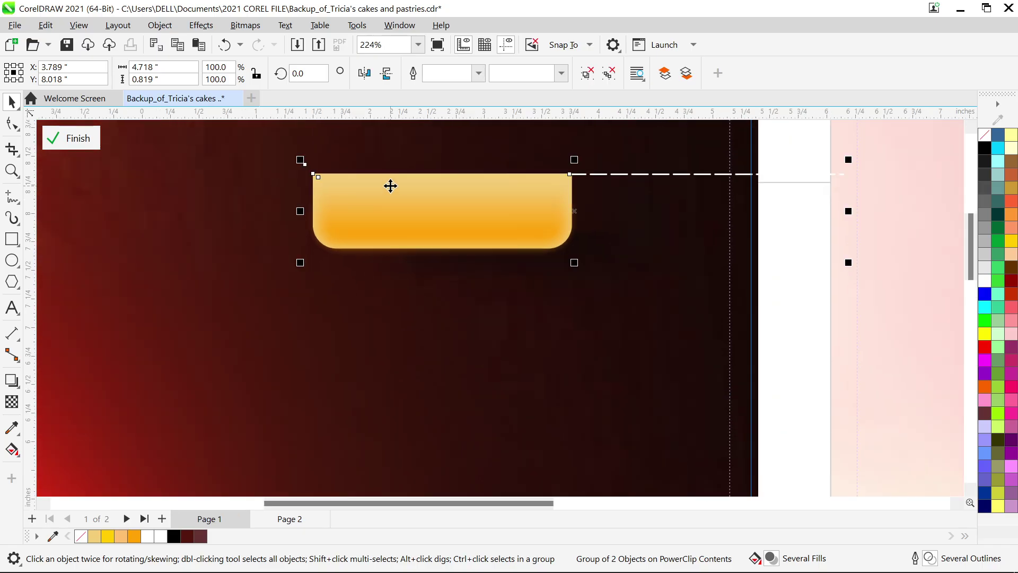
scroll(391, 186, "up", 1)
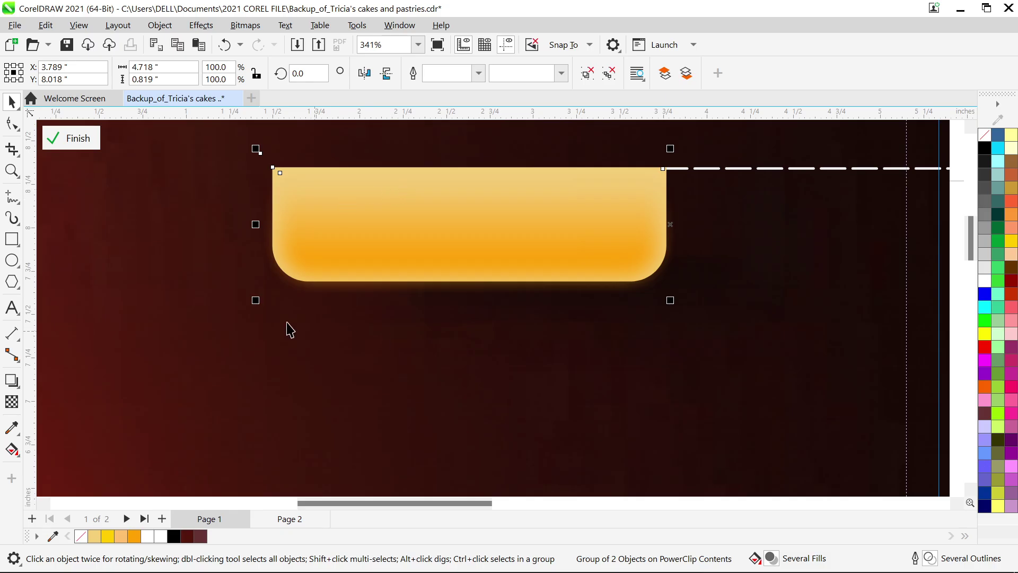
Step: Draw a rectangle about 2.23 by 0.51 inches just below the gold banner and shift it slightly up and left
left_click(11, 240)
left_click_drag(299, 307, 687, 397)
key("space")
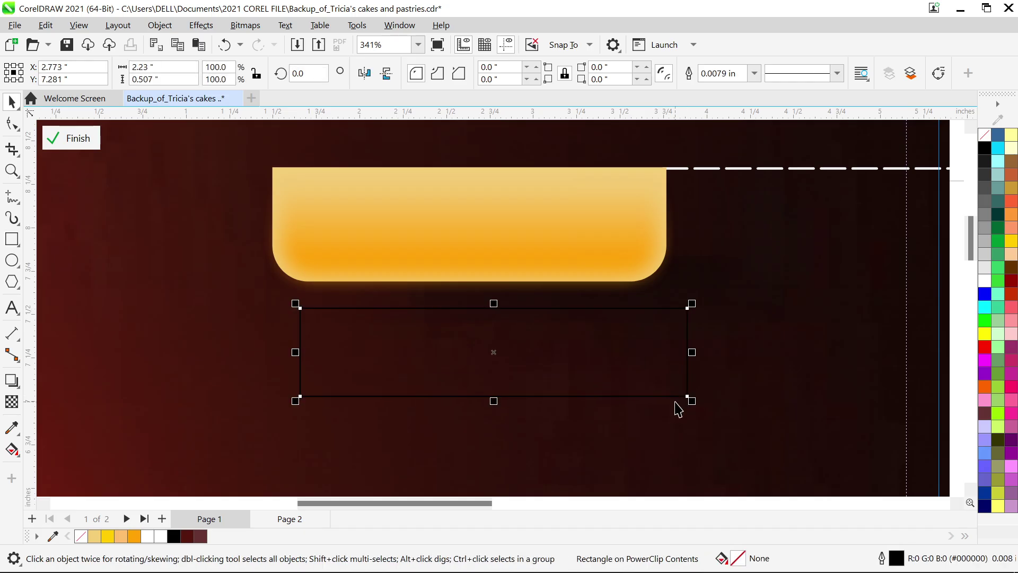
left_click_drag(606, 382, 595, 376)
scroll(539, 299, "up", 2)
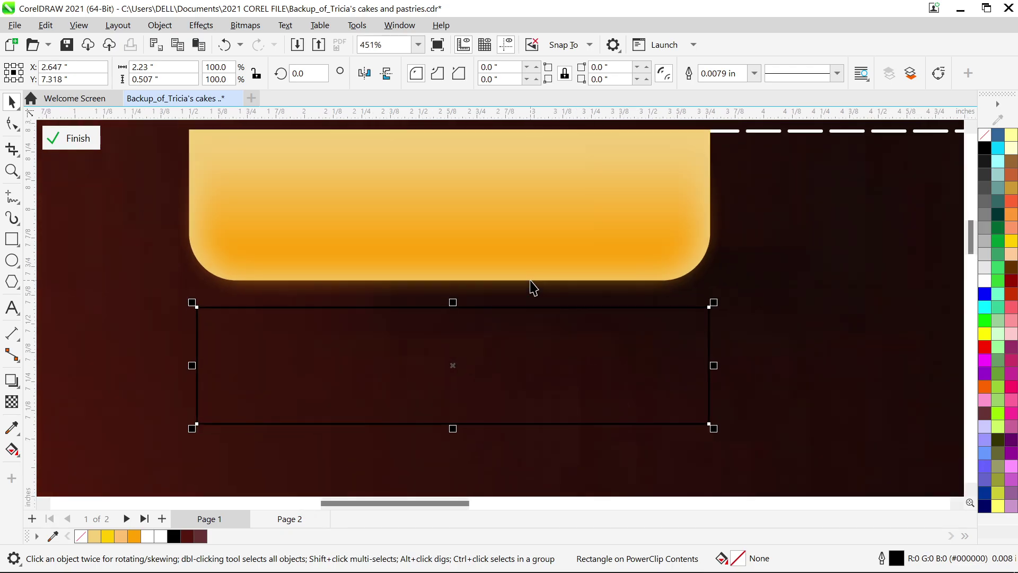
scroll(467, 174, "up", 1)
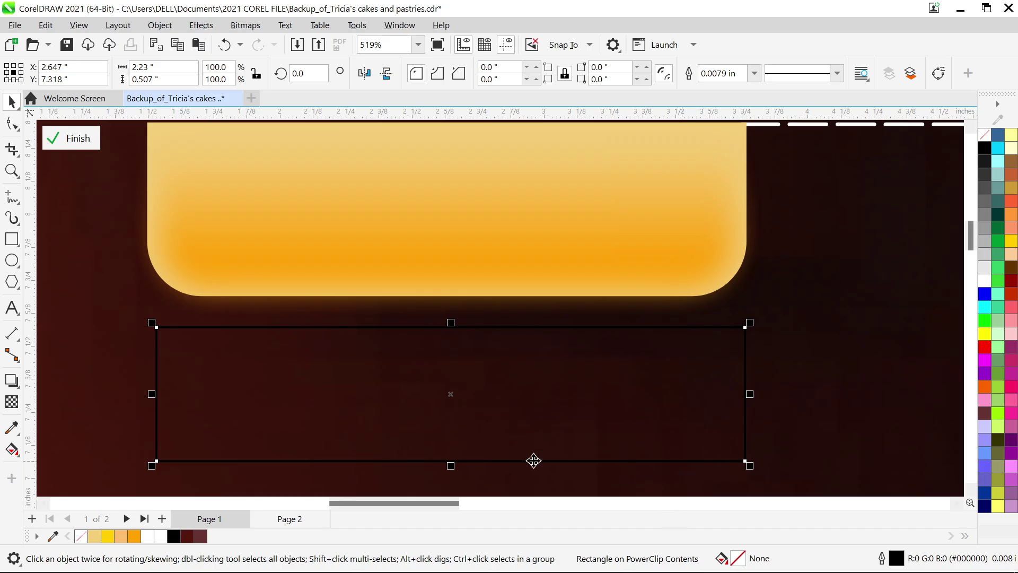
Step: Set the new rectangle's outline color to white (#FFFFFF)
key("F12")
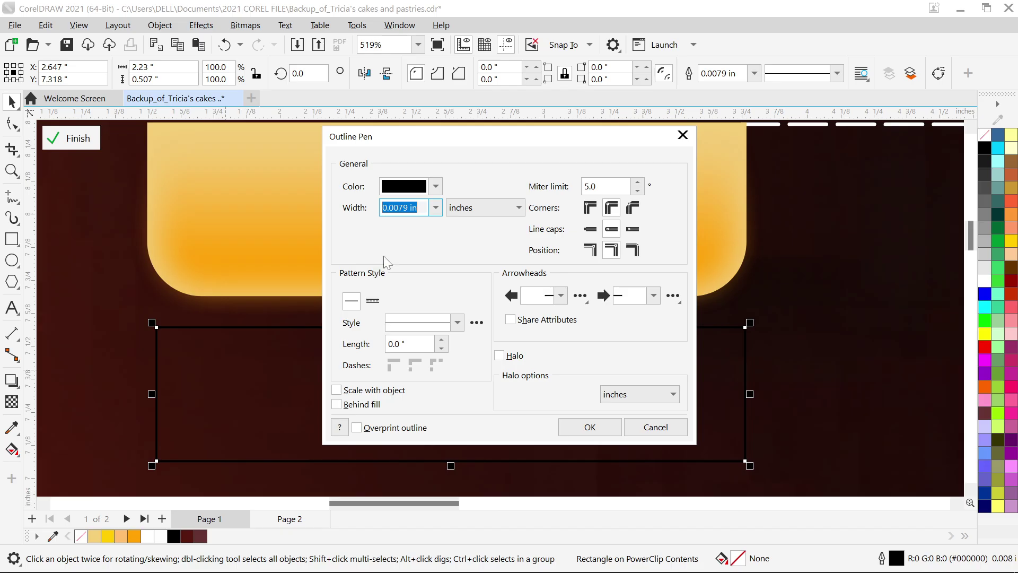
left_click(435, 186)
left_click(391, 259)
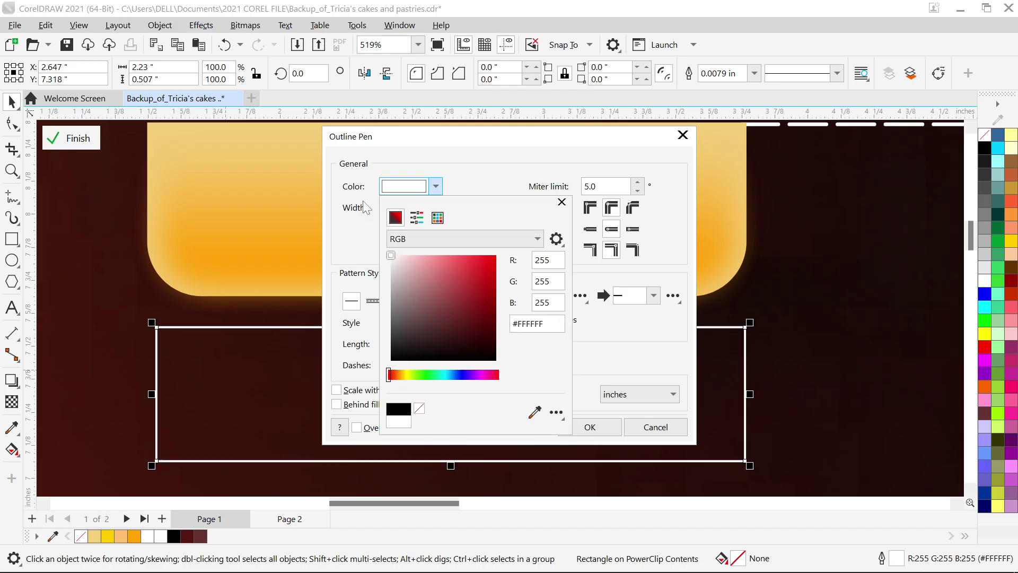
left_click(594, 428)
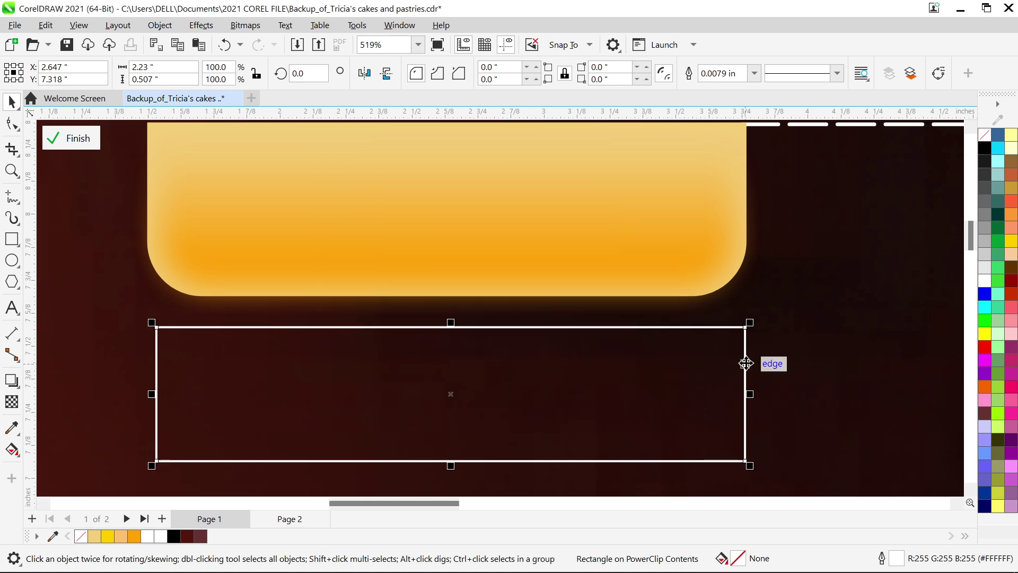
left_click(798, 338)
left_click(290, 401)
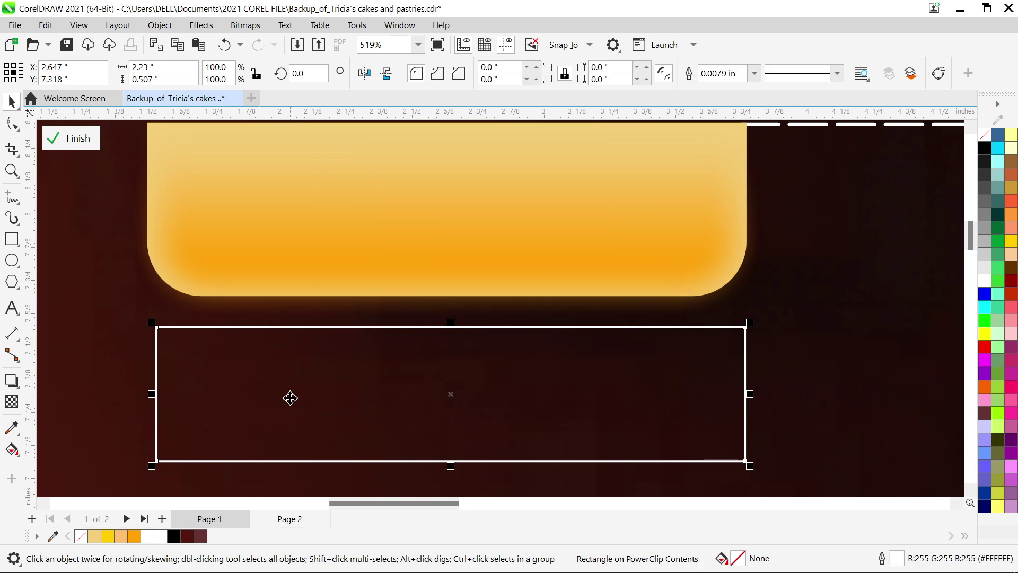
Step: Round only the rectangle's two bottom corners to about 0.18 inches with the Shape tool
left_click(12, 124)
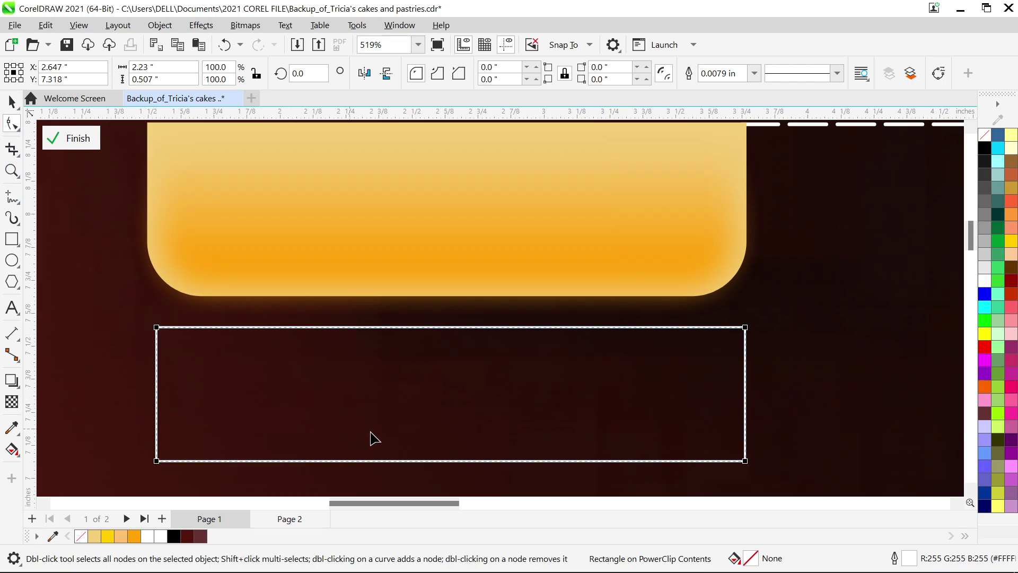
scroll(417, 491, "up", 1)
scroll(416, 488, "up", 1)
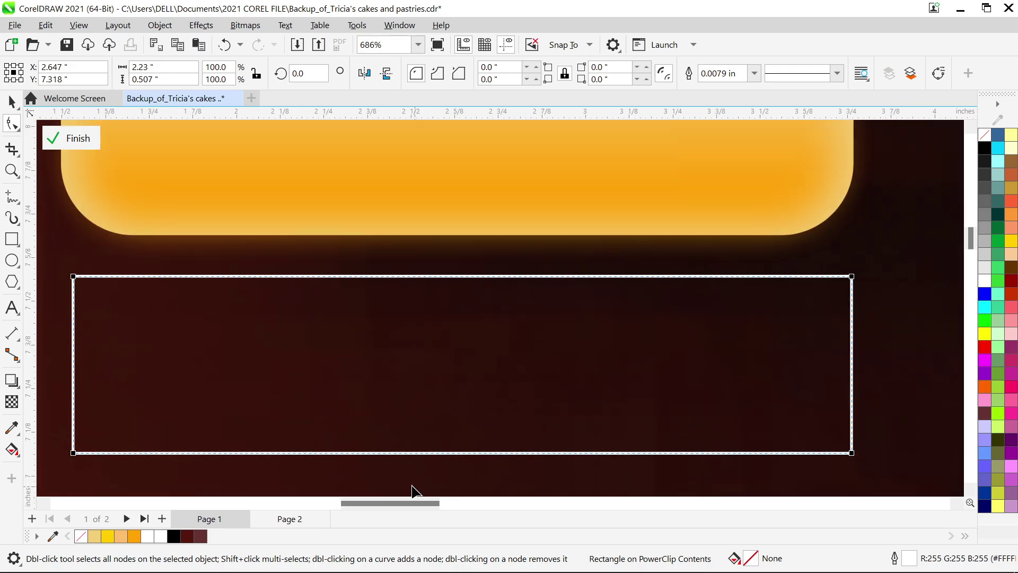
scroll(408, 486, "up", 1)
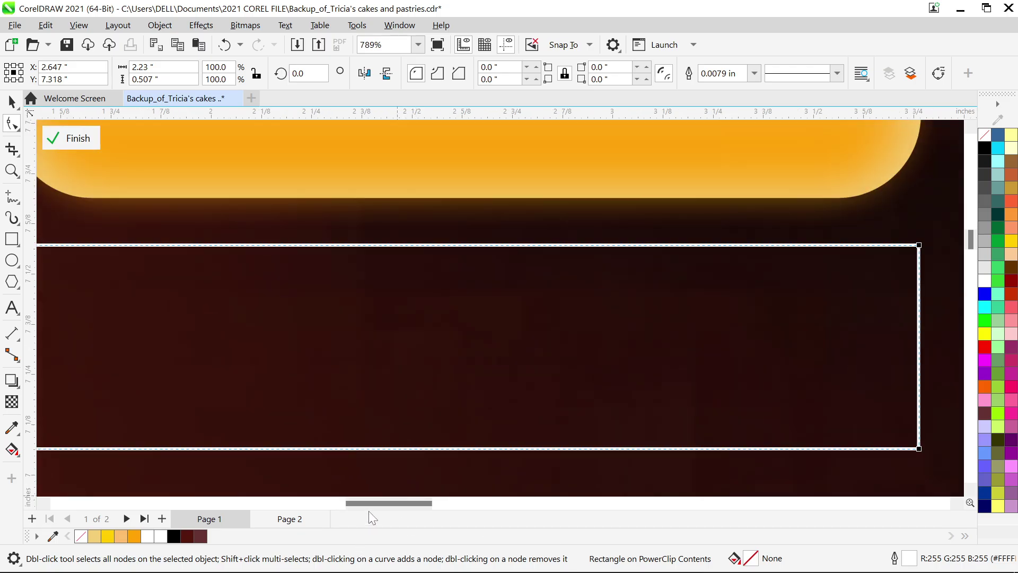
left_click_drag(373, 505, 370, 501)
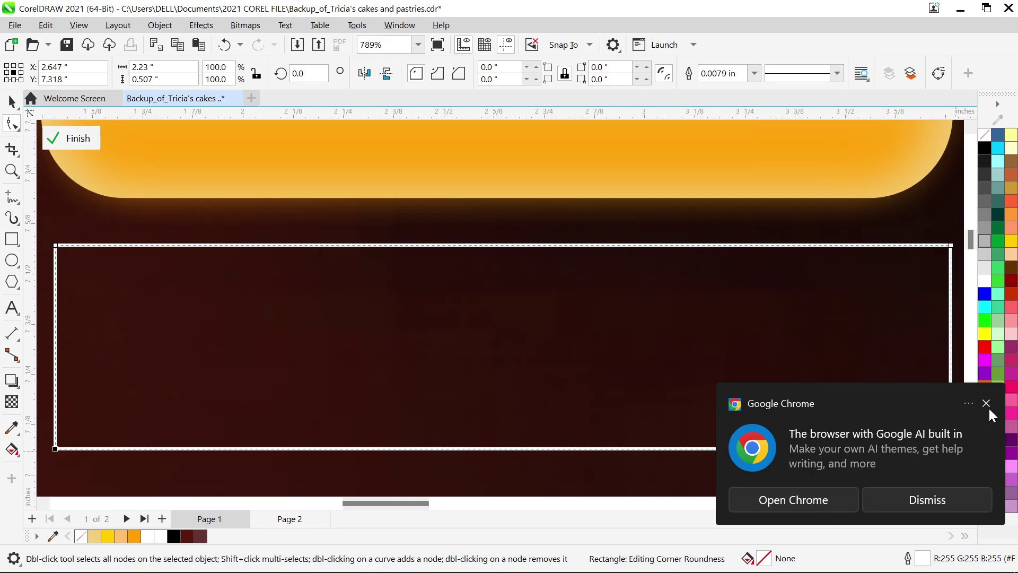
left_click(988, 407)
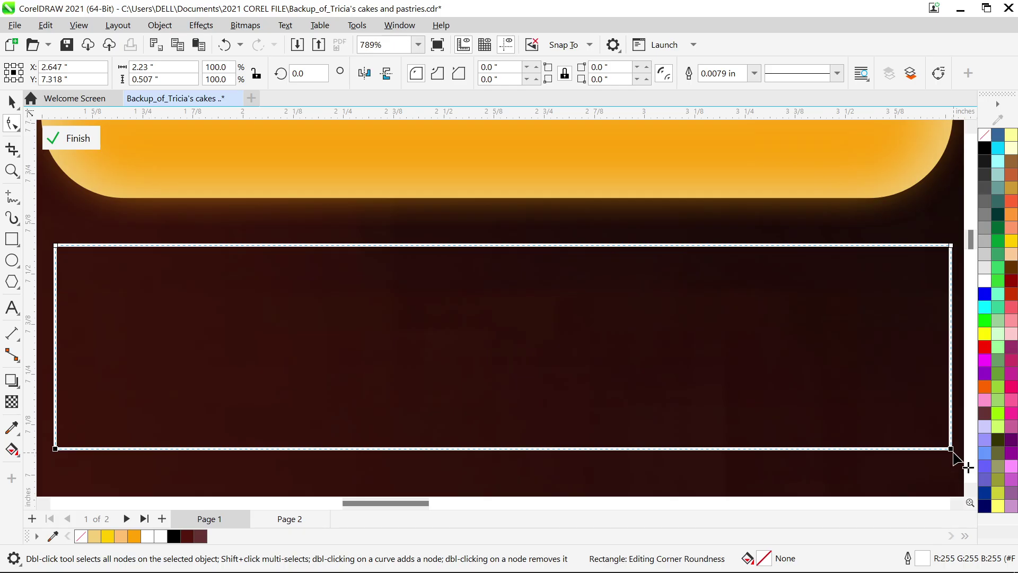
left_click_drag(953, 453, 945, 376)
scroll(729, 422, "down", 1)
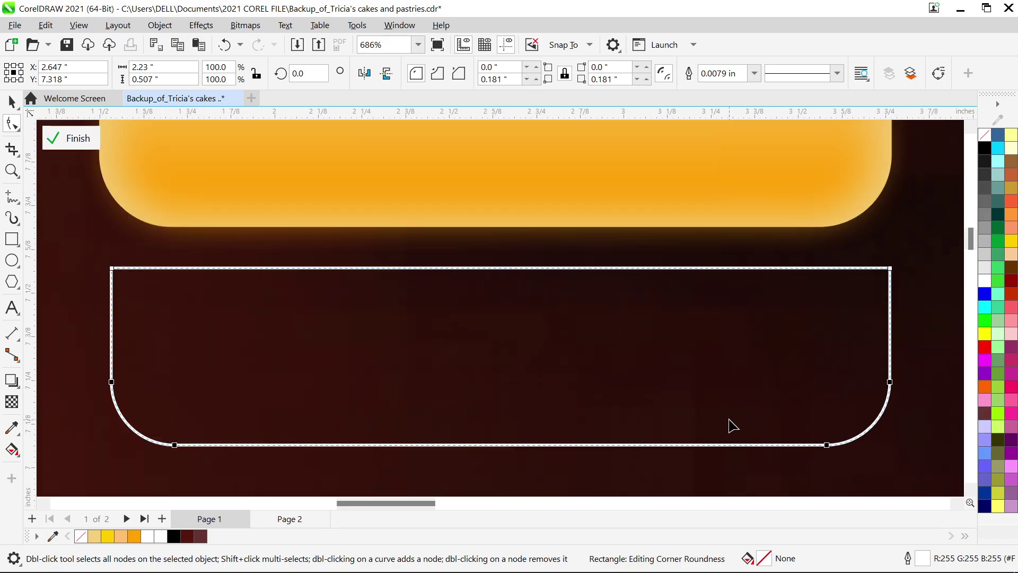
scroll(611, 299, "down", 2)
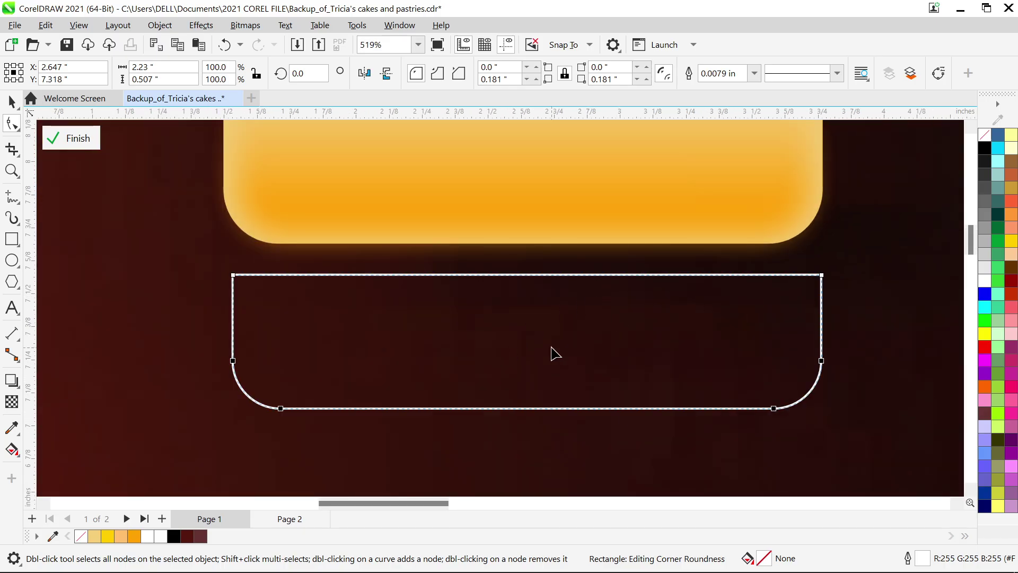
Step: Stretch the white-outlined rectangle upward toward the gold banner to a height of about 0.57 inches
key("space")
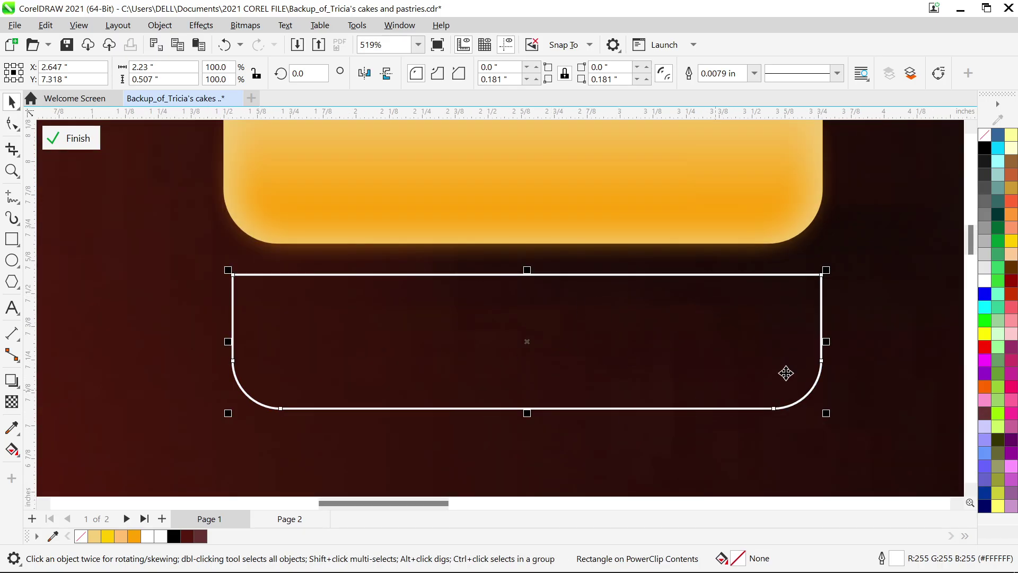
left_click(915, 369)
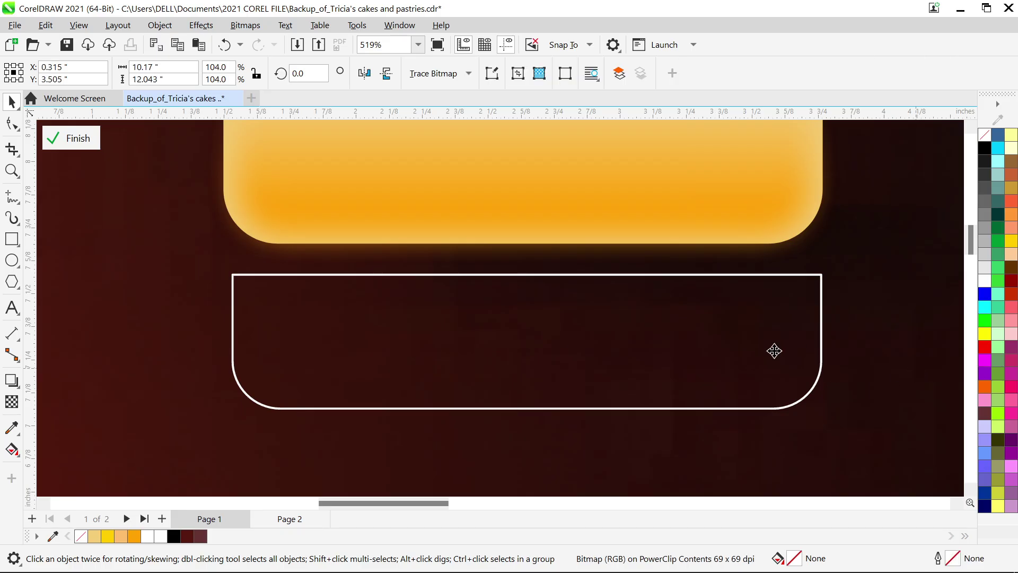
left_click(715, 342)
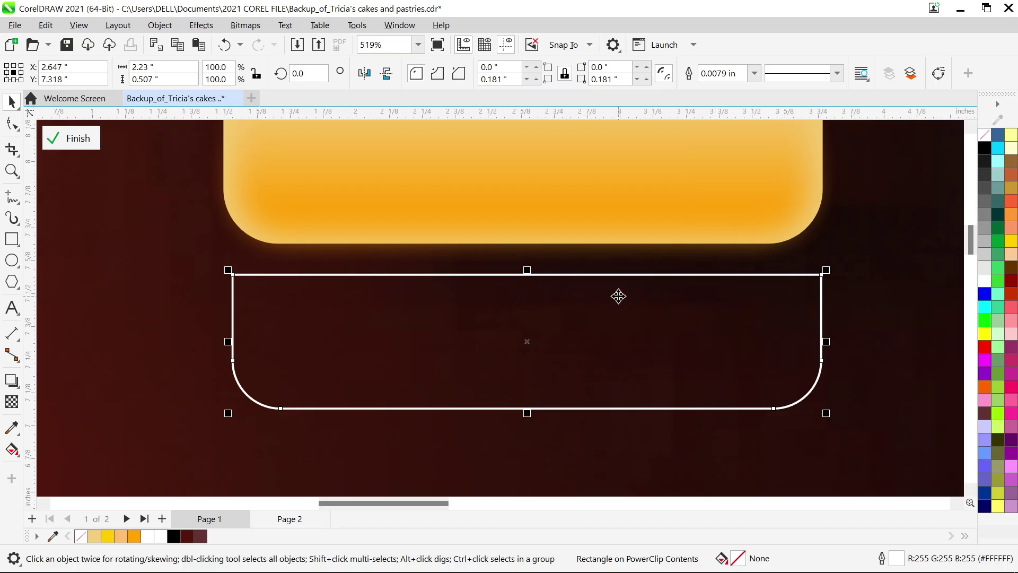
left_click_drag(527, 273, 530, 260)
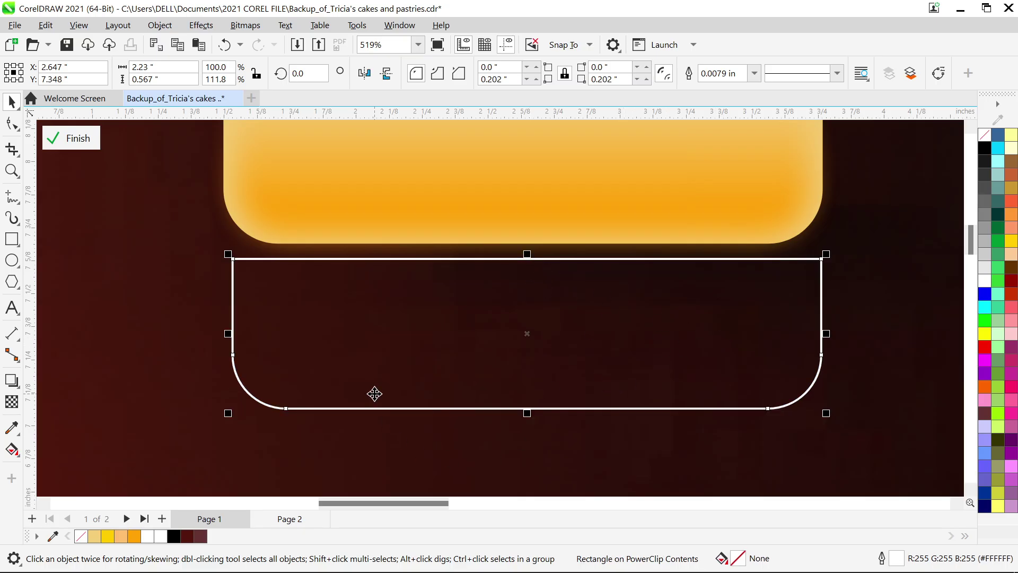
Step: Fill the round-bottomed rectangle with light orange (#FFC06E) and remove its outline
left_click(120, 536)
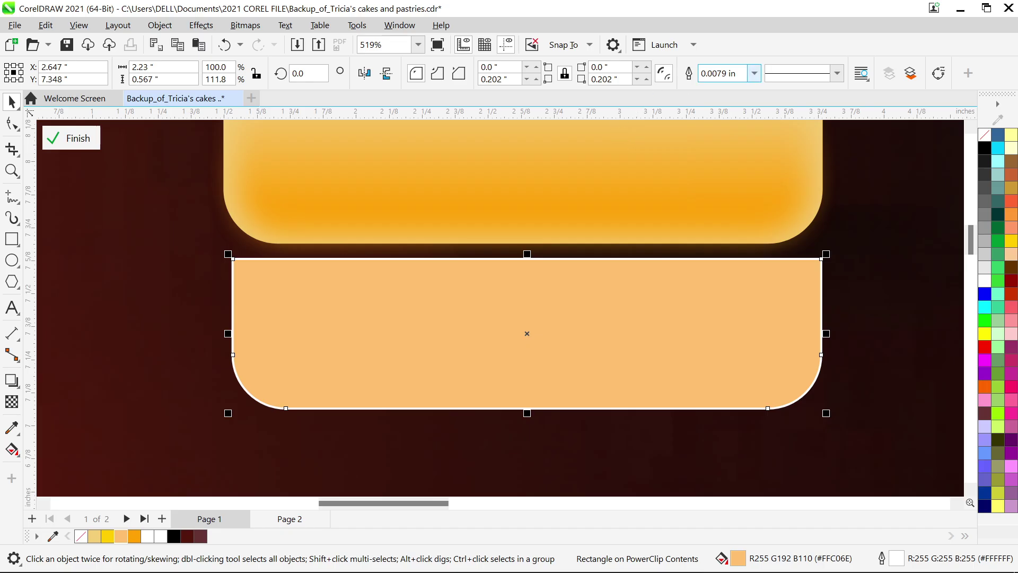
left_click(754, 74)
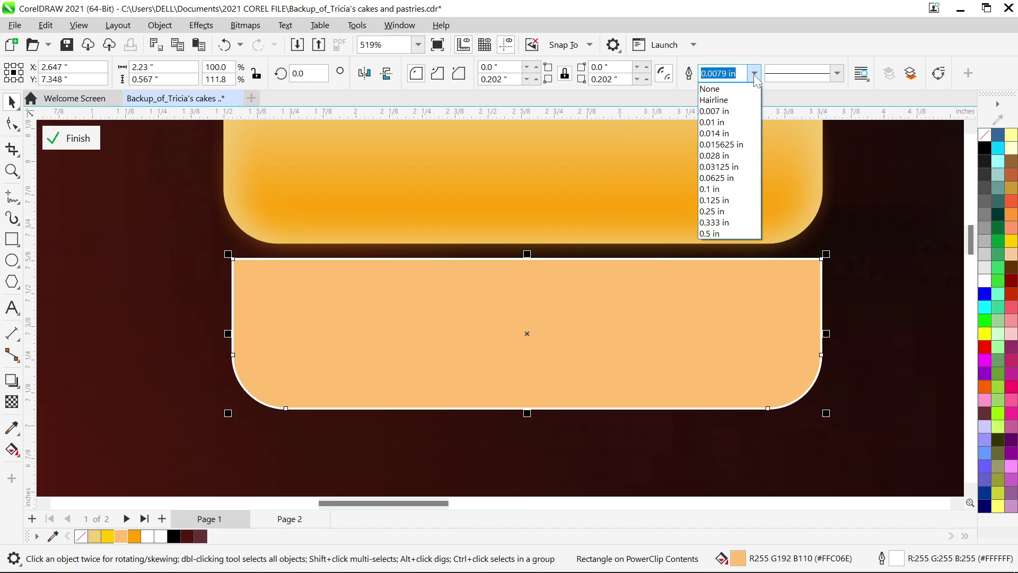
left_click(722, 91)
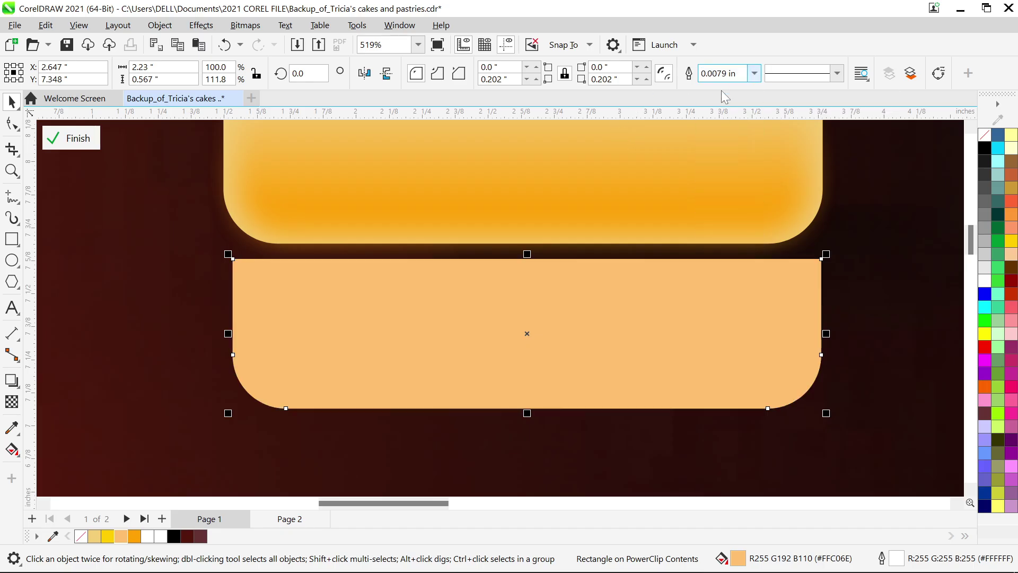
left_click(866, 247)
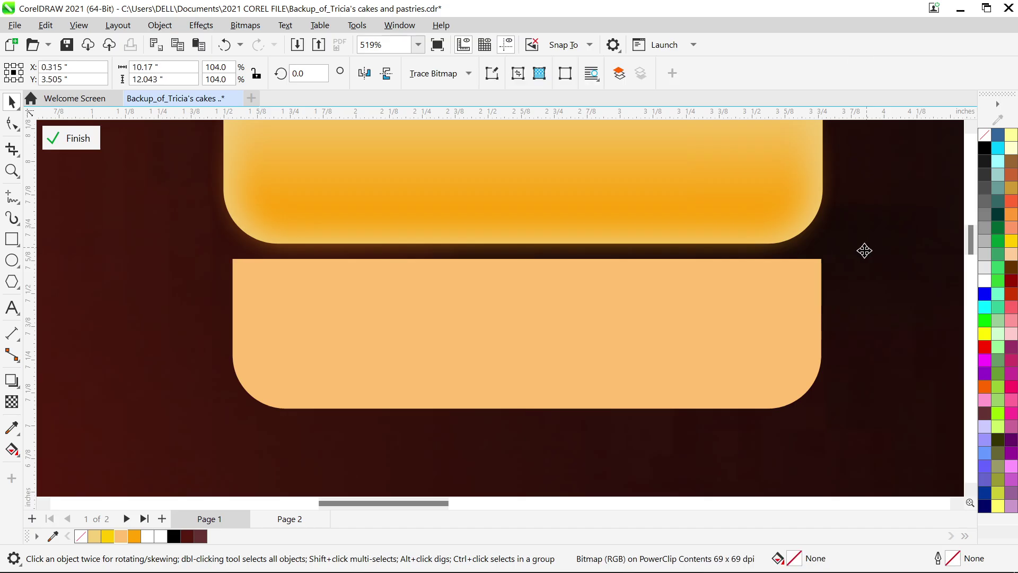
scroll(800, 243, "down", 2)
scroll(637, 140, "up", 2)
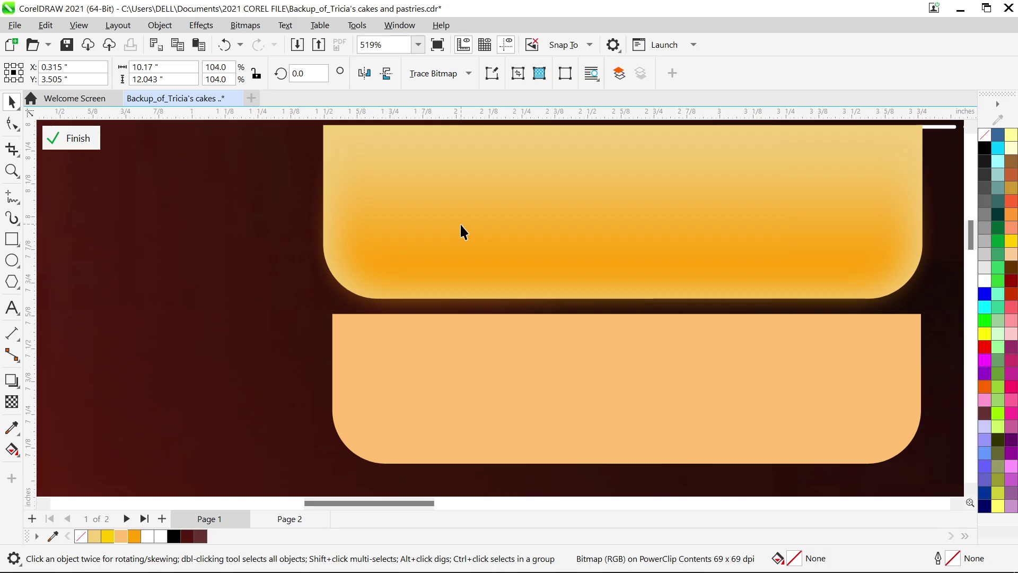
Step: Make a smaller centered copy of the light orange shape, about 1.94 by 0.49 inches, and fill it with orange (#FFA101)
left_click(664, 245)
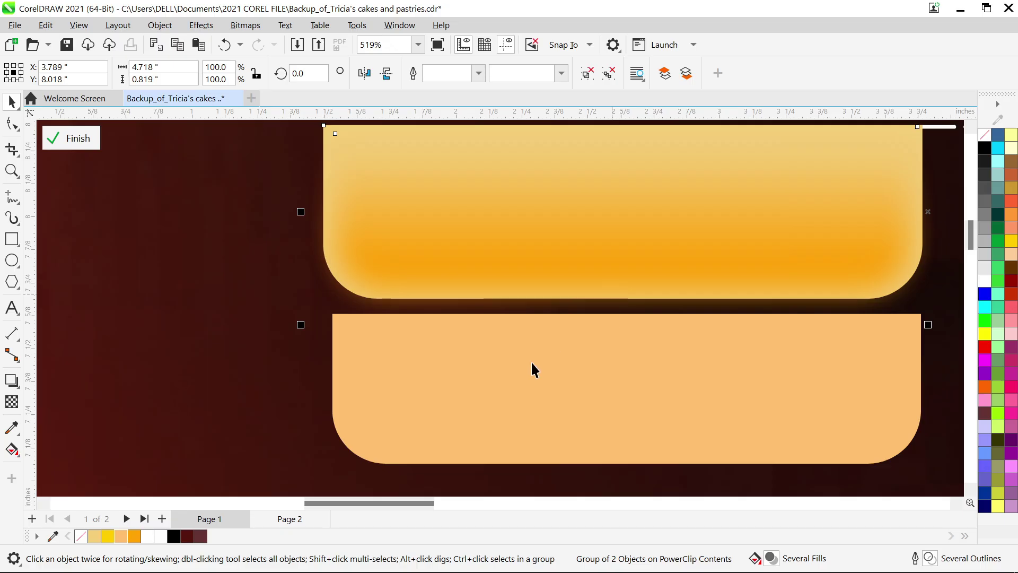
mouse_move(370, 502)
left_mouse_down()
mouse_move(392, 502)
mouse_move(387, 509)
left_mouse_up()
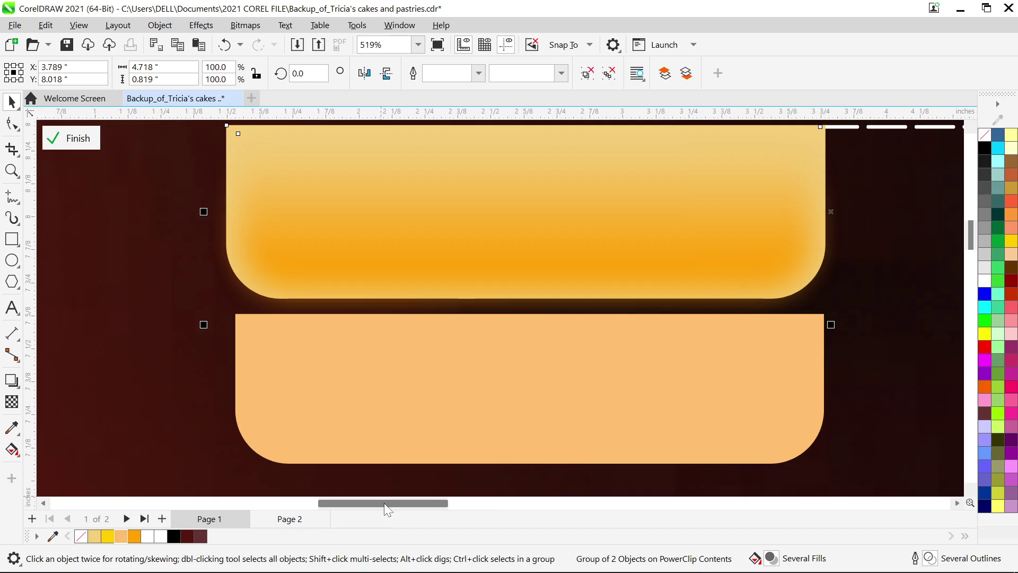
left_click(440, 425)
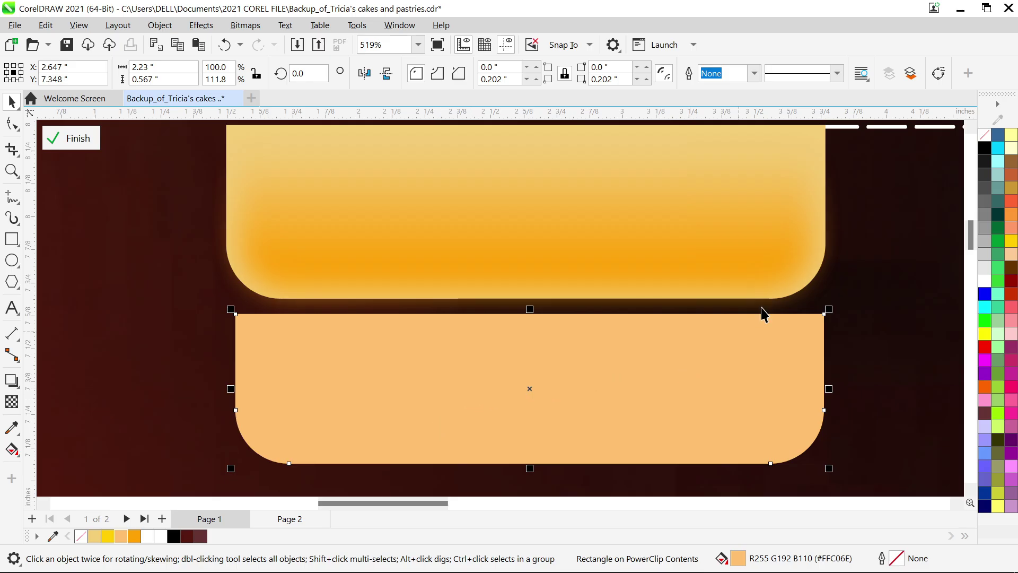
left_click_drag(829, 308, 820, 321)
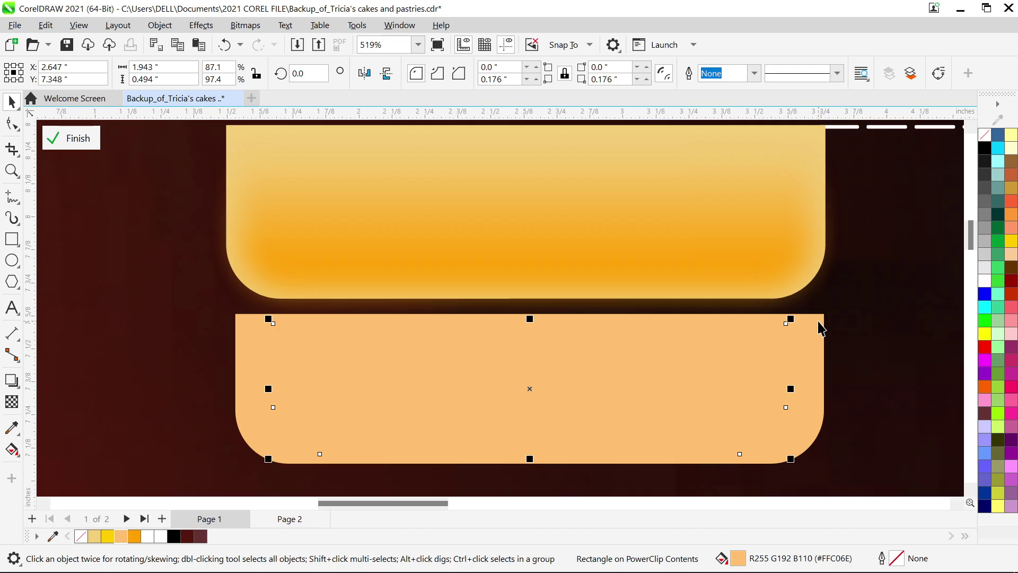
left_click(135, 536)
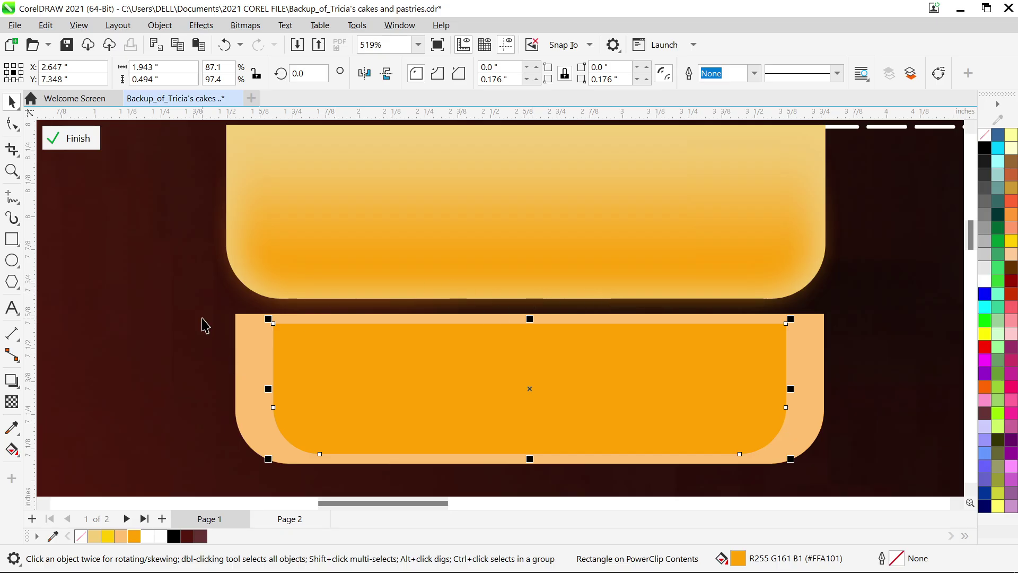
Step: Apply a vertical fountain transparency to the inner orange shape, opaque at its bottom edge and fading to fully transparent in its upper part
left_click(12, 402)
left_click_drag(535, 306, 534, 397)
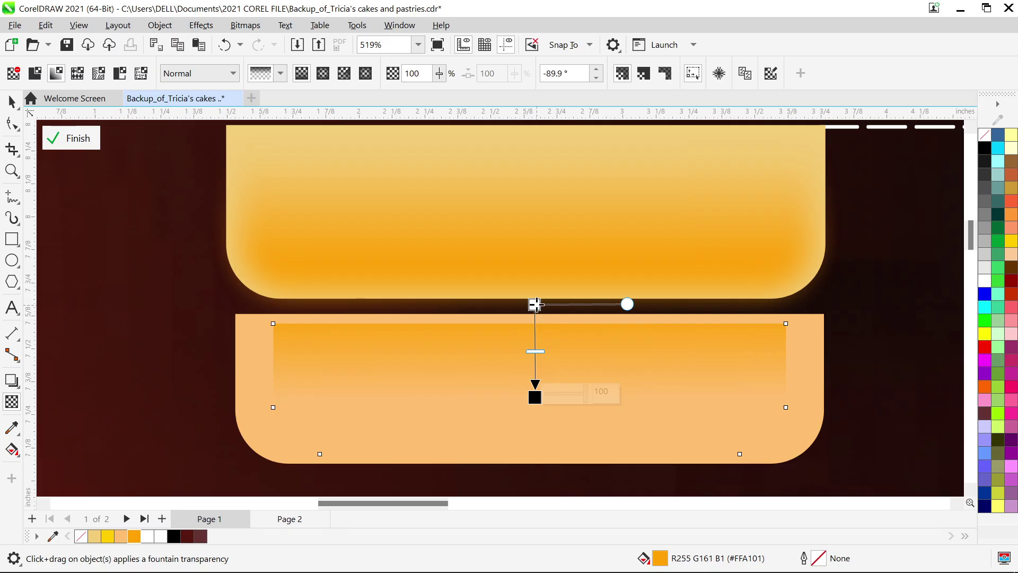
left_click_drag(535, 304, 535, 460)
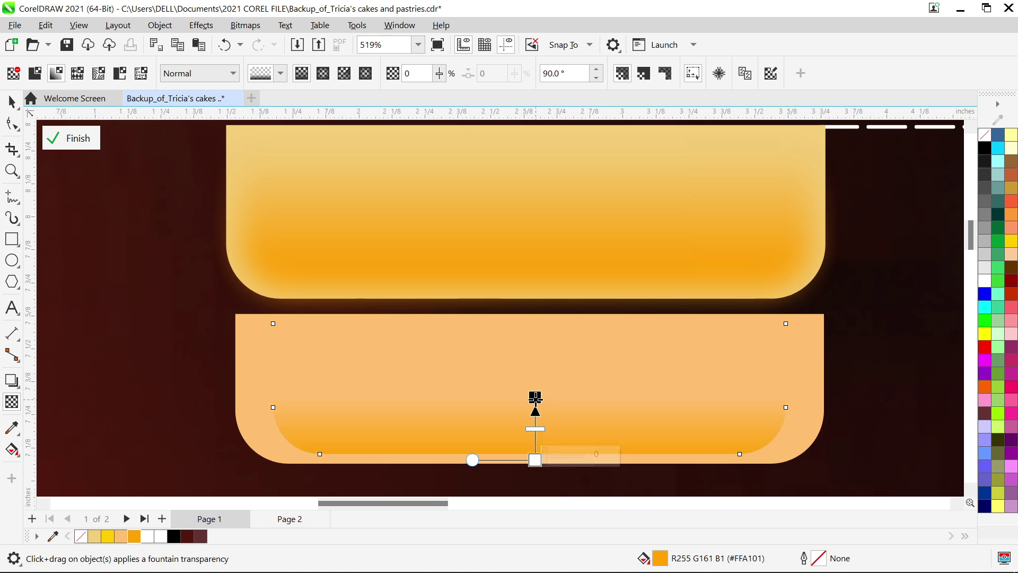
left_click_drag(535, 396, 534, 368)
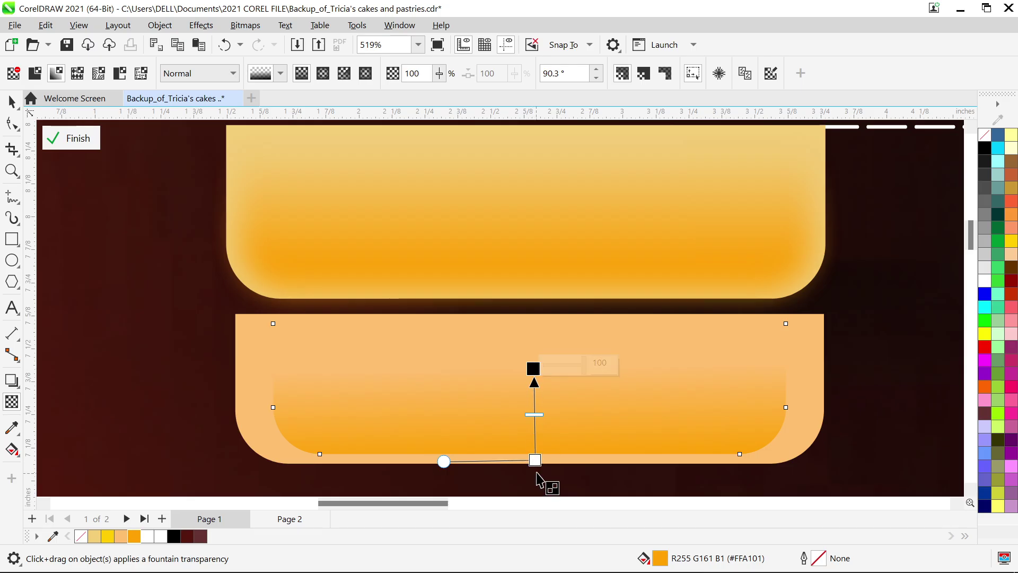
left_click_drag(535, 460, 532, 435)
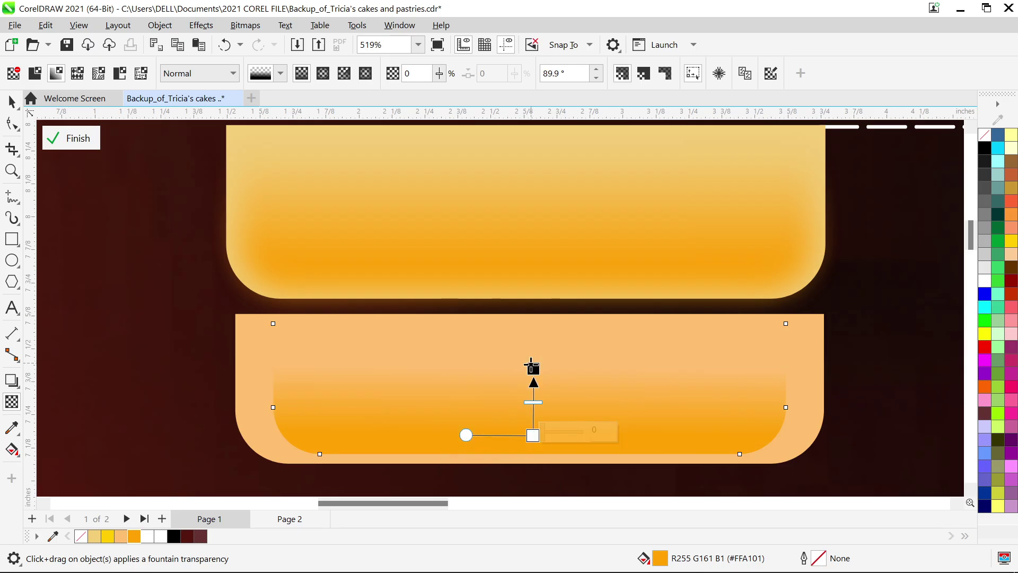
left_click_drag(535, 368, 532, 358)
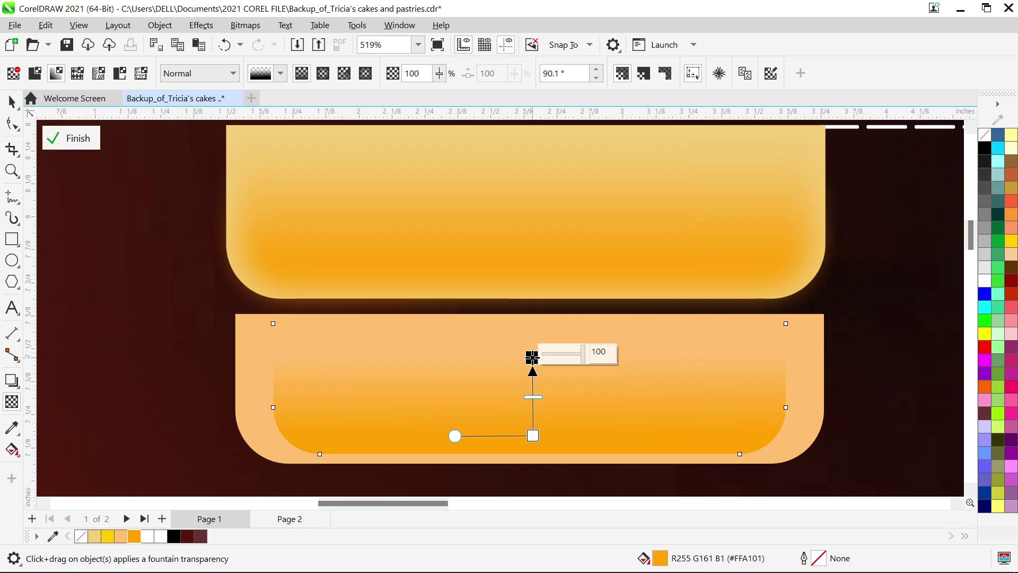
left_click_drag(532, 358, 532, 366)
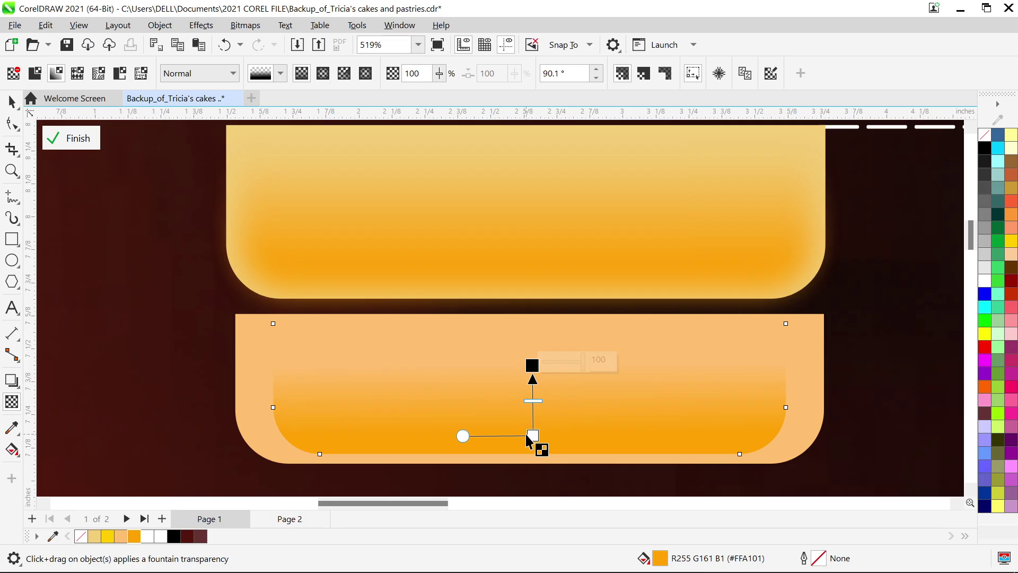
left_click_drag(532, 435, 529, 453)
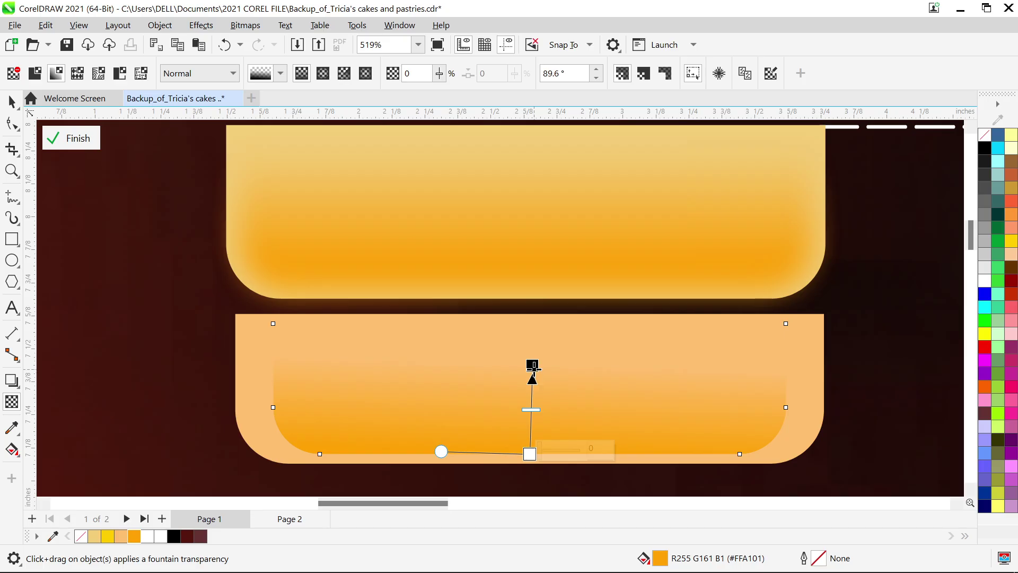
left_click_drag(533, 366, 533, 359)
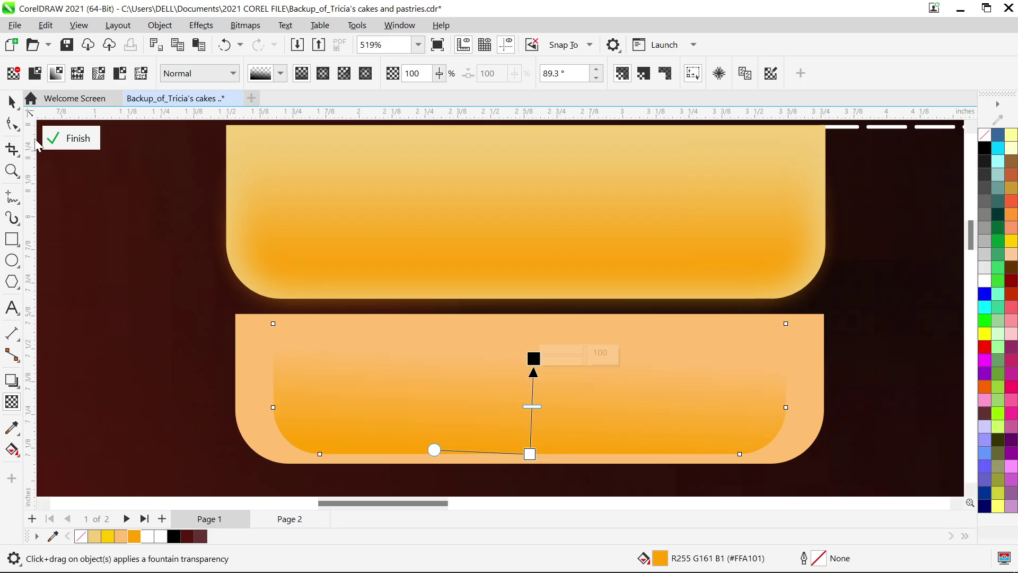
Step: Open the Gaussian Blur settings for the inner orange shape and move the dialog clear of both banners
left_click(11, 102)
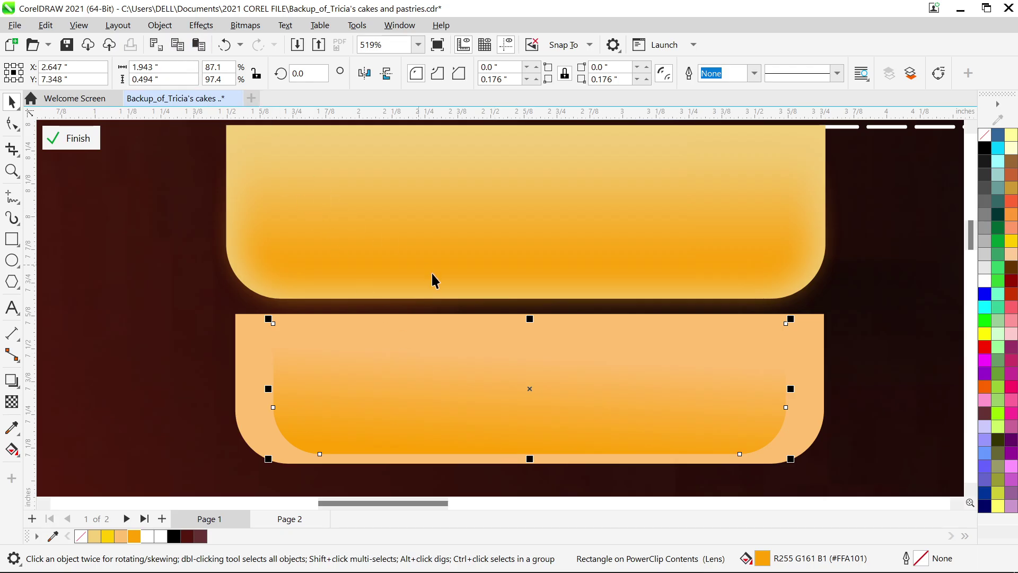
left_click(202, 27)
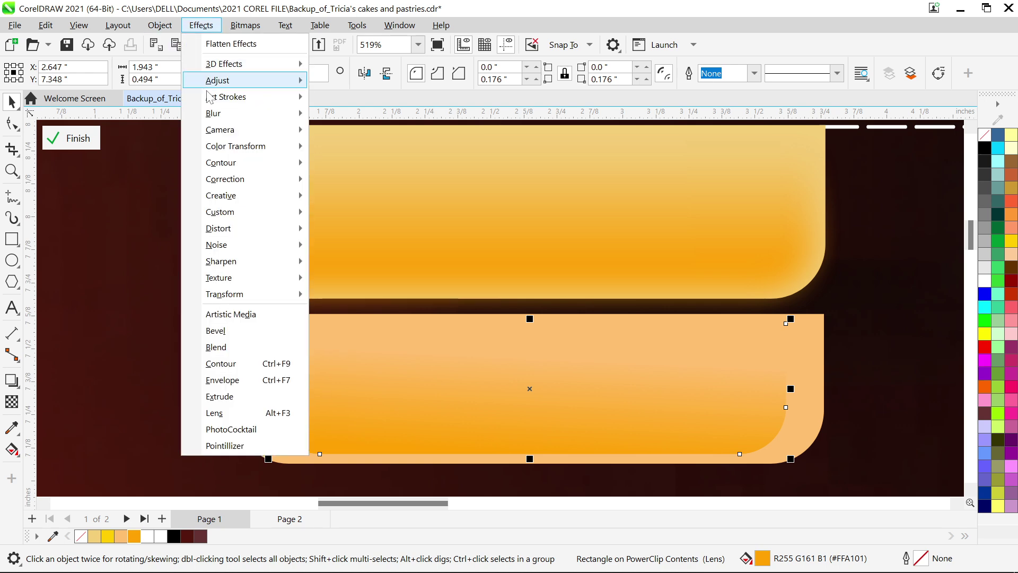
mouse_move(215, 113)
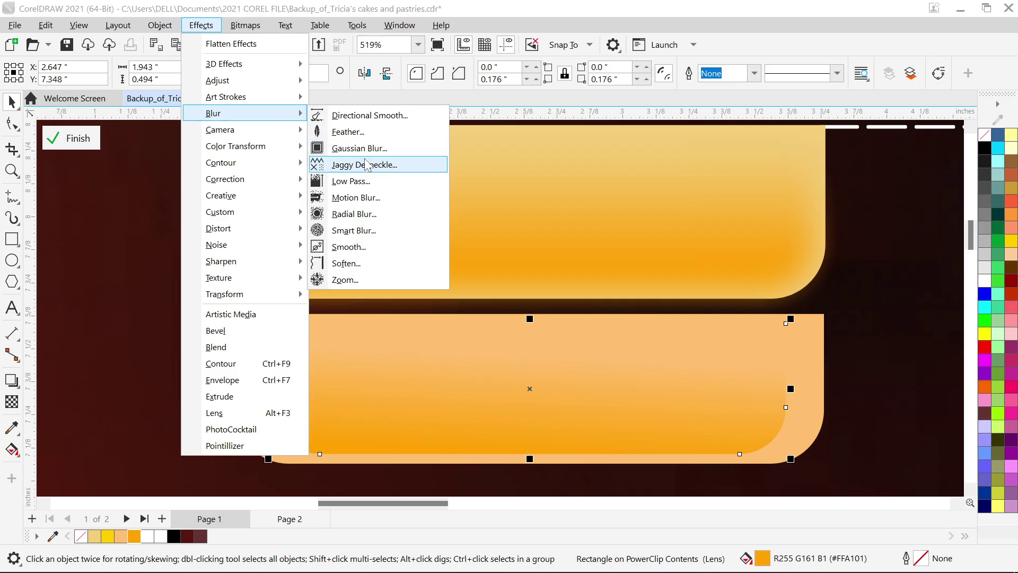
left_click(365, 151)
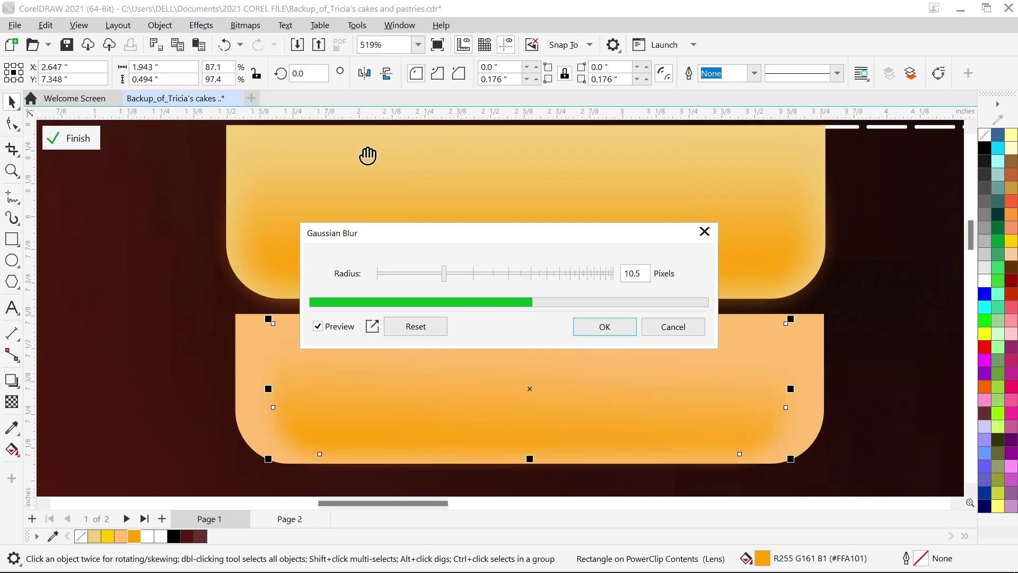
left_click_drag(542, 236, 800, 215)
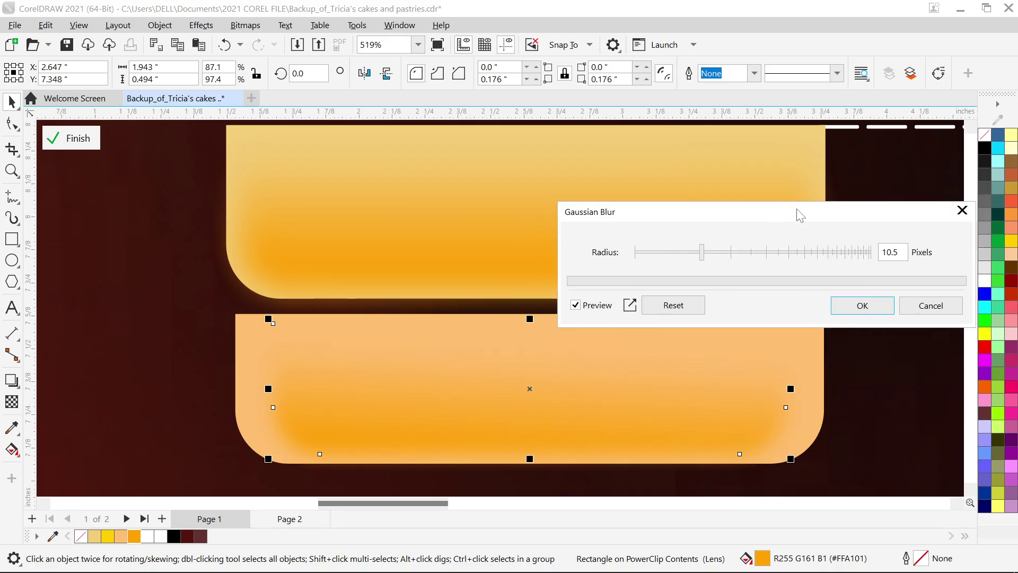
key("F3")
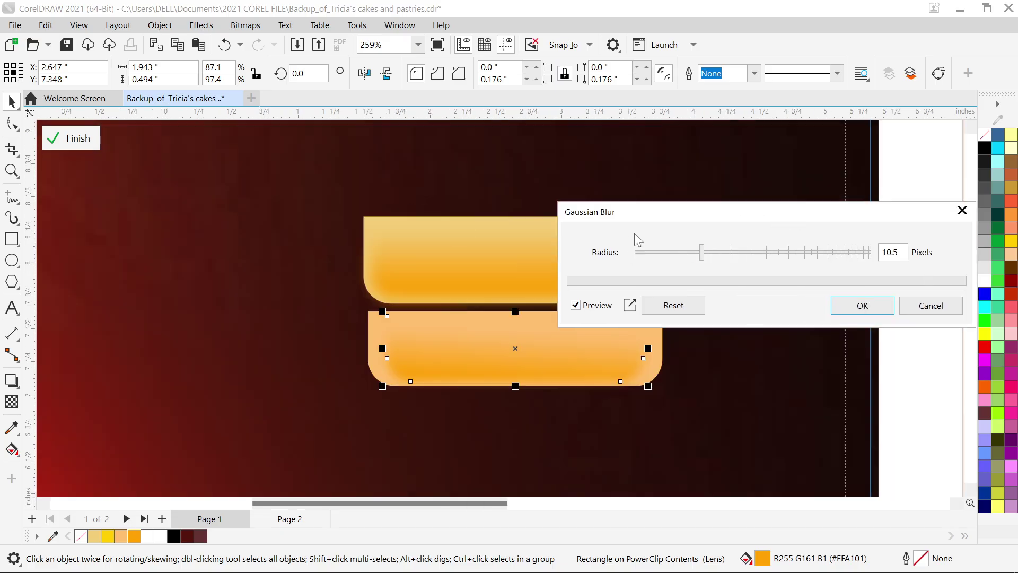
left_click_drag(681, 218, 143, 85)
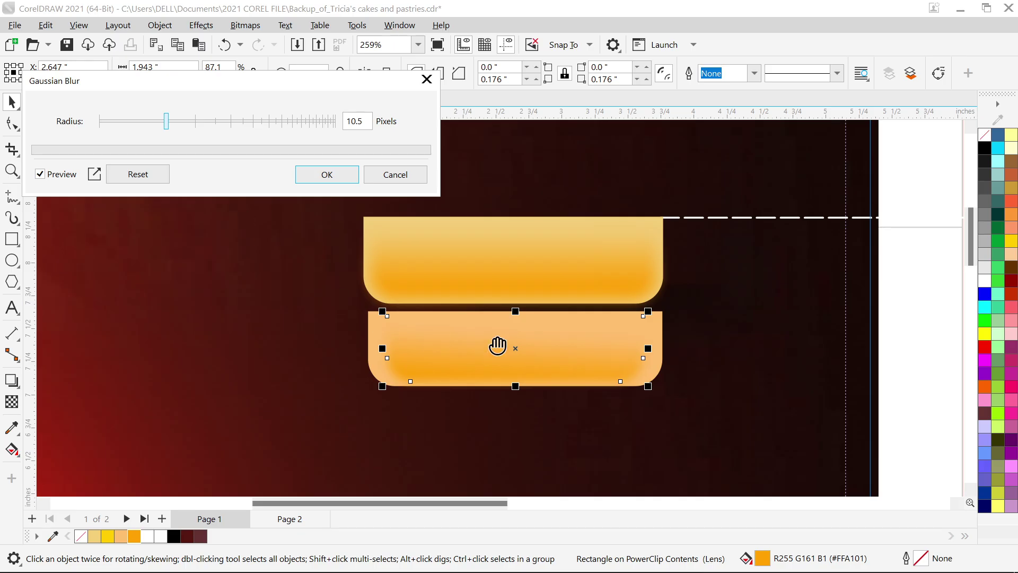
Step: Compare Gaussian Blur radii from 38.4 down to 7.4 pixels on the inner orange shape and apply a low radius that softens its edges
left_click(195, 122)
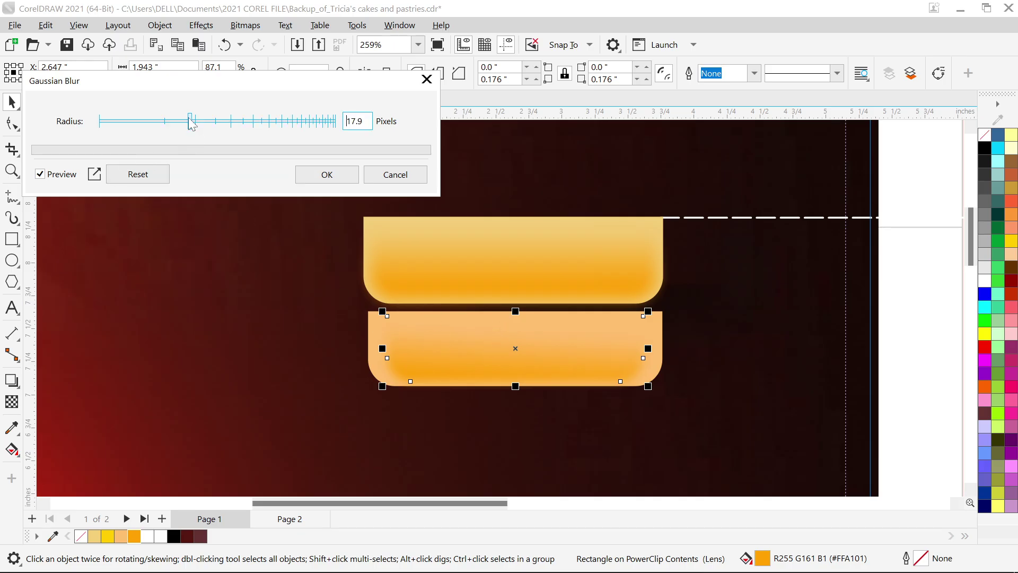
left_click(228, 119)
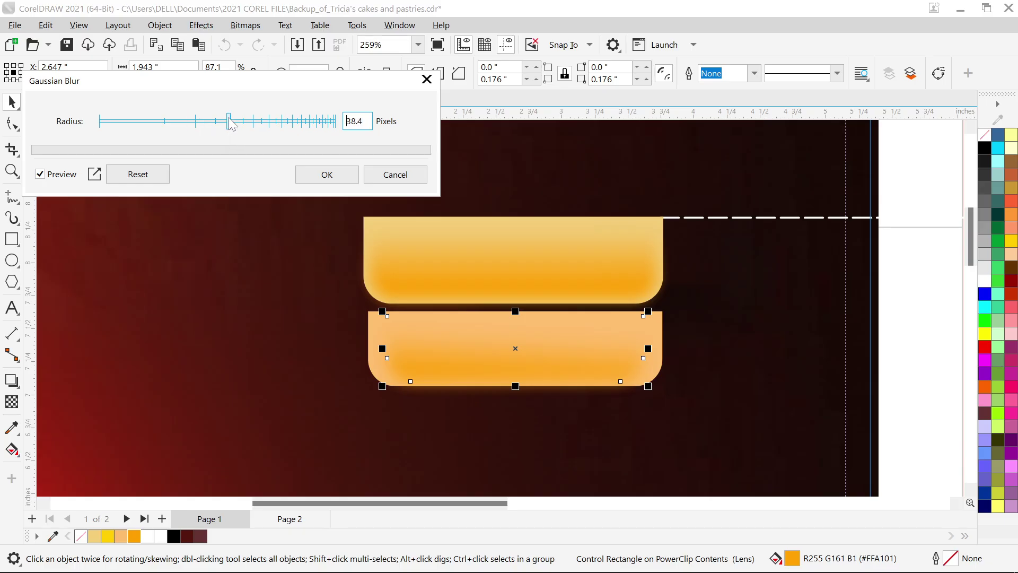
left_click(204, 119)
left_click(164, 120)
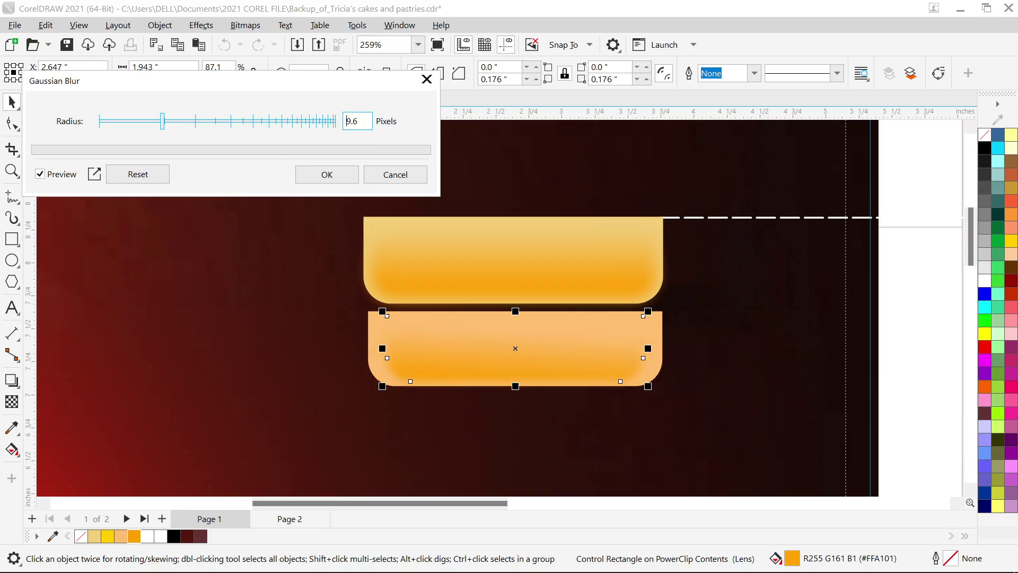
left_click(153, 121)
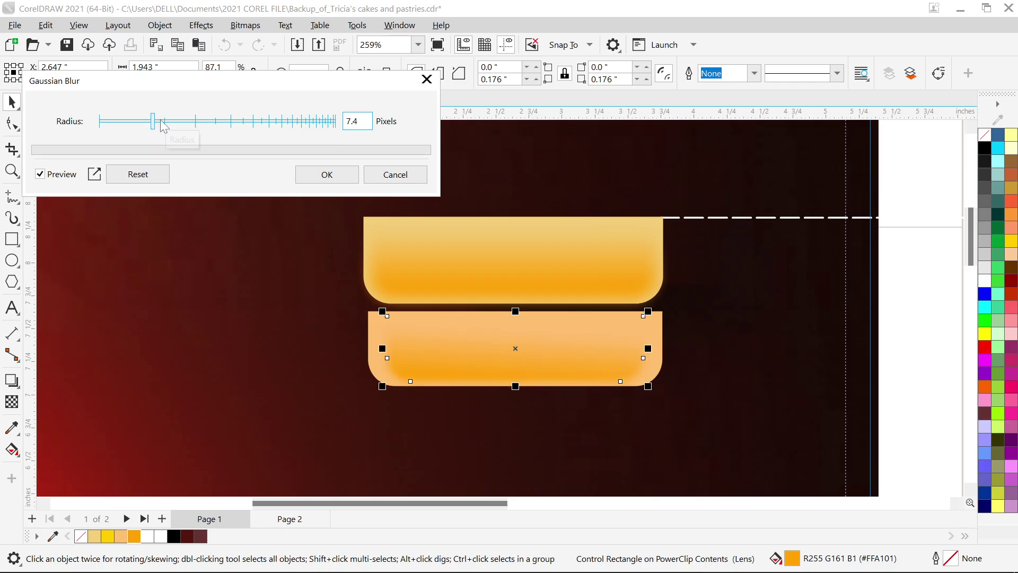
left_click(160, 121)
left_click(327, 175)
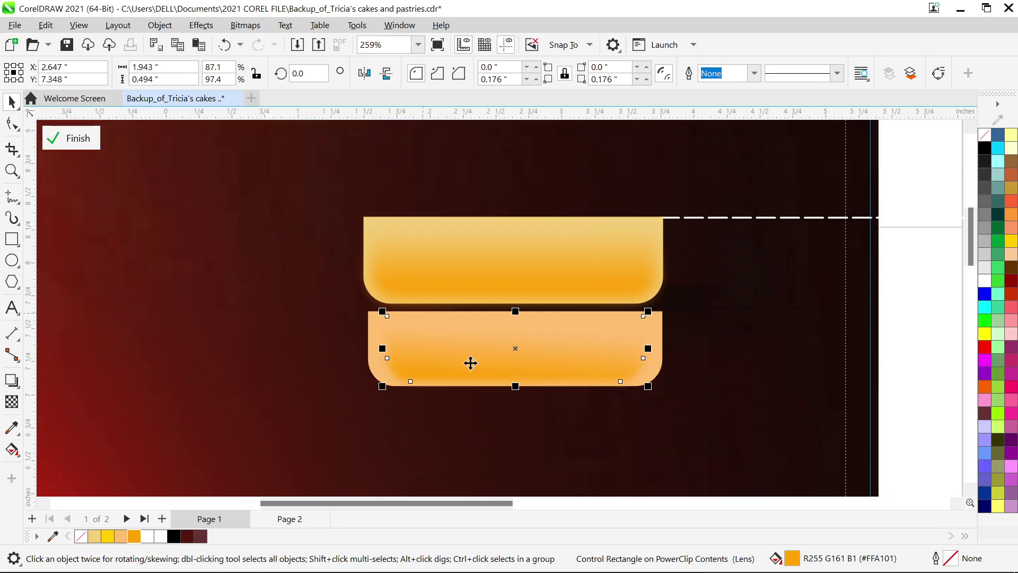
scroll(471, 361, "up", 2)
scroll(568, 267, "up", 1)
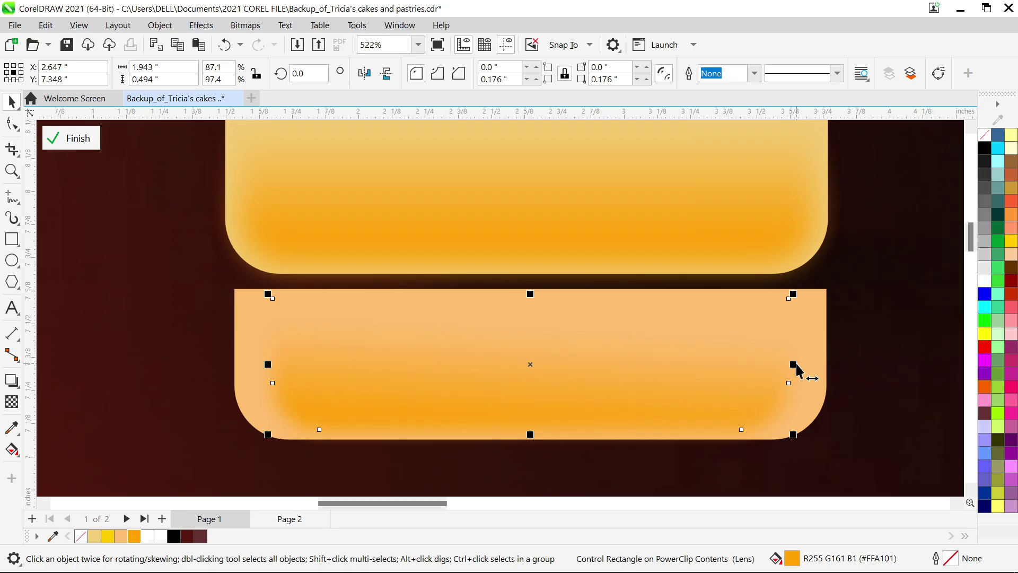
Step: Widen the inner orange shape symmetrically to about 2.09 inches inside the light orange shape
left_click_drag(796, 364, 814, 361)
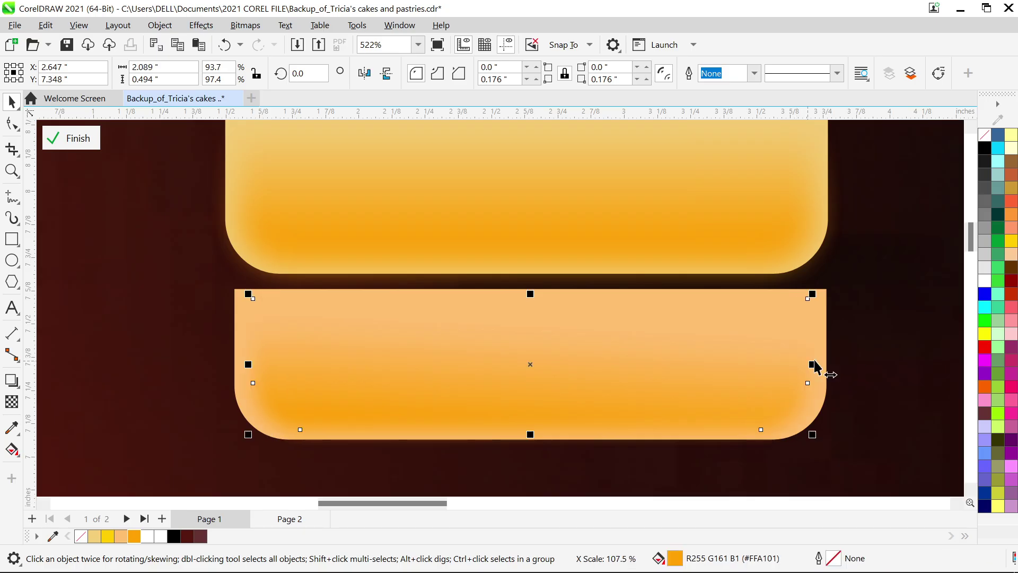
left_click(886, 378)
scroll(875, 383, "down", 2)
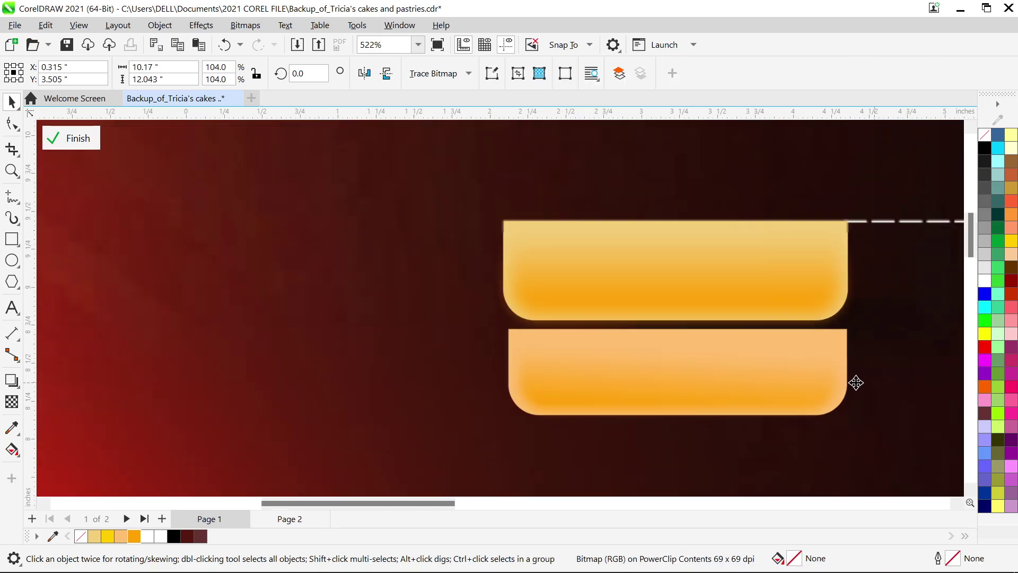
scroll(907, 427, "up", 2)
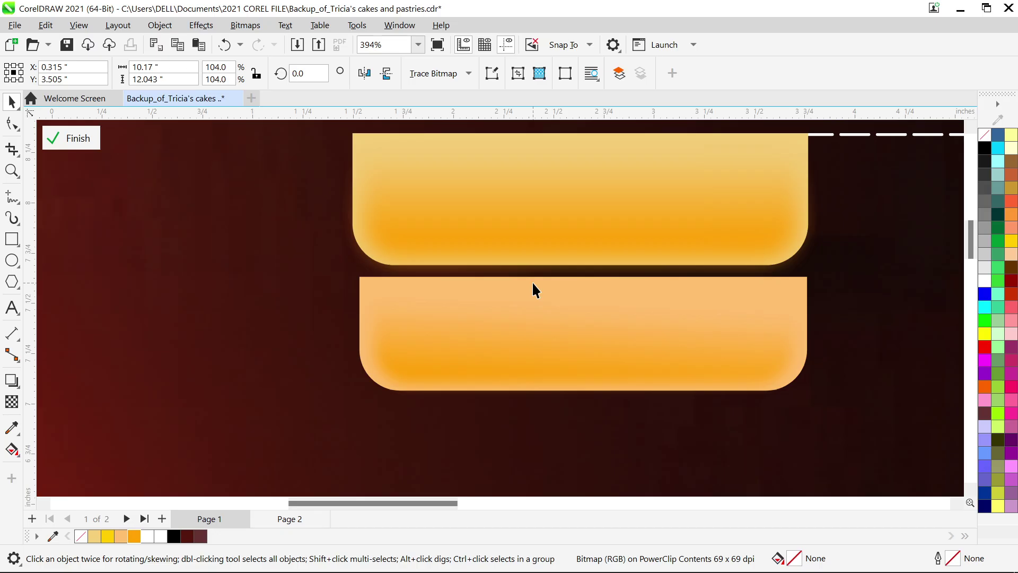
Step: Delete both shapes of the rebuilt banner below the gold banner and select the original banner group
left_click(608, 324)
key("Delete")
left_click(609, 324)
key("Delete")
left_click(610, 249)
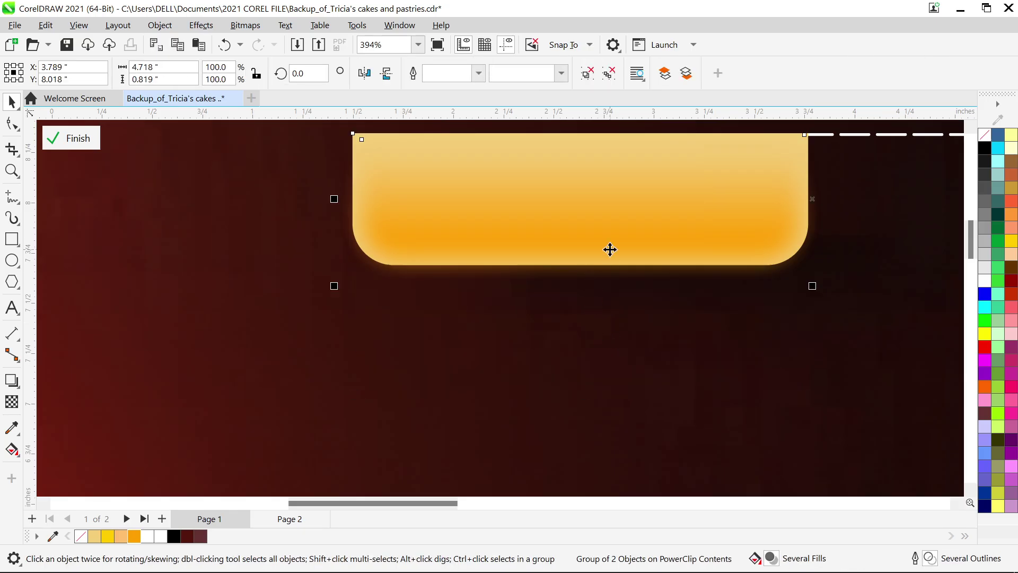
scroll(610, 249, "down", 2)
scroll(788, 199, "up", 3)
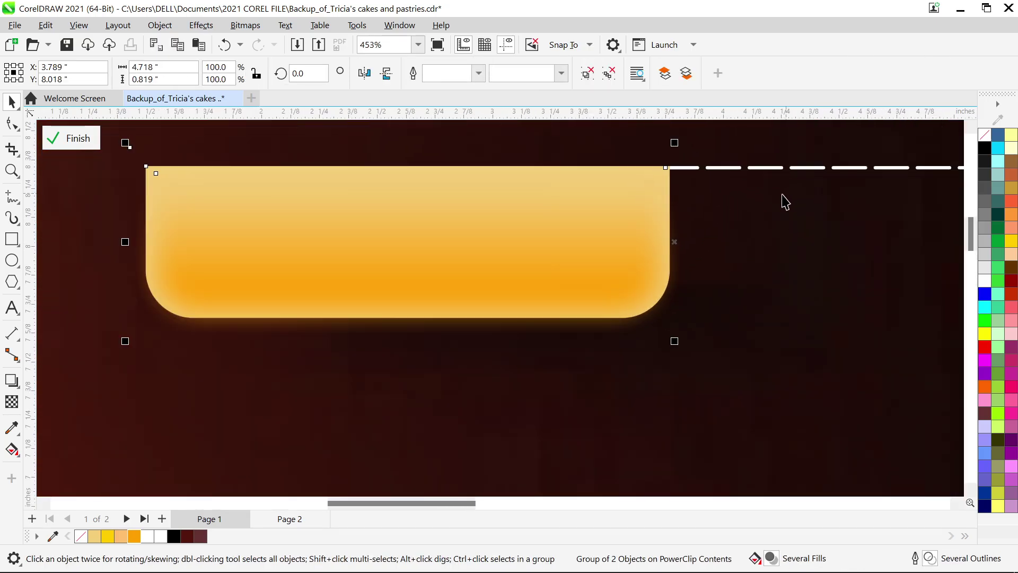
Step: Draw a straight horizontal line about 1.99 inches long below the gold banner with the Freehand tool
left_click(13, 197)
left_click(135, 372)
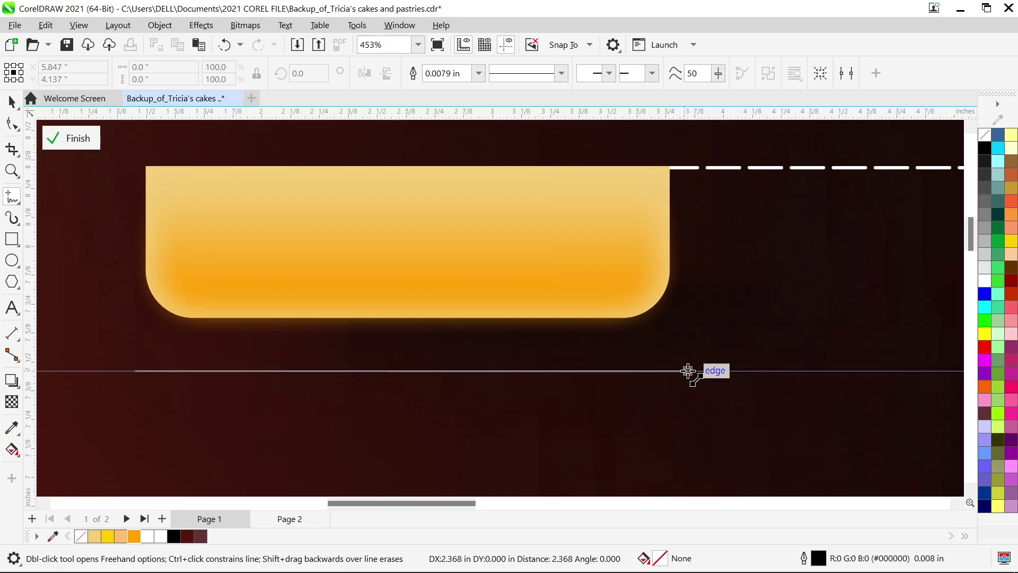
left_click(597, 371)
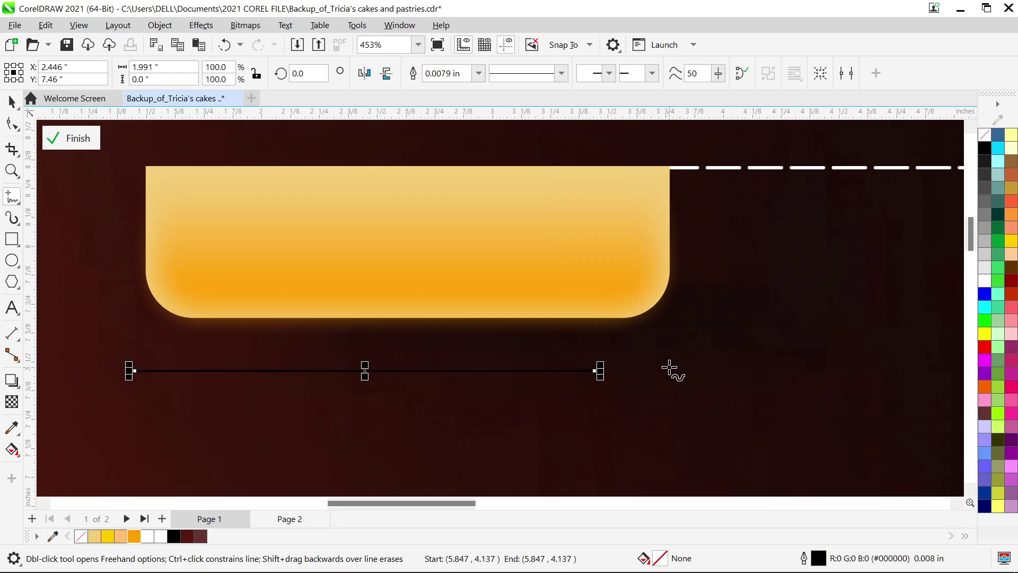
Step: Set the line's outline to a width of 0.028 in and the color white
key("F12")
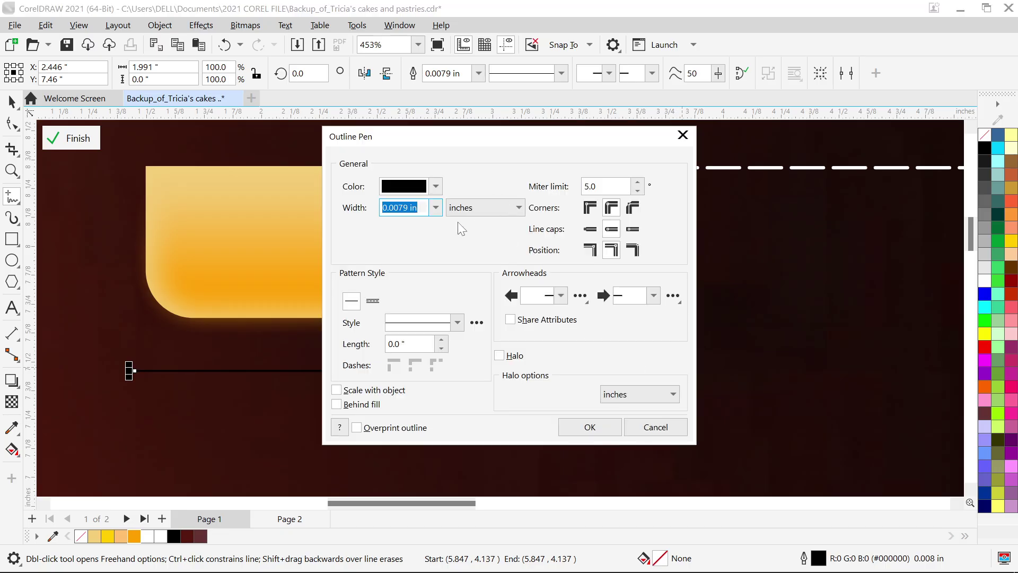
left_click(436, 207)
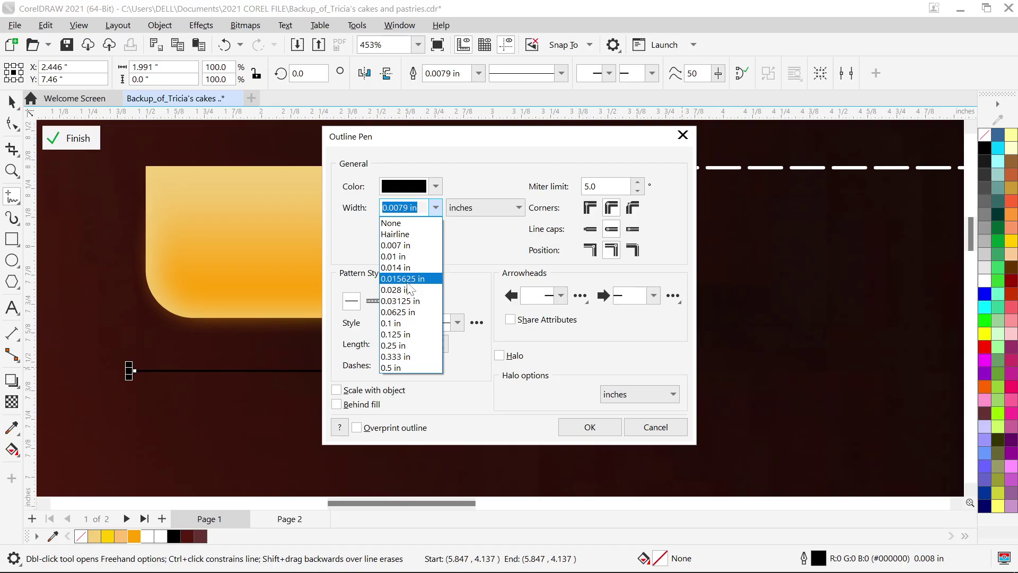
left_click(403, 296)
left_click(435, 187)
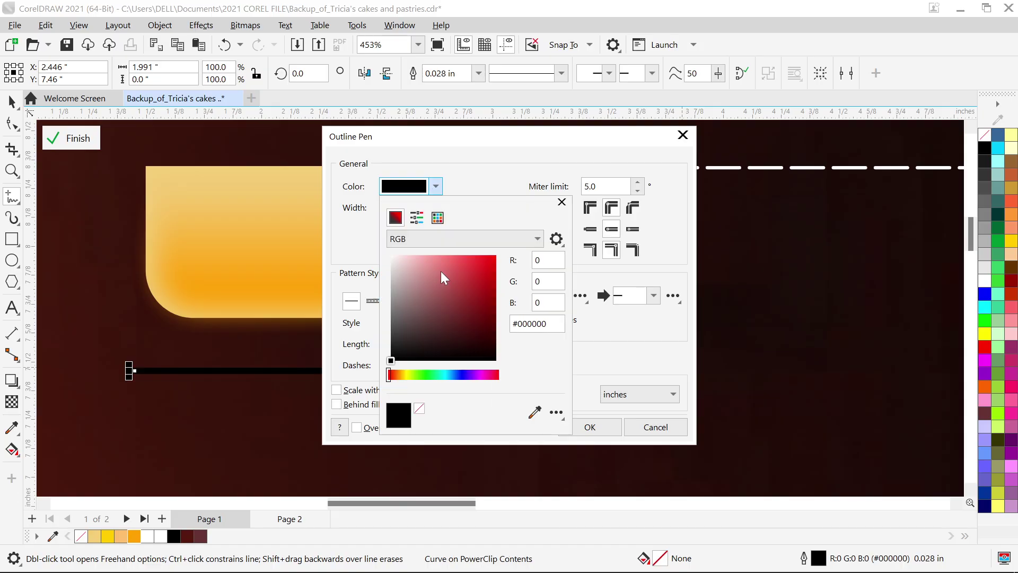
left_click_drag(441, 271, 391, 255)
left_click(469, 155)
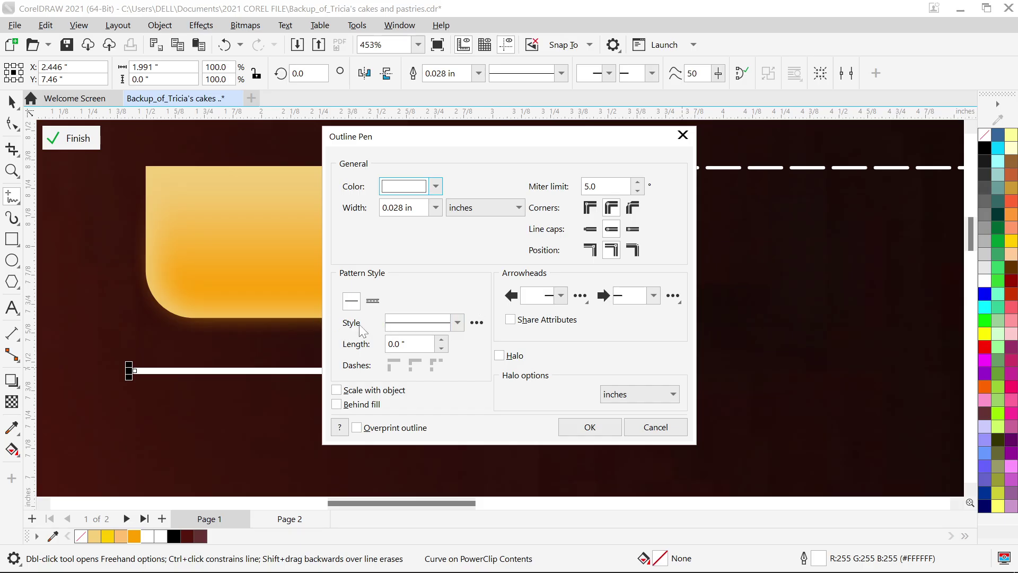
Step: Try several dotted and dashed outline styles on the white line, ending with long dashes and very narrow gaps
left_click(458, 325)
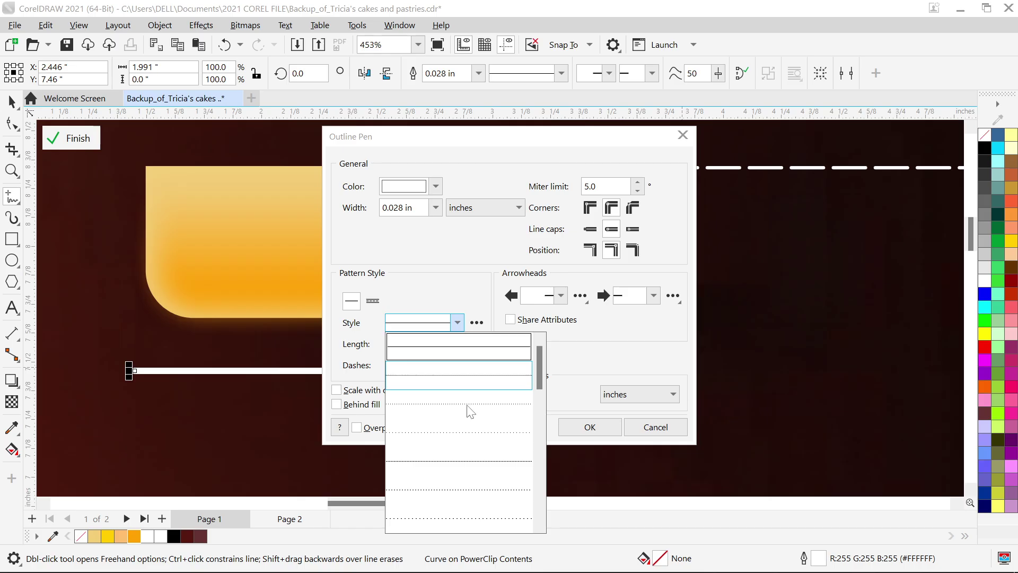
left_click(444, 457)
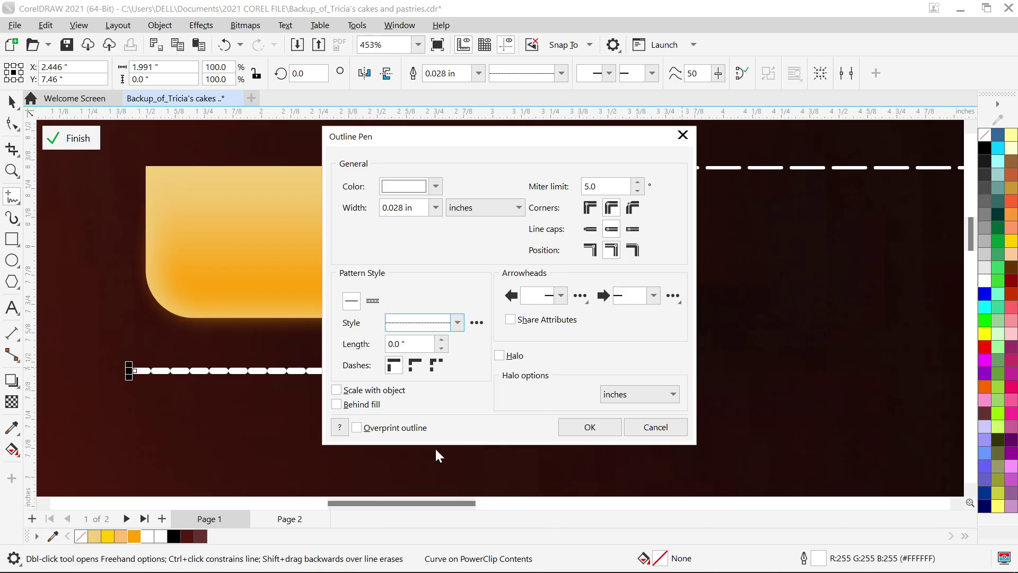
left_click(456, 323)
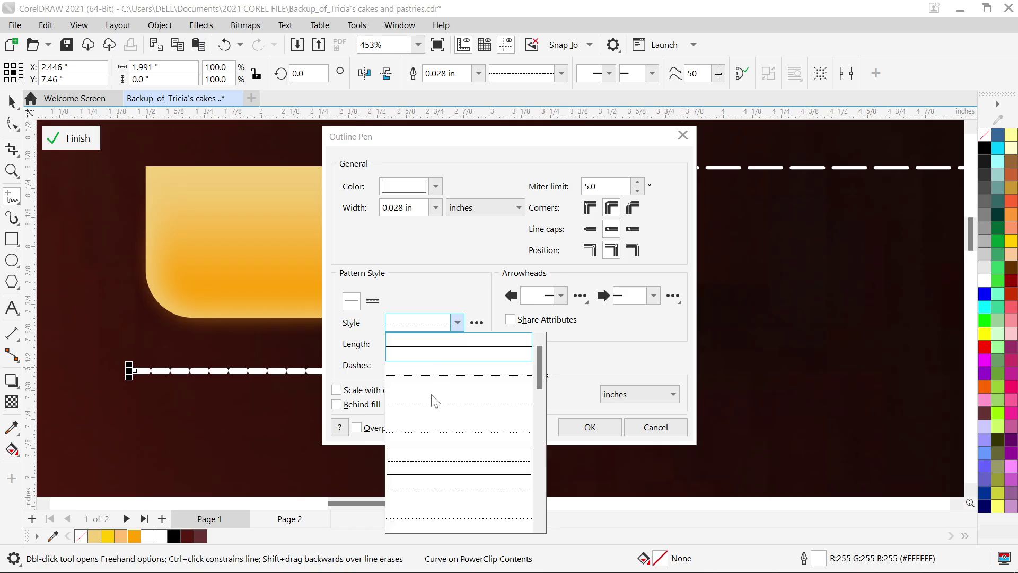
left_click(436, 496)
left_click(457, 323)
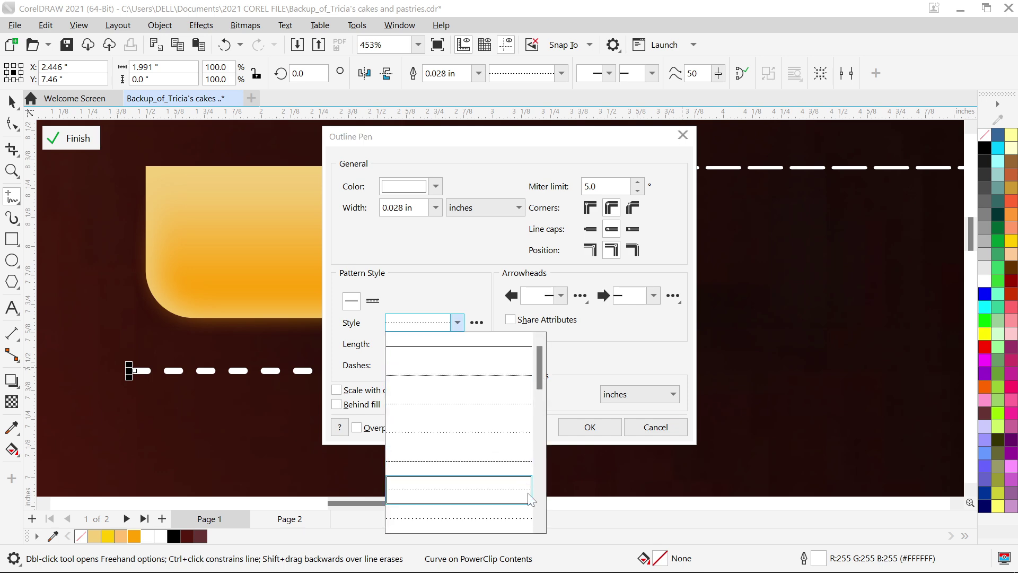
left_click_drag(539, 370, 526, 456)
left_click(464, 485)
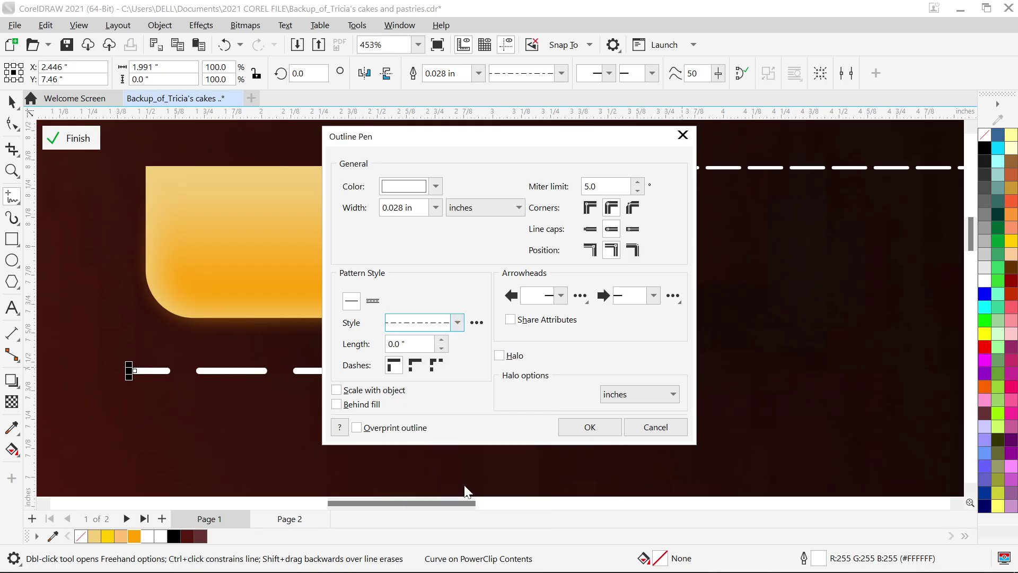
left_click(457, 323)
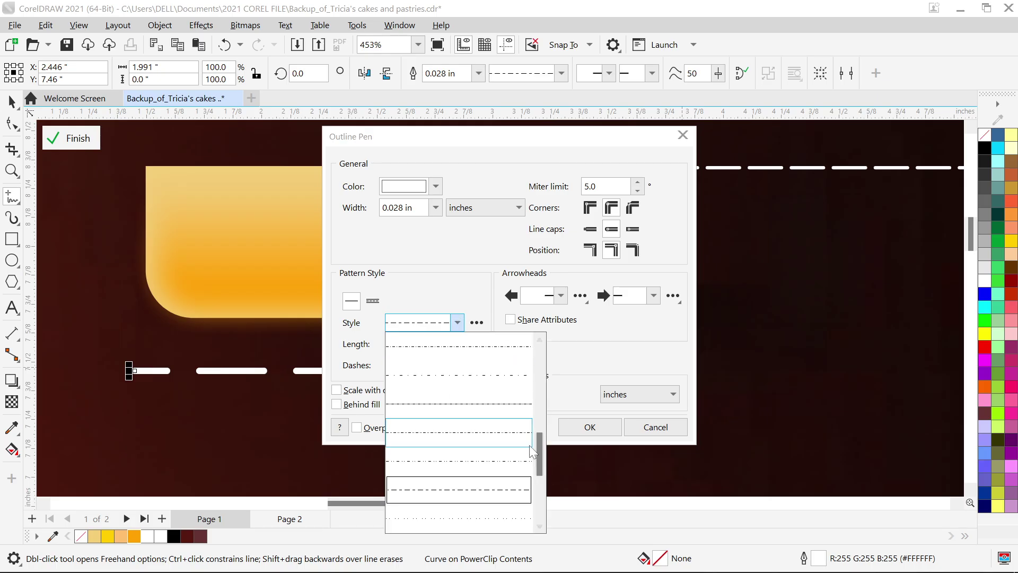
left_click(466, 451)
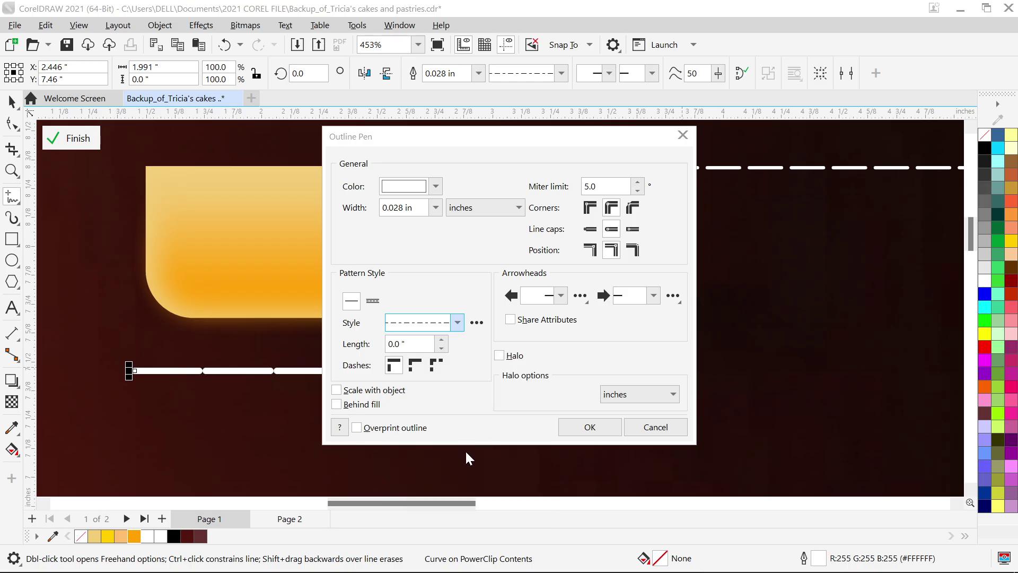
left_click(457, 323)
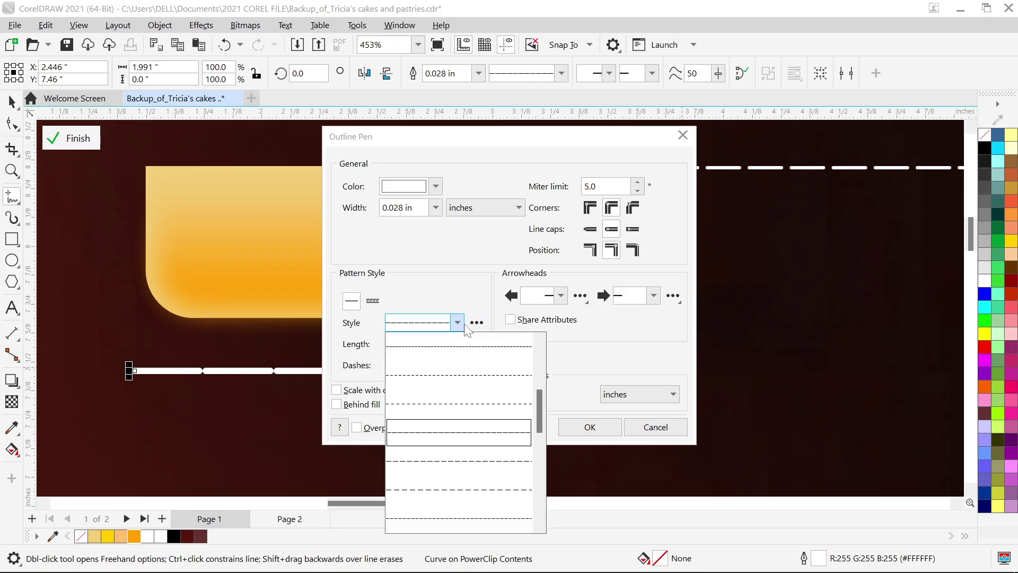
left_click(463, 279)
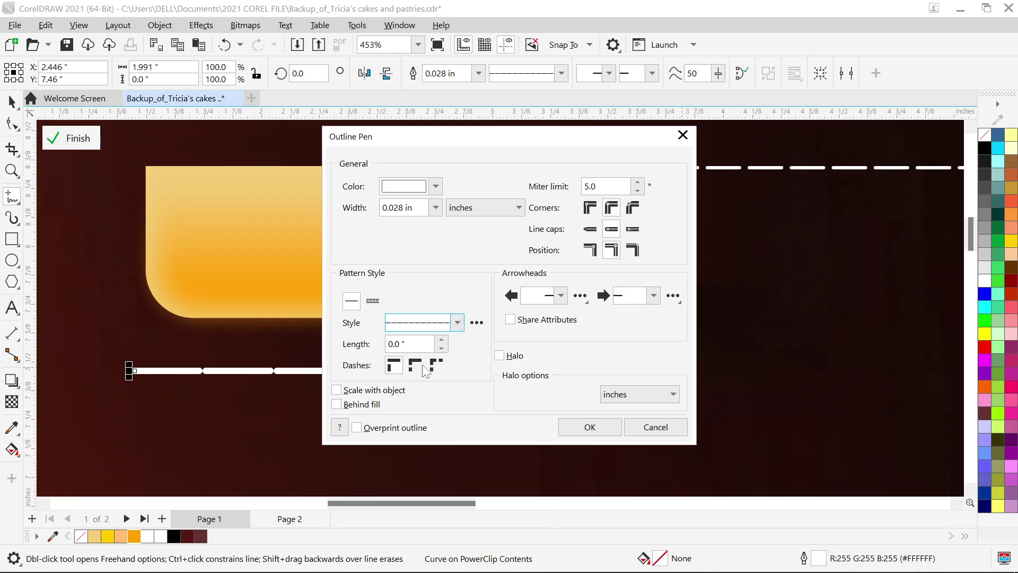
Step: Set the line style's length to 0.05 inches, choose long dashes with slightly wider gaps, and apply the outline
left_click(442, 339)
left_click(441, 339)
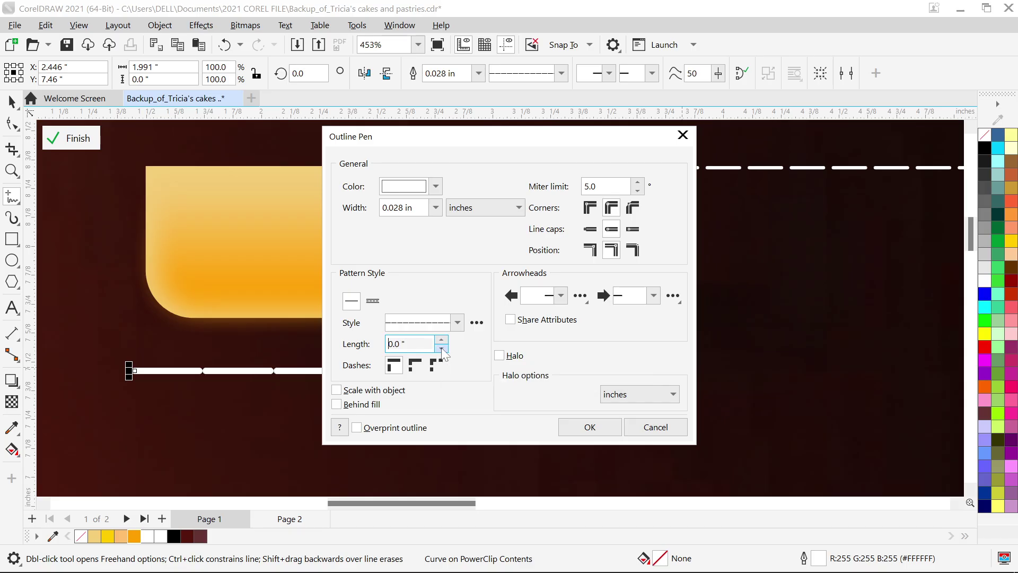
left_click(457, 322)
left_click(486, 356)
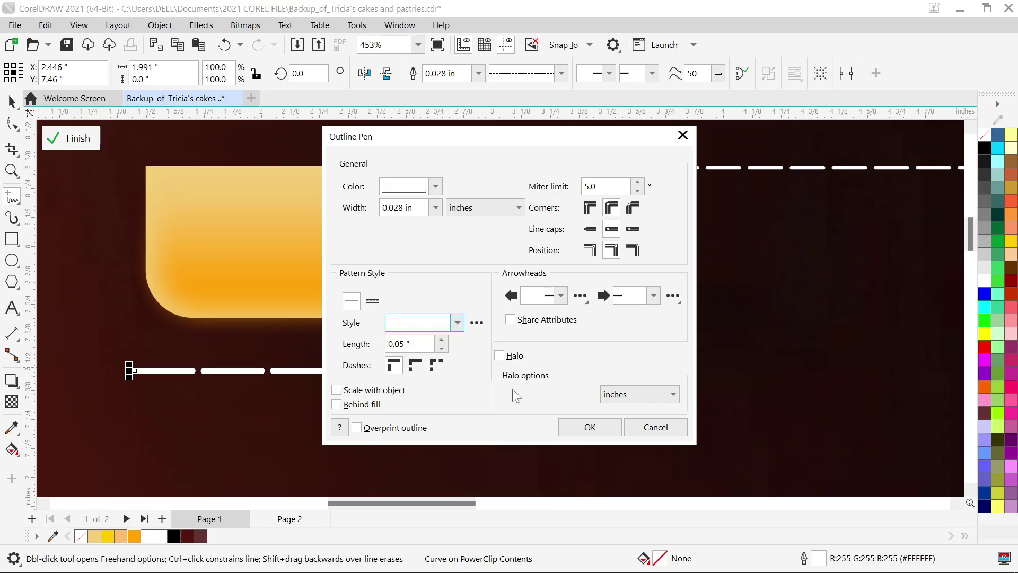
left_click(578, 428)
scroll(723, 371, "down", 4)
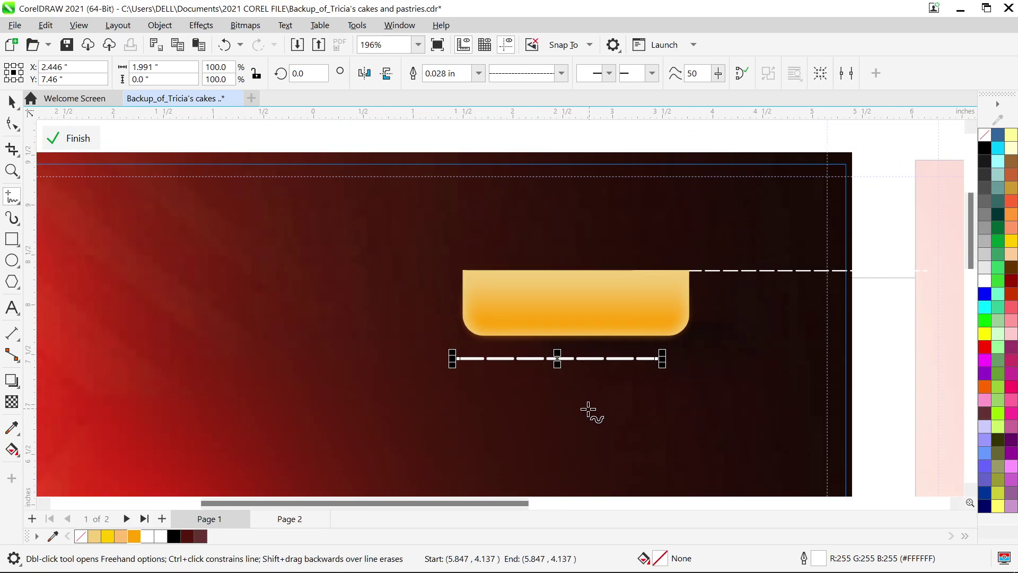
Step: Move the dashed white line up to just below the original dashed line at the banner's upper edge
key("space")
scroll(581, 389, "up", 3)
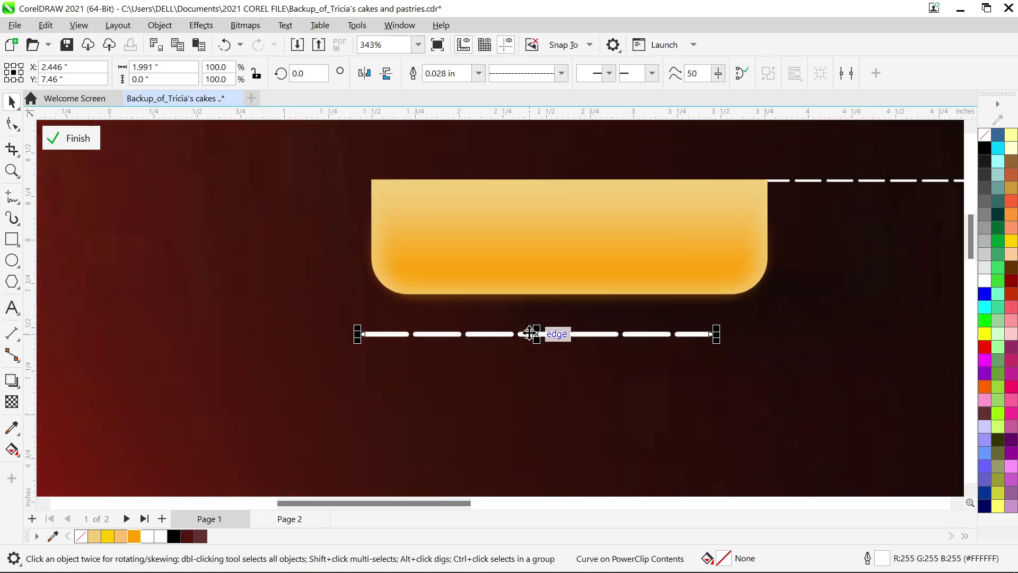
left_click_drag(530, 333, 782, 189)
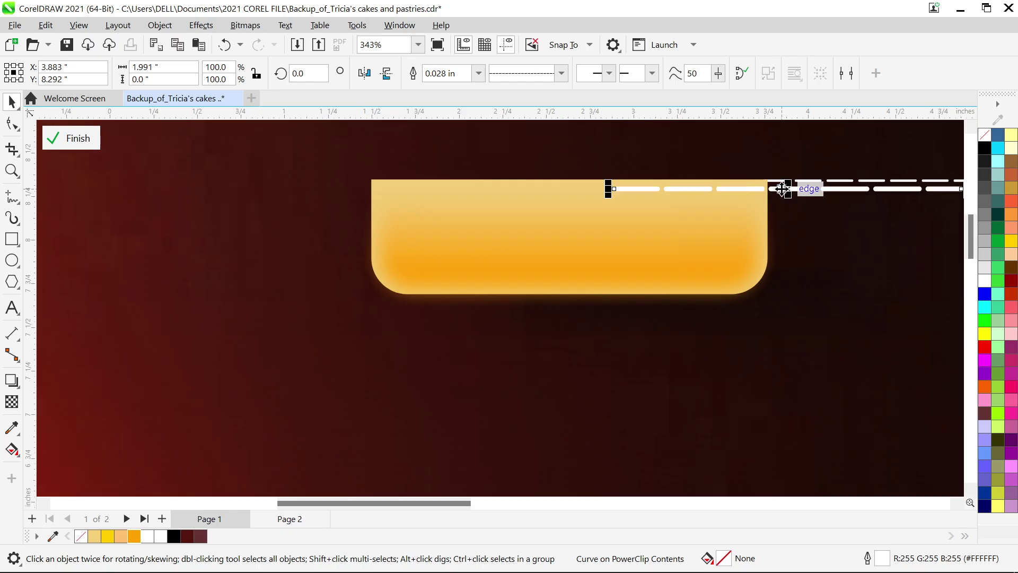
Step: Copy the gold banner group with its dashed line and finish editing the original flyer's PowerClip
left_click(720, 239)
scroll(745, 228, "down", 4)
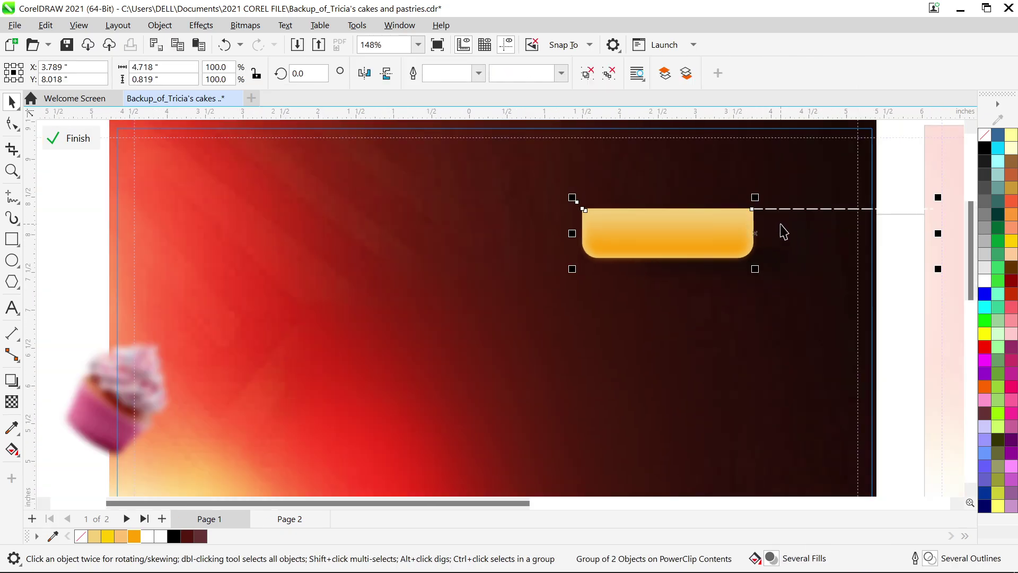
right_click(409, 329)
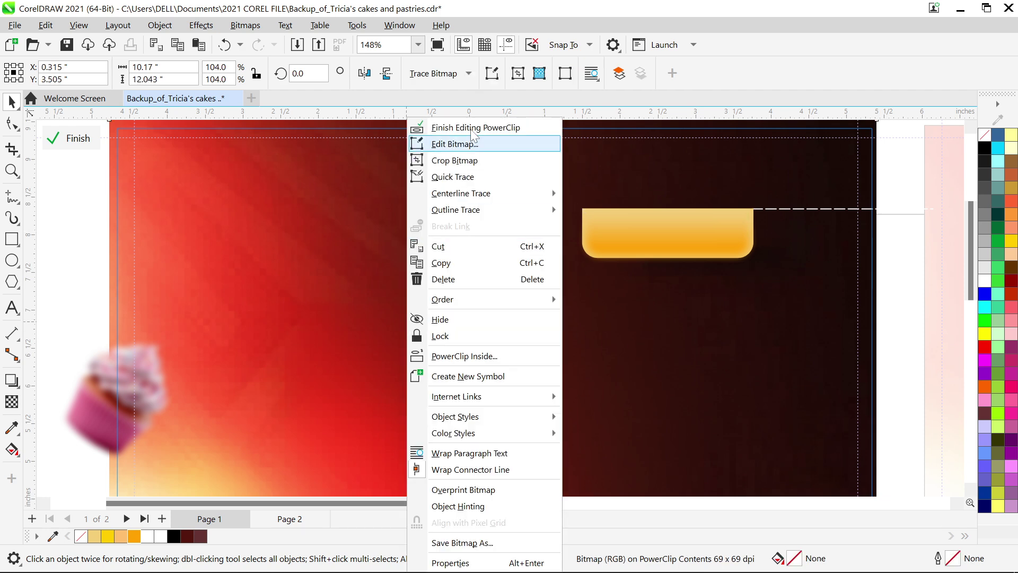
key("Escape")
scroll(813, 266, "down", 3)
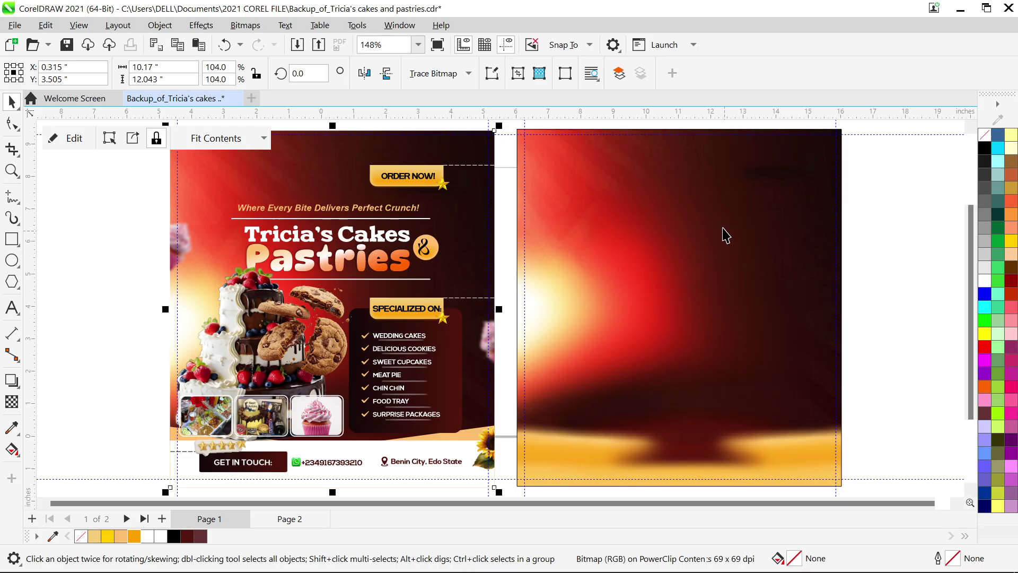
Step: Paste the banner group into the new frame's PowerClip, move it to X 14.182, Y 8.018 inches, and finish editing
key("ctrl+v")
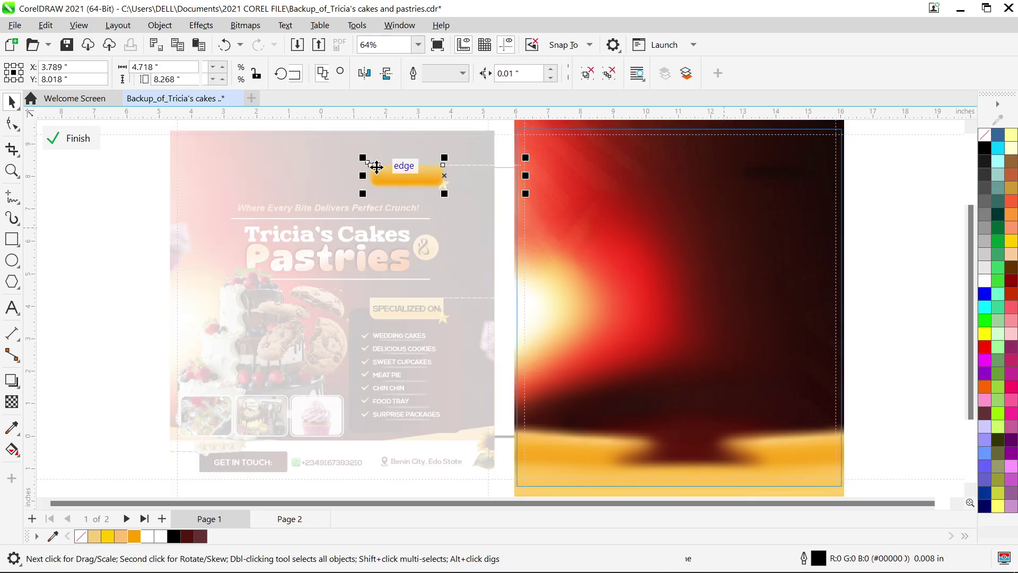
scroll(394, 166, "up", 1)
left_click_drag(403, 173, 695, 184)
scroll(502, 203, "down", 2)
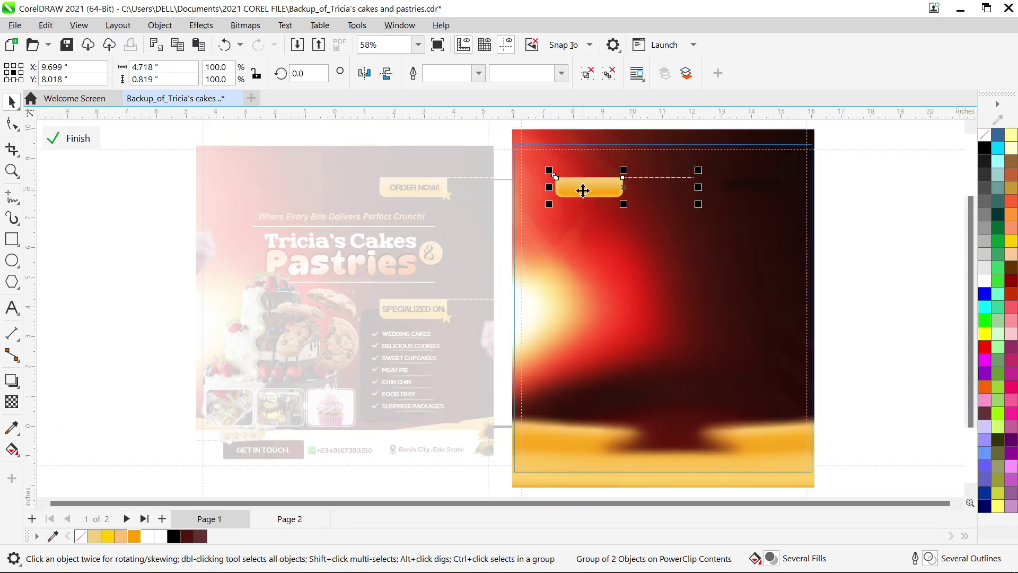
left_click_drag(583, 190, 716, 199)
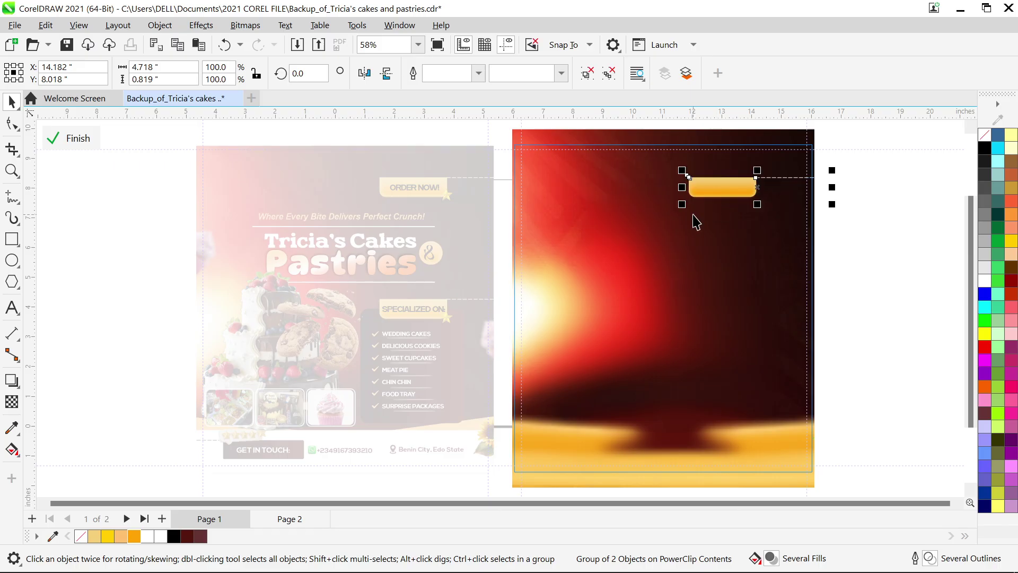
right_click(597, 190)
left_click(608, 130)
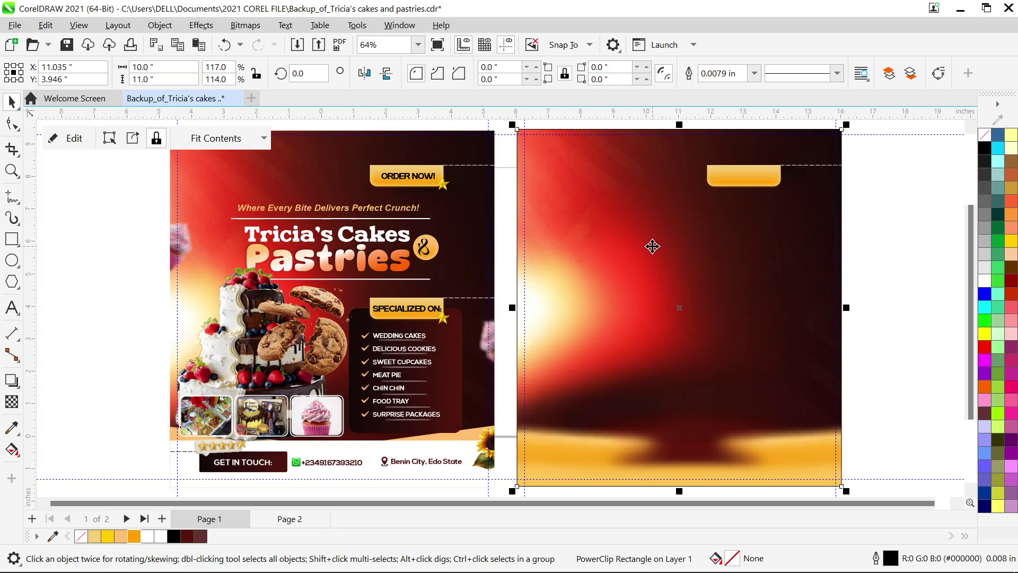
Step: Place a copy of the gold star from the ORDER NOW! banner outside the new frame at about X 17.329, Y 6.206 inches
left_click(420, 172)
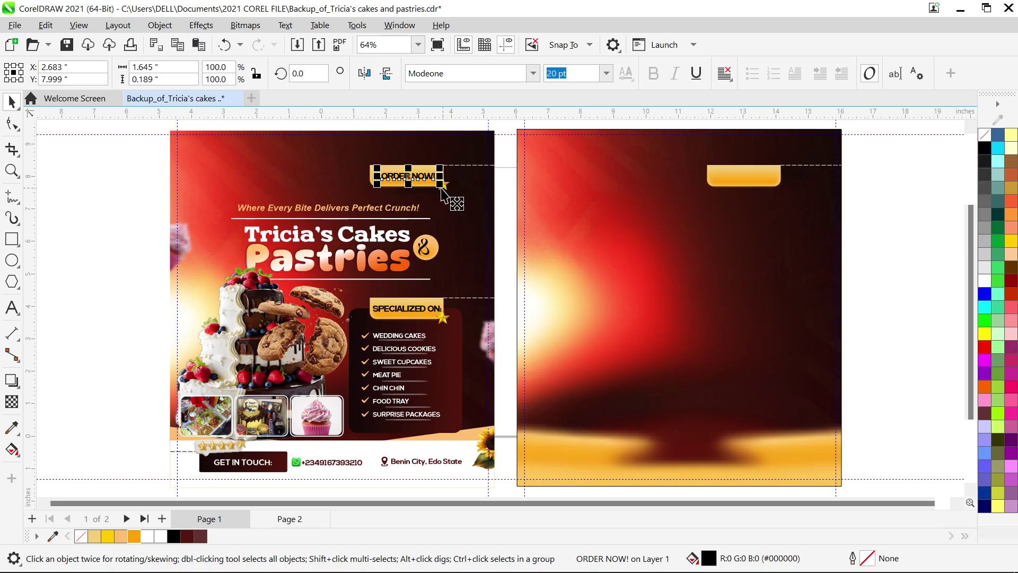
scroll(441, 190, "up", 10)
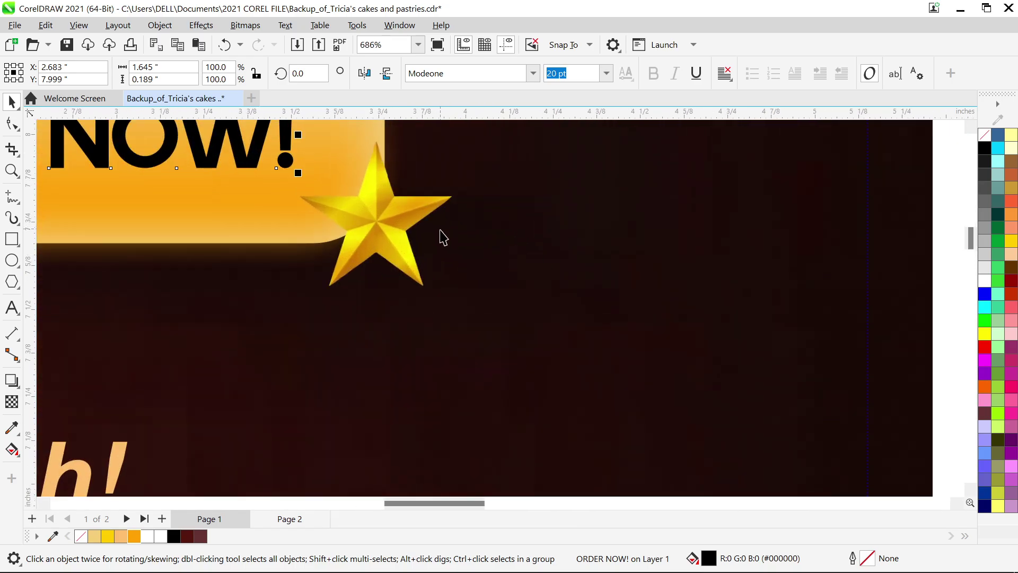
left_click(440, 230)
left_click(374, 235)
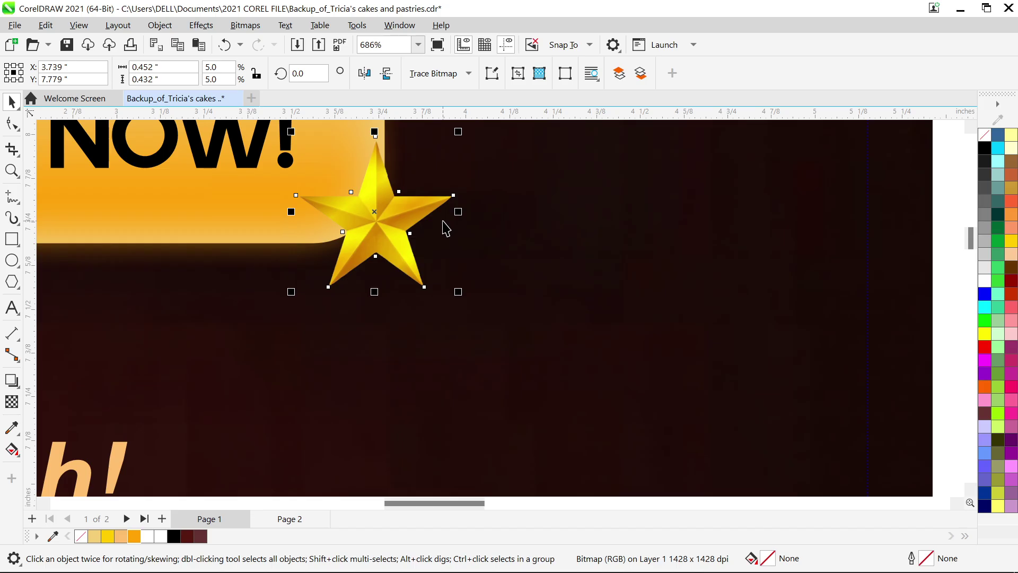
scroll(444, 228, "down", 8)
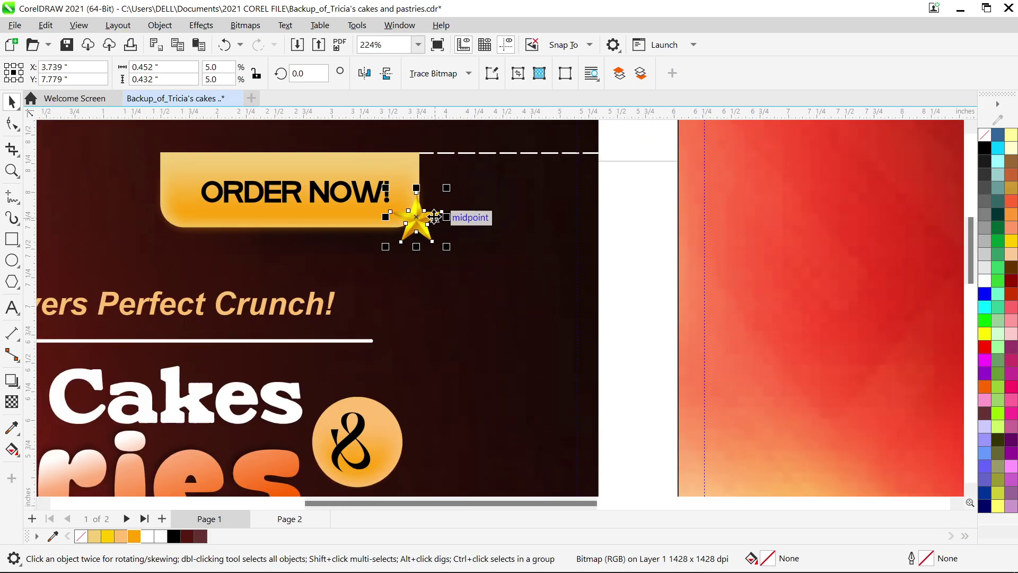
scroll(434, 216, "down", 2)
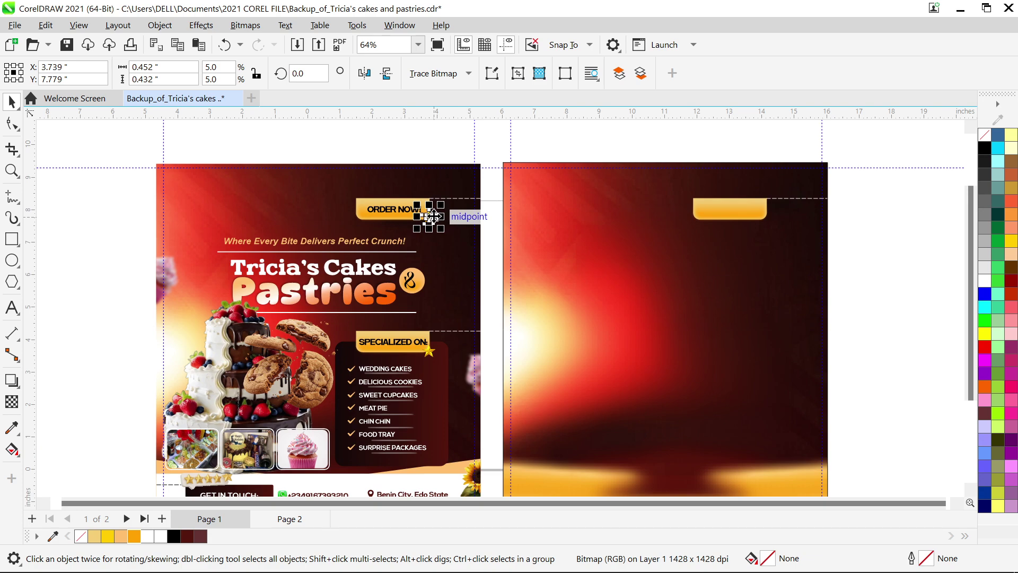
left_click_drag(434, 216, 871, 275)
Step: Capture a screen snip of the enlarged gold star, open it in Snip & Sketch, and close it without saving
scroll(870, 275, "up", 3)
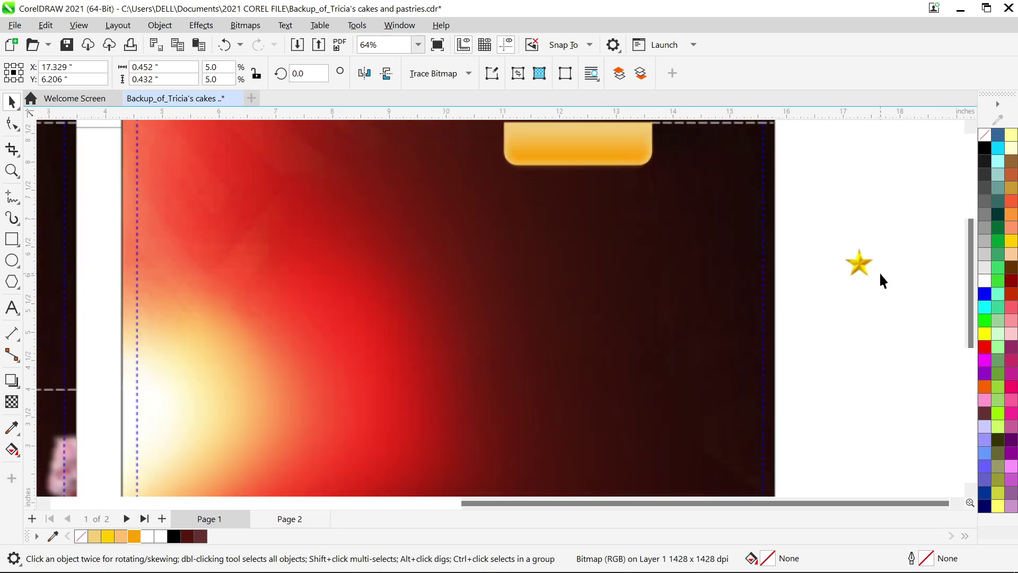
scroll(880, 275, "up", 8)
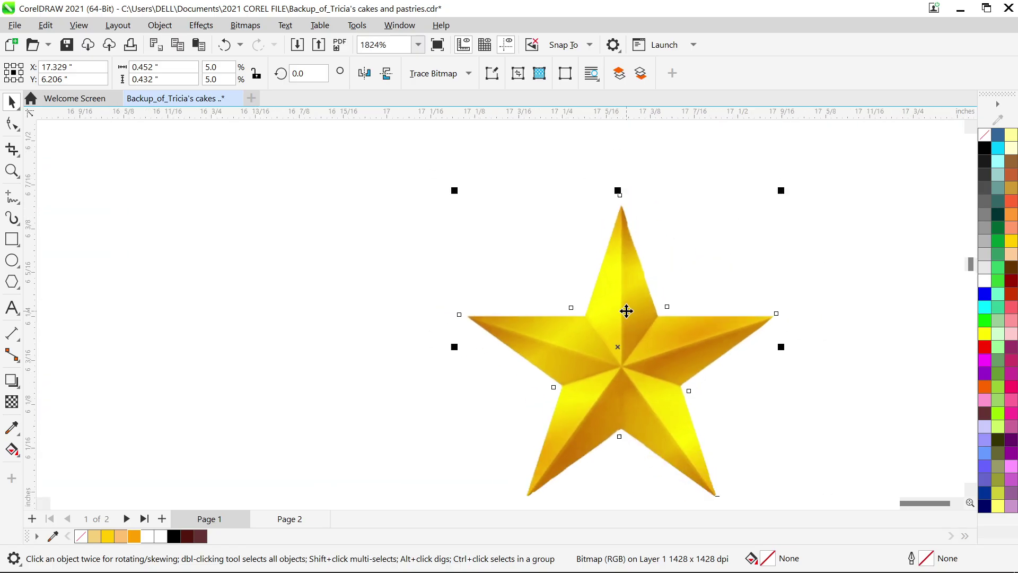
scroll(625, 503, "down", 1)
scroll(631, 503, "up", 2)
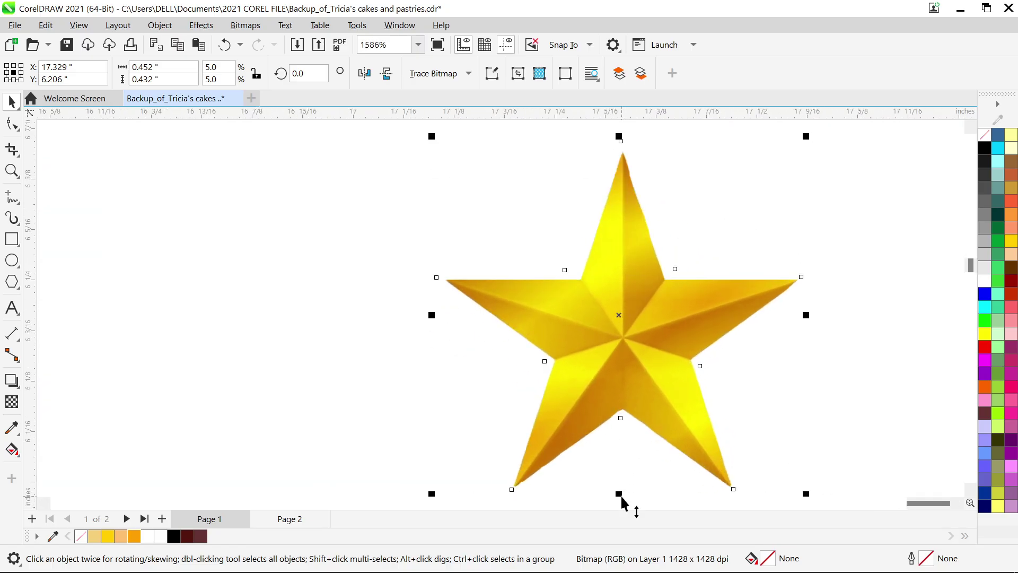
scroll(621, 497, "up", 1)
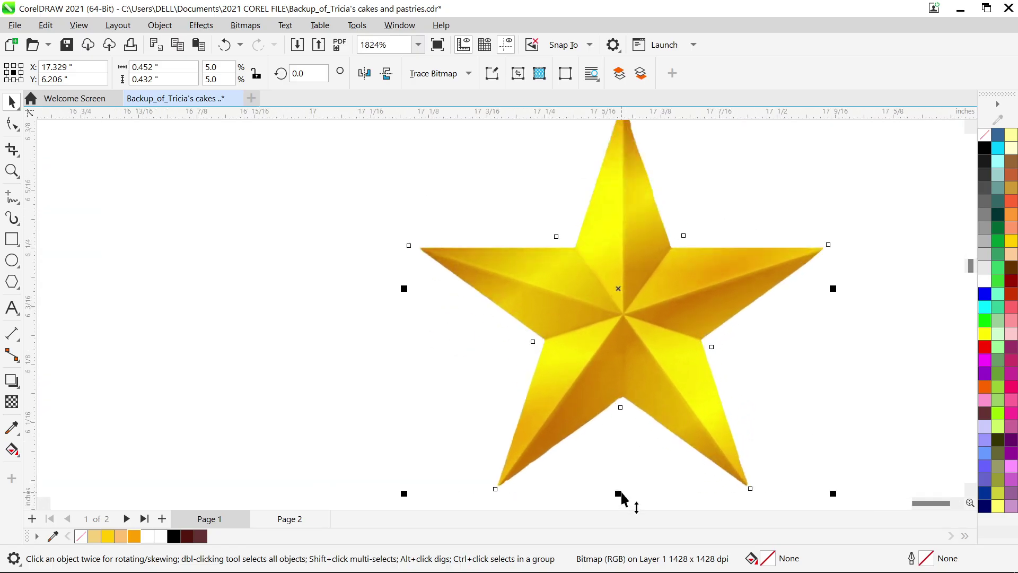
scroll(646, 366, "down", 1)
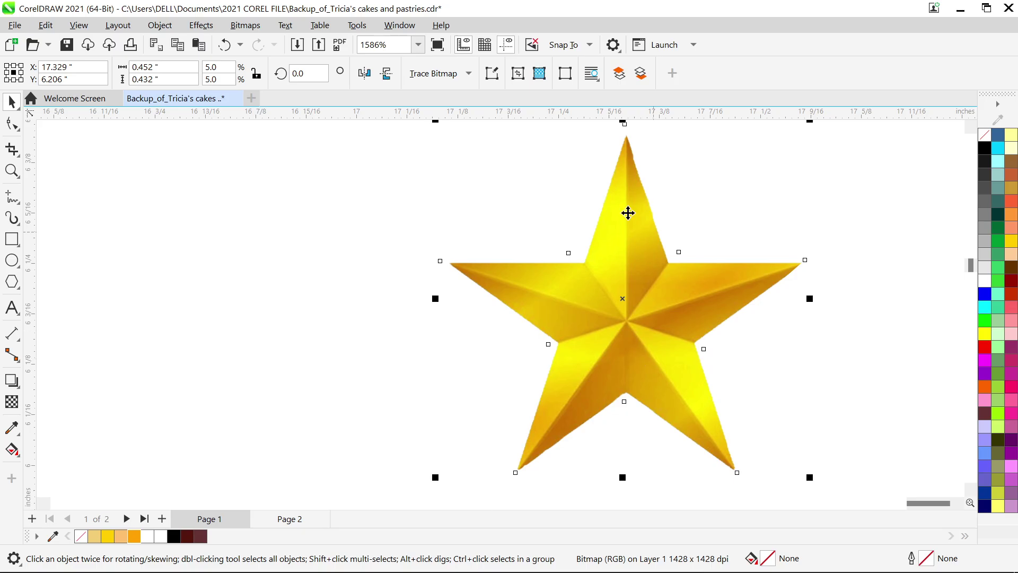
key("super+shift+s")
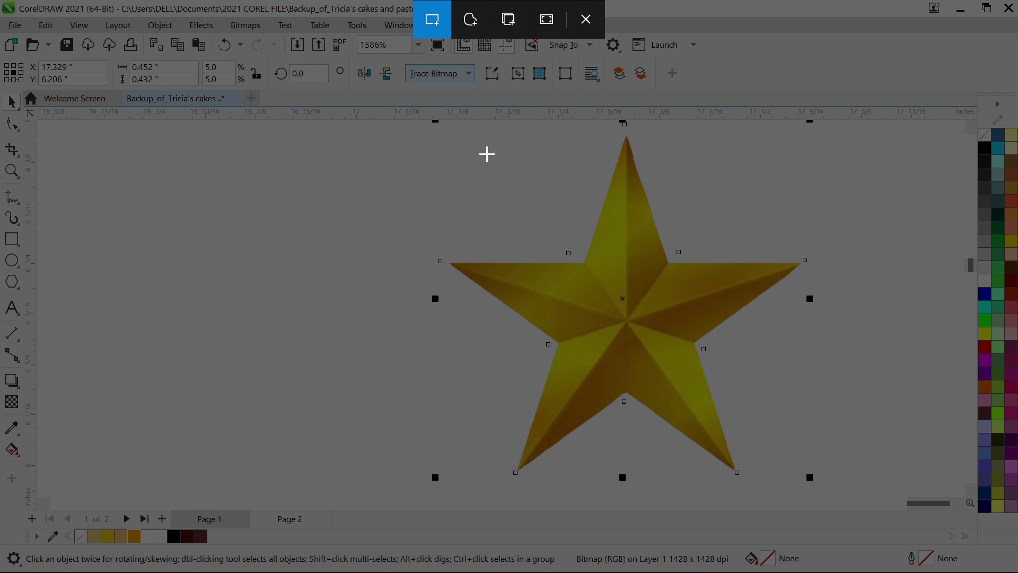
left_click_drag(376, 115, 896, 508)
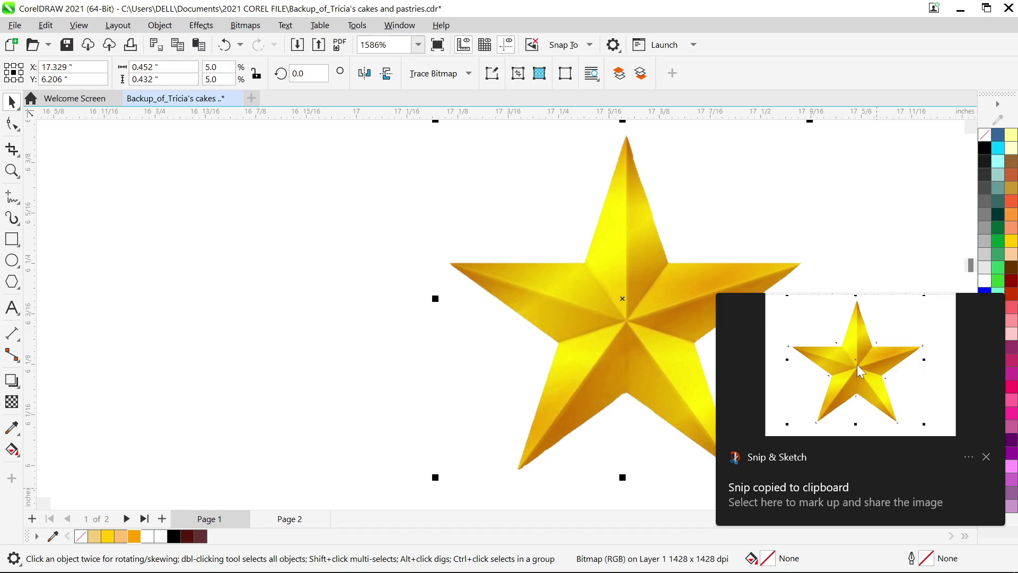
left_click(860, 372)
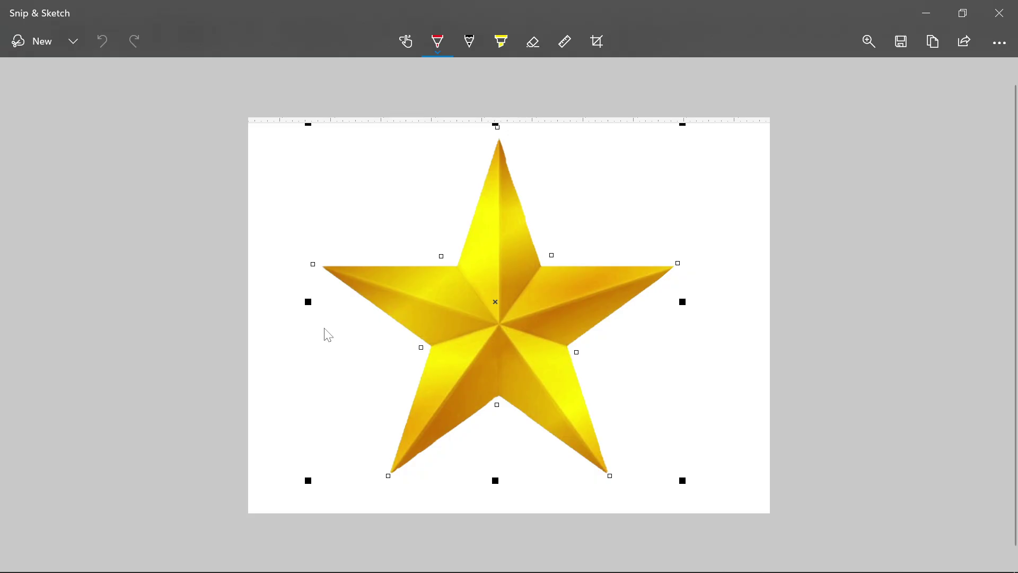
key("ctrl+s")
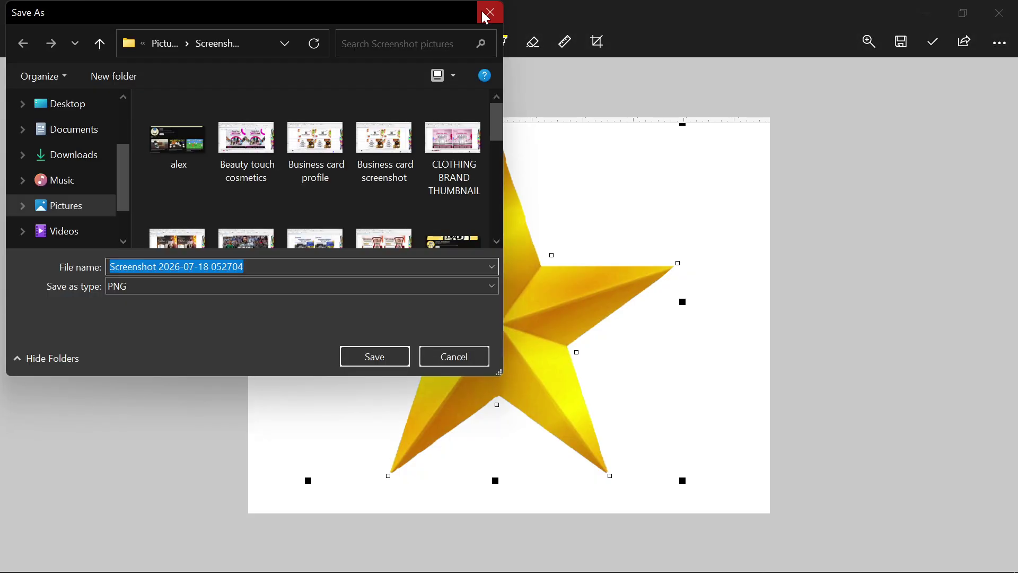
left_click(484, 10)
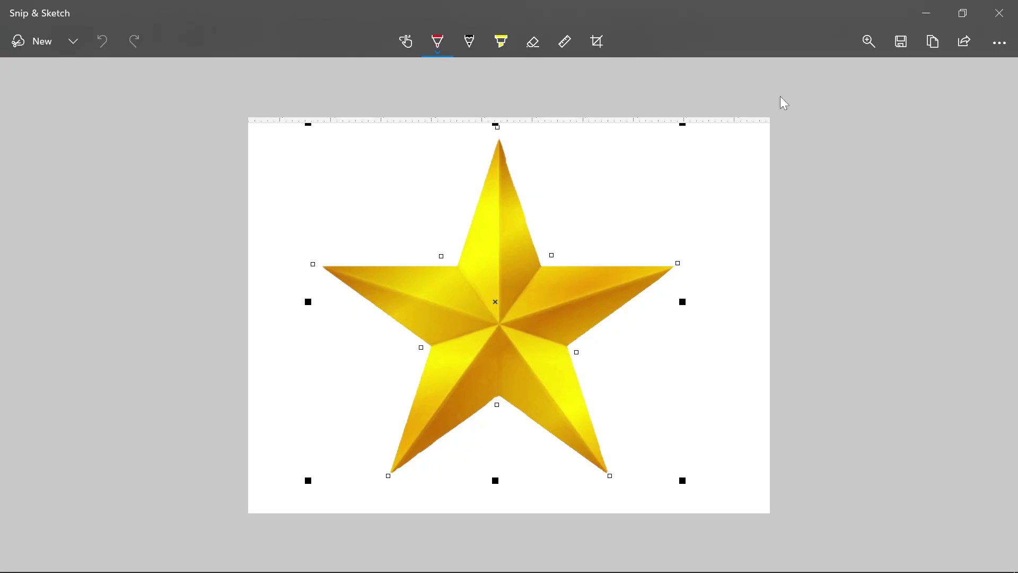
left_click(1000, 13)
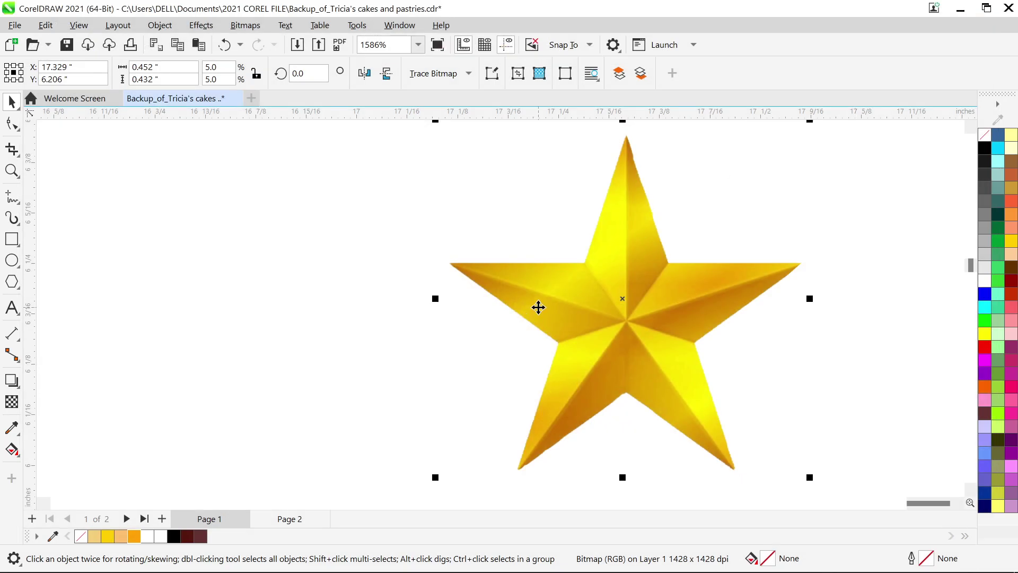
Step: Undo the star copy and finish editing the new frame's PowerClip
scroll(538, 307, "down", 8)
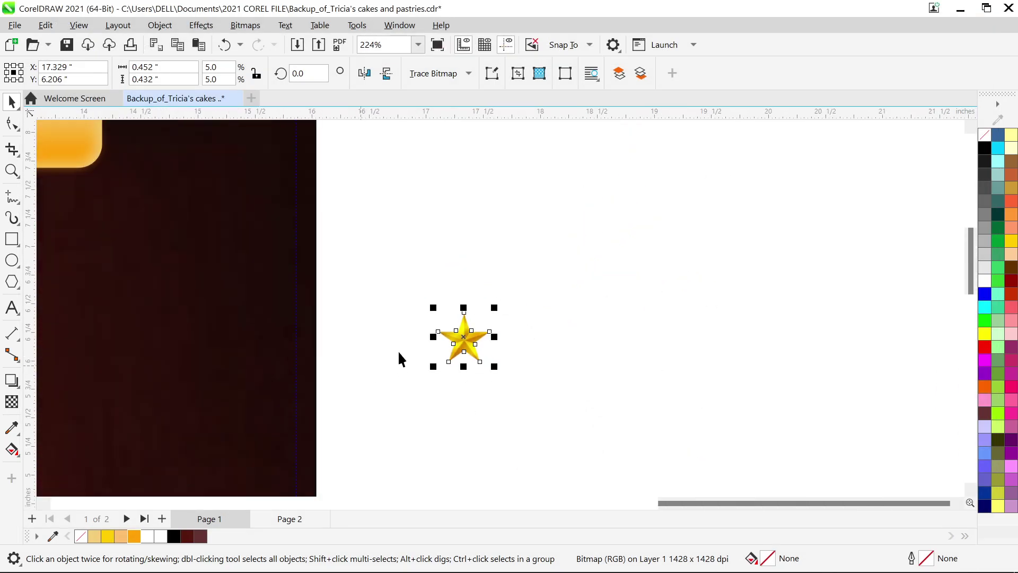
scroll(403, 350, "down", 2)
key("ctrl+z")
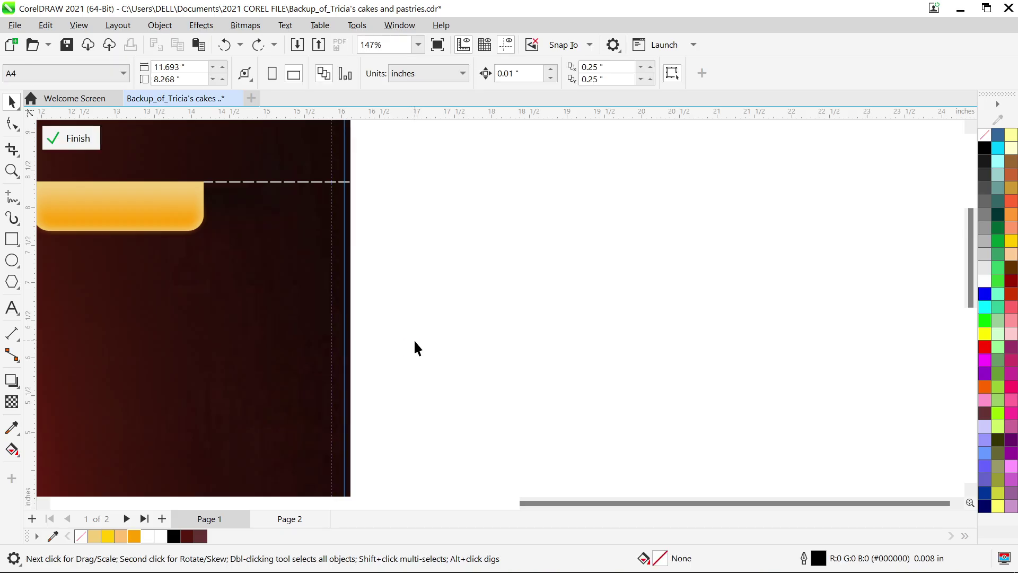
scroll(414, 341, "down", 3)
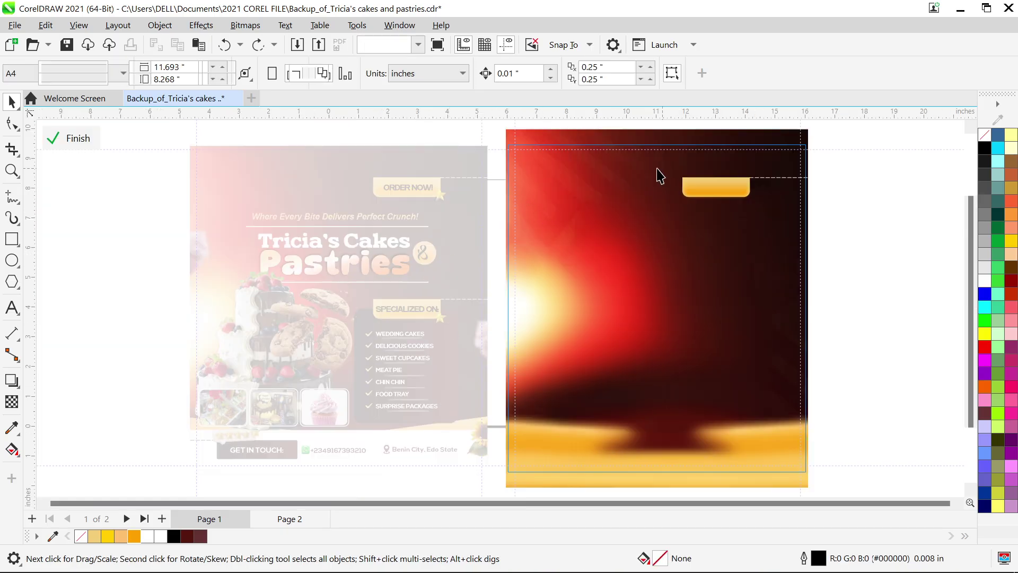
right_click(661, 173)
left_click(721, 66)
scroll(434, 196, "up", 1)
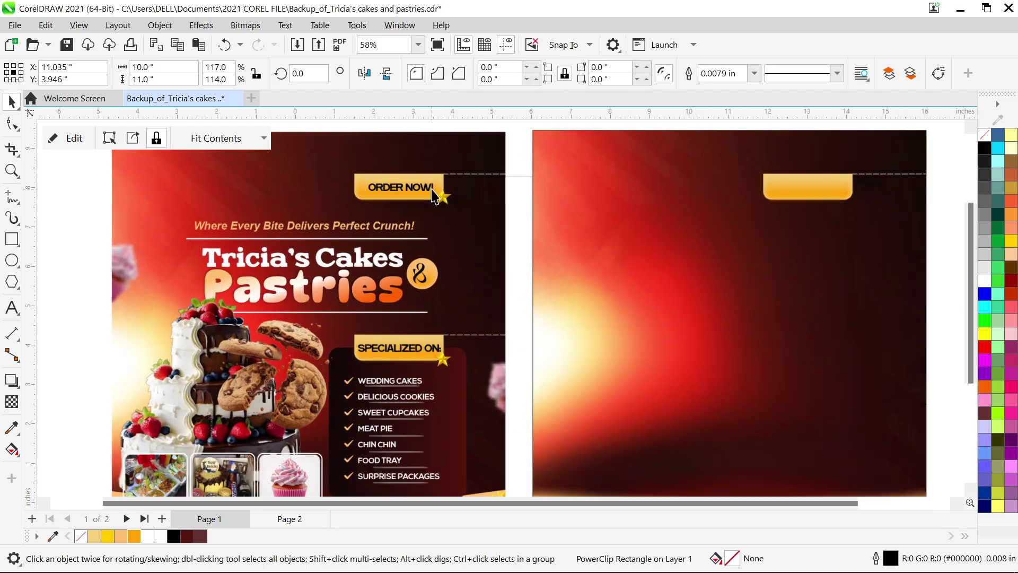
Step: Group the ORDER NOW! text with its star and place a copy on the new frame's gold banner at X 13.303, Y 7.828 inches
left_click(437, 198)
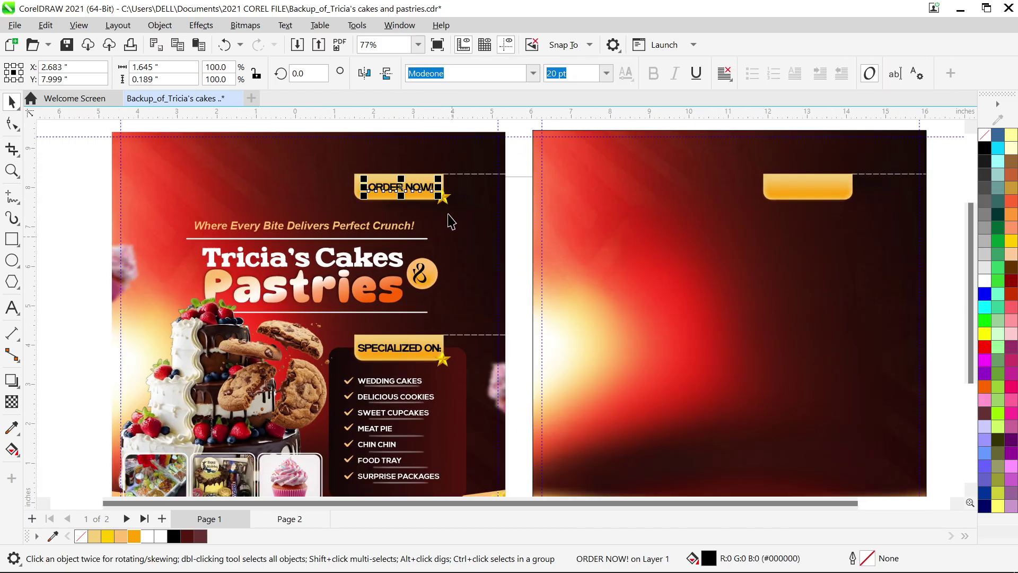
left_click(446, 201, "shift")
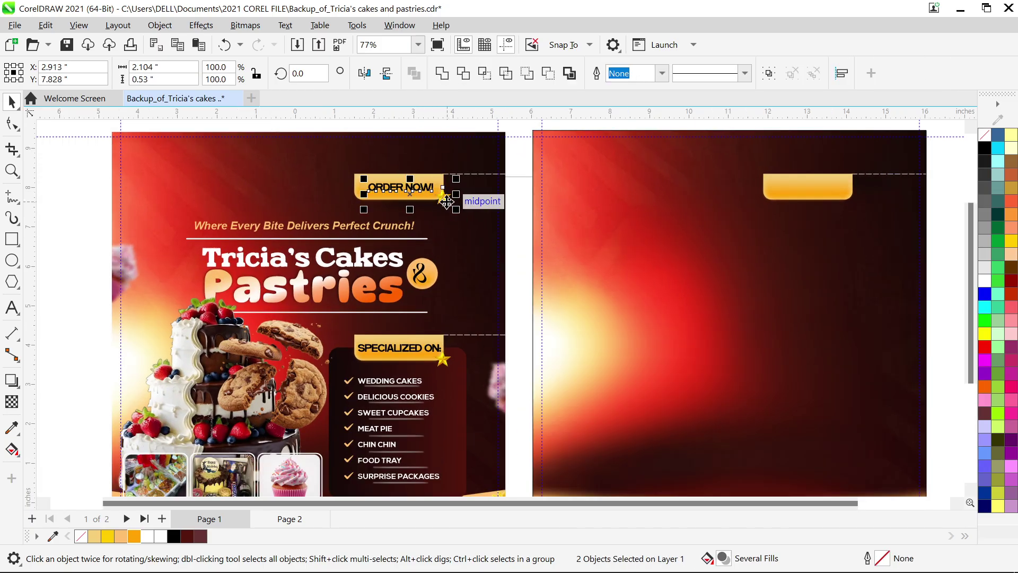
key("ctrl+g")
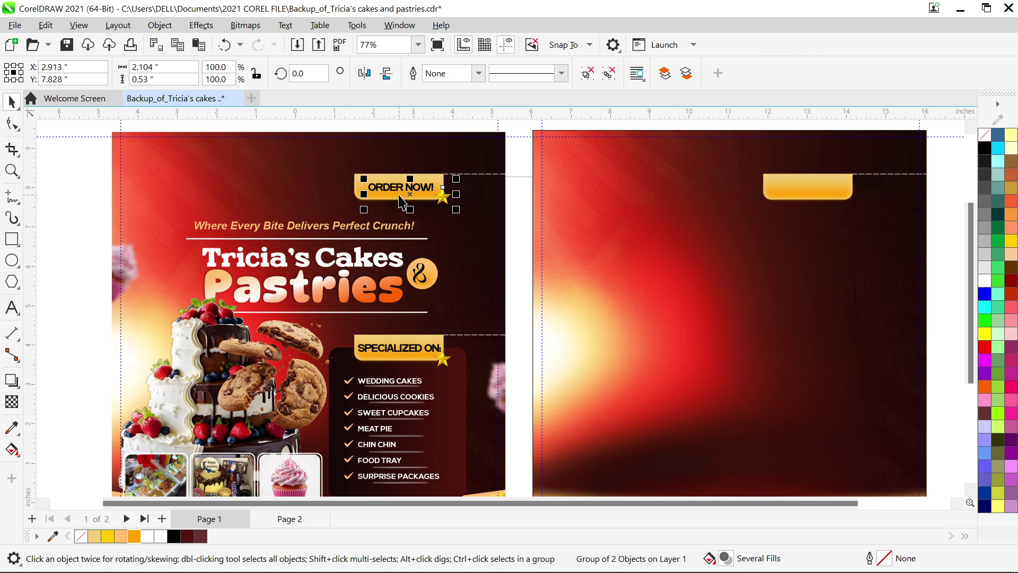
left_click_drag(441, 195, 813, 186)
key("Right")
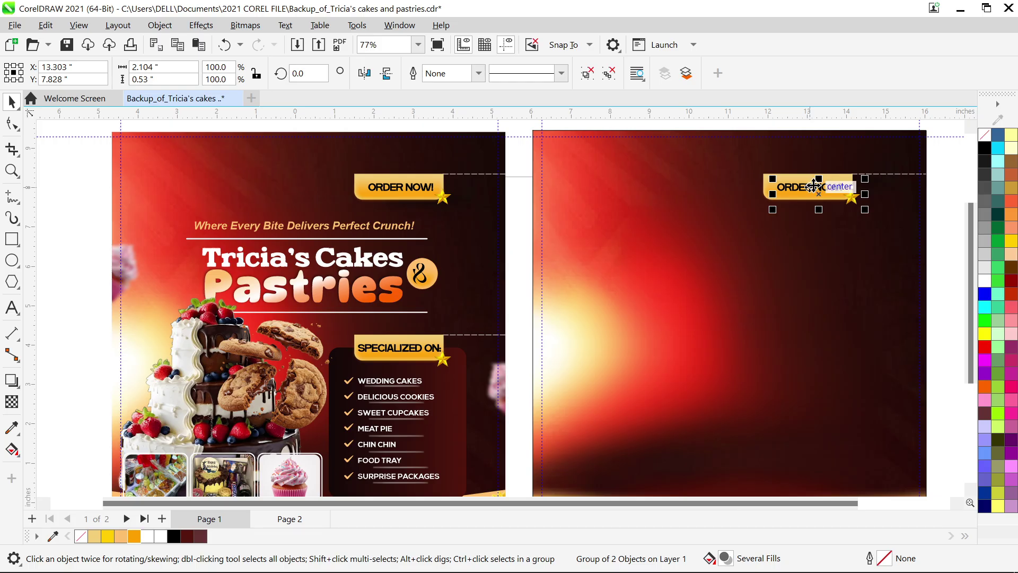
key("F4")
left_click(546, 221)
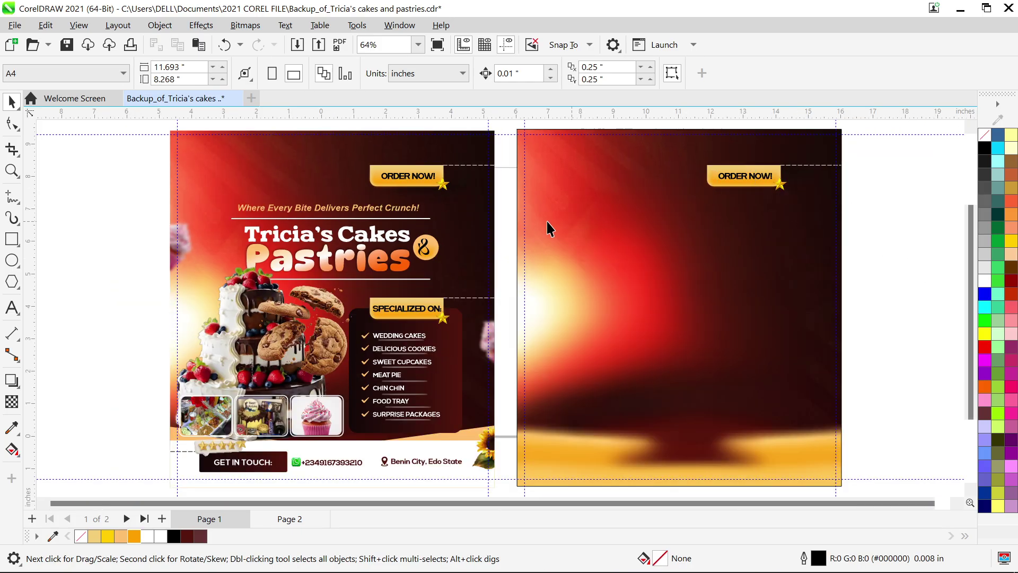
Step: Toggle bold and italic off and back on for the tagline "Where Every Bite Delivers Perfect Crunch!"
left_click(327, 206)
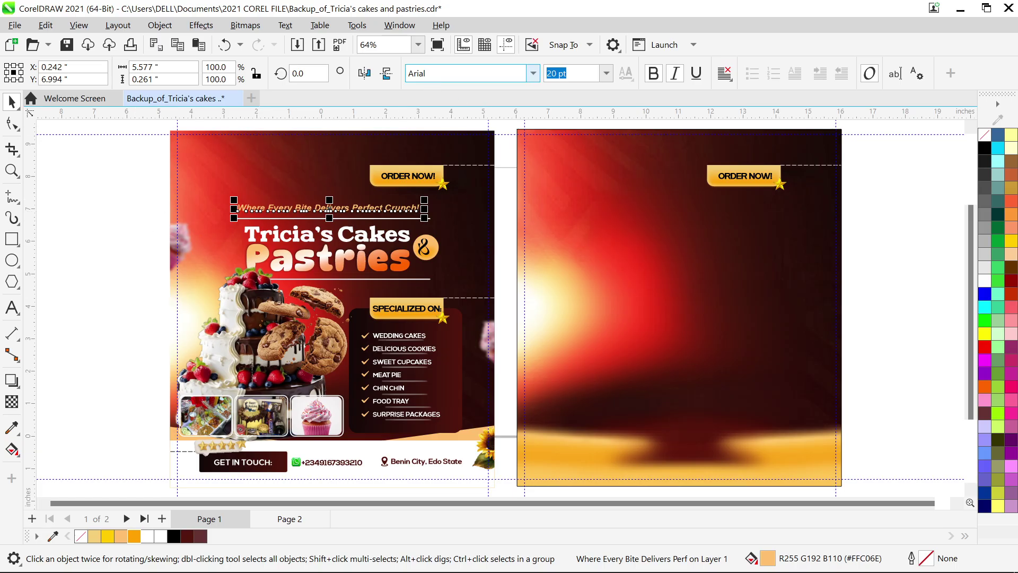
left_click(655, 74)
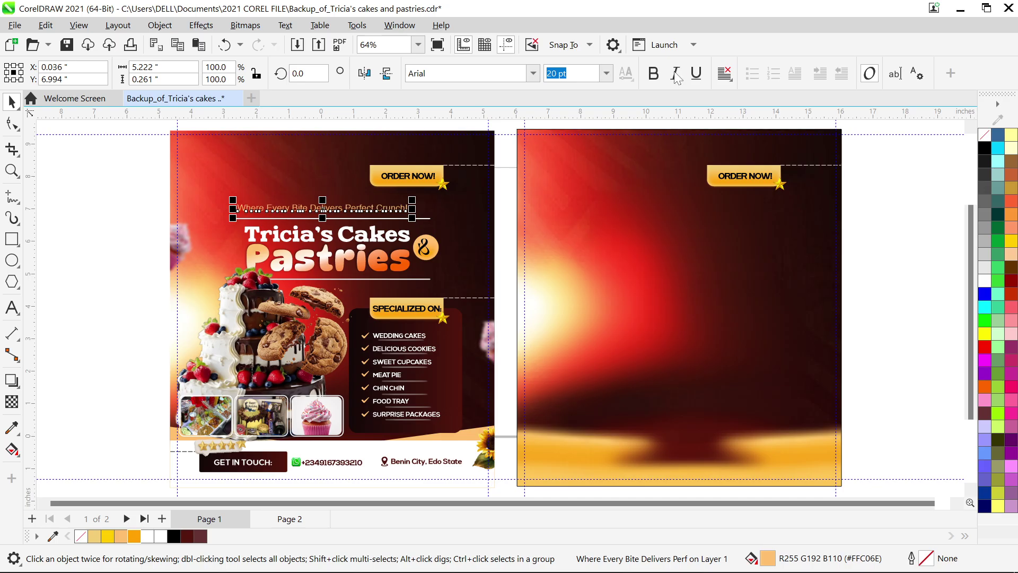
left_click(675, 74)
left_click(654, 74)
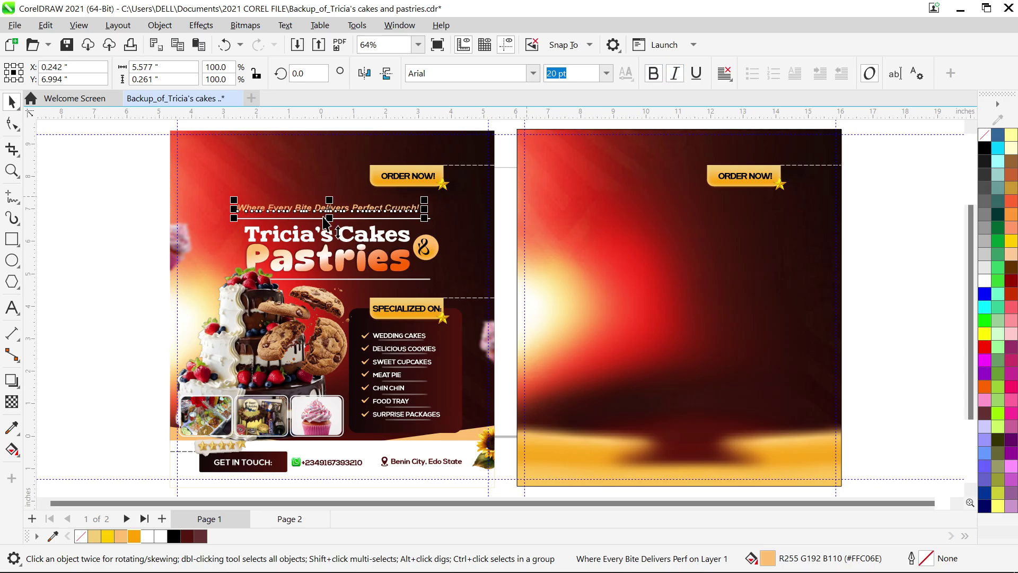
left_click(157, 186)
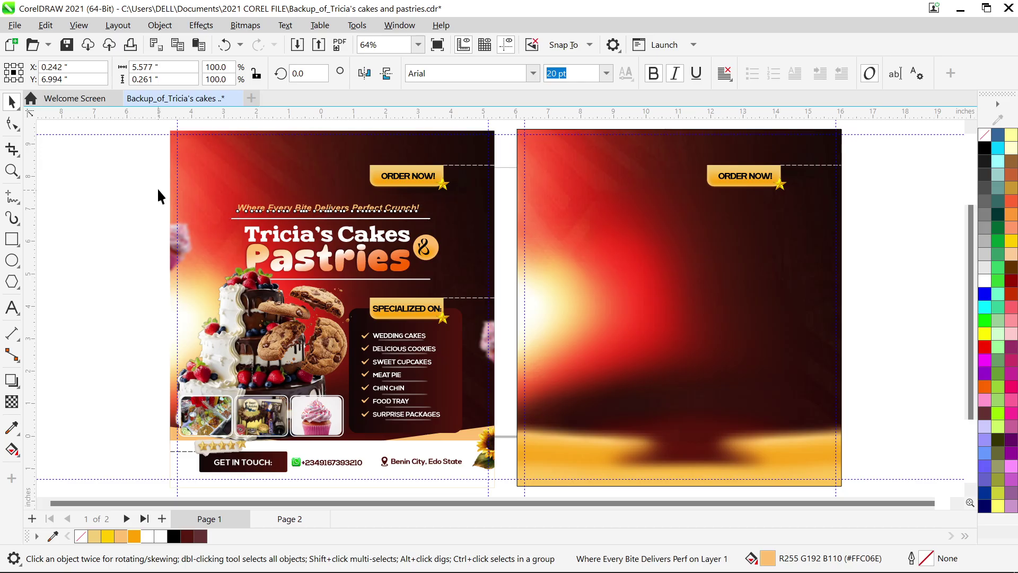
Step: Examine the outline of the white line under the tagline and the fonts and sizes of the "Tricia's Cakes" and "Pastries" headings
left_click(316, 219)
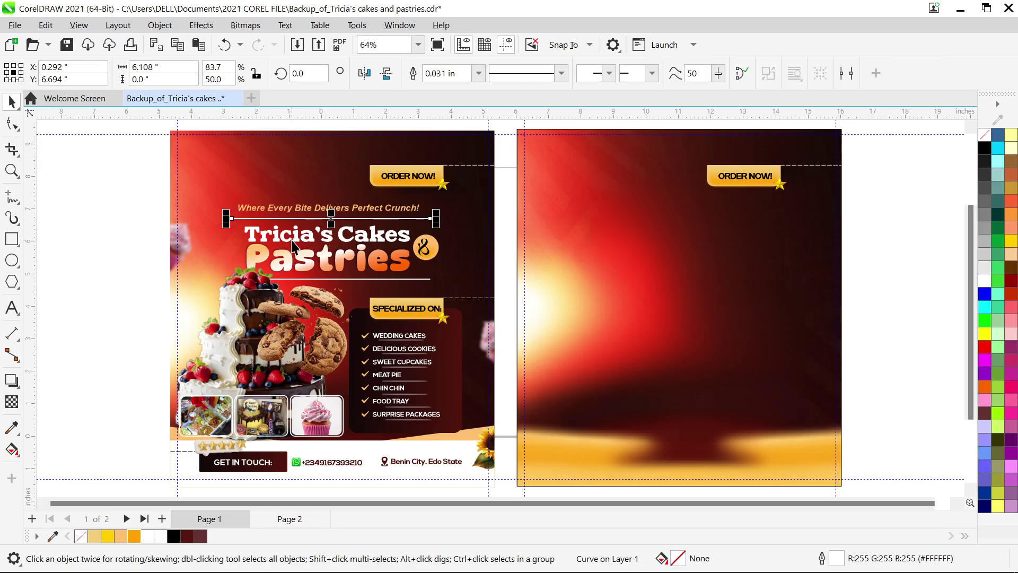
left_click(293, 245)
left_click(348, 229)
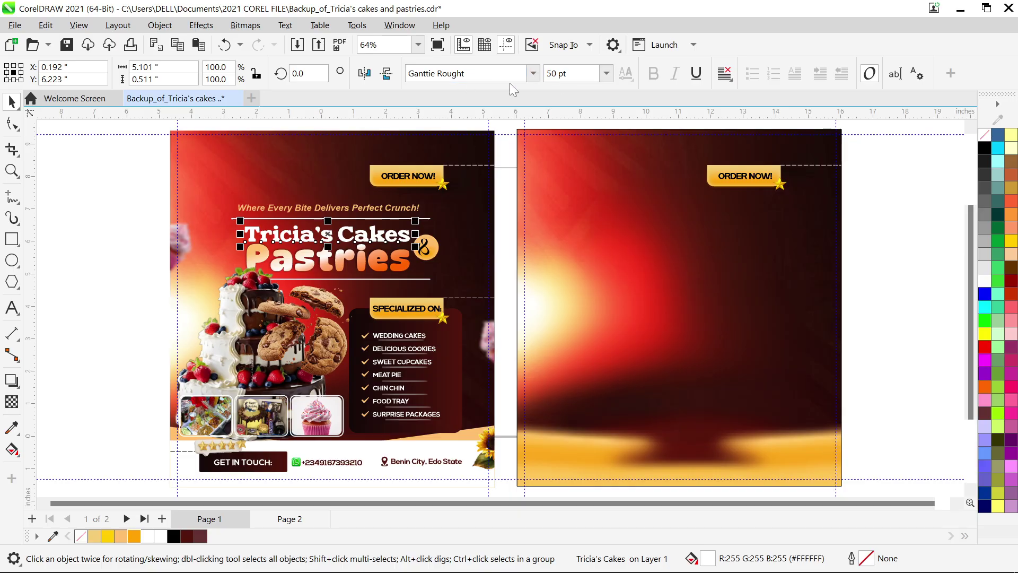
left_click(343, 273)
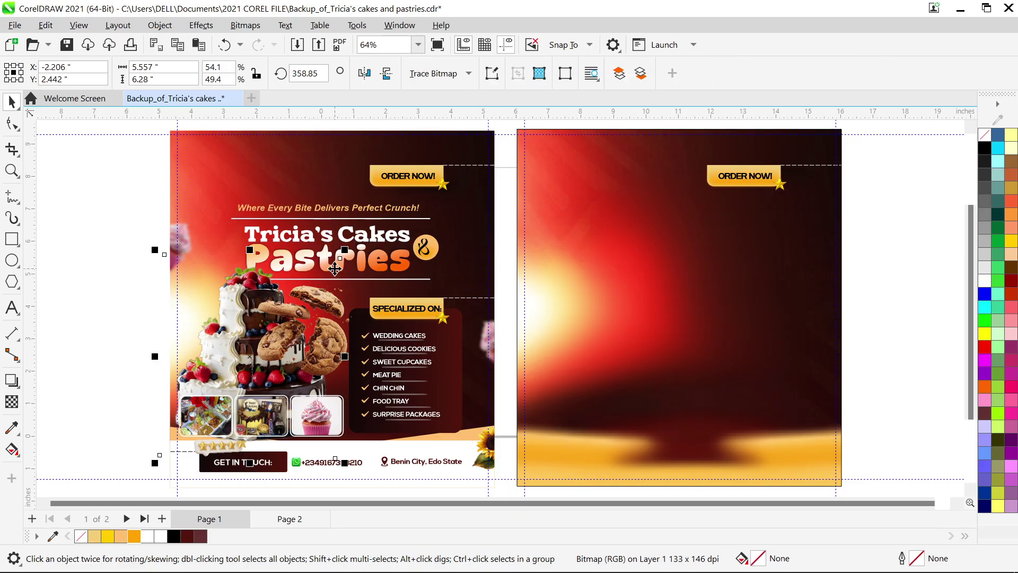
left_click(365, 272)
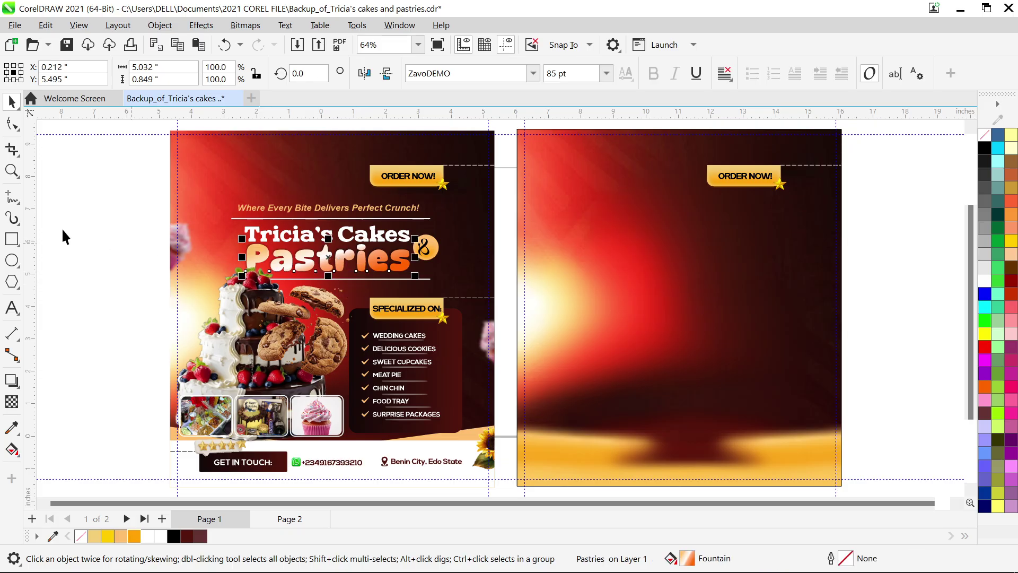
Step: Add the text "Pastries" over the red area of the new frame at about X 9.154, Y 5.354 inches
left_click(16, 308)
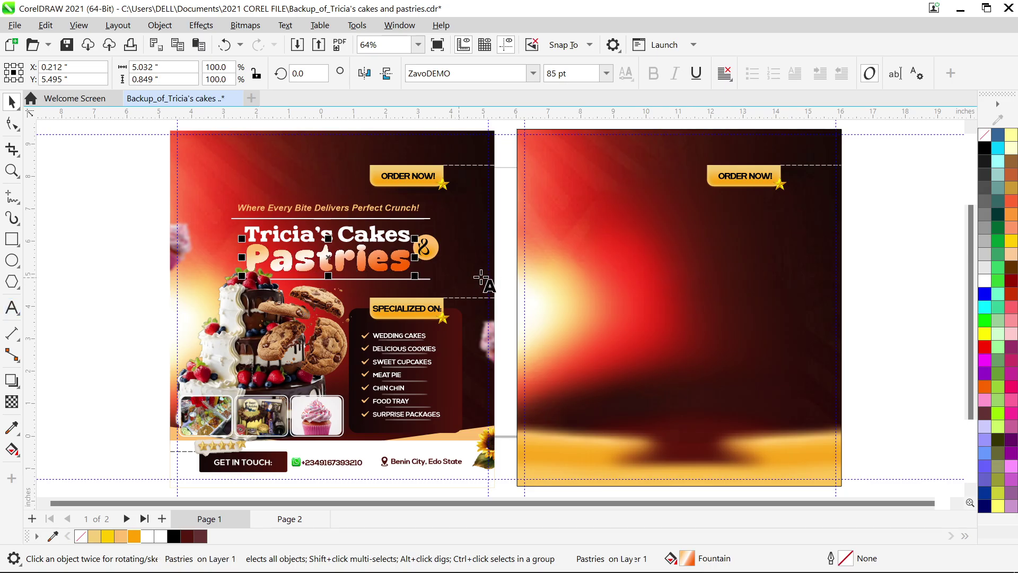
type("Pastries")
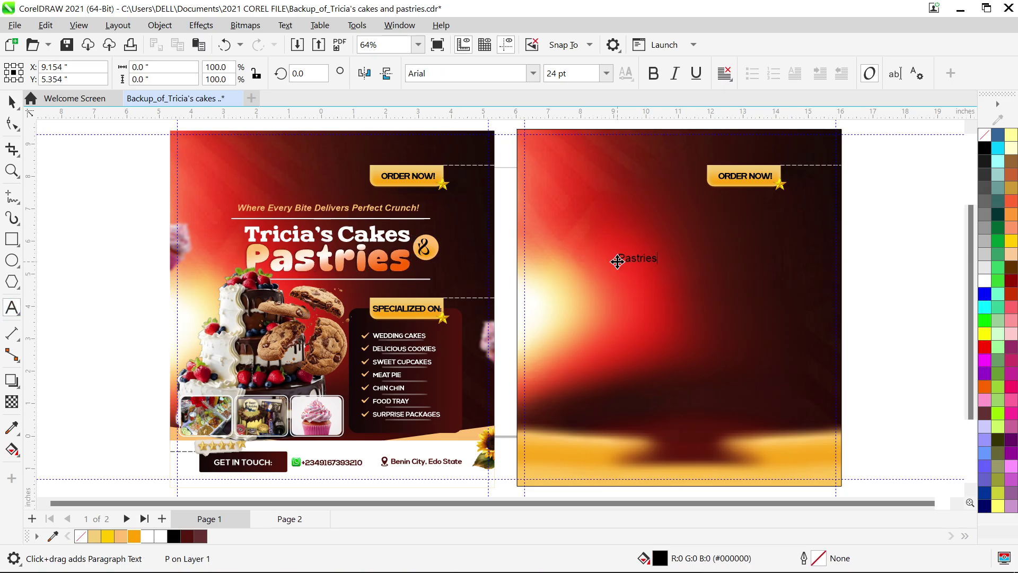
Step: Set the new frame's "Pastries" text in the ZavoDEMO font at 85 pt, using the original heading as reference
key("ctrl+space")
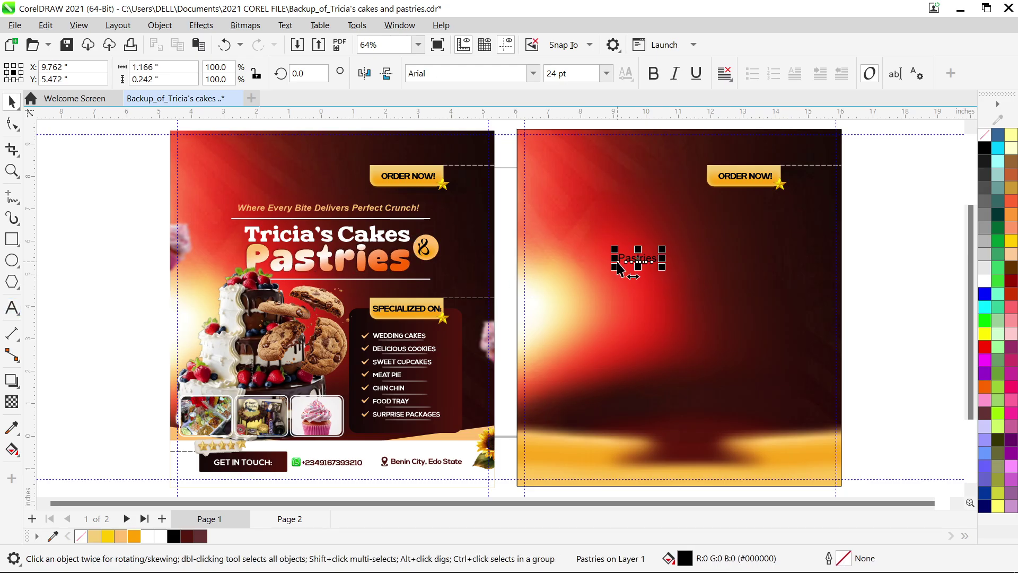
left_click(411, 263)
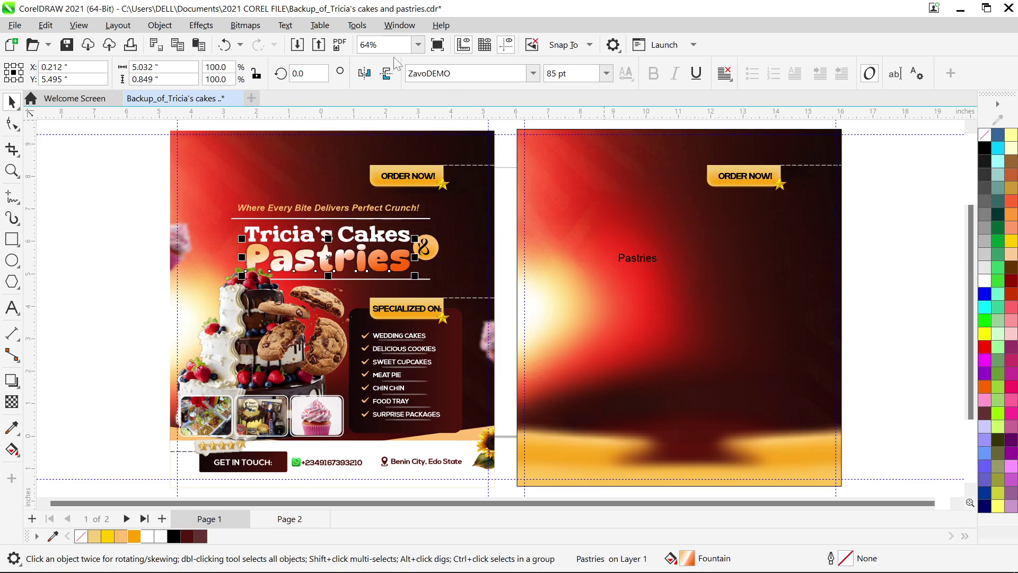
left_click(619, 260)
left_click(535, 81)
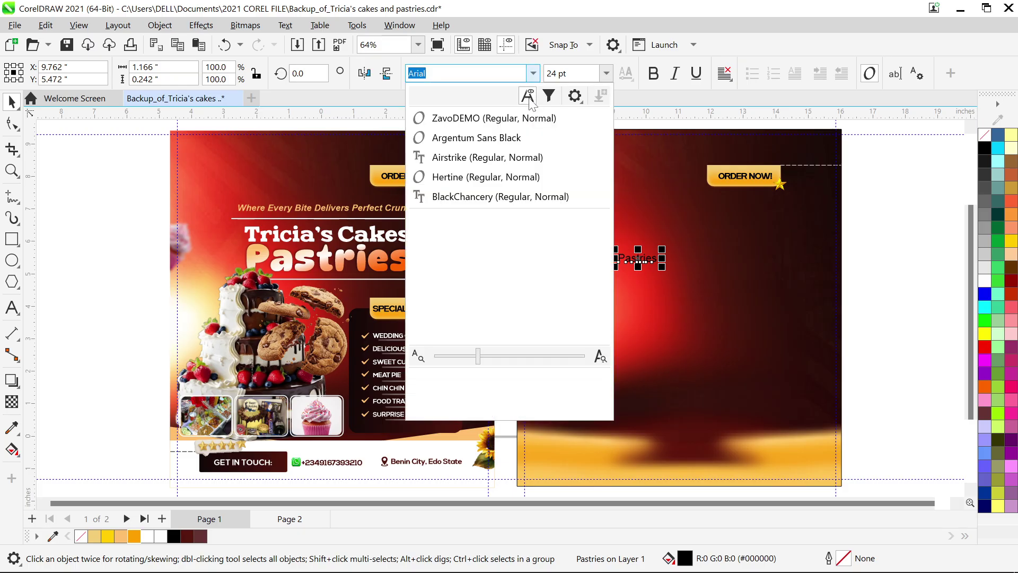
left_click(473, 118)
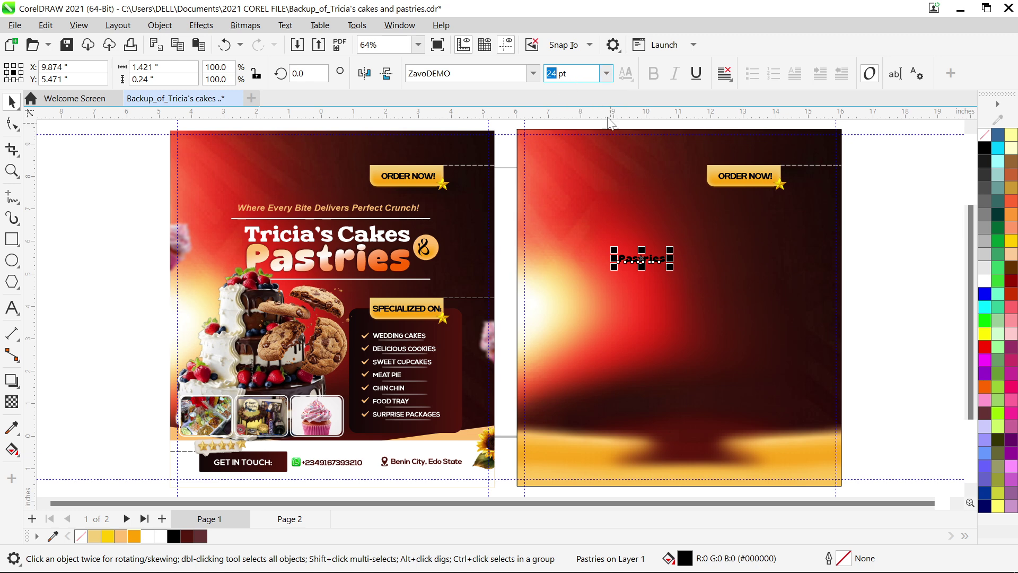
type("5")
type("8")
type("5")
key("Return")
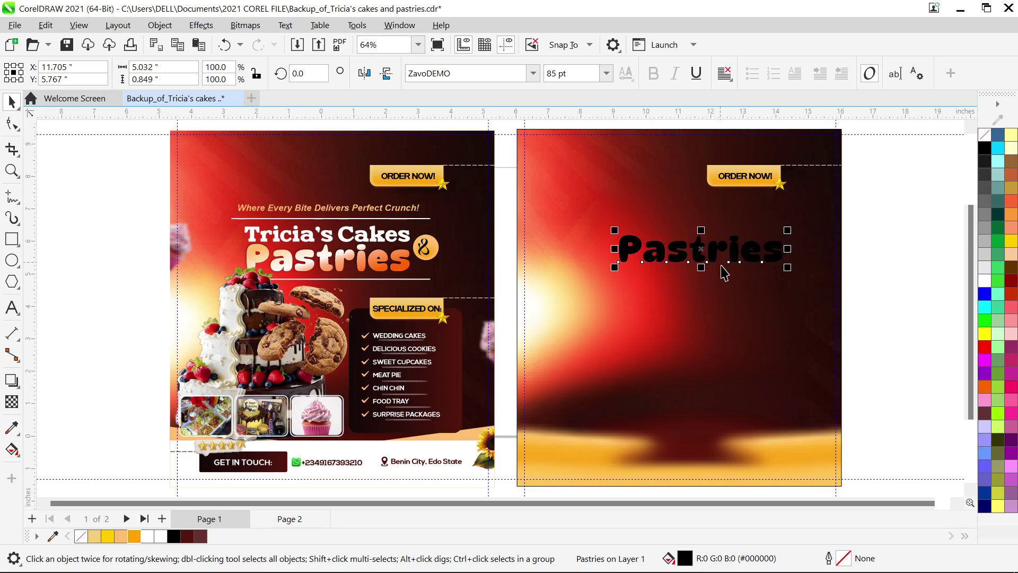
Step: Move the enlarged "Pastries" text beside the new frame's inner guideline, at X 9.148, Y 5.969 inches
left_click_drag(716, 249, 694, 243)
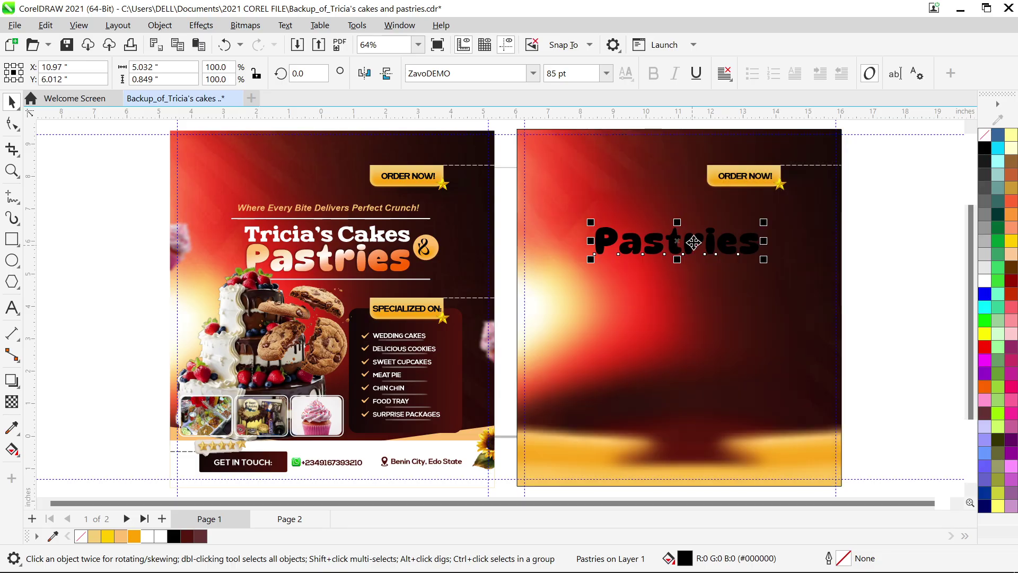
scroll(693, 242, "up", 5)
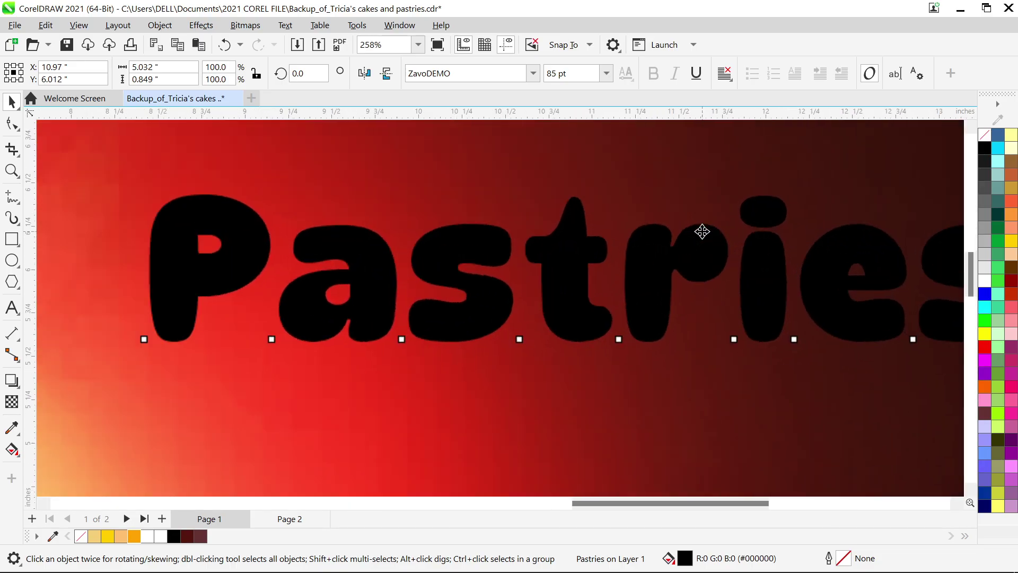
scroll(702, 232, "down", 2)
scroll(706, 228, "up", 2)
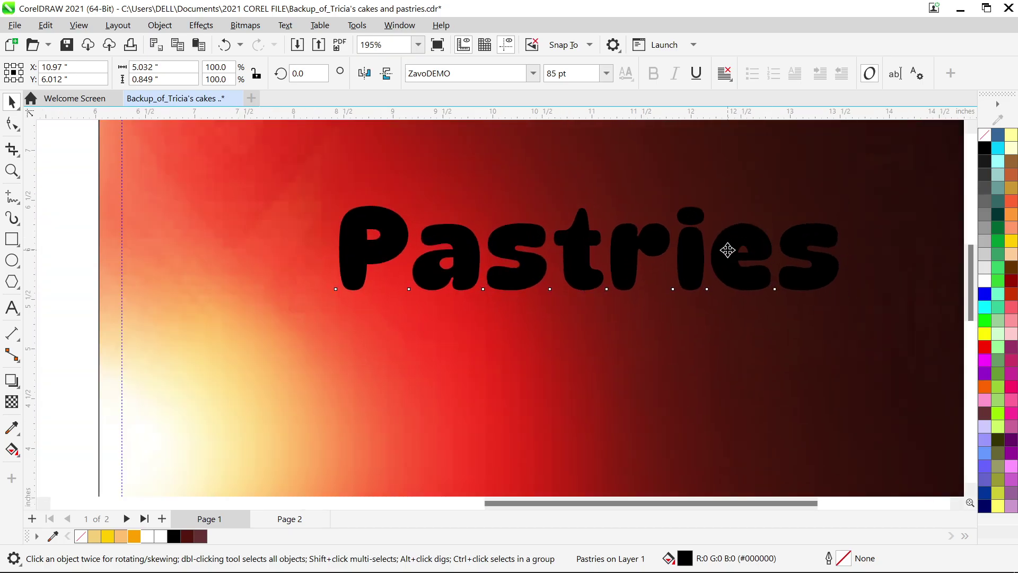
left_click_drag(727, 249, 553, 253)
scroll(552, 253, "down", 4)
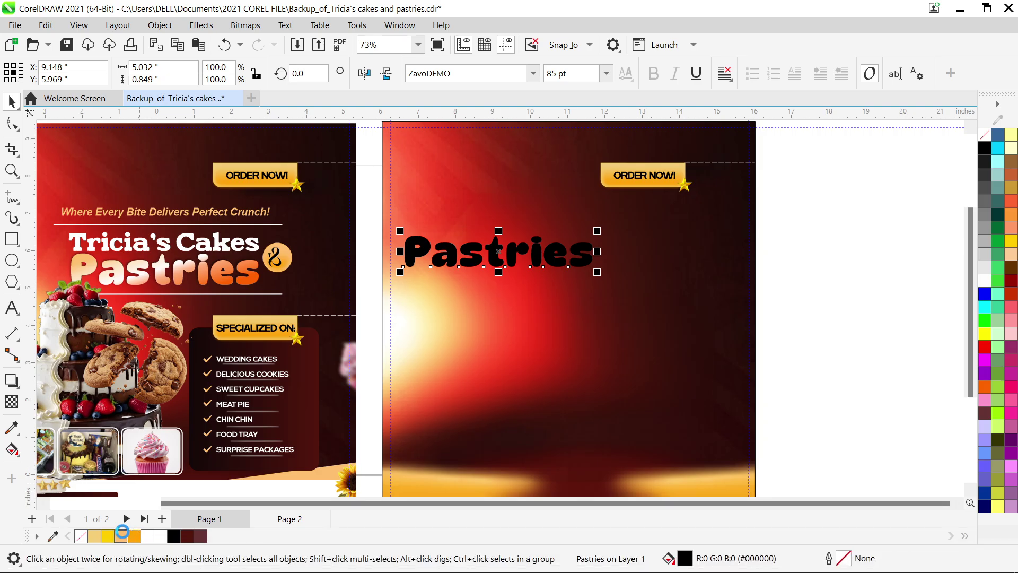
Step: Fill "Pastries" with light orange #FFC06E and turn it into a linear fountain fill fading to white, with the midpoint at 35%
left_click(122, 535)
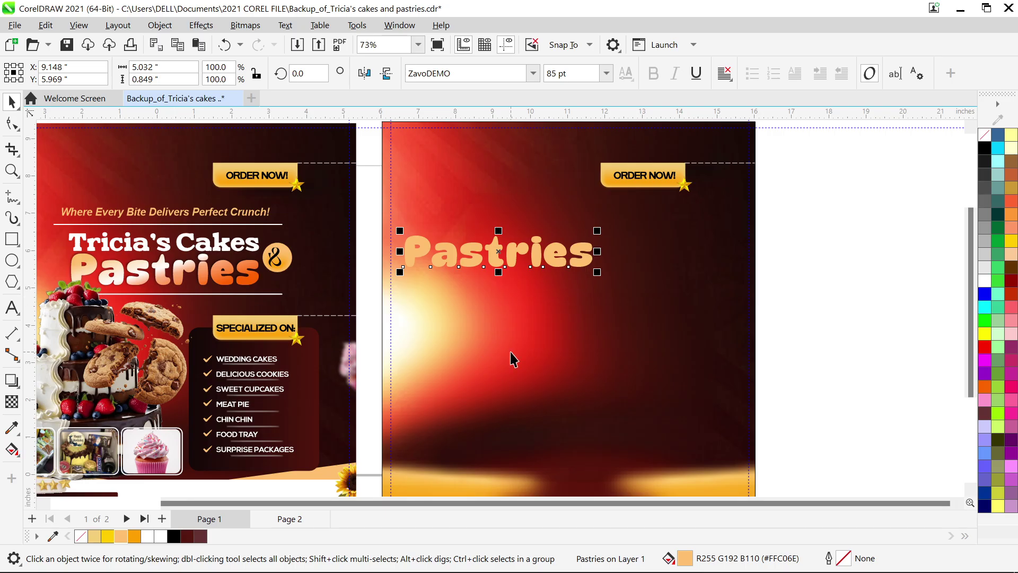
key("F11")
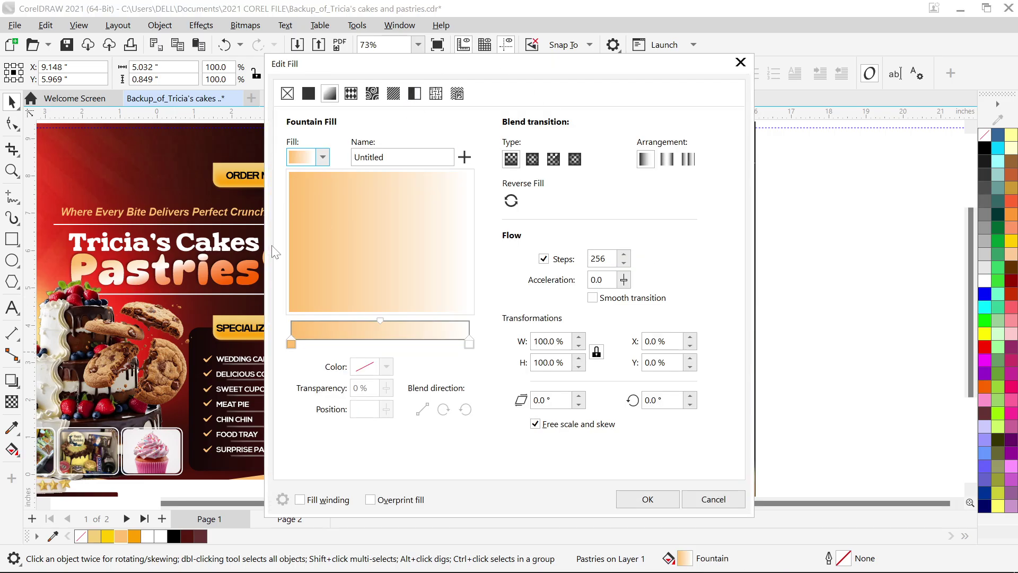
left_click_drag(372, 70, 494, 86)
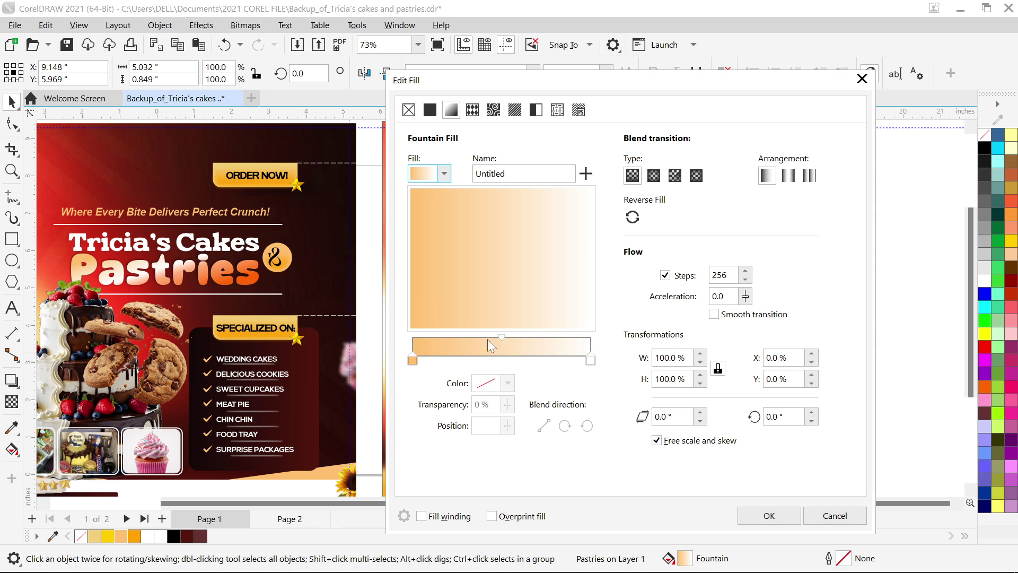
left_click(474, 335)
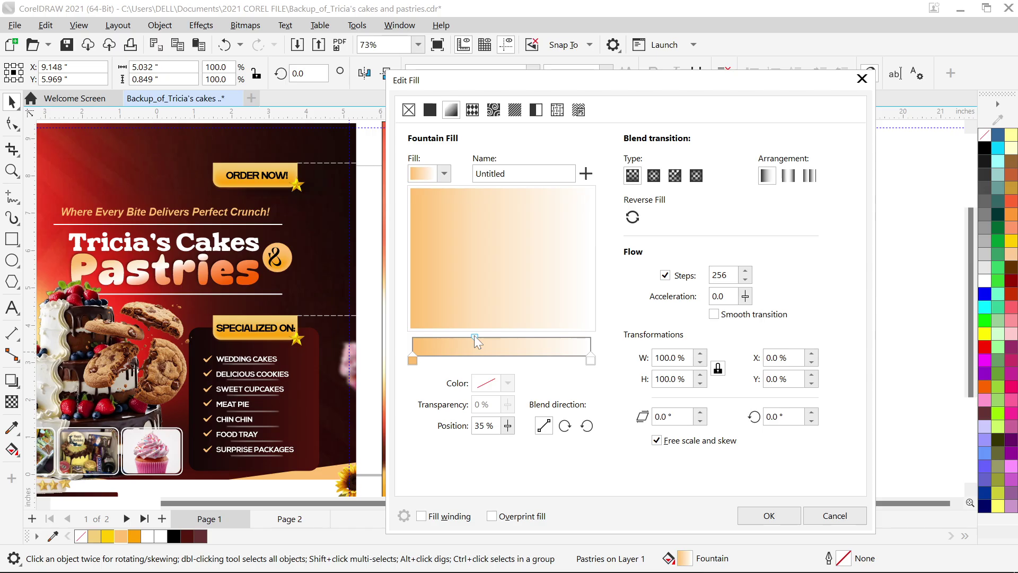
Step: Change the white end color of the "Pastries" fountain fill to a bright, saturated orange
left_click(590, 360)
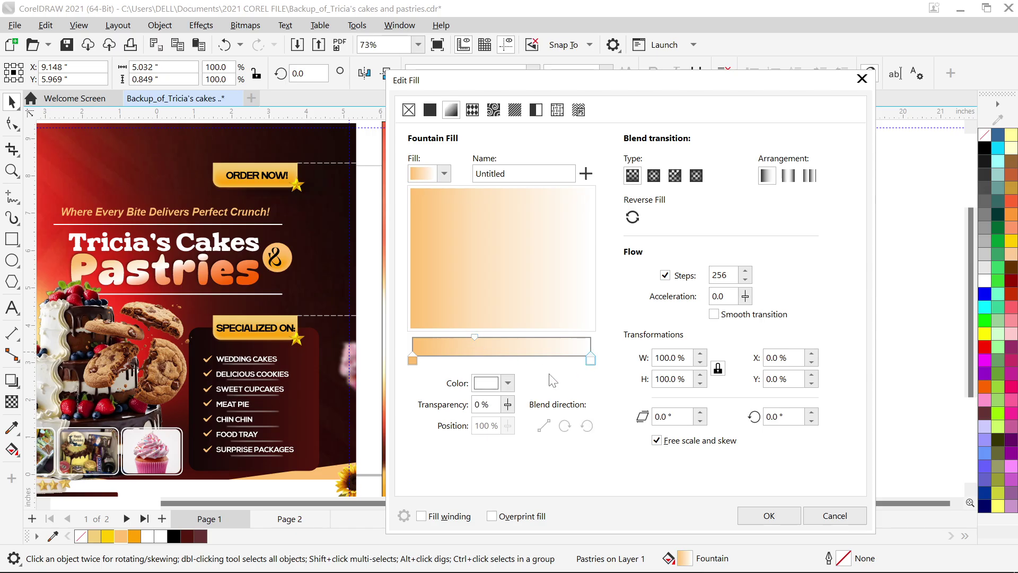
left_click(508, 383)
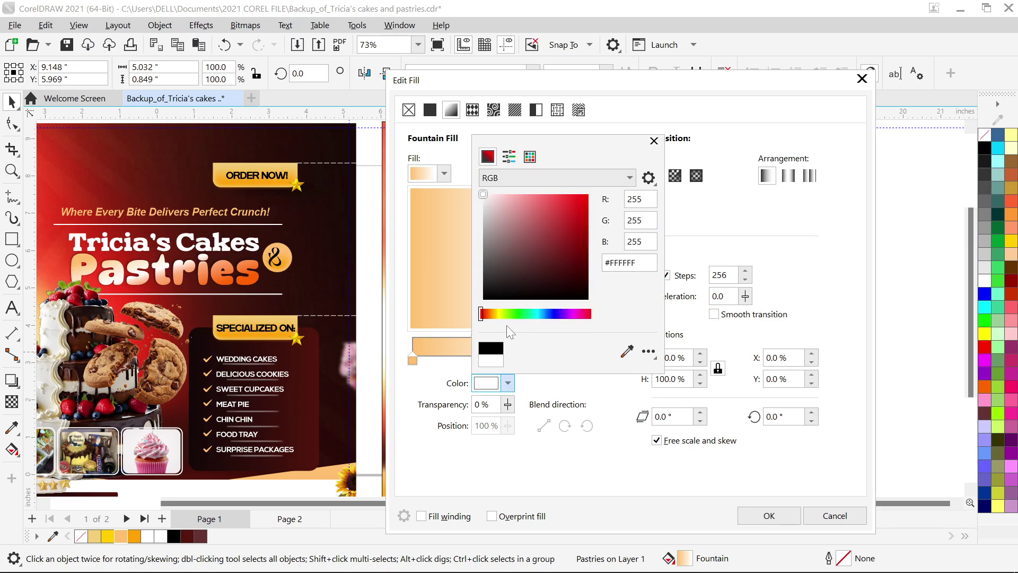
left_click(495, 316)
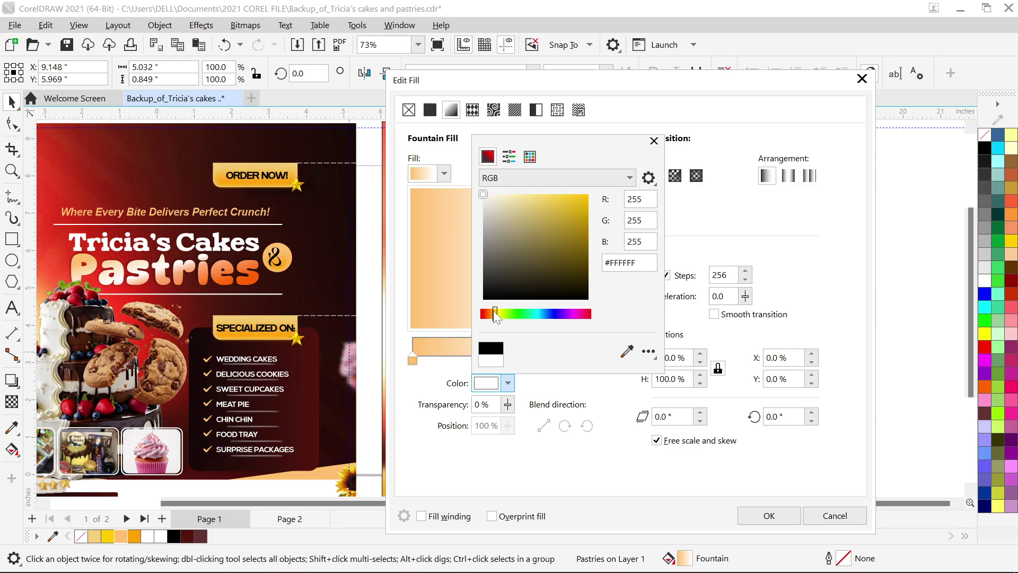
left_click_drag(491, 316, 490, 316)
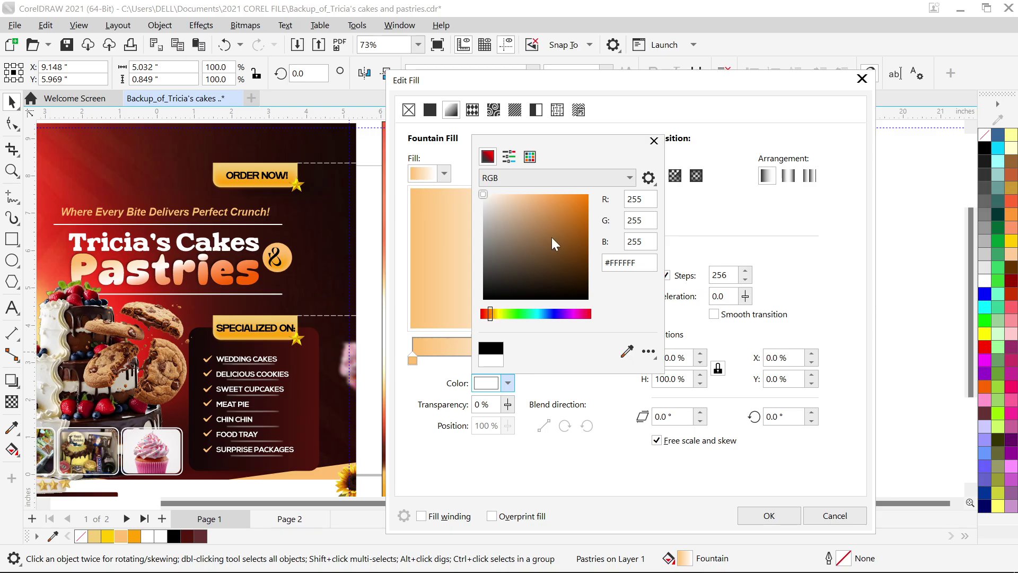
left_click(579, 205)
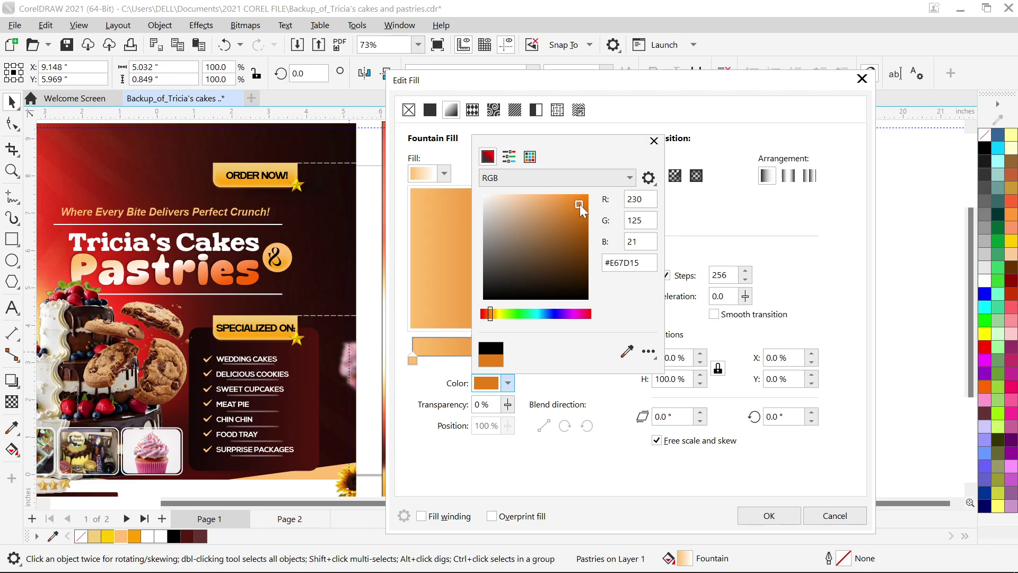
left_click(587, 195)
left_click(723, 235)
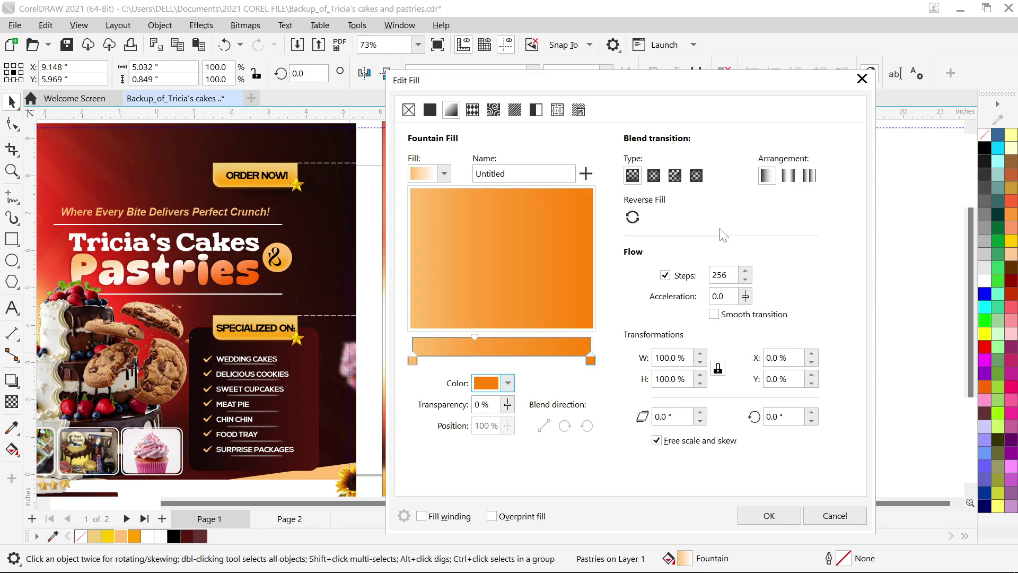
Step: Add two intermediate color stops to the fountain fill, making the one at 51% white and leaving the other orange
double_click(504, 356)
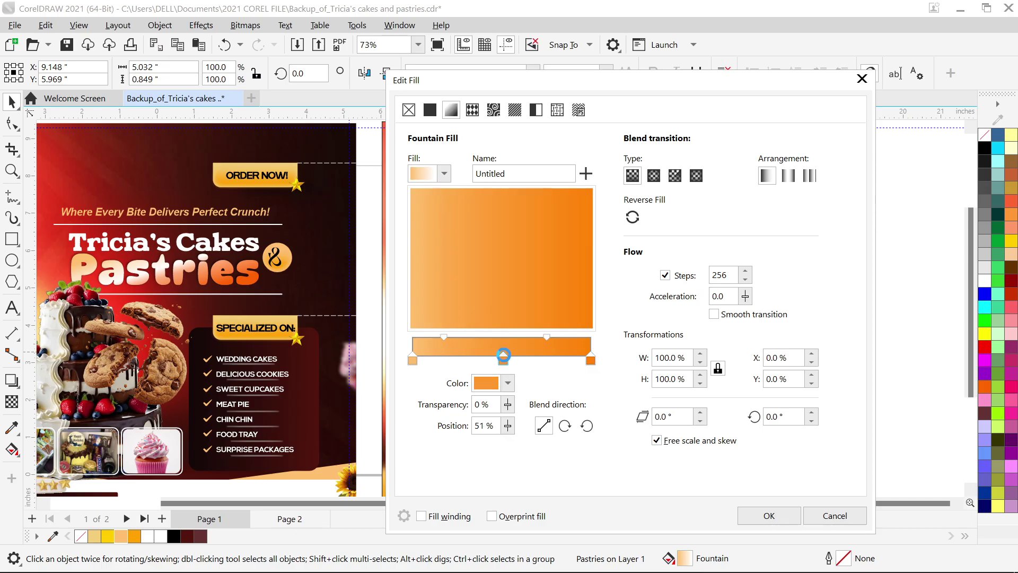
double_click(529, 356)
left_click(508, 383)
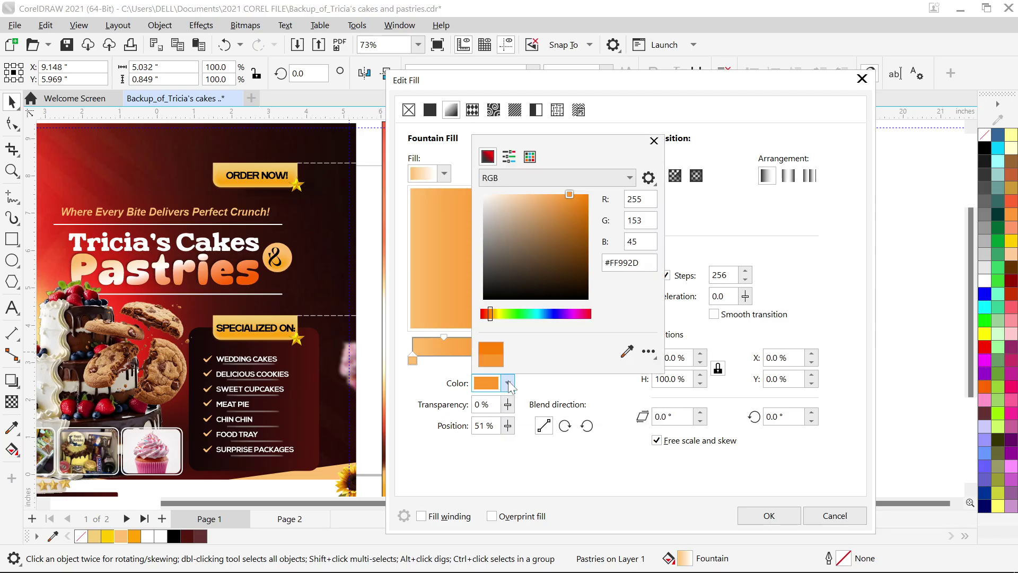
left_click_drag(513, 204, 466, 180)
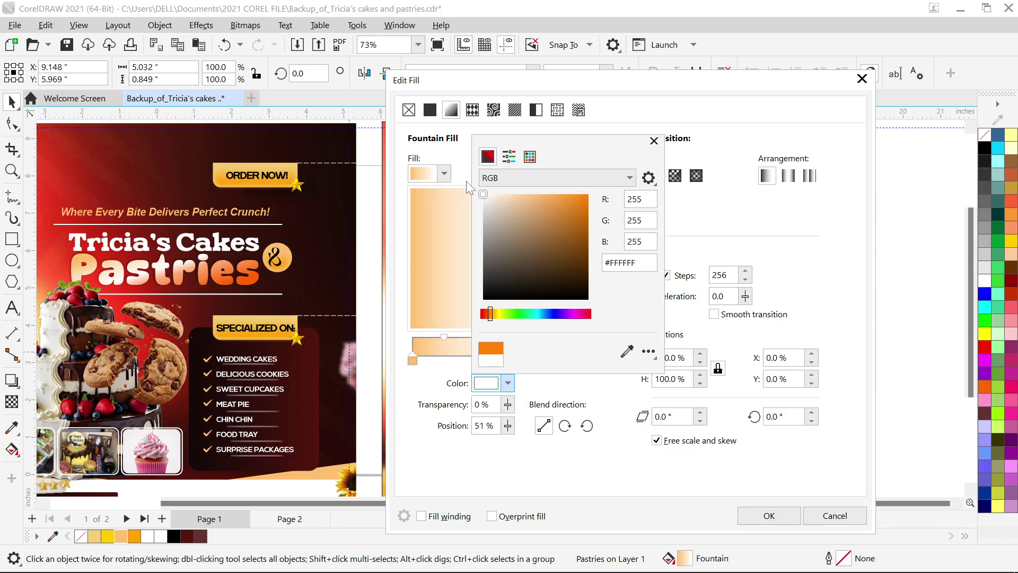
left_click(720, 230)
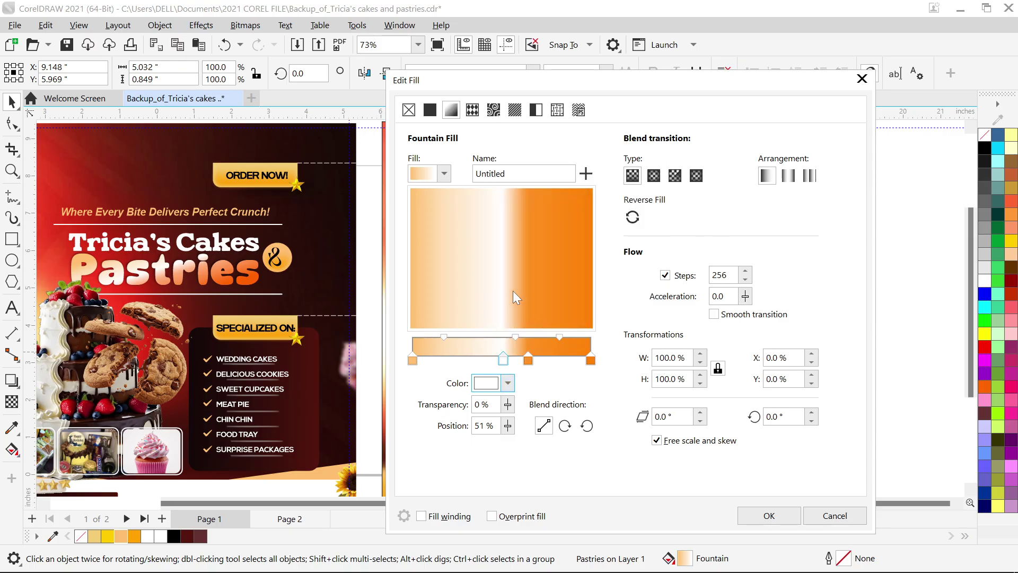
Step: Rotate the fountain fill on "Pastries" to a diagonal running from light orange at the upper left to bright orange at the lower right
left_click_drag(577, 87, 820, 68)
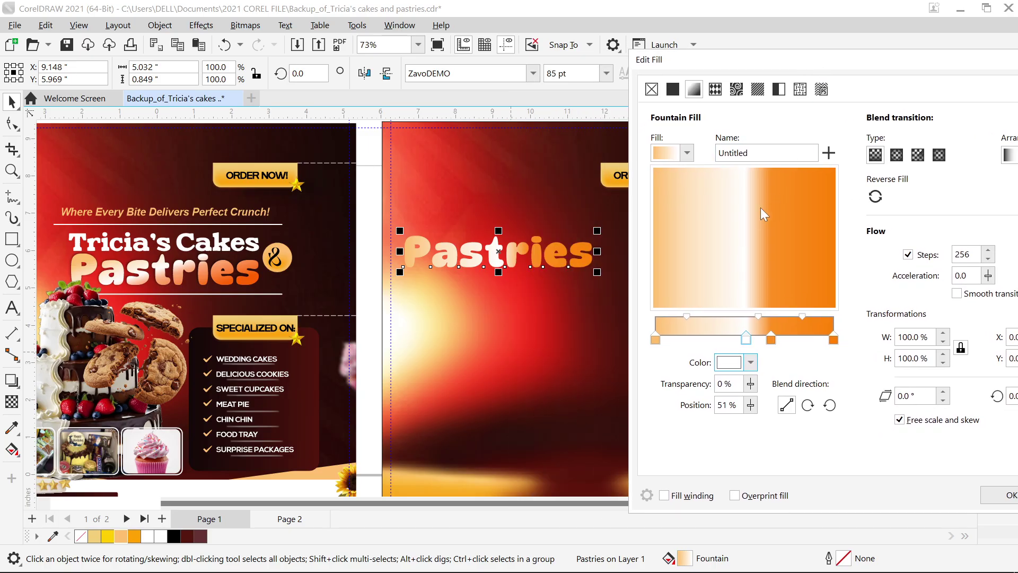
left_click(744, 206)
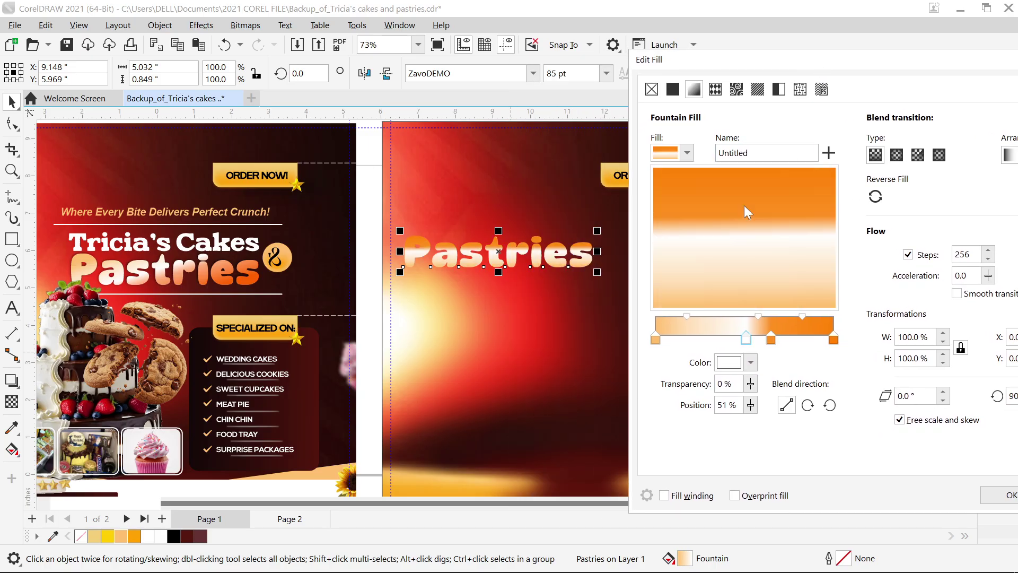
left_click_drag(789, 239, 669, 150)
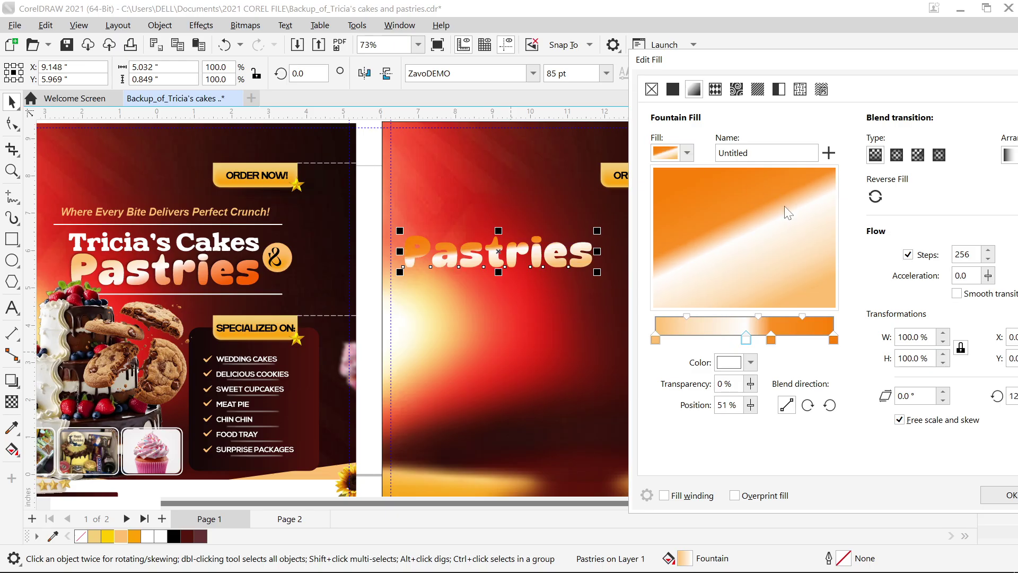
left_click_drag(785, 206, 814, 273)
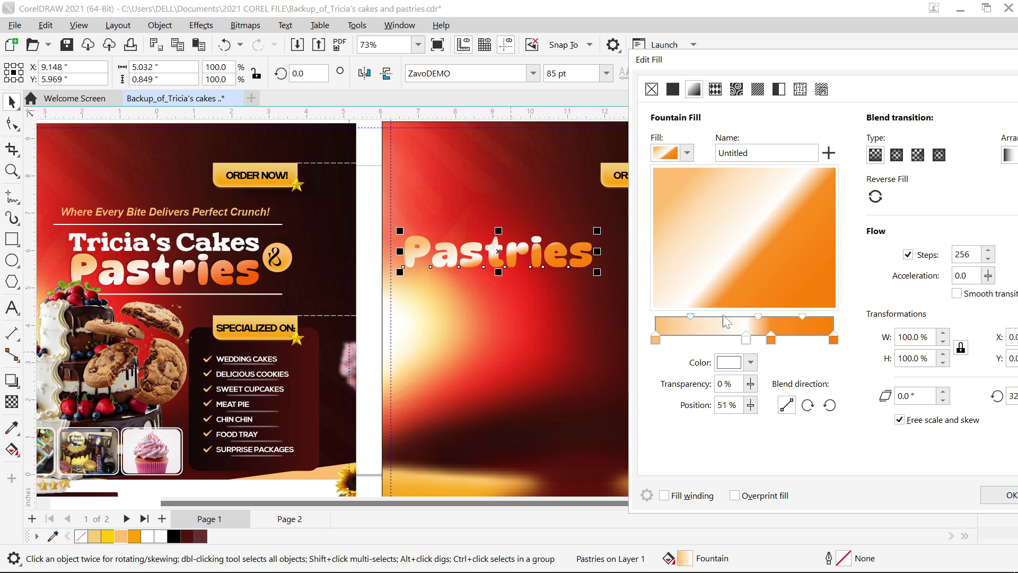
Step: Reposition the white stop to 33% and the inner orange stop to 72%, and apply the fountain fill to "Pastries"
mouse_move(687, 317)
left_mouse_down()
mouse_move(759, 317)
mouse_move(804, 342)
mouse_move(735, 342)
left_mouse_up()
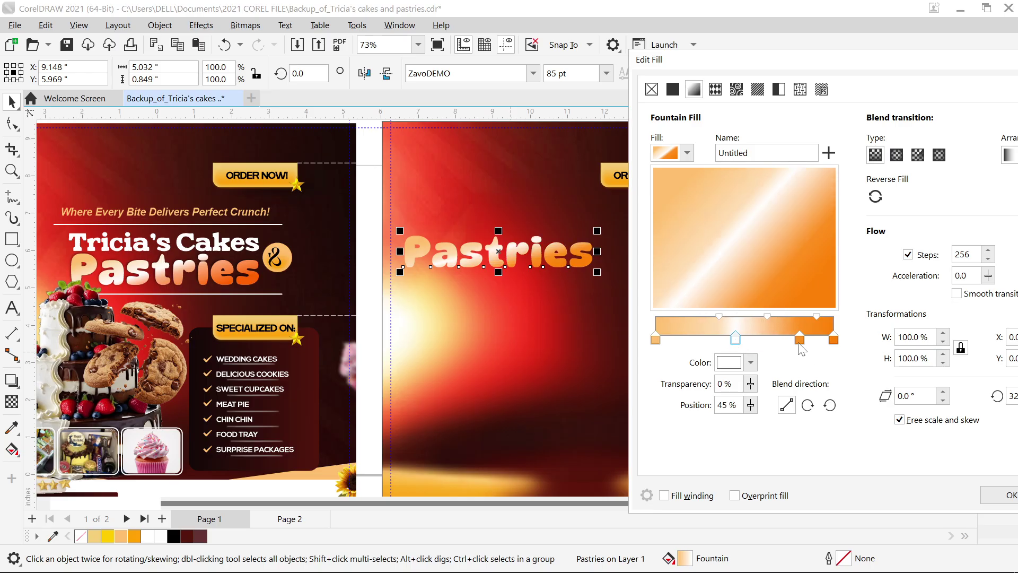
left_click_drag(801, 345, 785, 350)
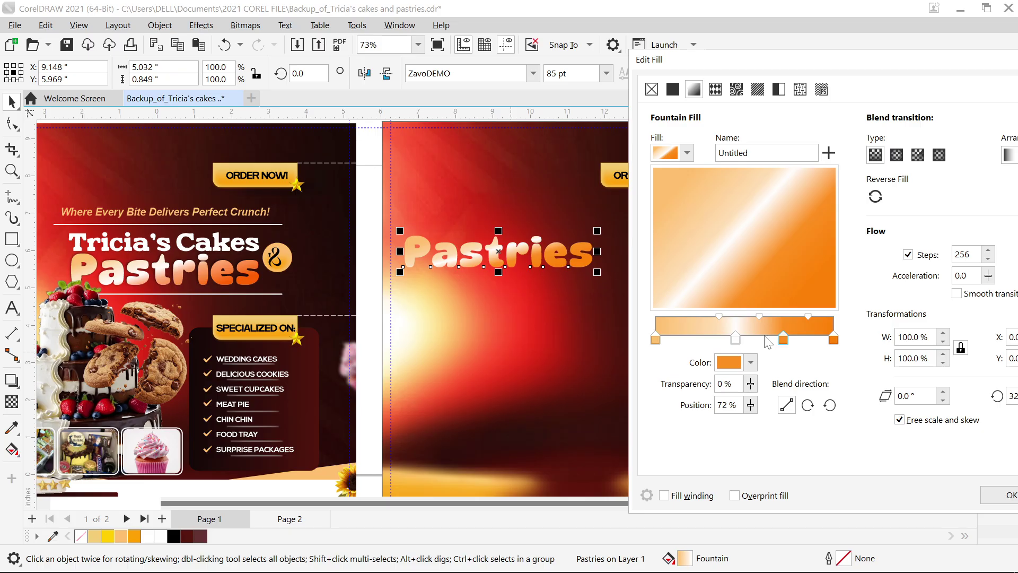
left_click_drag(722, 325, 691, 318)
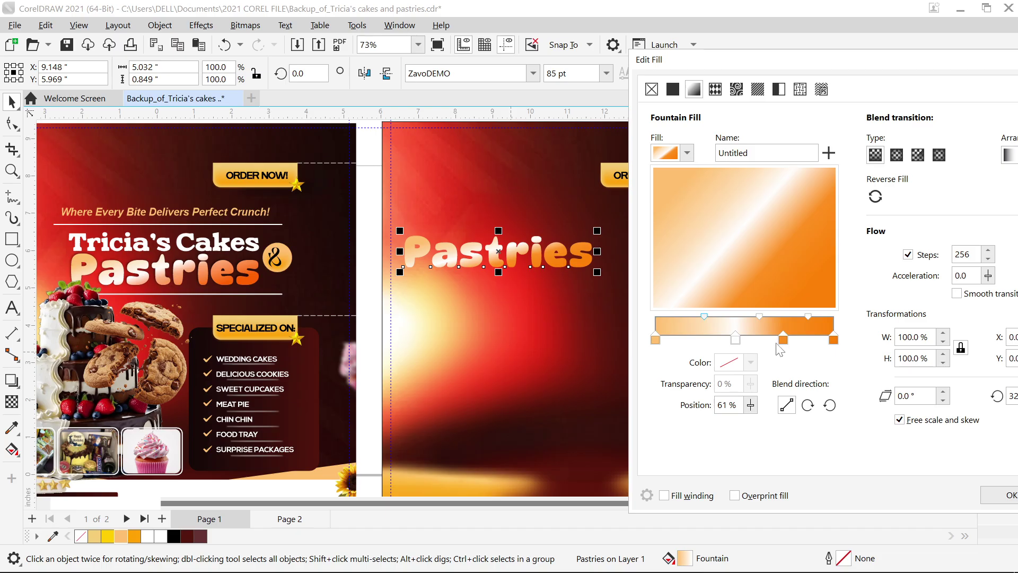
left_click_drag(736, 345, 715, 350)
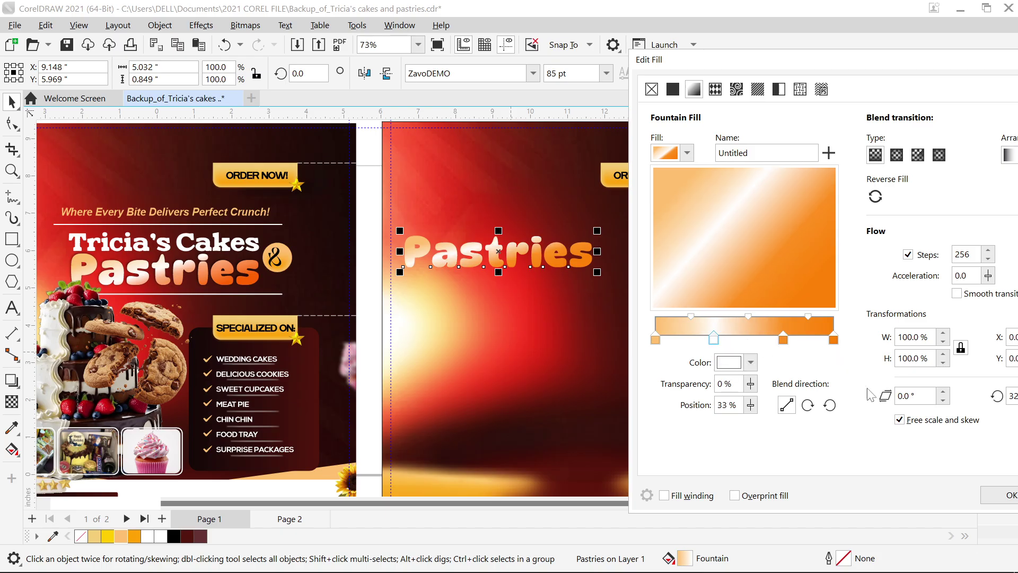
left_click(982, 495)
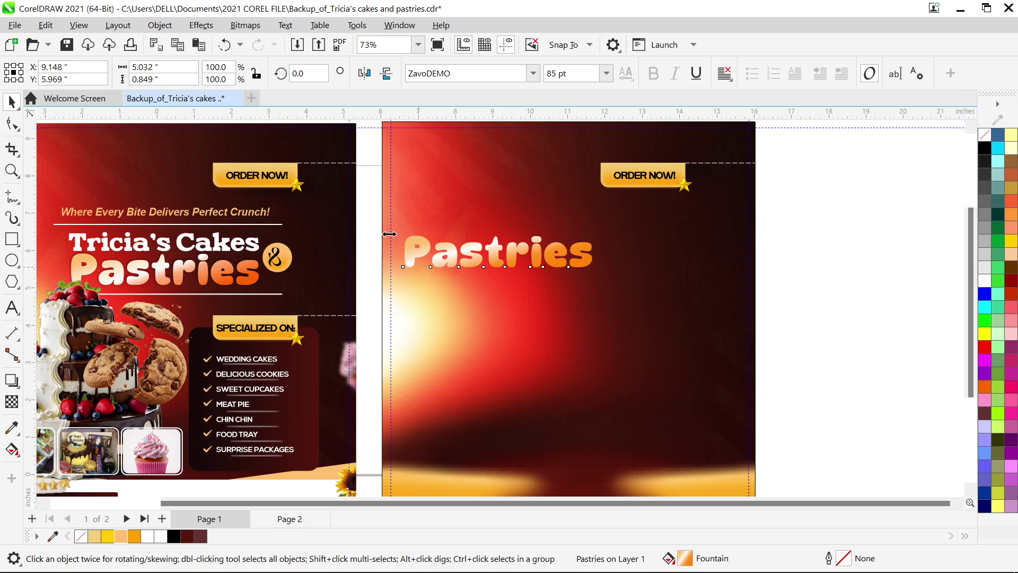
Step: Compare the fountain fill of the new "Pastries" text with that of the original flyer's heading
scroll(335, 225, "up", 1)
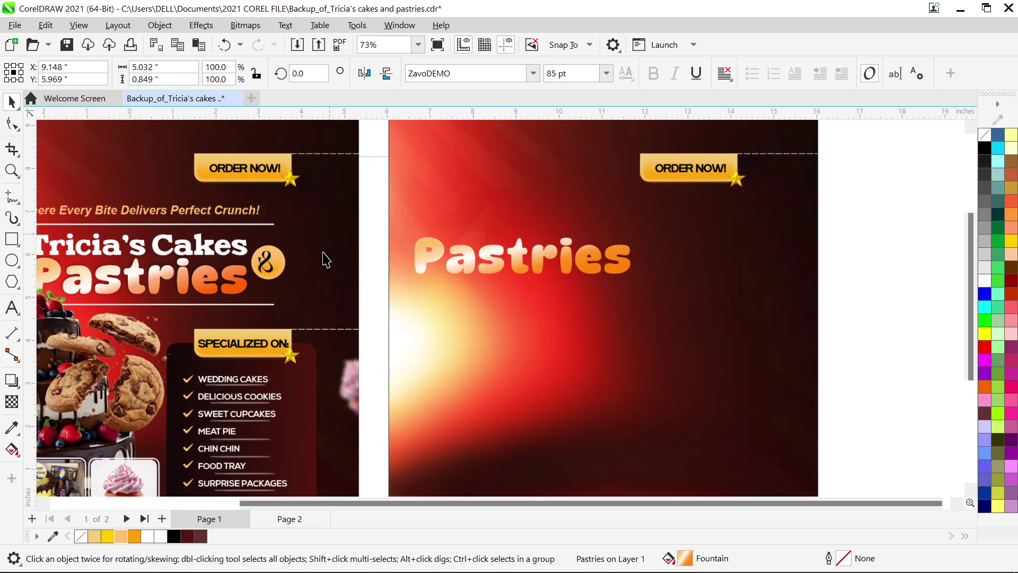
left_click(229, 295)
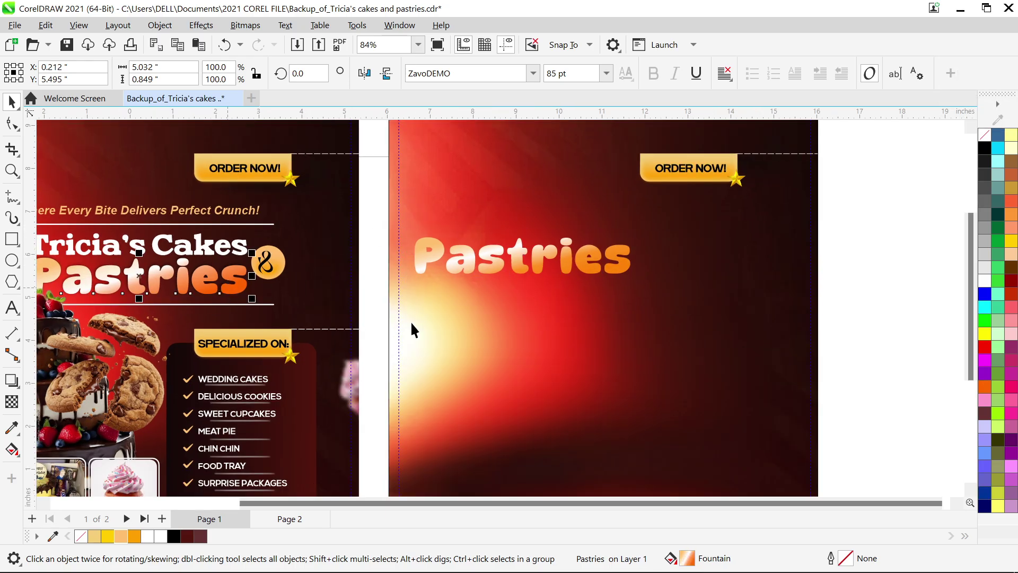
left_click(479, 266)
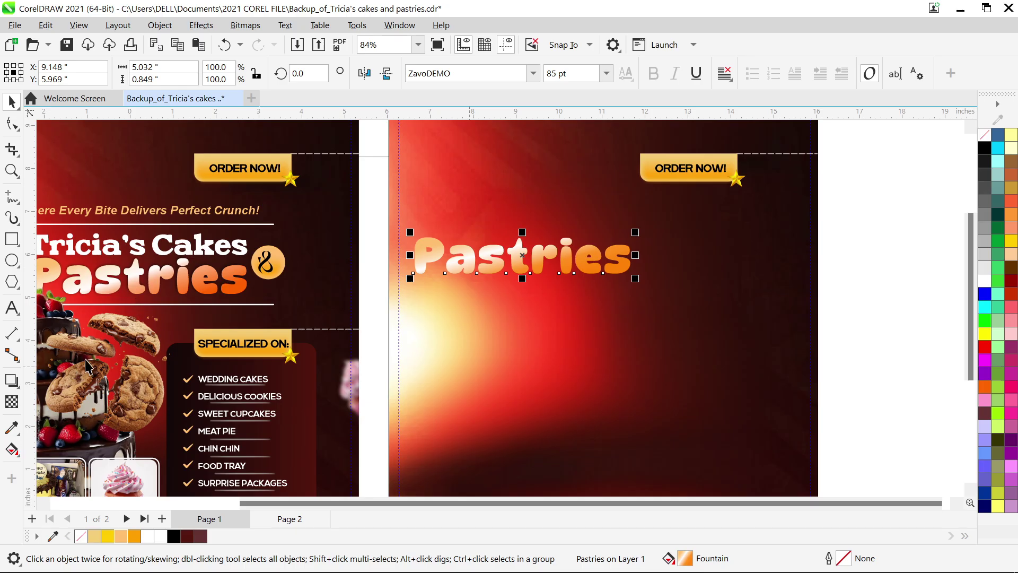
Step: Add a black Multiply drop shadow to the new "Pastries" text, running horizontally from the P to the final s
left_click(11, 380)
scroll(563, 256, "up", 5)
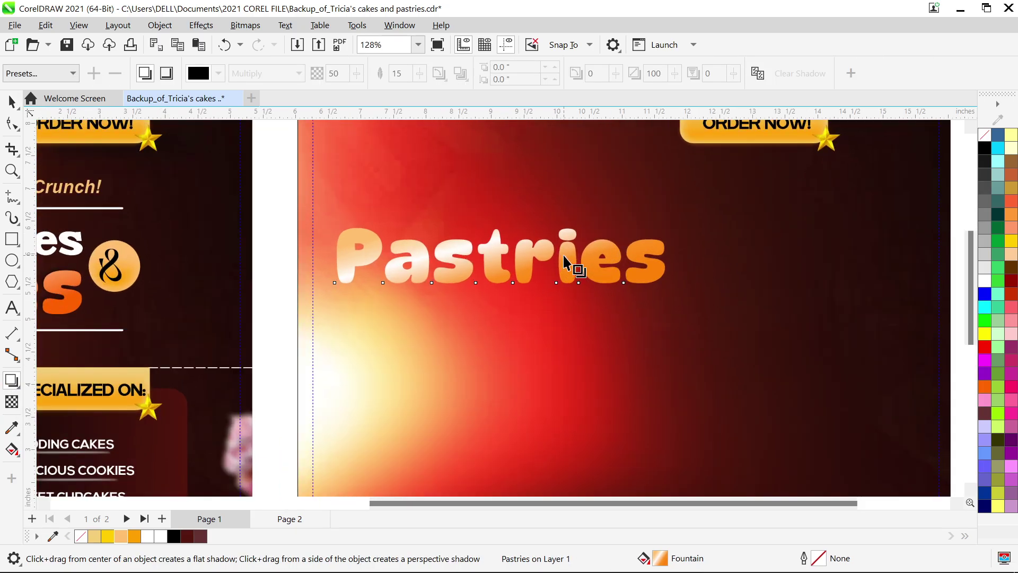
scroll(380, 243, "up", 1)
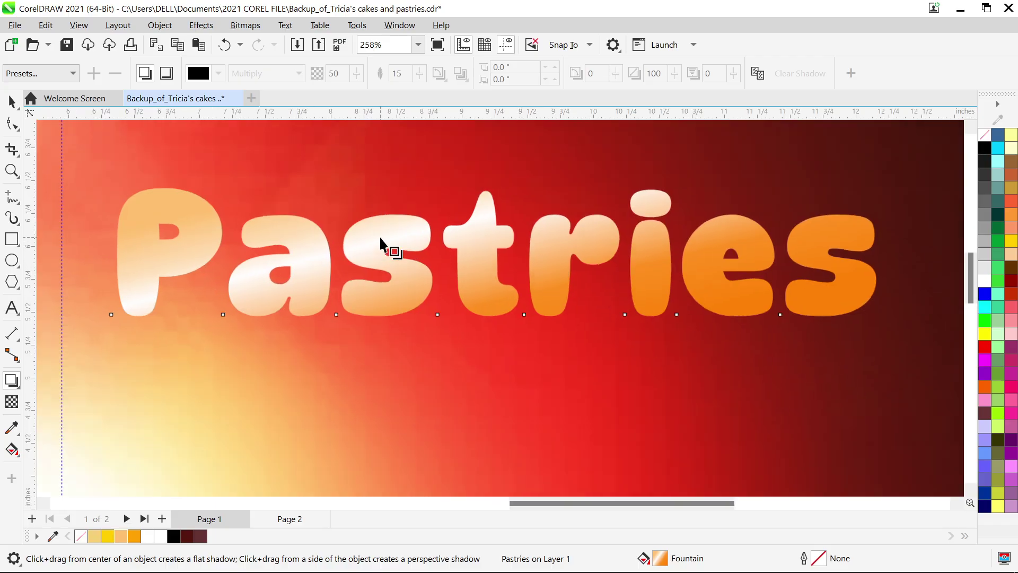
left_click_drag(118, 253, 876, 253)
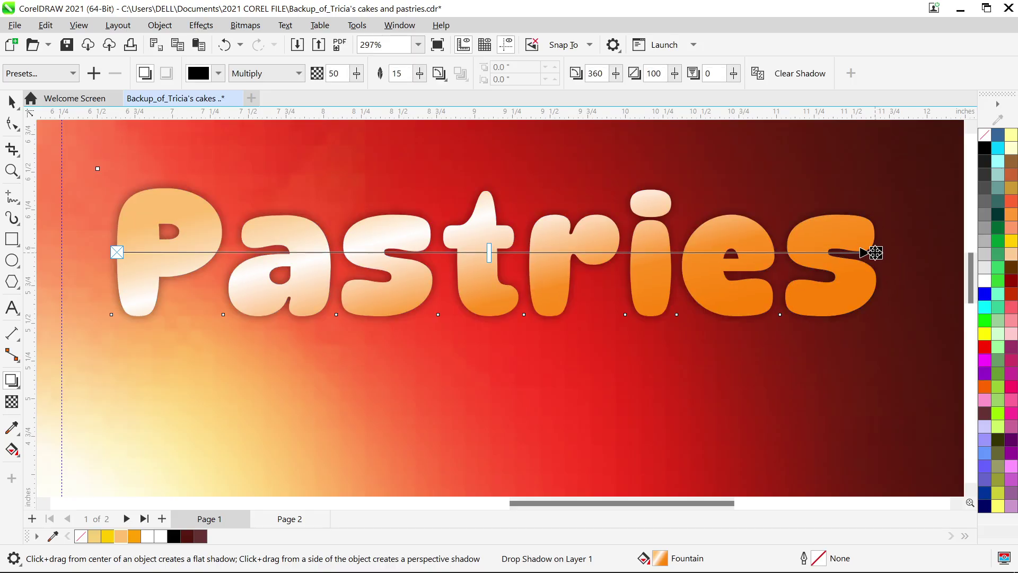
scroll(354, 289, "up", 8)
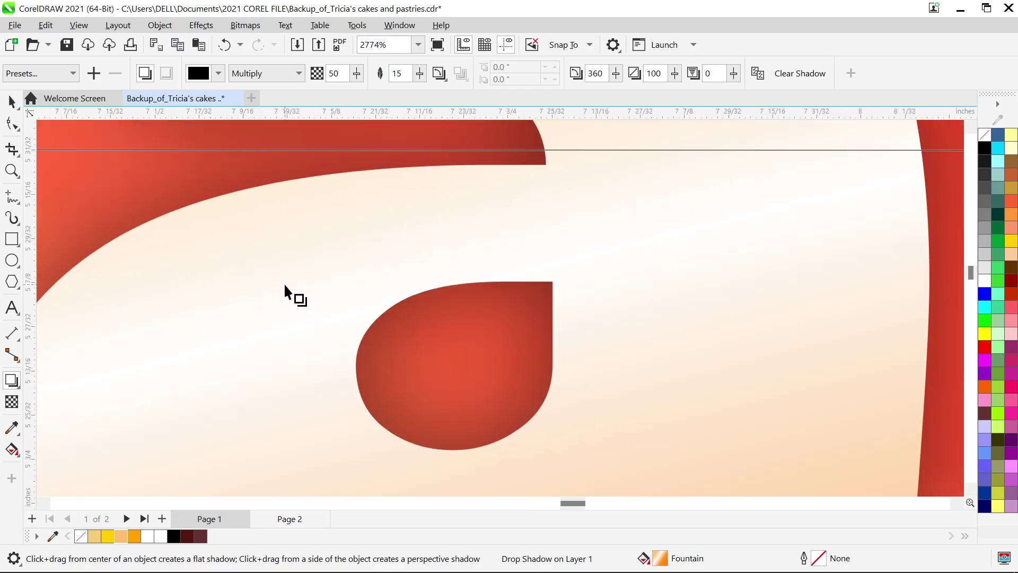
scroll(285, 282, "down", 4)
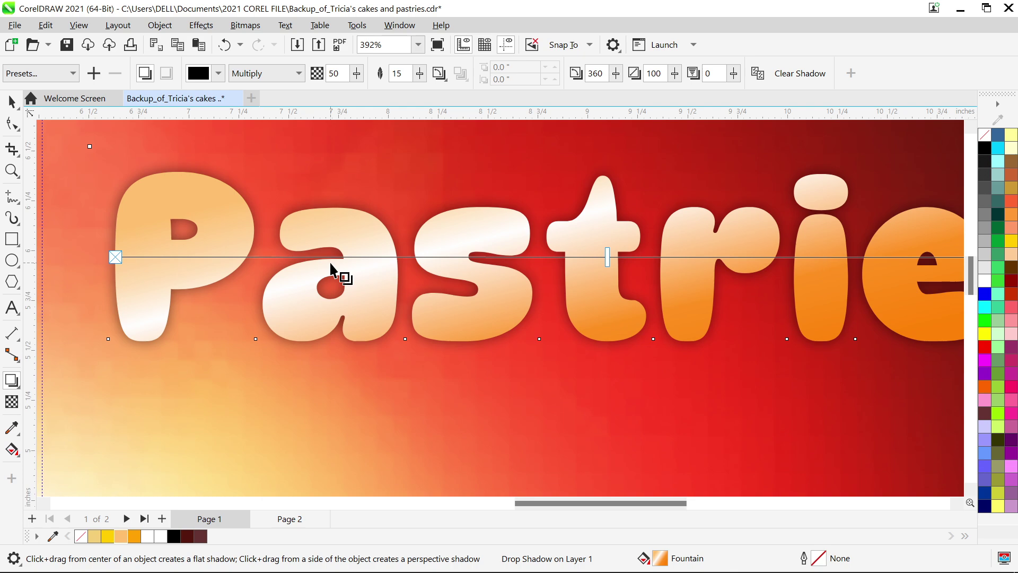
Step: Delete the rebuilt "Pastries" text together with its drop shadow from the new frame
key("space")
scroll(332, 265, "down", 9)
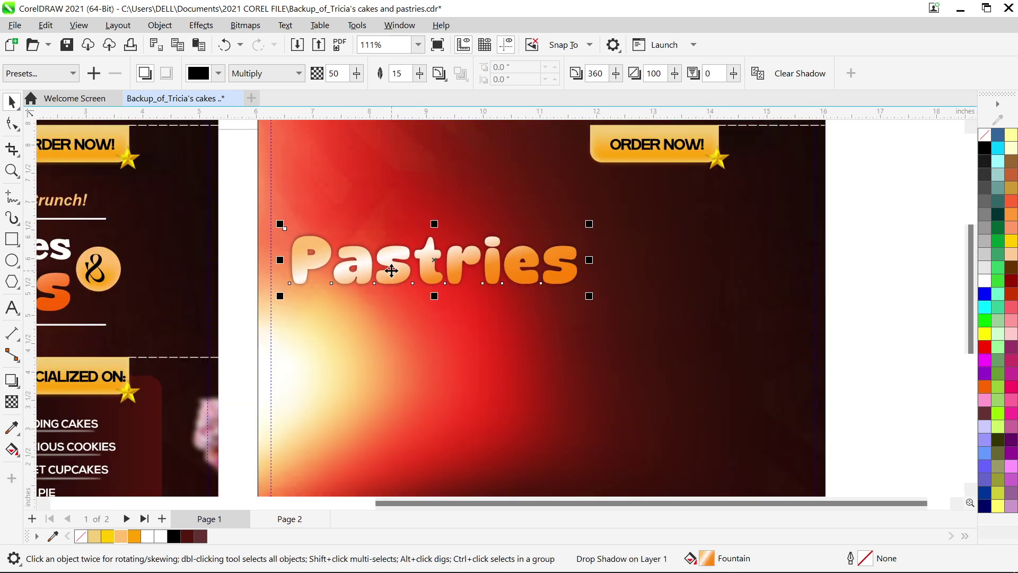
scroll(391, 271, "down", 3)
key("Delete")
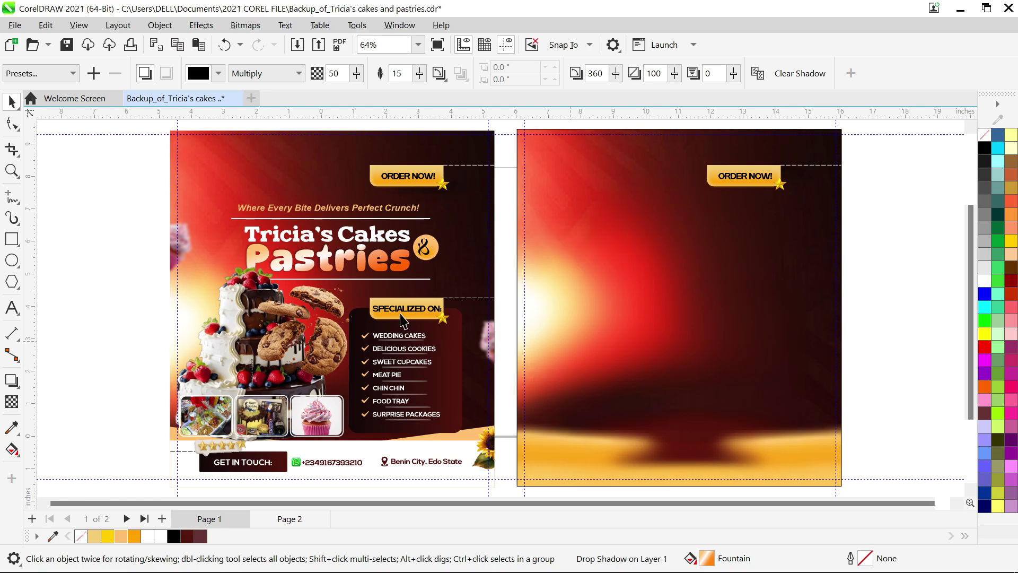
Step: Group the original flyer's heading objects, including the tagline, both white lines and the ampersand badge
left_click_drag(126, 191, 503, 299)
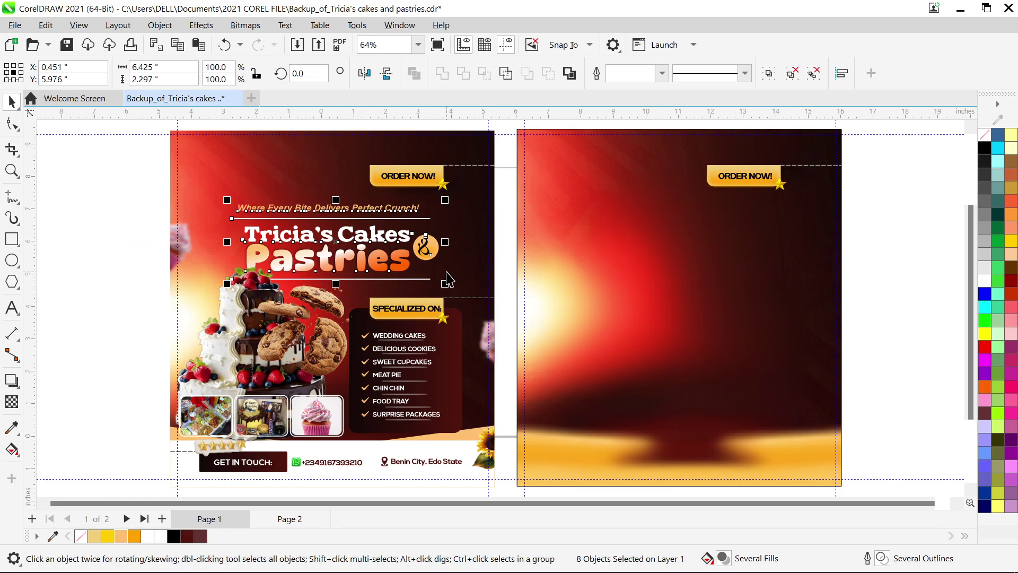
key("ctrl+g")
Step: Draw a circle about 0.75 inches wide beside the original heading's ampersand badge
scroll(424, 250, "up", 3)
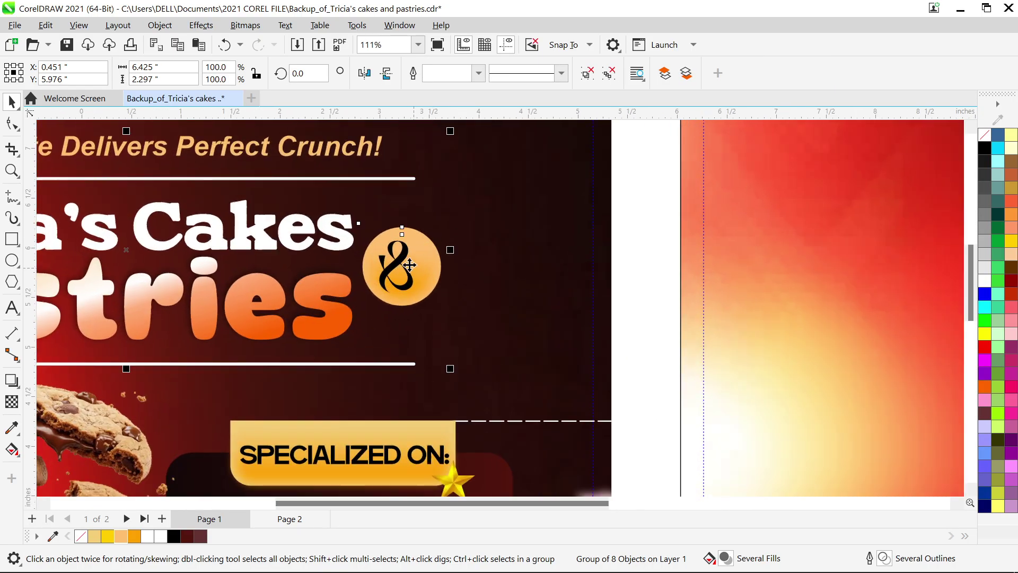
scroll(409, 261, "up", 2)
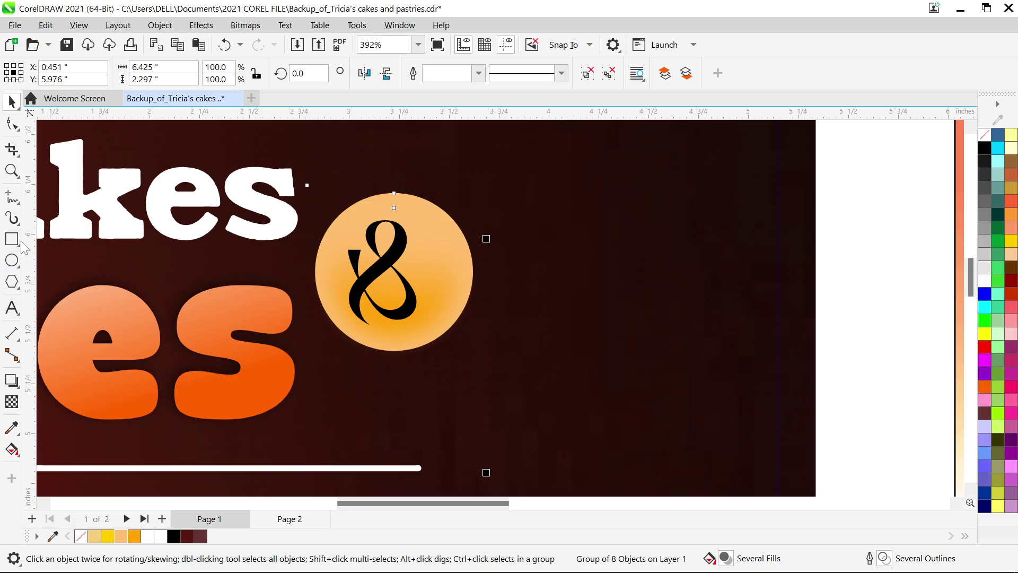
left_click(13, 262)
left_click_drag(567, 194, 678, 341)
key("space")
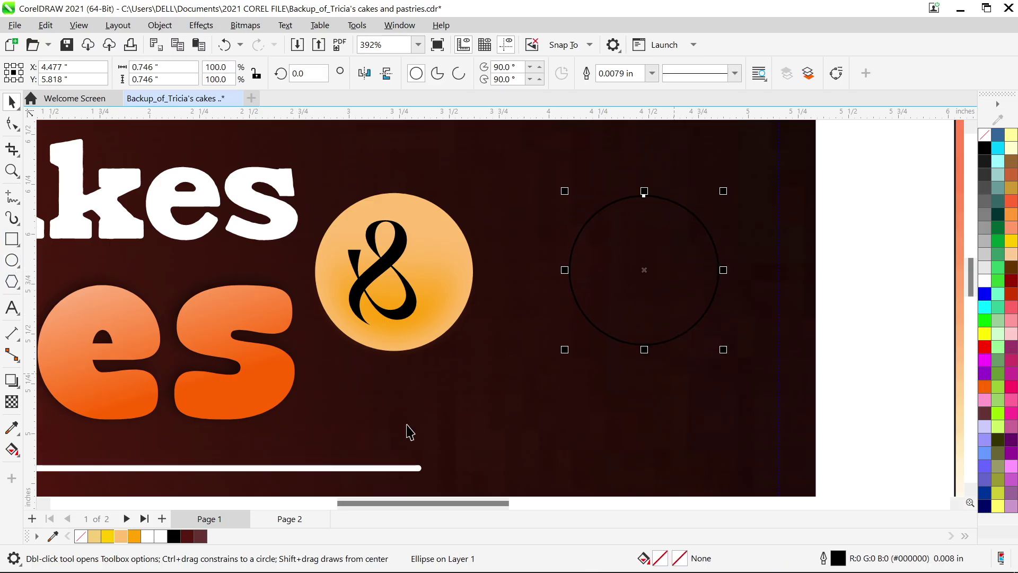
Step: Fill the circle light orange #FFC06E without an outline, and add a concentric copy scaled to 80.1% in orange #FFA101
left_click(121, 536)
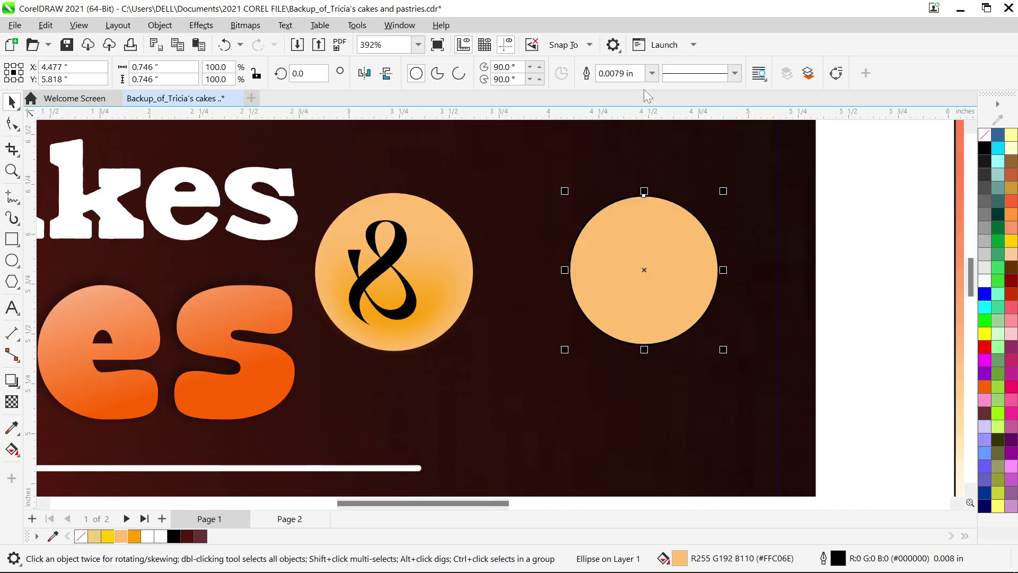
left_click(651, 74)
left_click(643, 114)
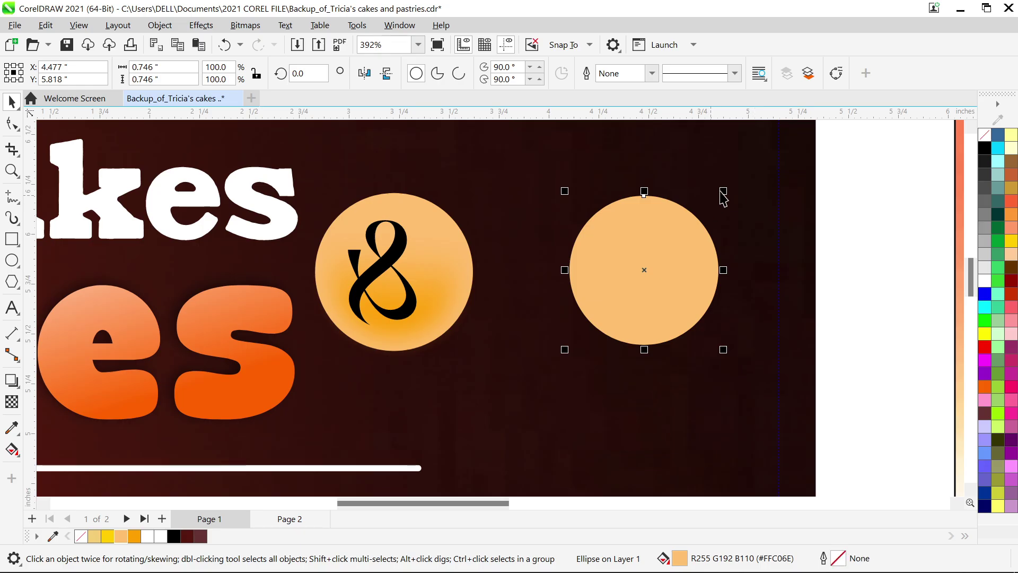
left_click_drag(723, 191, 713, 205)
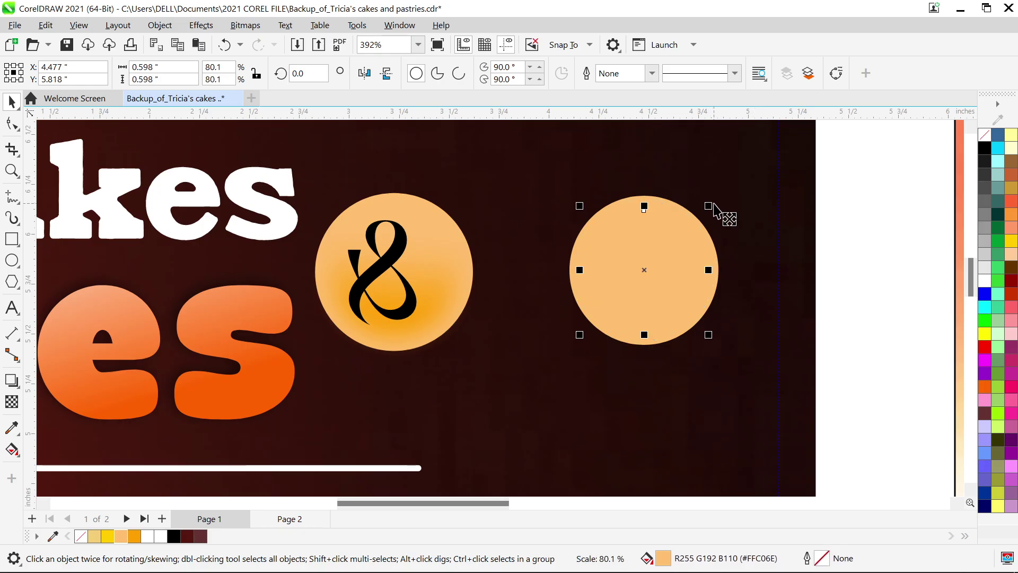
left_click(139, 537)
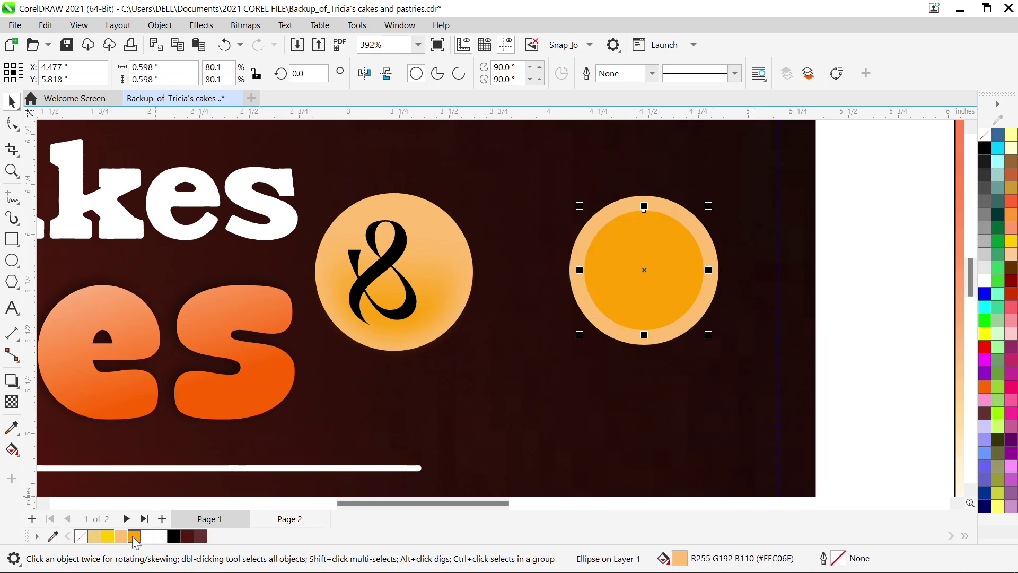
Step: Apply a linear fountain transparency at about 89° to the inner circle, fading its orange out from the bottom upward
left_click(11, 401)
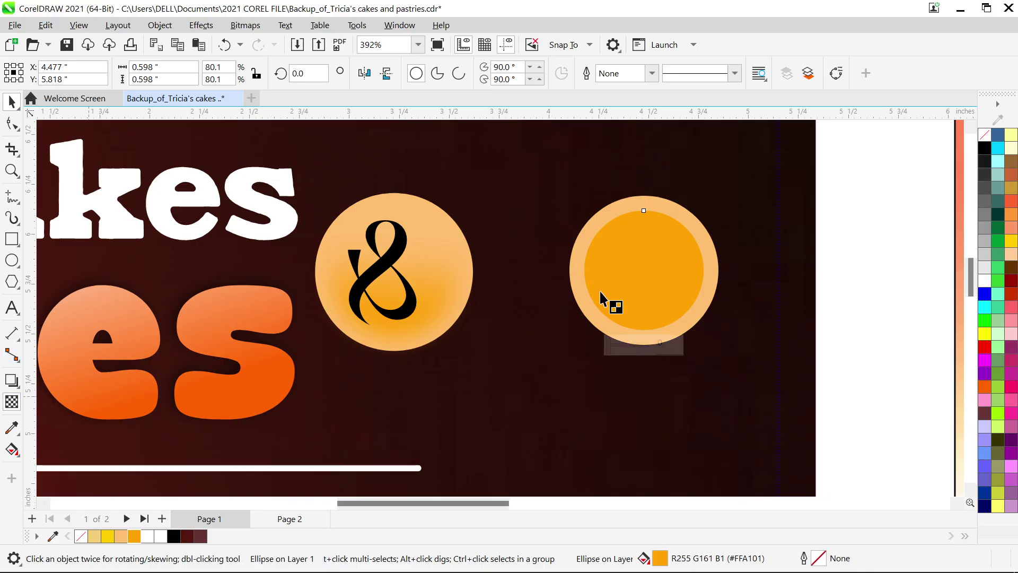
left_click_drag(661, 231, 657, 310)
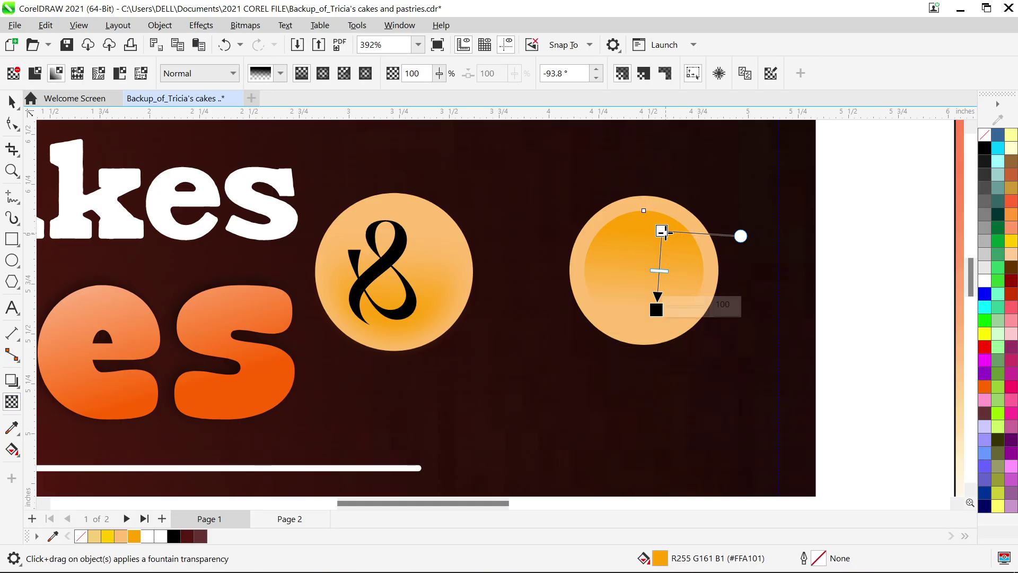
left_click_drag(661, 231, 663, 367)
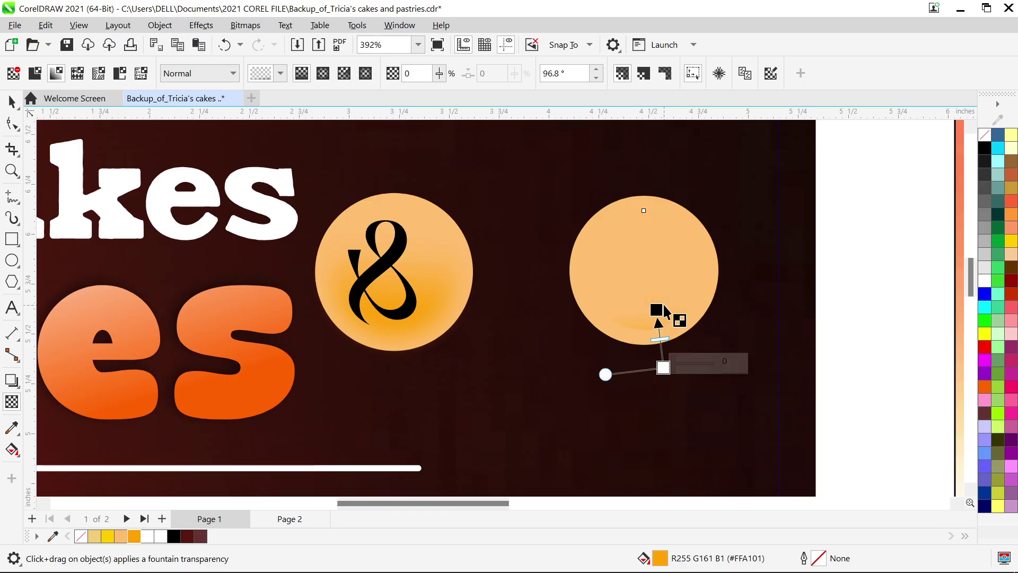
left_click_drag(656, 308, 667, 246)
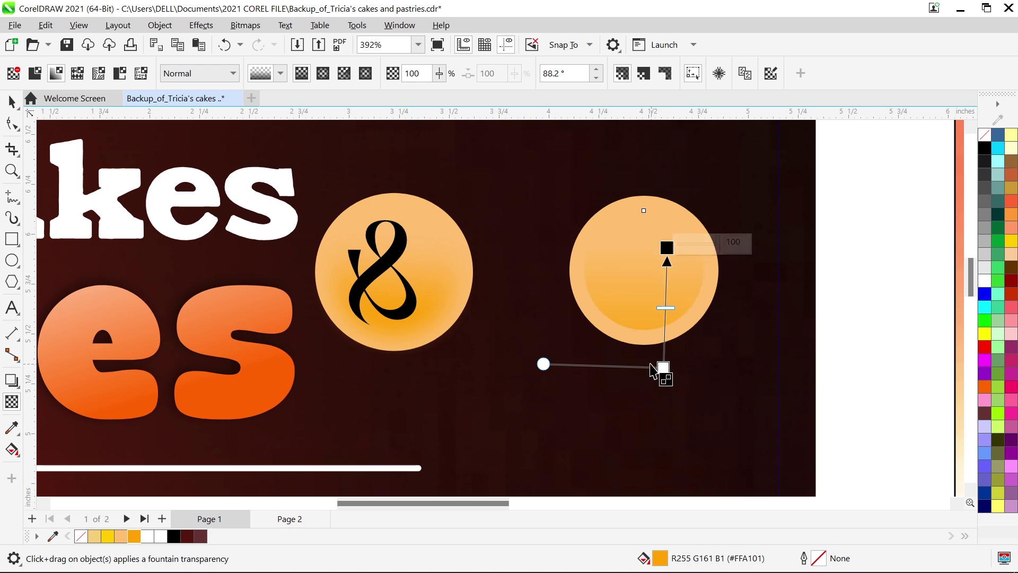
left_click_drag(663, 367, 665, 341)
key("space")
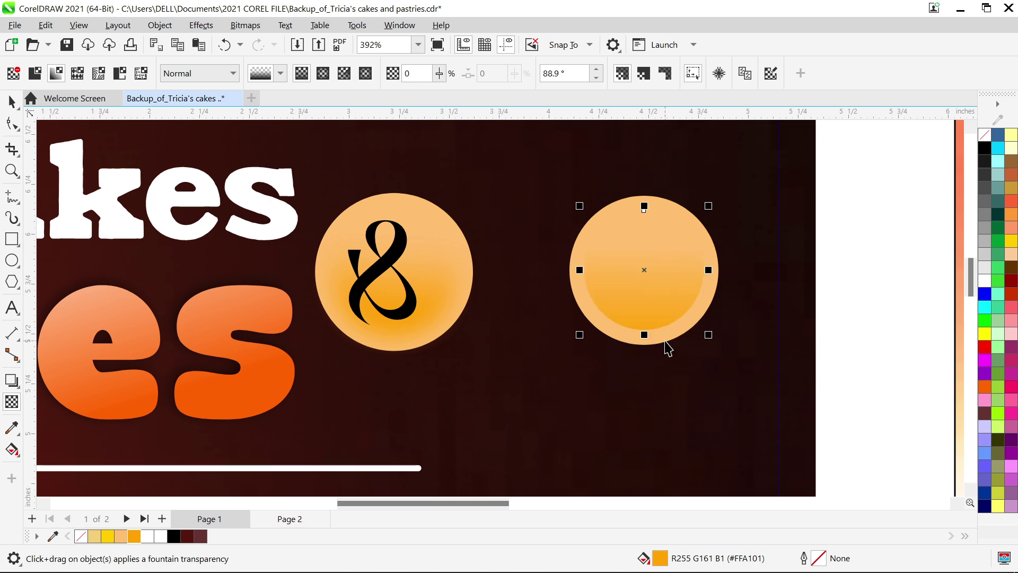
Step: Apply a Gaussian blur with a radius of 9.9 pixels to the inner orange circle
left_click(202, 24)
mouse_move(232, 118)
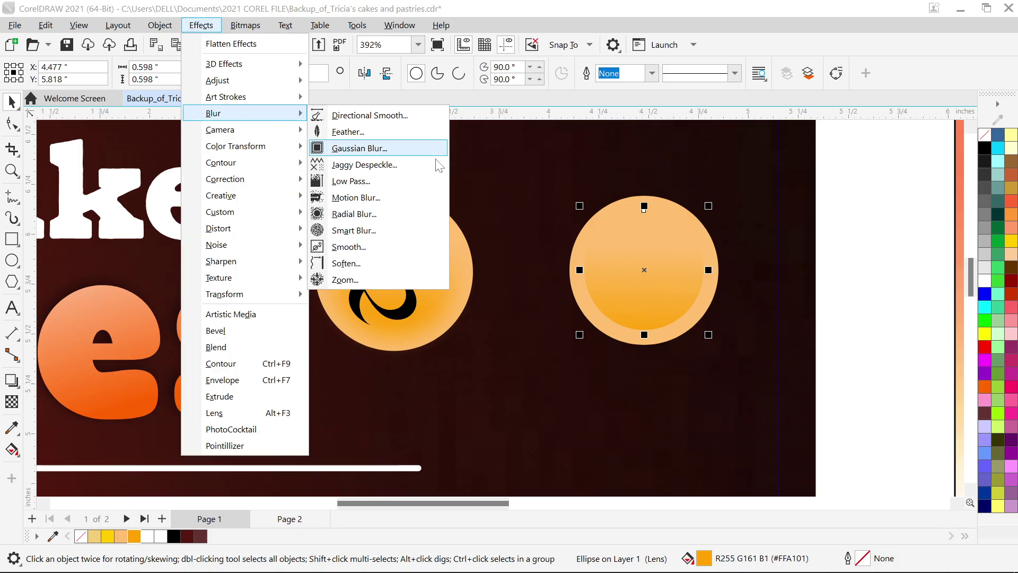
left_click(388, 158)
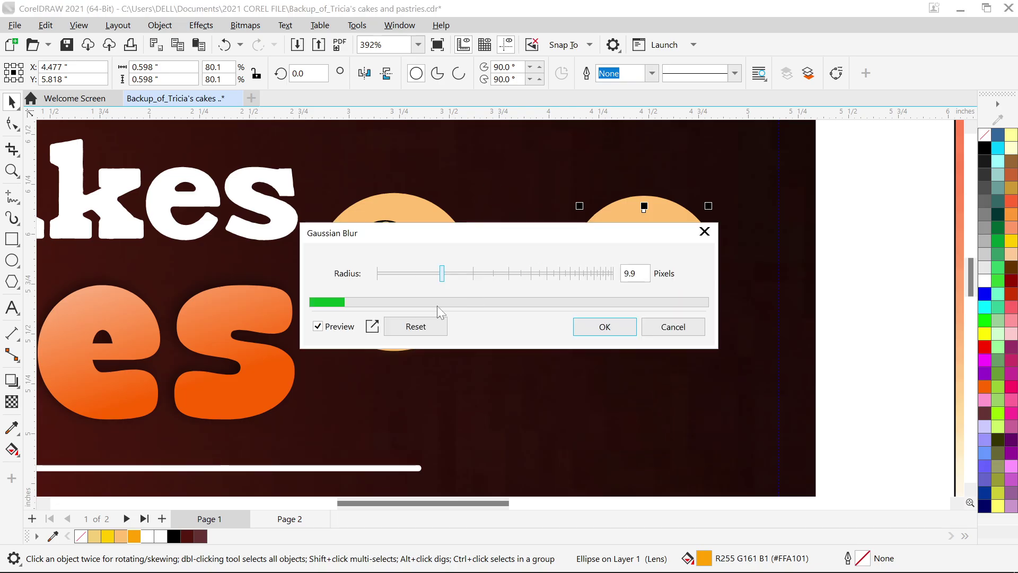
left_click_drag(610, 235, 386, 340)
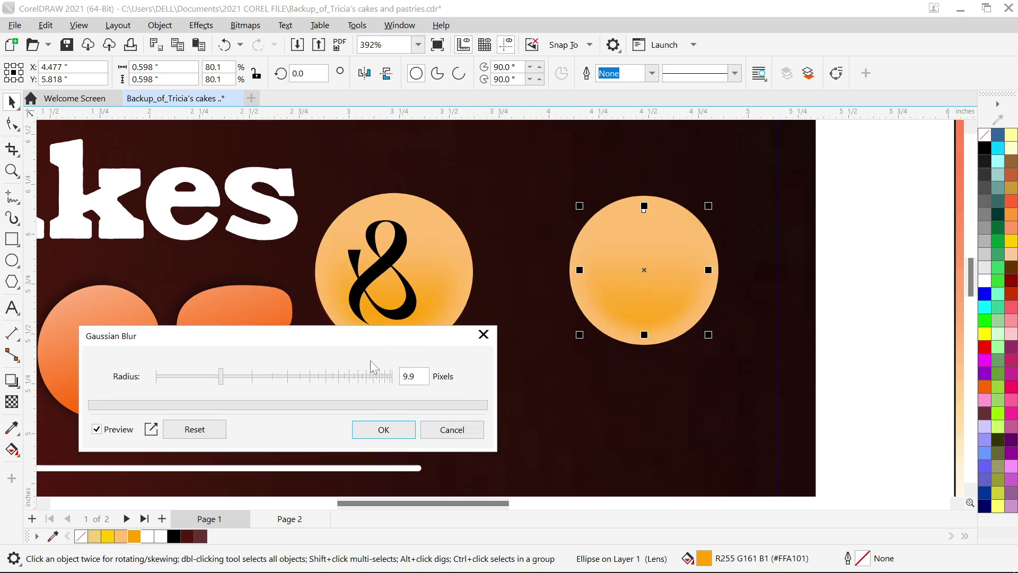
left_click(385, 430)
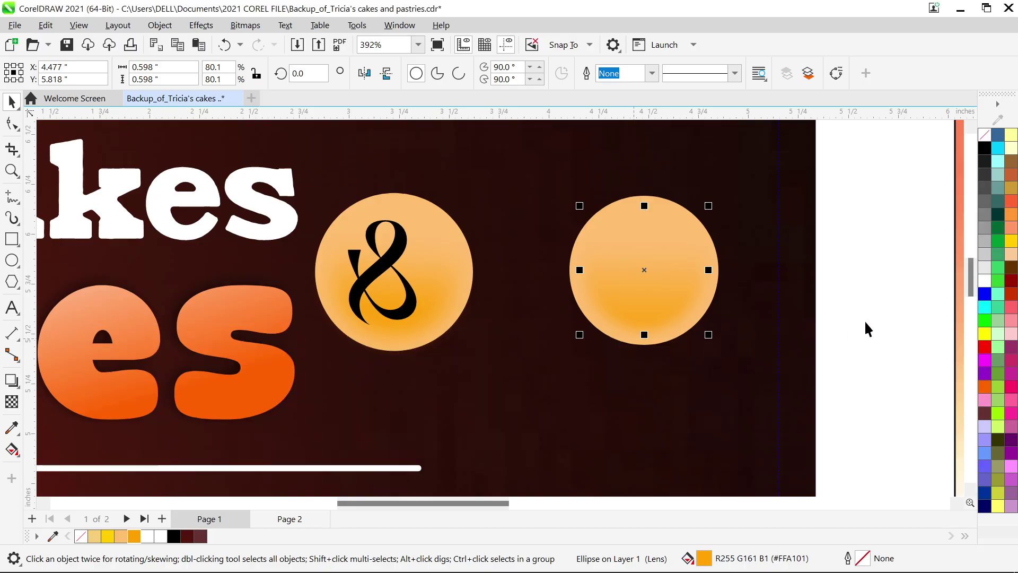
left_click(864, 318)
Step: Delete the practice circles beside the original ampersand badge
left_click(697, 275)
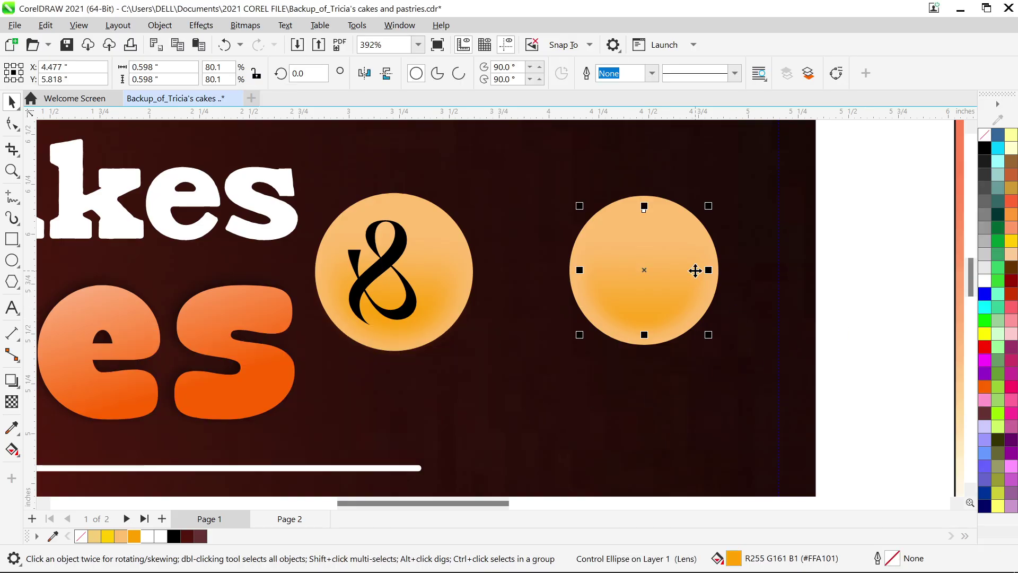
key("Delete")
key("F4")
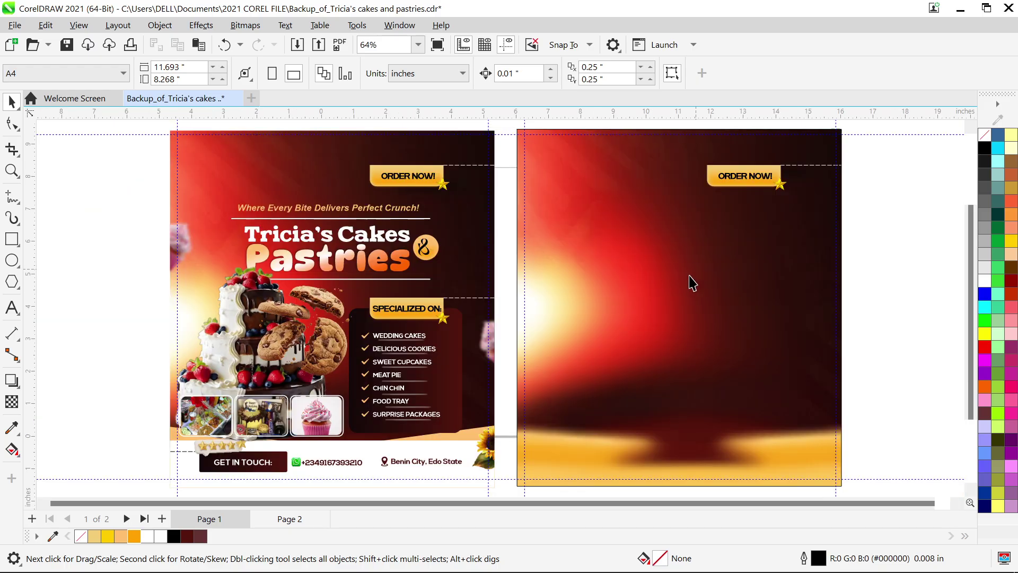
Step: Copy the grouped heading from the original flyer straight across into the new frame at the same height
left_click(403, 263)
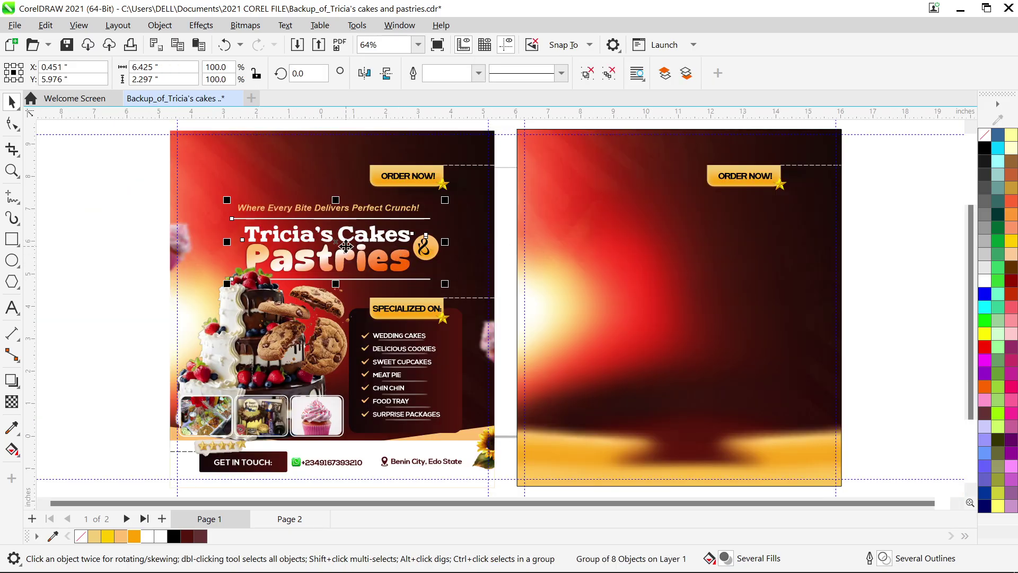
left_click_drag(377, 247, 666, 234)
left_click(911, 271)
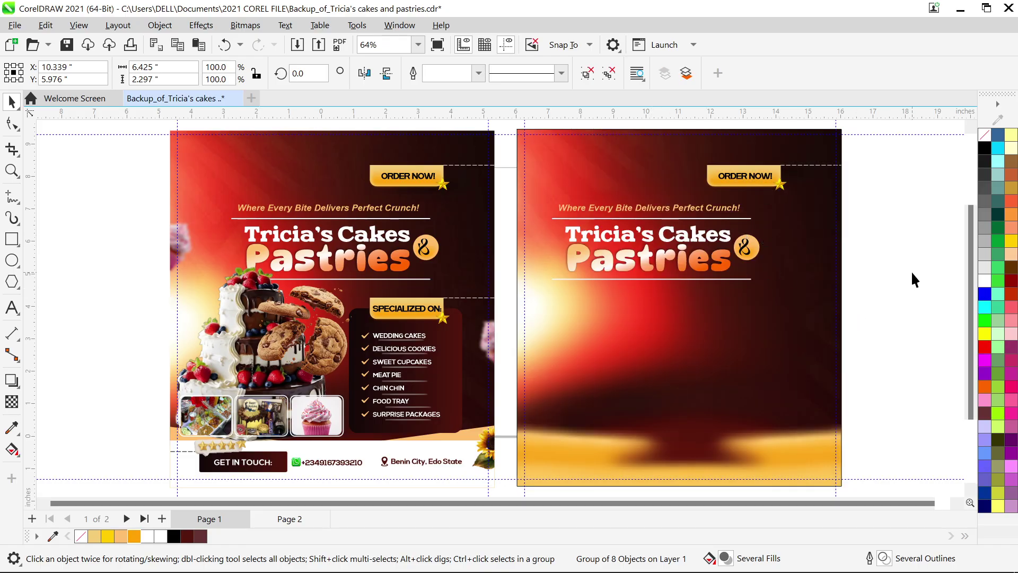
Step: Center the copied heading group horizontally within the new background frame
left_click(663, 263)
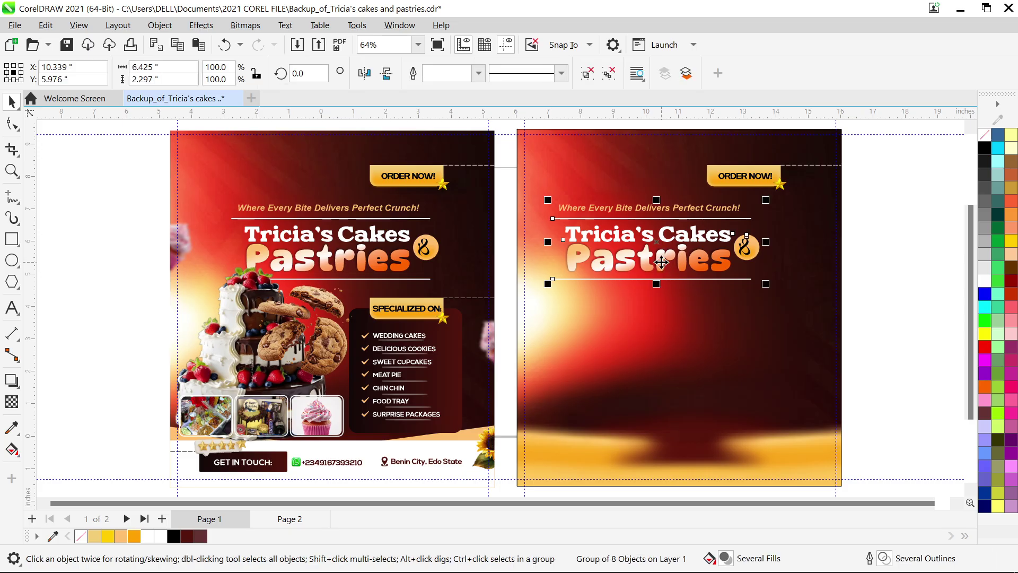
left_click(705, 324, "shift")
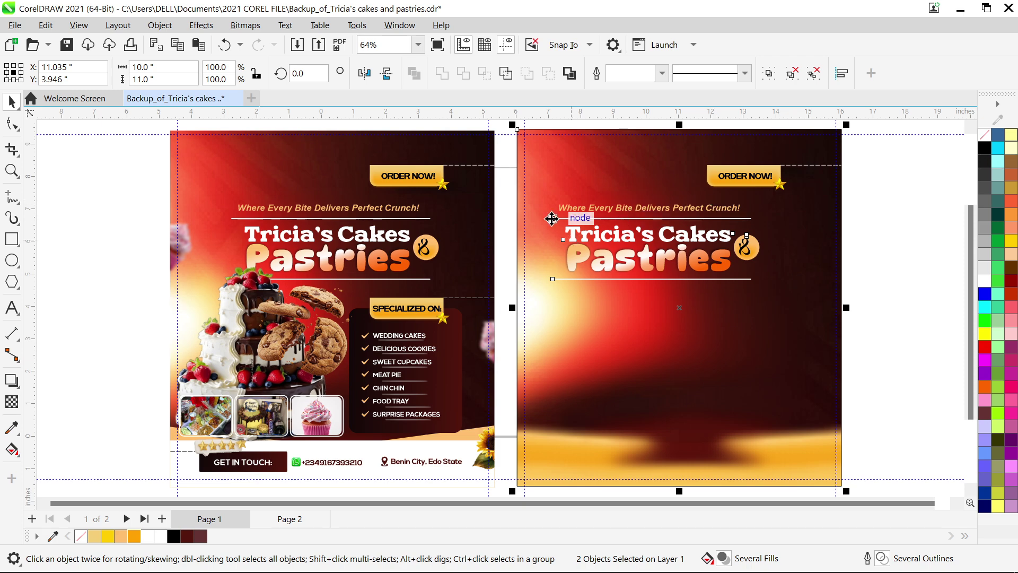
scroll(551, 217, "up", 3)
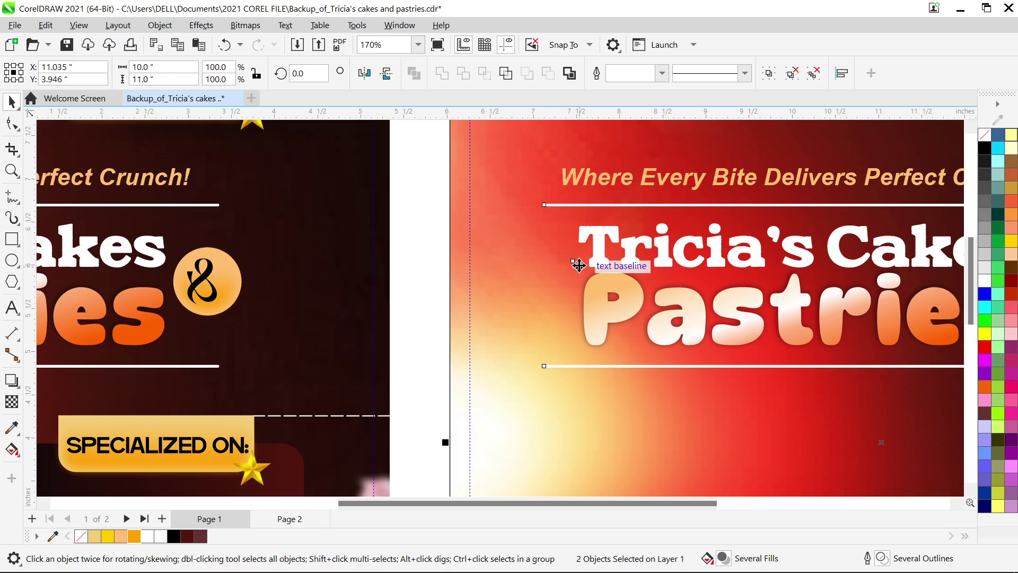
scroll(695, 313, "down", 3)
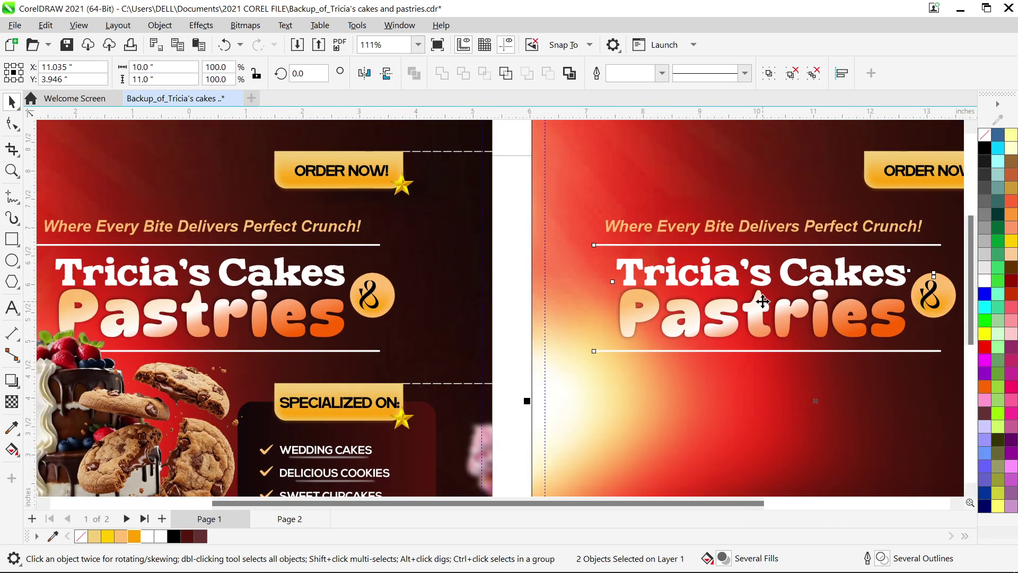
scroll(762, 301, "down", 1)
scroll(864, 340, "down", 1)
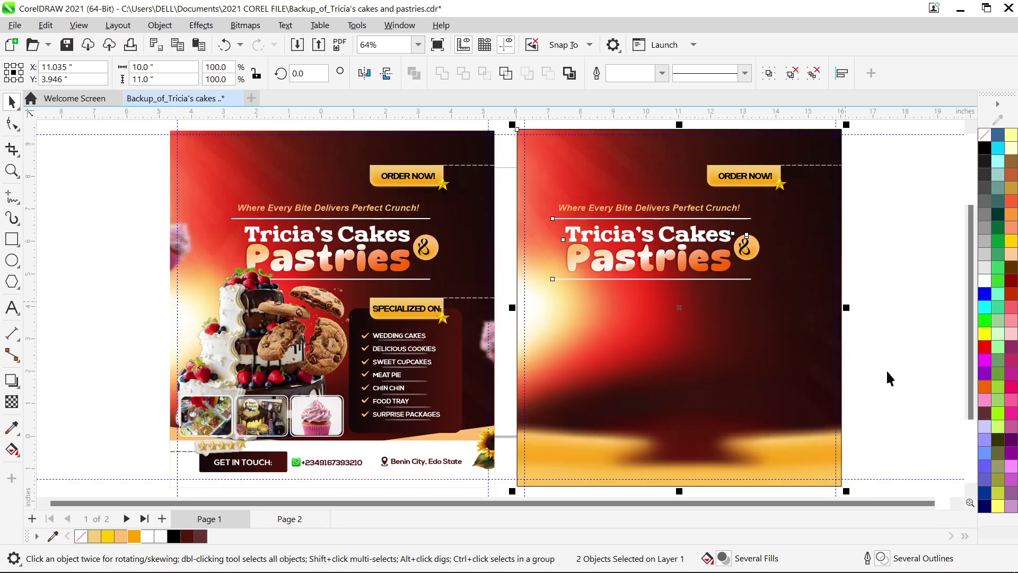
key("c")
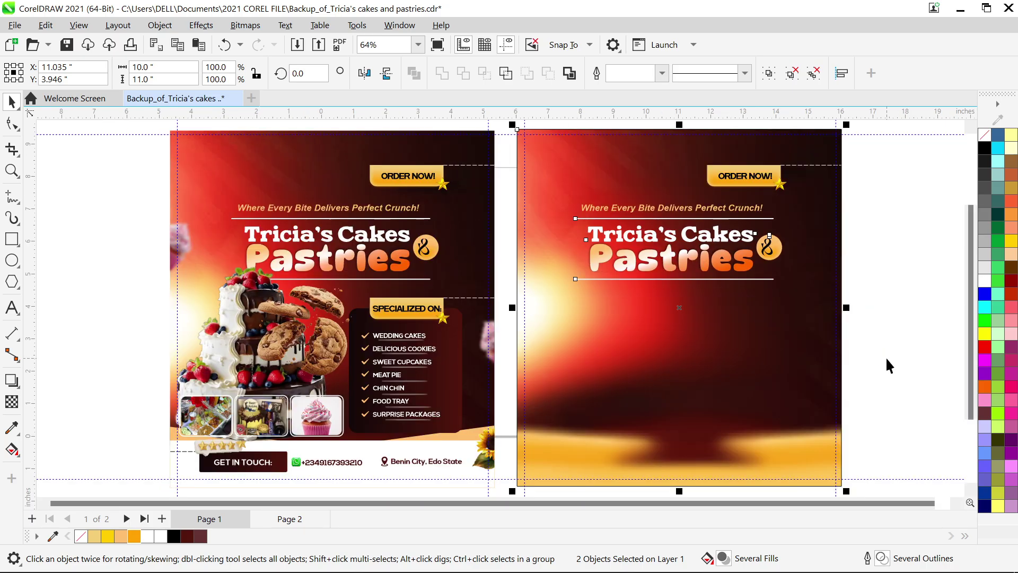
Step: Undo the last alignment of the title group on the right-hand design and centre it horizontally on the background again
key("ctrl+z")
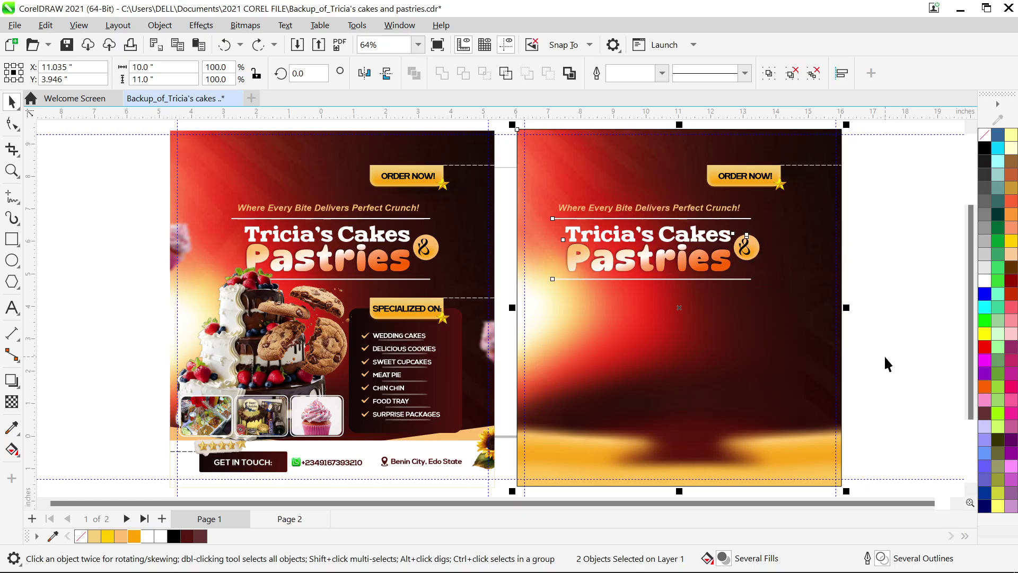
key("c")
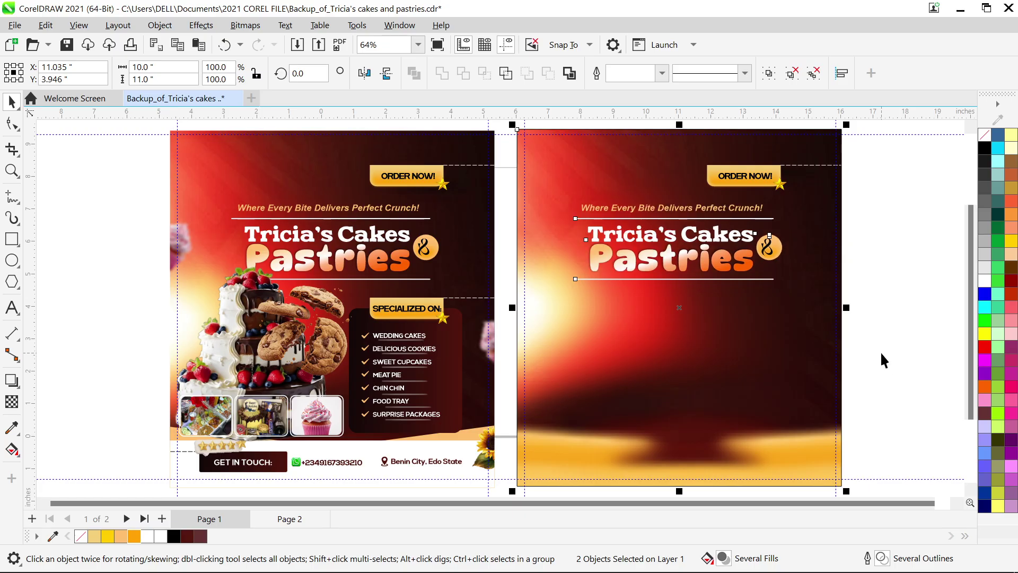
left_click(876, 351)
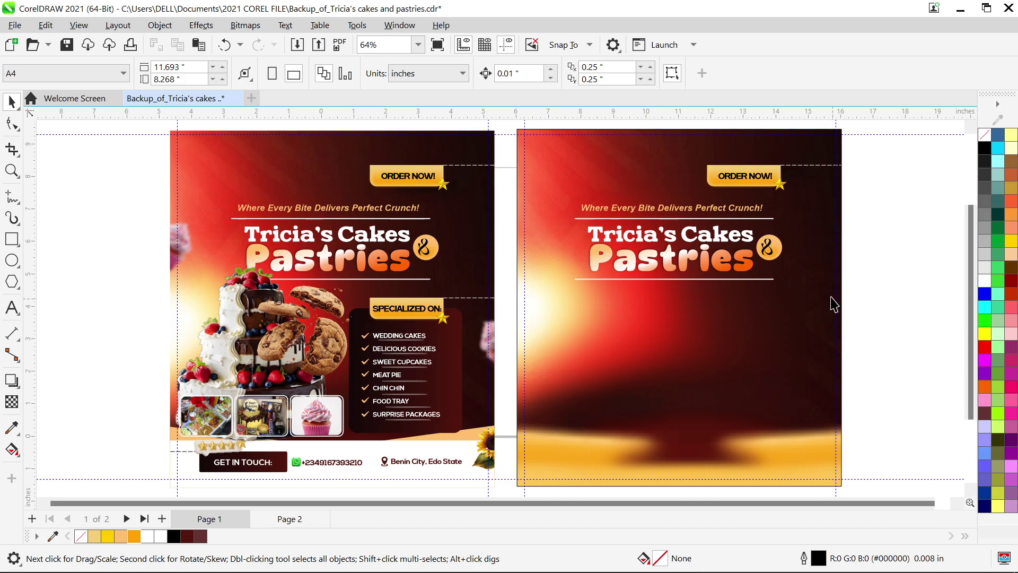
Step: Move the broken-cookies image off the finished flyer onto the blank workspace beside it
left_click(264, 374)
scroll(265, 371, "up", 4)
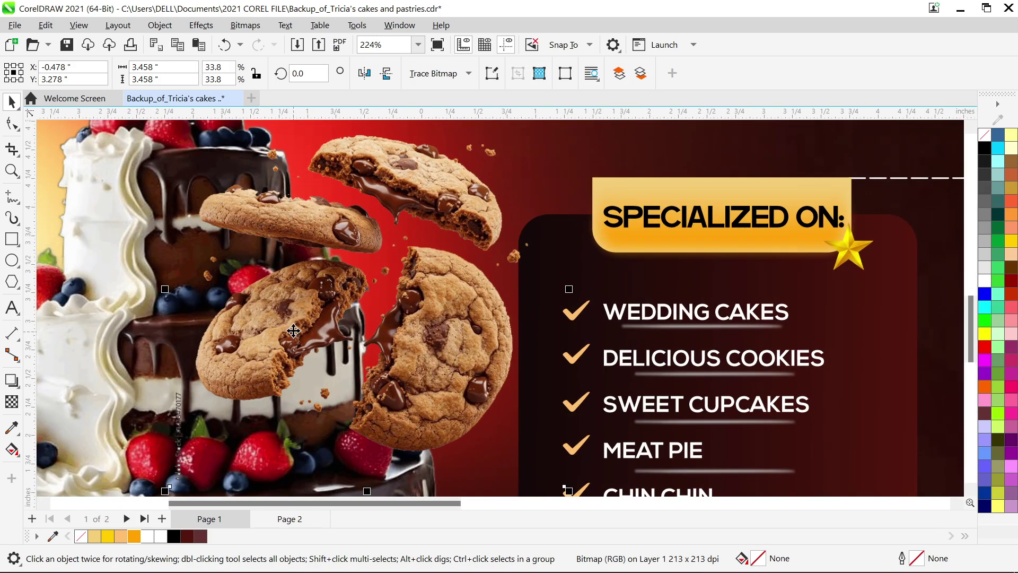
scroll(296, 330, "down", 4)
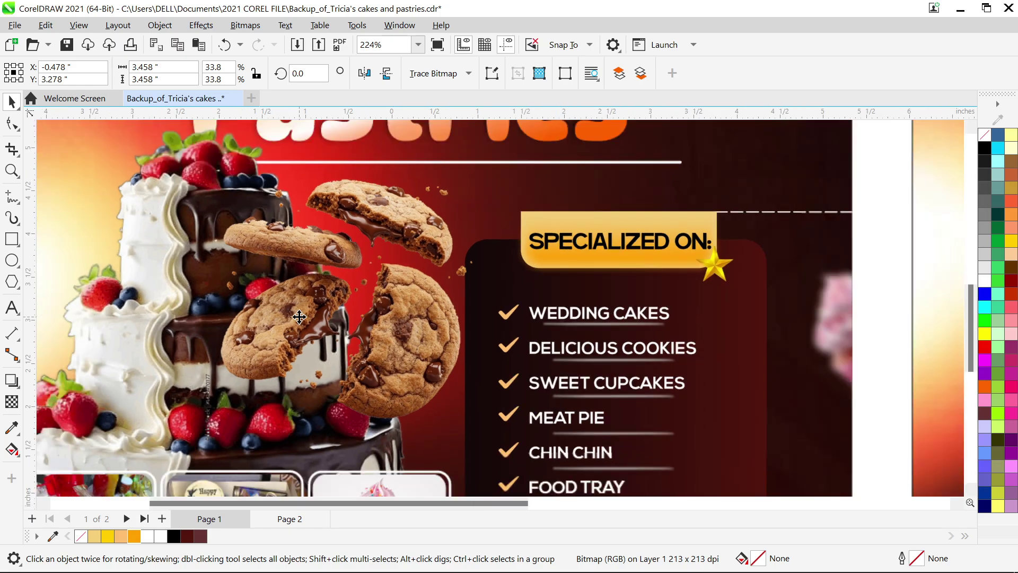
left_click_drag(327, 354, 102, 347)
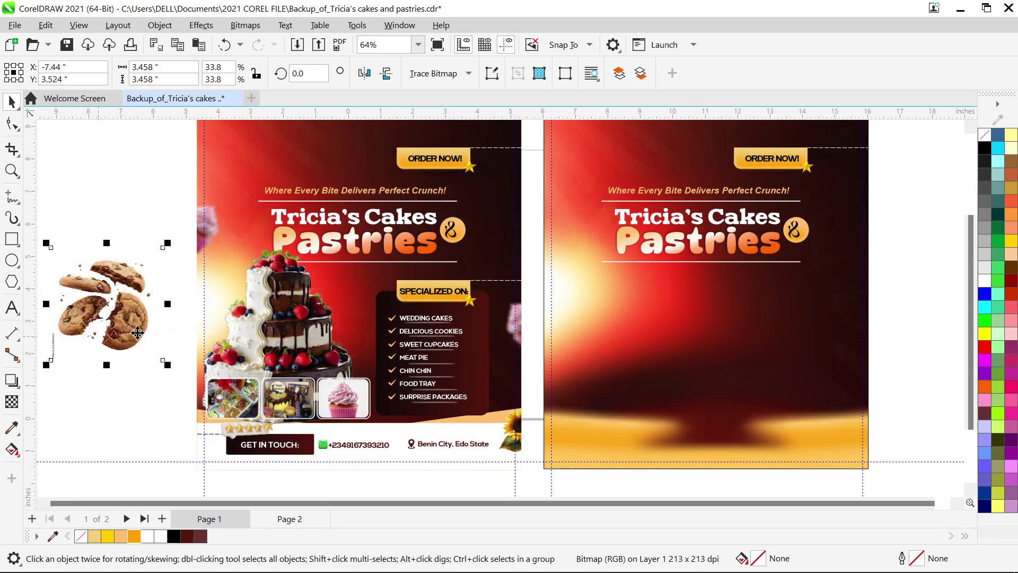
scroll(102, 346, "up", 2)
scroll(102, 347, "down", 3)
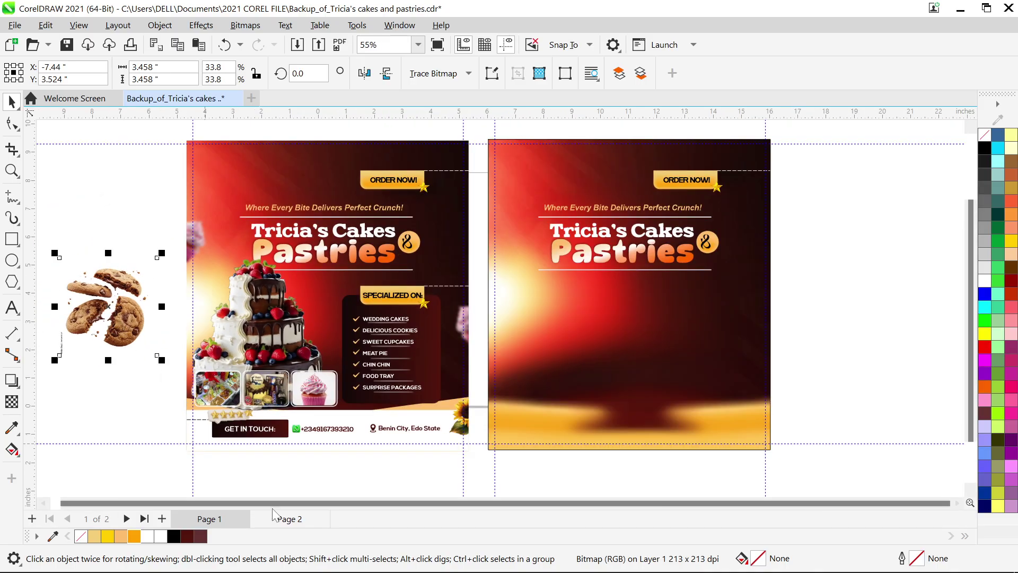
left_click_drag(271, 504, 249, 506)
scroll(133, 366, "up", 1)
left_click(153, 346)
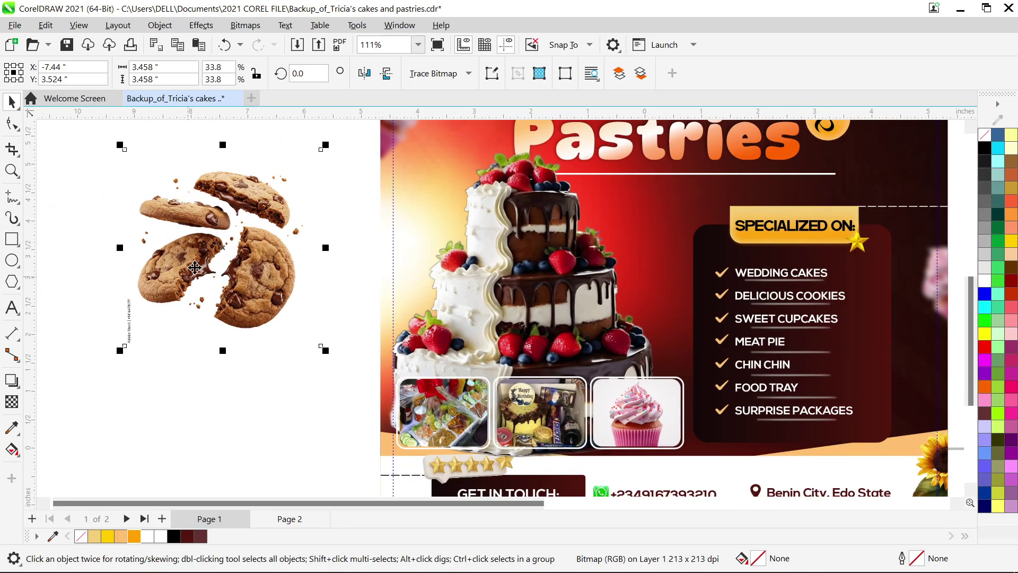
scroll(177, 297, "up", 2)
left_click_drag(229, 282, 222, 308)
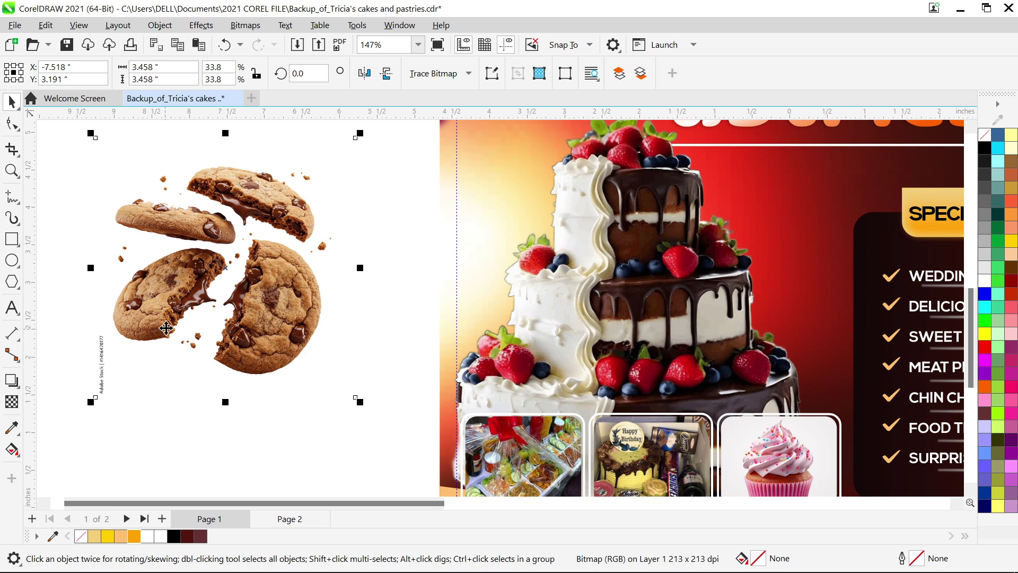
Step: Crop the stock watermark off the cookies image by adding two outline nodes around its lower-left corner and removing the corner node
scroll(136, 358, "up", 1)
scroll(102, 305, "up", 2)
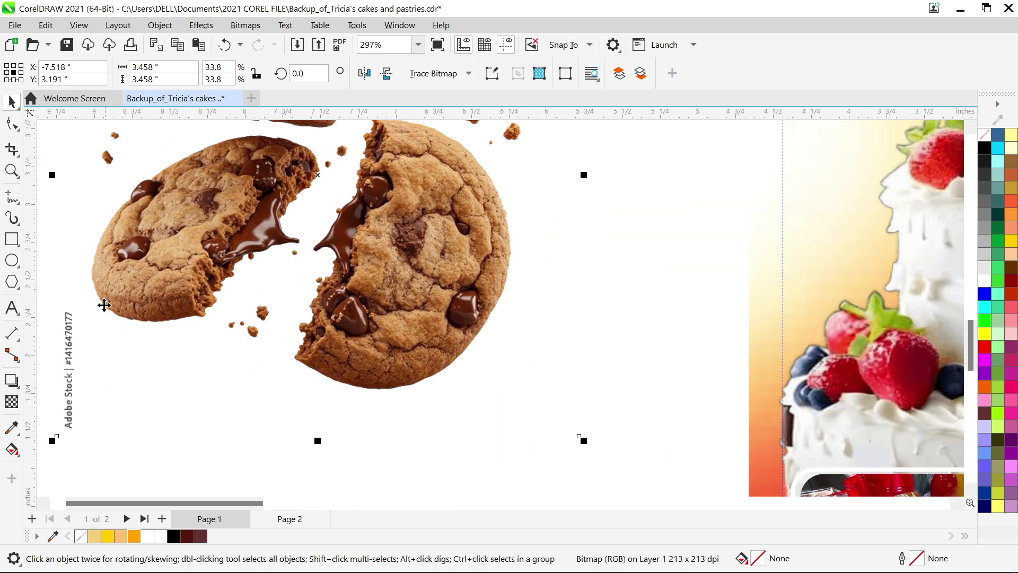
scroll(177, 268, "down", 3)
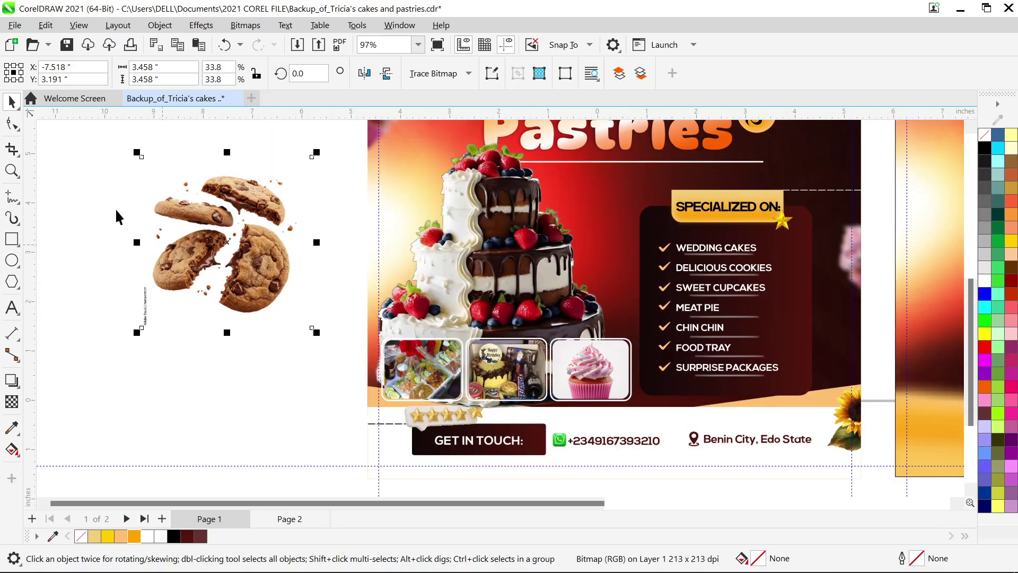
left_click(11, 124)
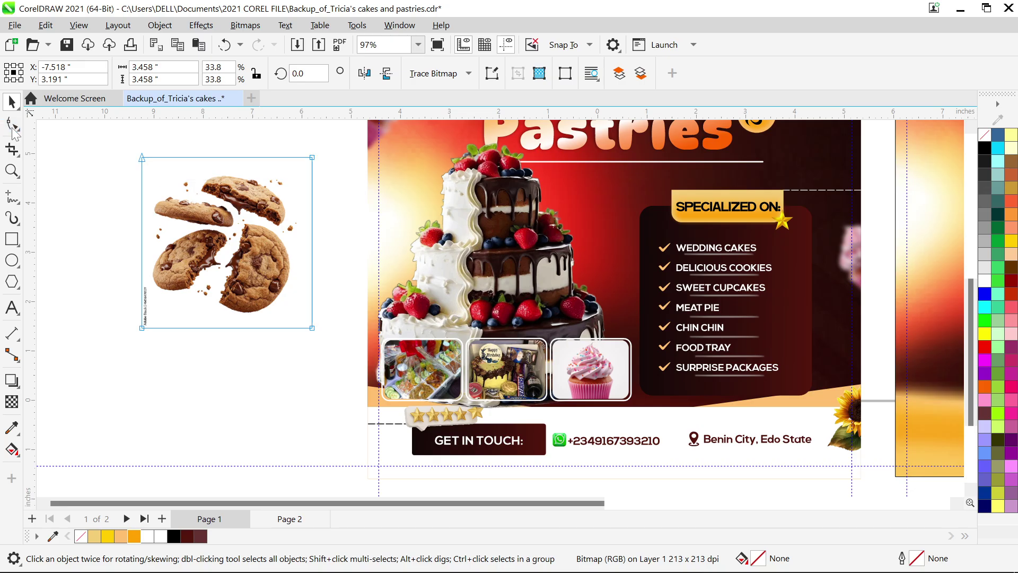
double_click(142, 275)
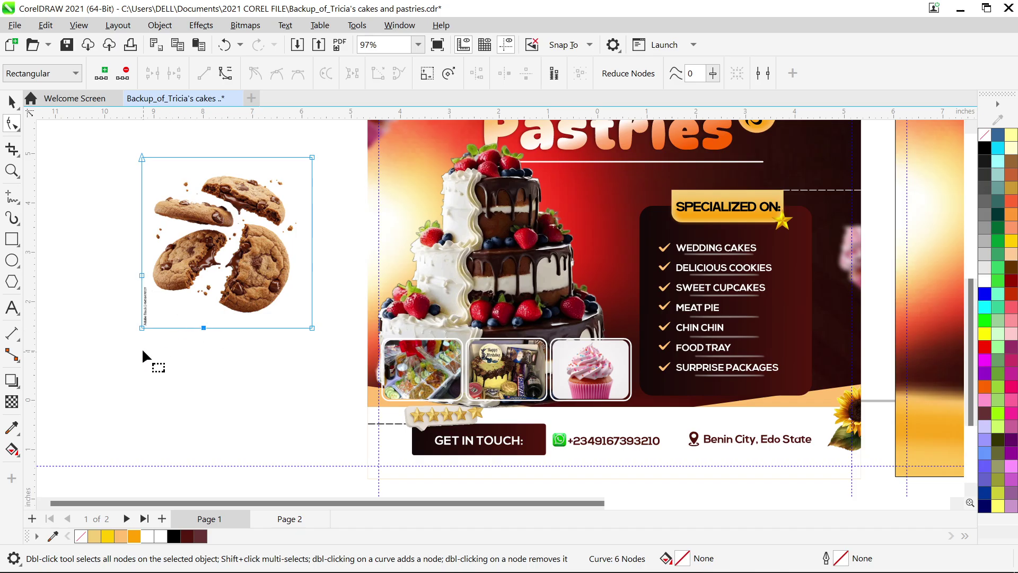
double_click(139, 328)
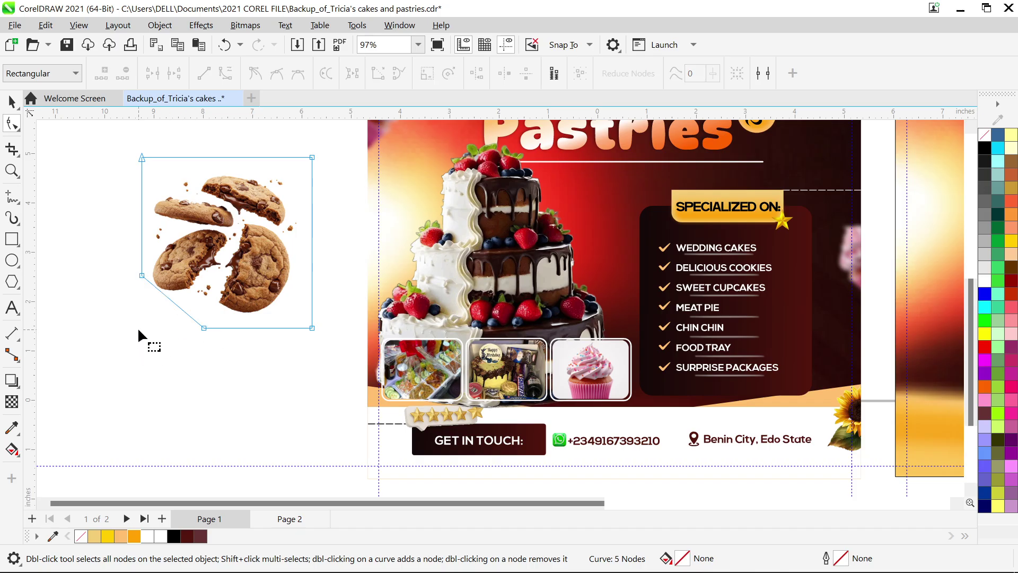
key("space")
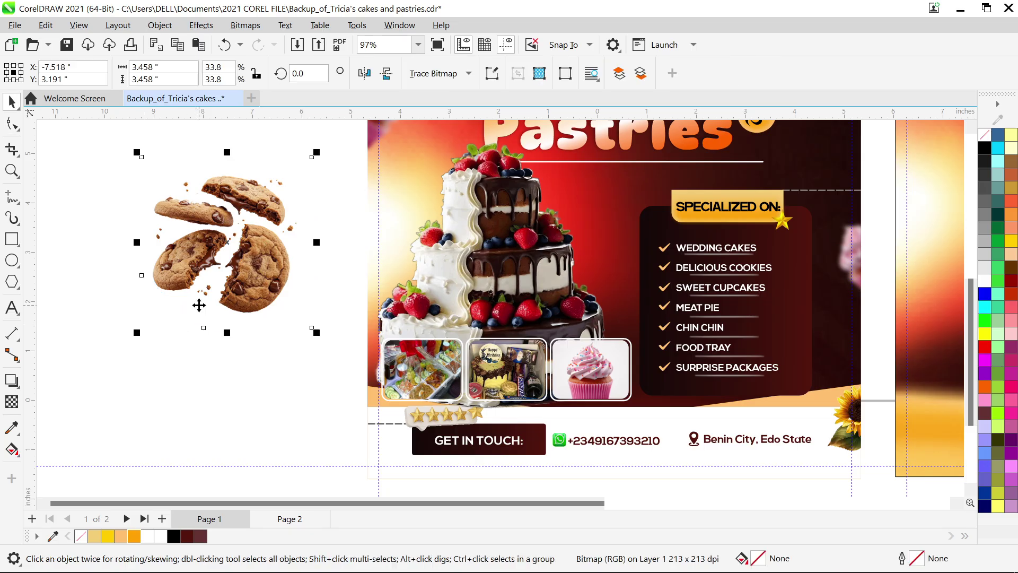
left_click(254, 378)
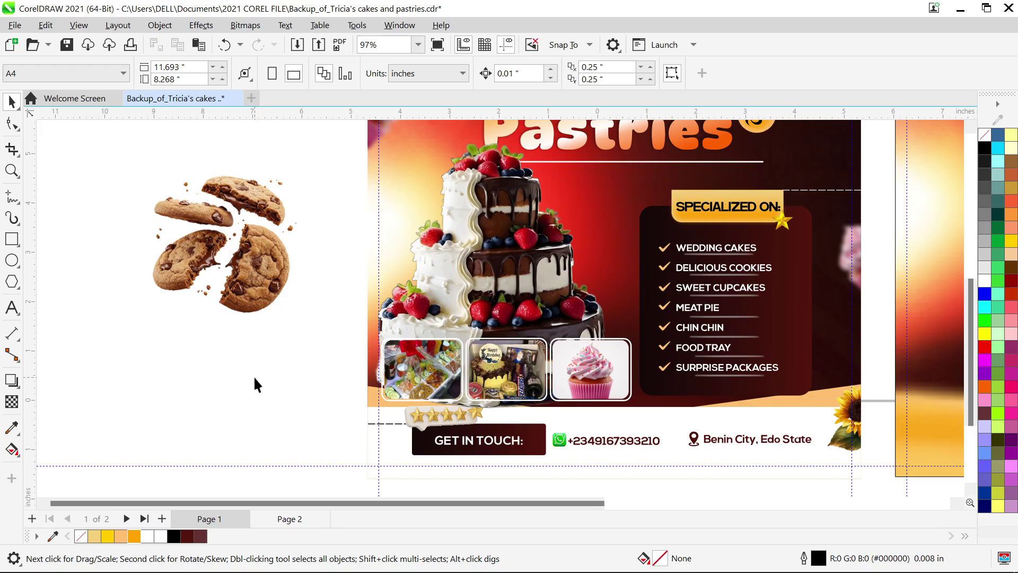
Step: Move the cropped cookies image back onto the flyer over the cake and nudge it slightly right and up
left_click(266, 262)
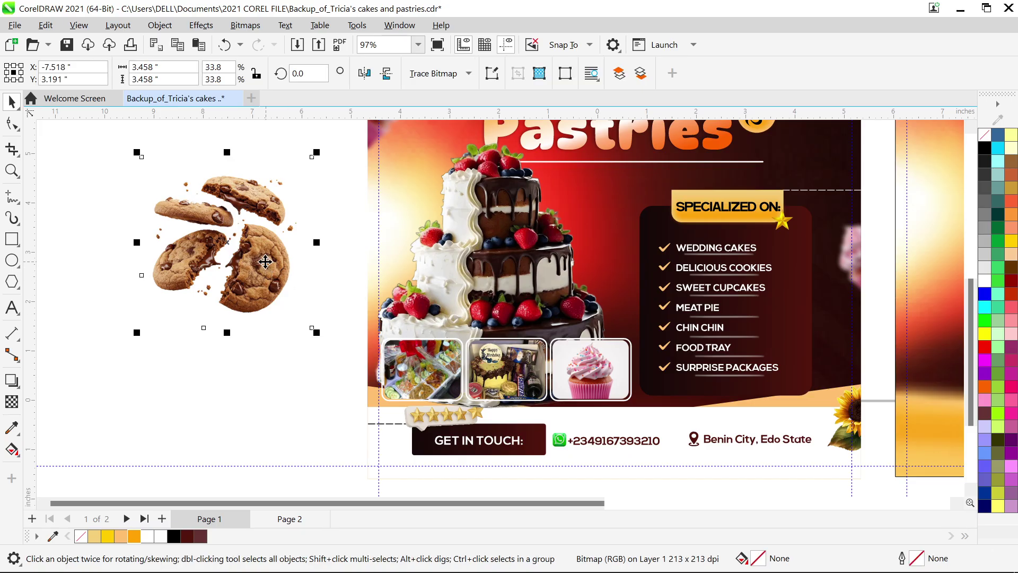
left_click_drag(263, 263, 612, 269)
key("Right")
key("Right")
key("Right")
key("Right")
key("Right")
key("Right")
key("Right")
key("Right")
key("Right")
key("Right")
key("Right")
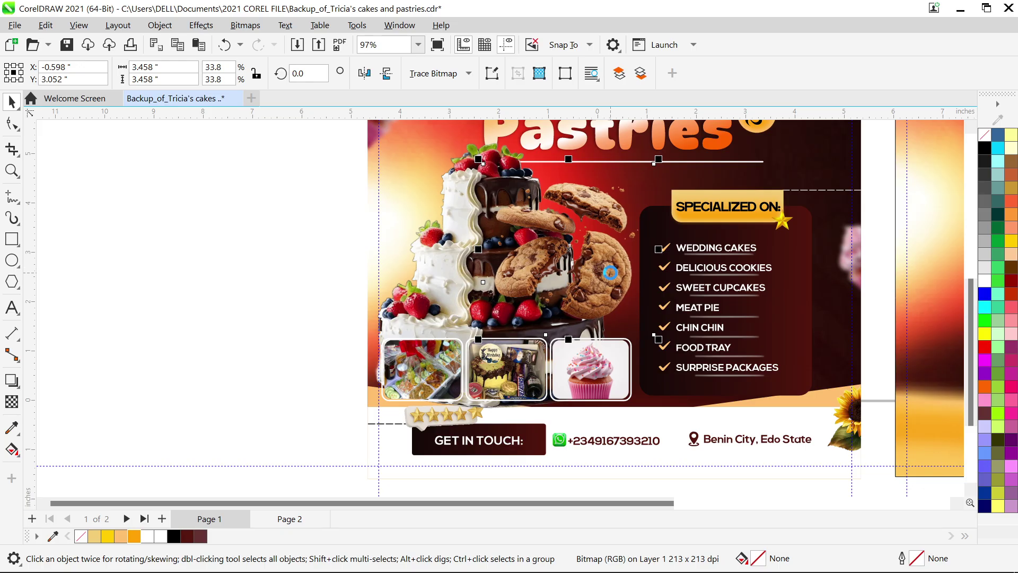
key("Up")
key("Up")
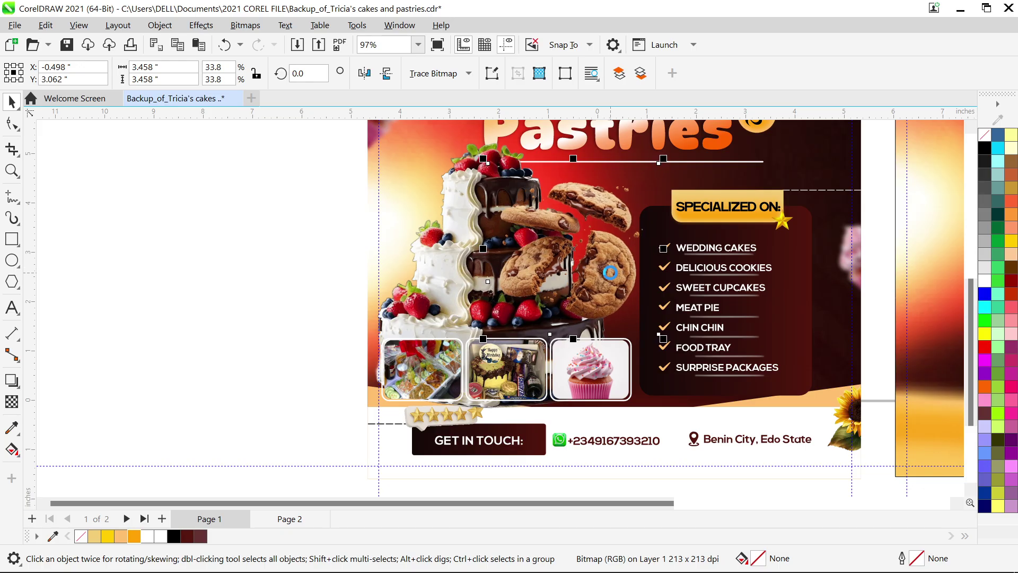
Step: Draw a rectangle about 1.72 by 1.58 in over the cake, just above the leftmost food photo
left_click(381, 342)
scroll(382, 335, "up", 5)
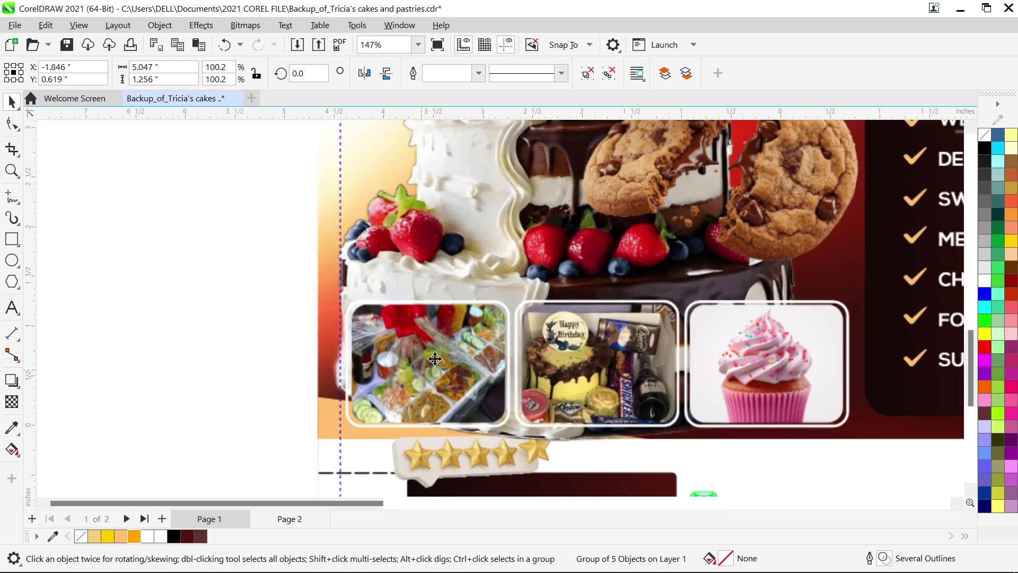
left_click(11, 239)
scroll(71, 220, "down", 2)
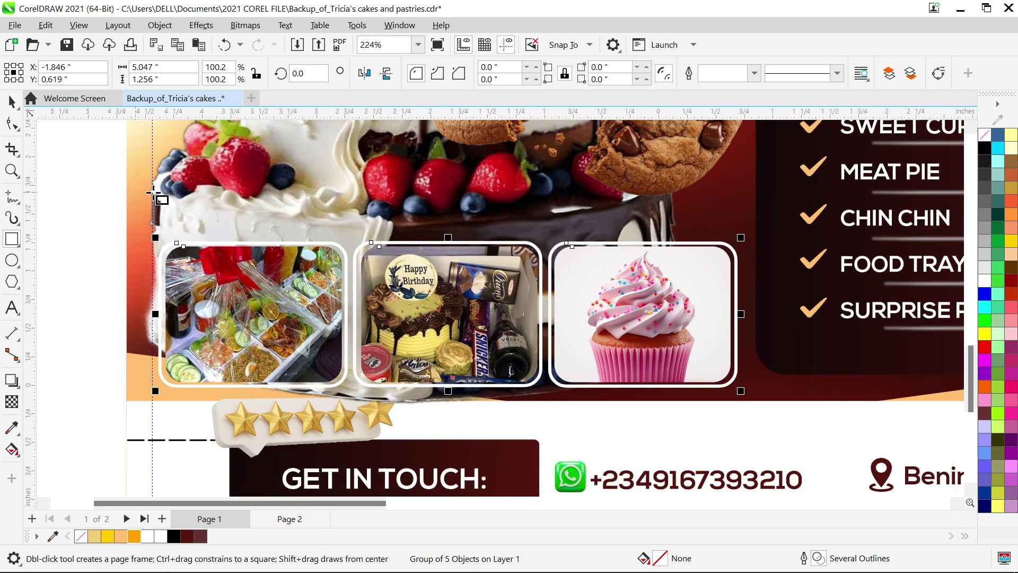
scroll(257, 398, "down", 1)
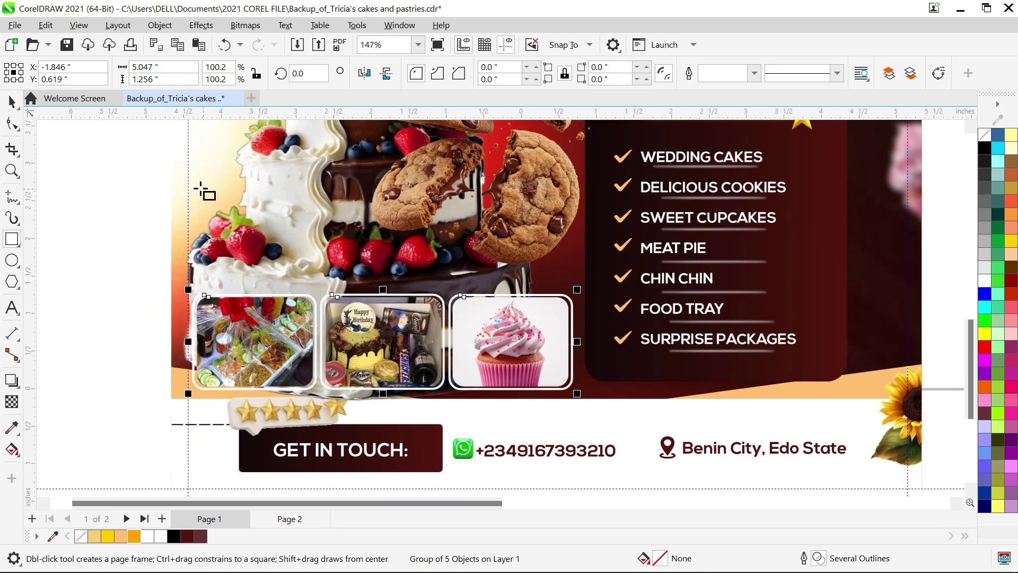
mouse_move(181, 167)
left_mouse_down()
mouse_move(202, 200)
mouse_move(369, 261)
mouse_move(309, 285)
left_mouse_up()
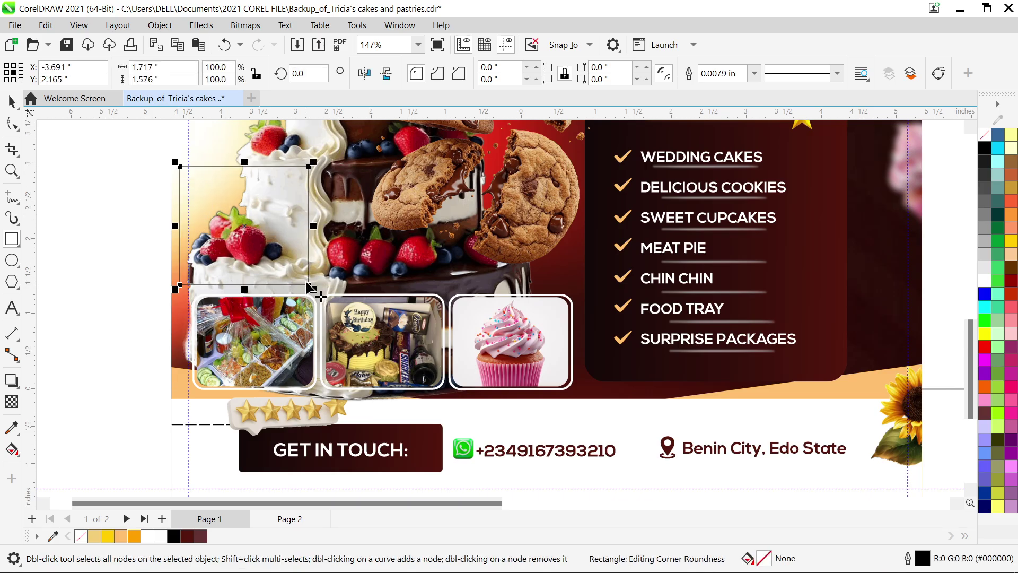
key("space")
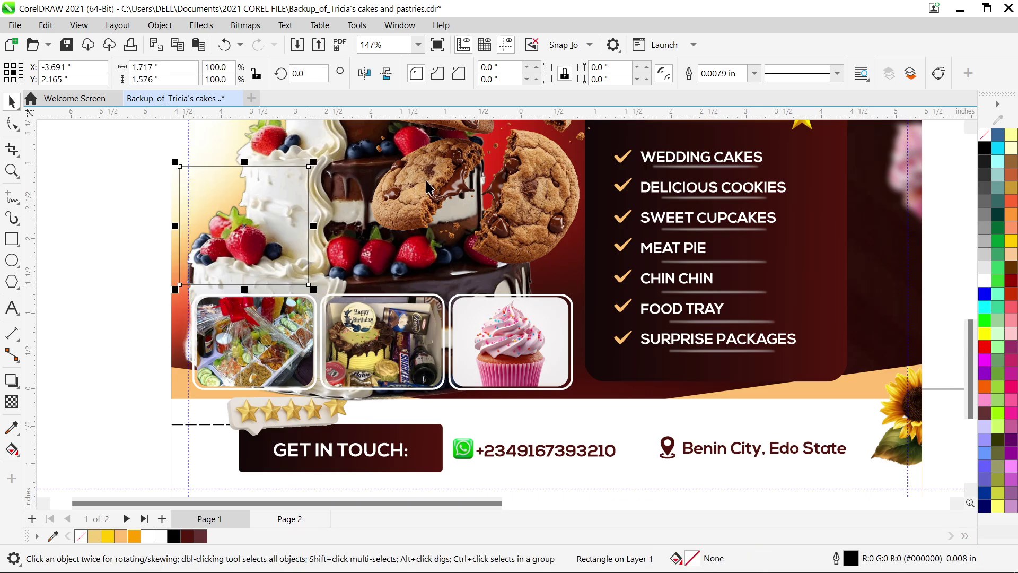
Step: Round all corners of the new rectangle to a radius of about 0.13 in
left_click(11, 125)
scroll(154, 212, "up", 2)
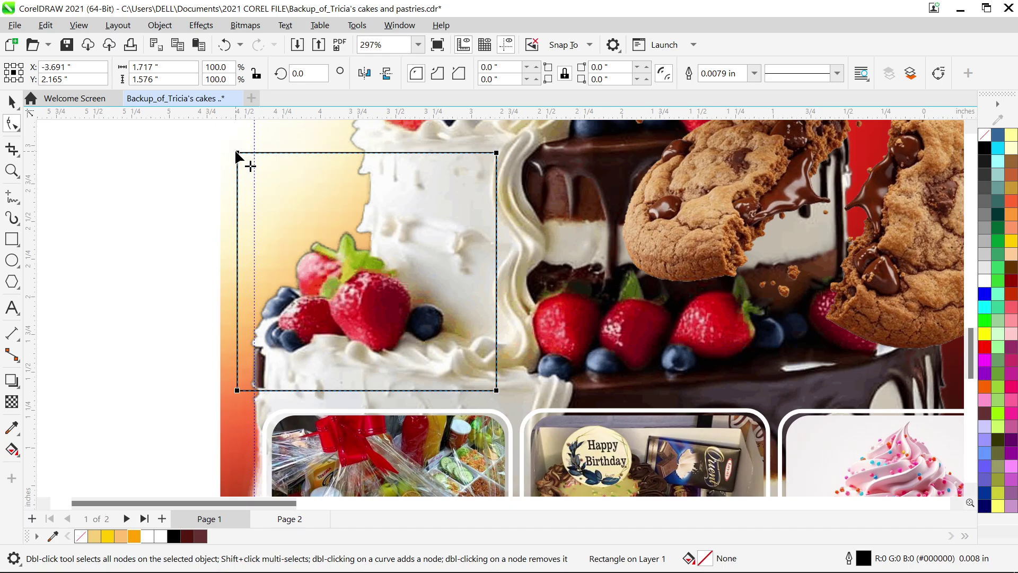
left_click_drag(237, 153, 268, 159)
scroll(349, 293, "down", 2)
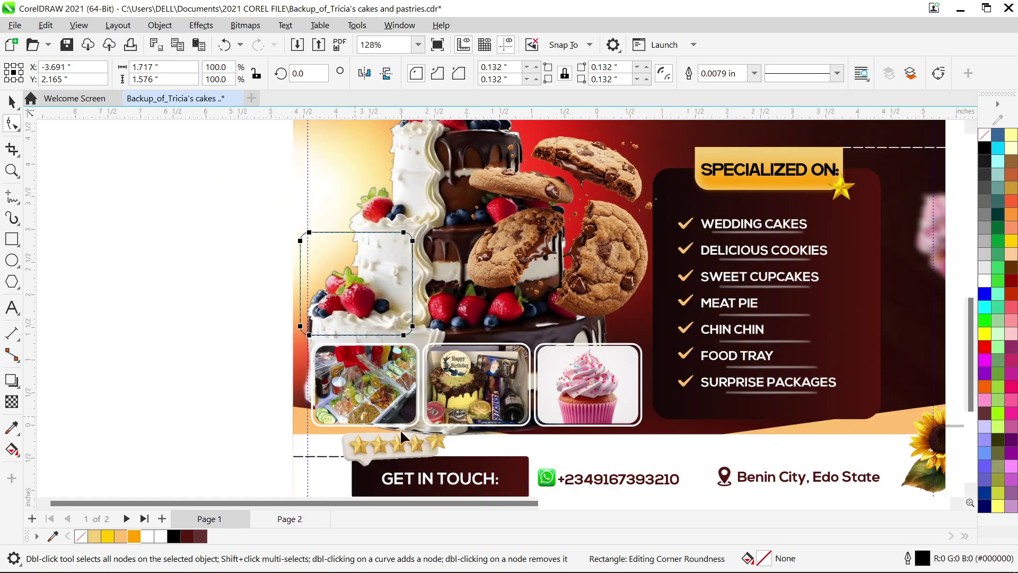
key("space")
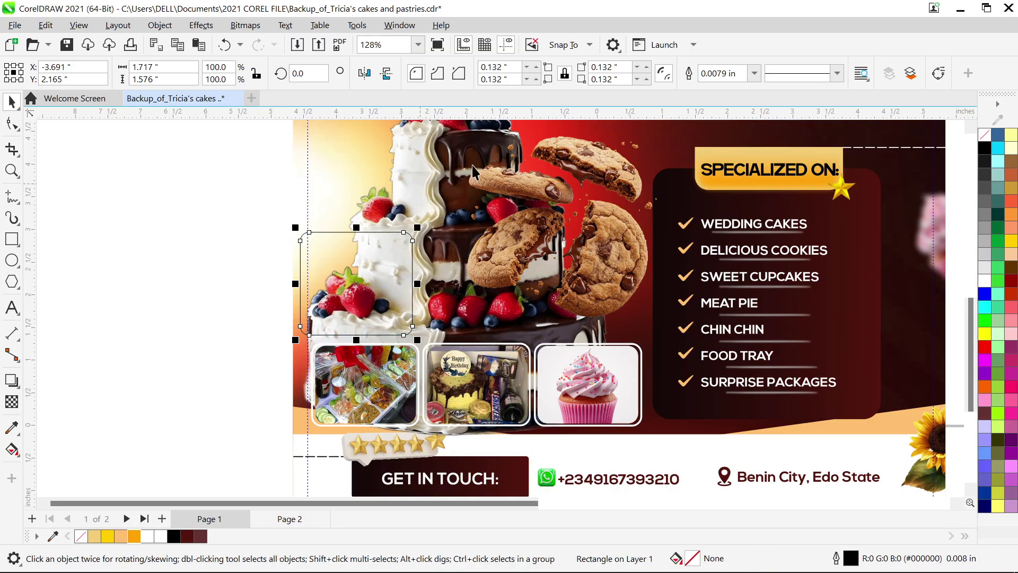
Step: Give the rounded rectangle a white outline 0.028 in wide
left_click(747, 74)
left_click(754, 73)
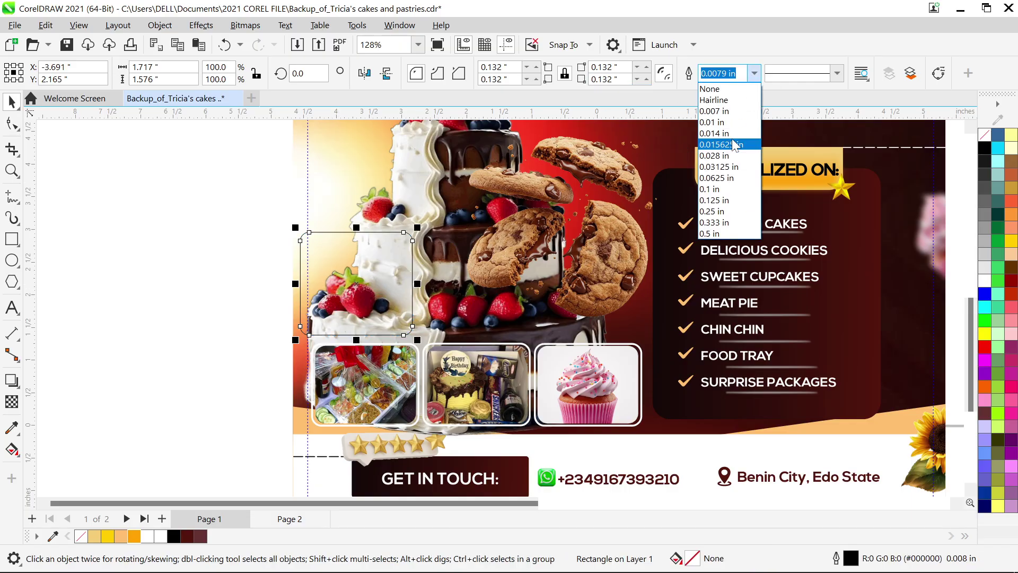
left_click(733, 143)
key("F12")
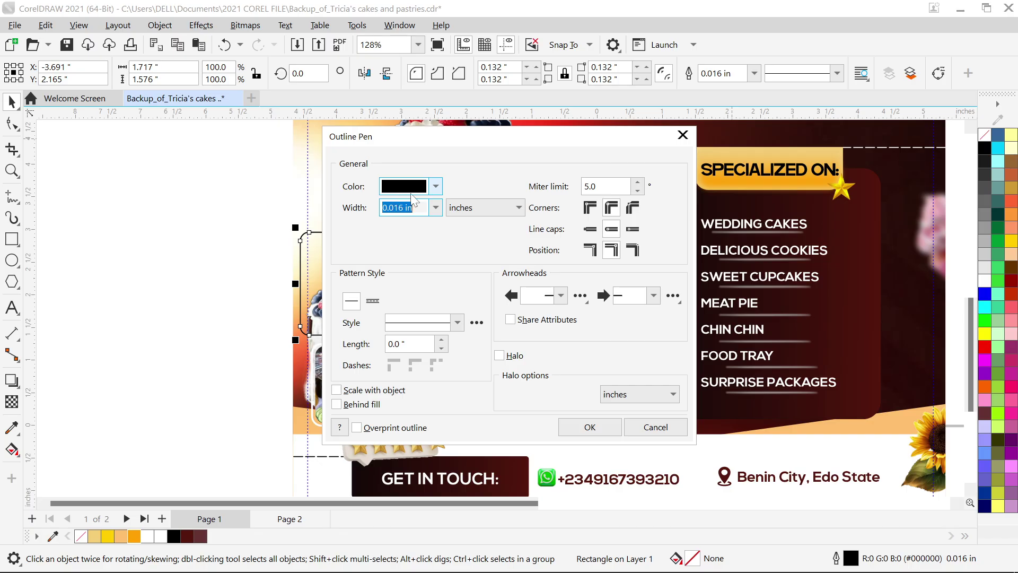
left_click(436, 186)
left_click_drag(299, 187, 376, 182)
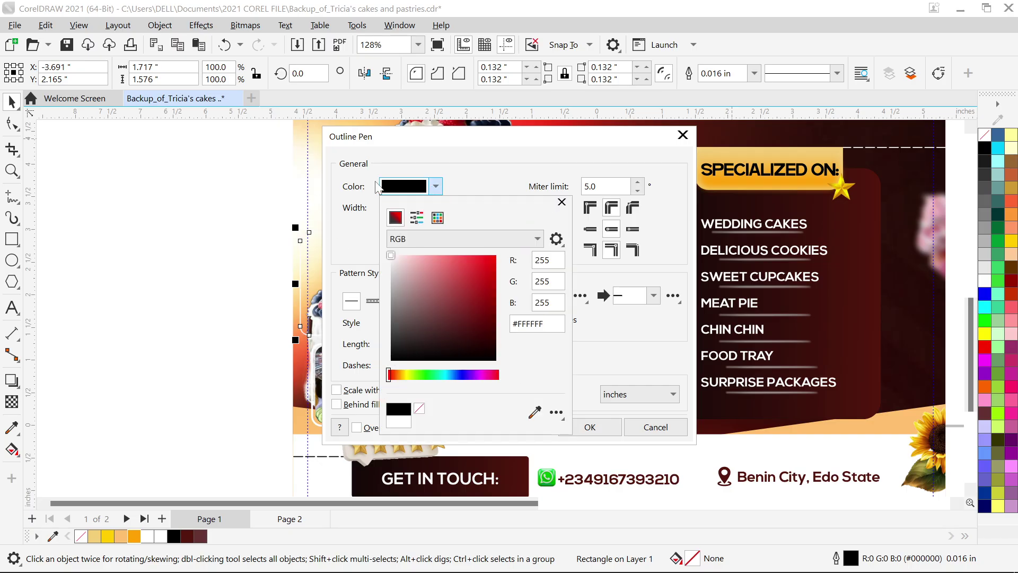
left_click(435, 186)
left_click(435, 207)
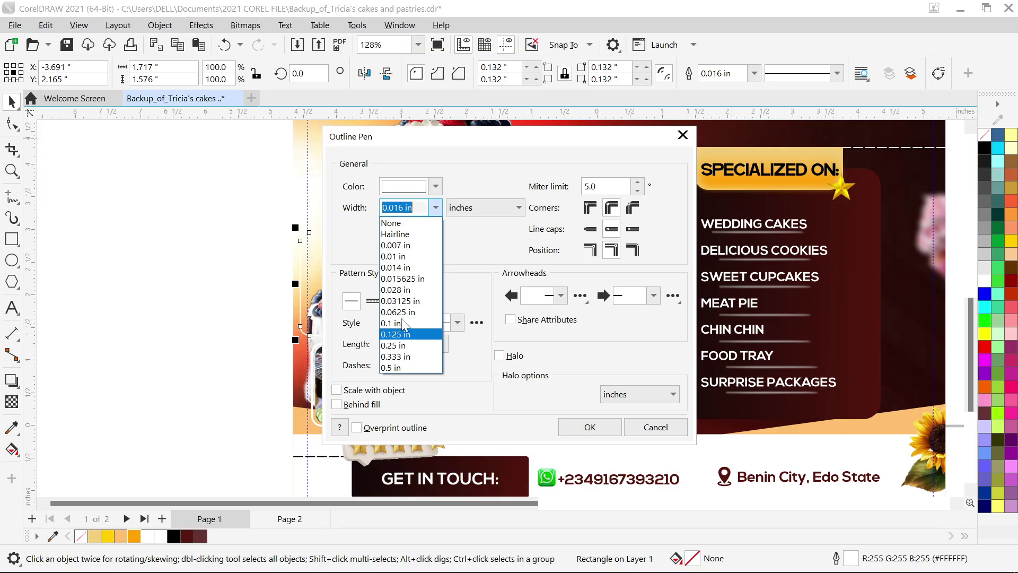
left_click(397, 292)
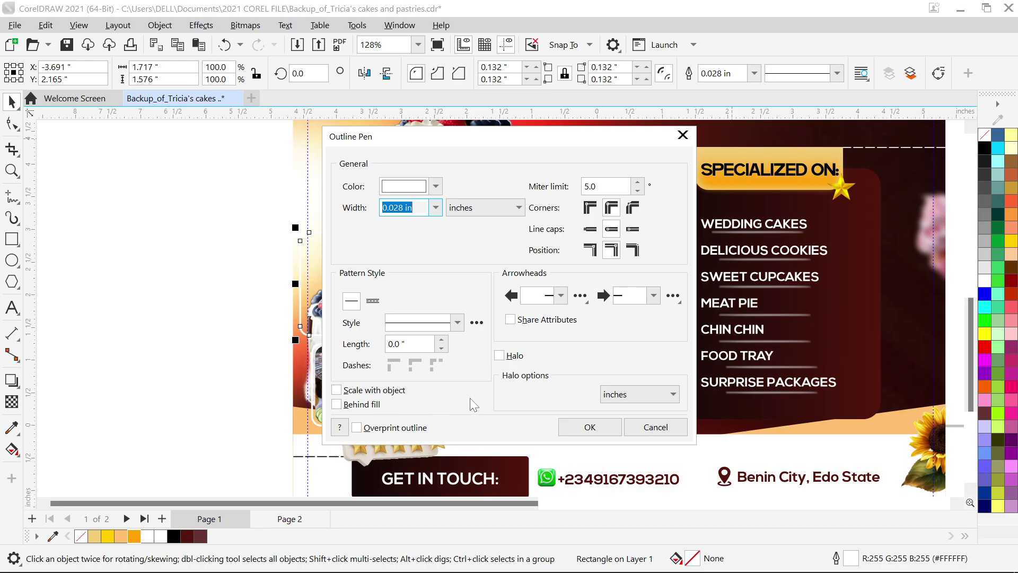
left_click(573, 431)
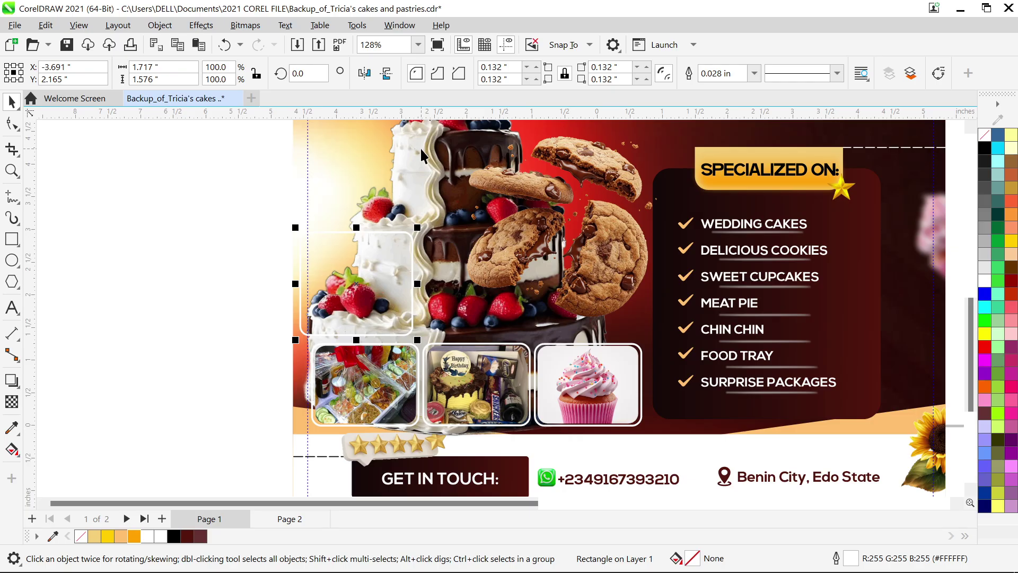
Step: Shift the white frame slightly right and down into line with the food photo below, and reduce its height to about 1.38 in
scroll(368, 254, "up", 3)
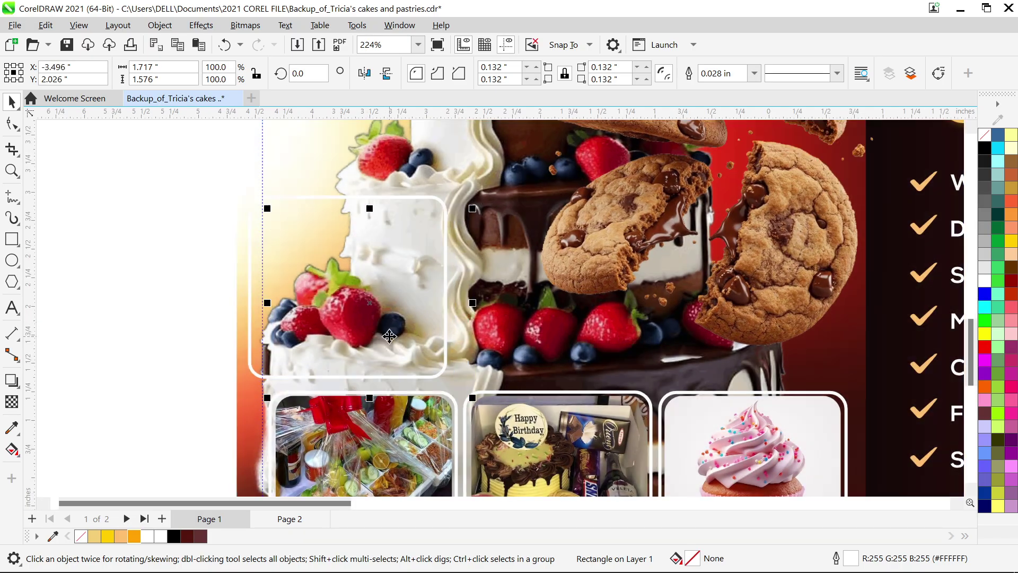
left_click_drag(369, 398, 377, 374)
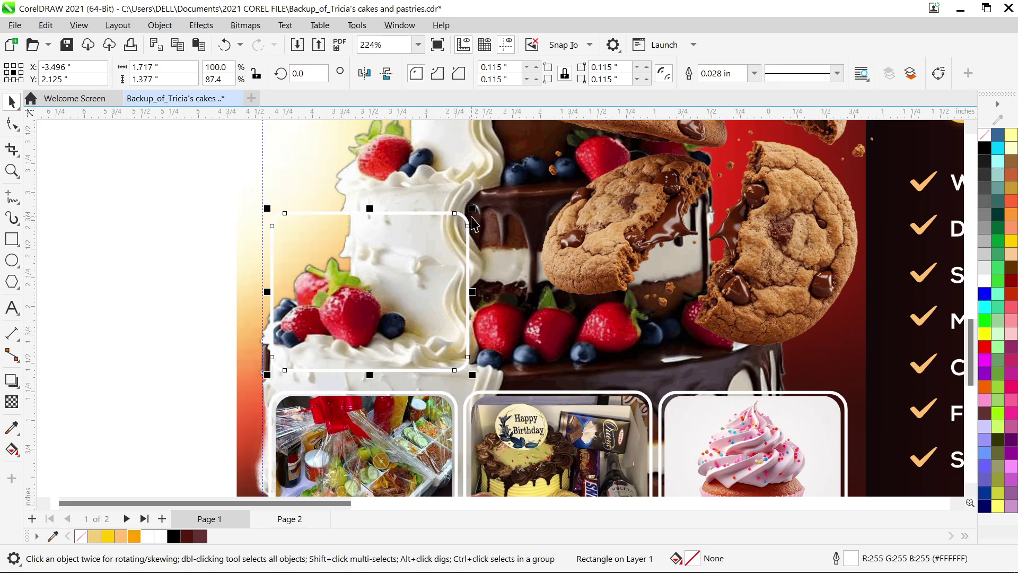
Step: Make a smaller inner copy of the white frame, 1.342 by 1.076 in, and delete both frames from the cake
left_click_drag(473, 211, 463, 224)
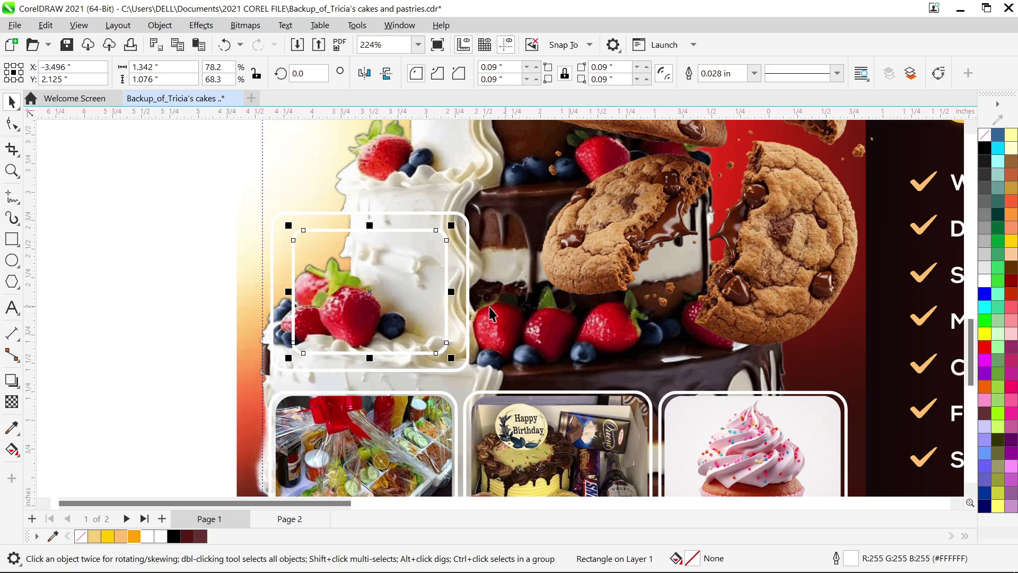
key("Delete")
left_click(465, 347)
key("Delete")
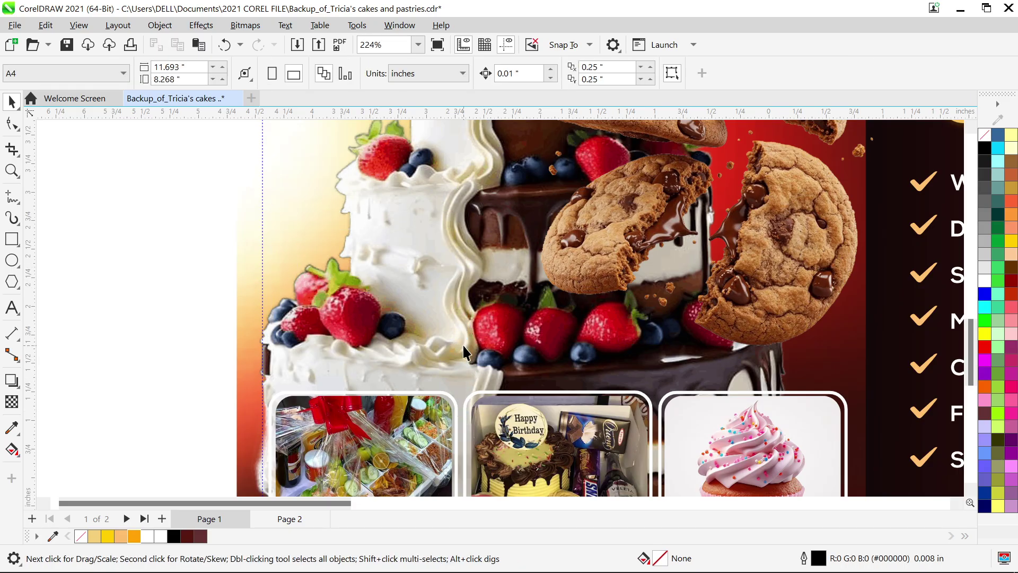
Step: Group the cookies, cake and framed food photos of the original flyer, and copy the group into the matching place on the new flyer
key("F4")
left_click(289, 339)
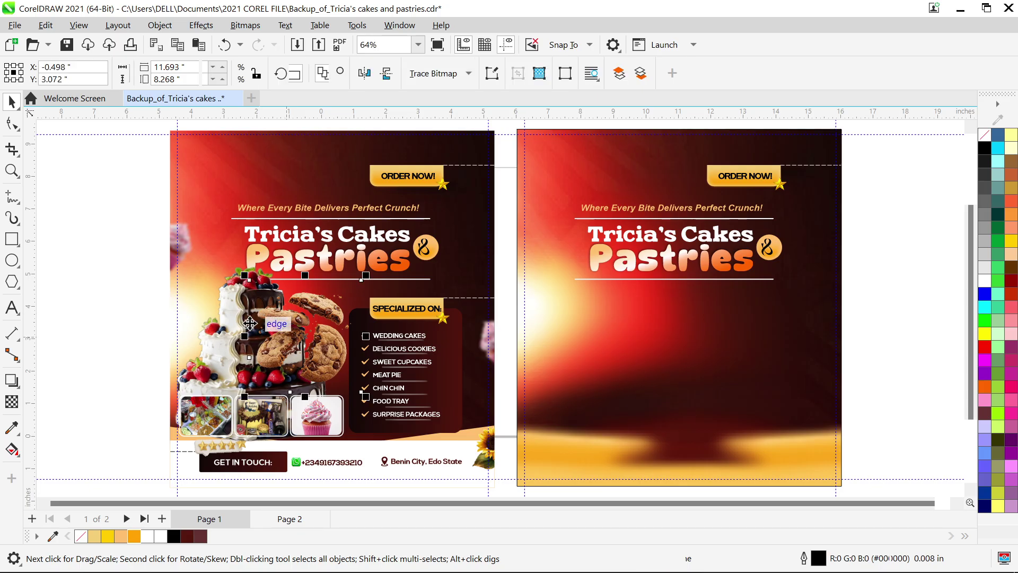
left_click(237, 312, "shift")
left_click(213, 425, "shift")
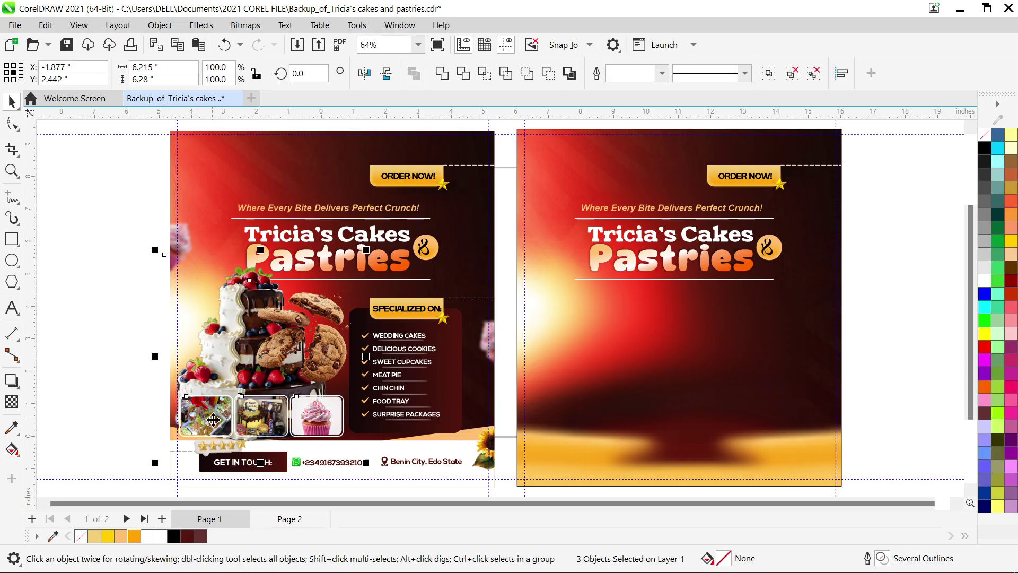
key("ctrl+g")
left_click_drag(215, 420, 562, 457)
left_click(897, 353)
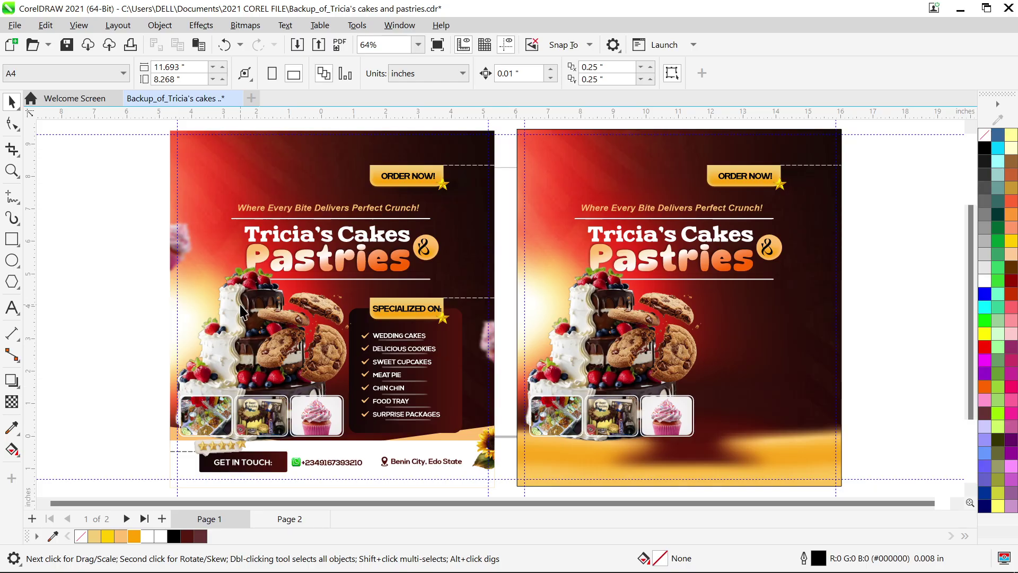
Step: Group the original flyer's services list together with its check marks and the underlines beneath the entries
left_click(403, 354)
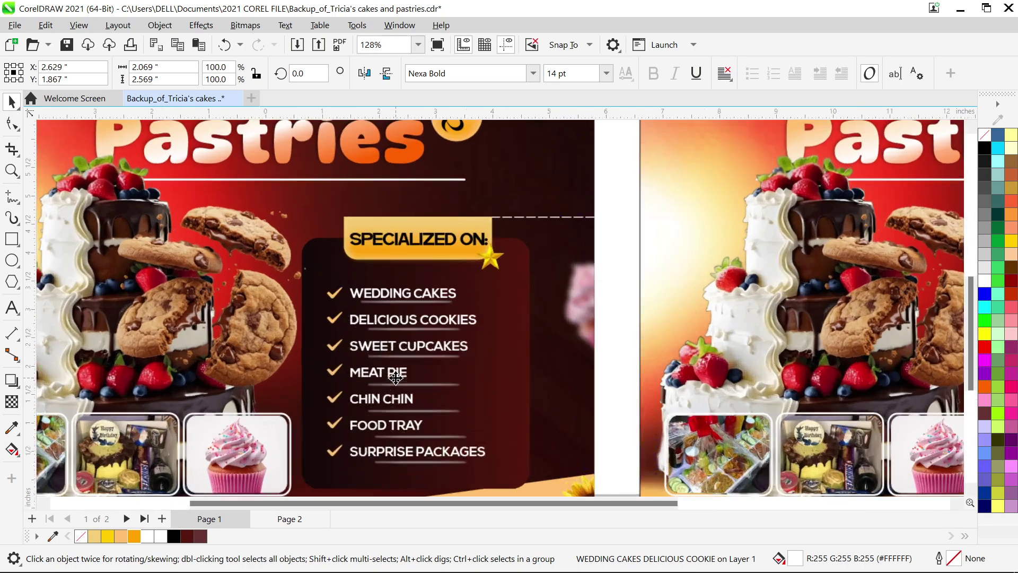
scroll(395, 390, "up", 2)
scroll(395, 399, "down", 3)
scroll(350, 405, "up", 2)
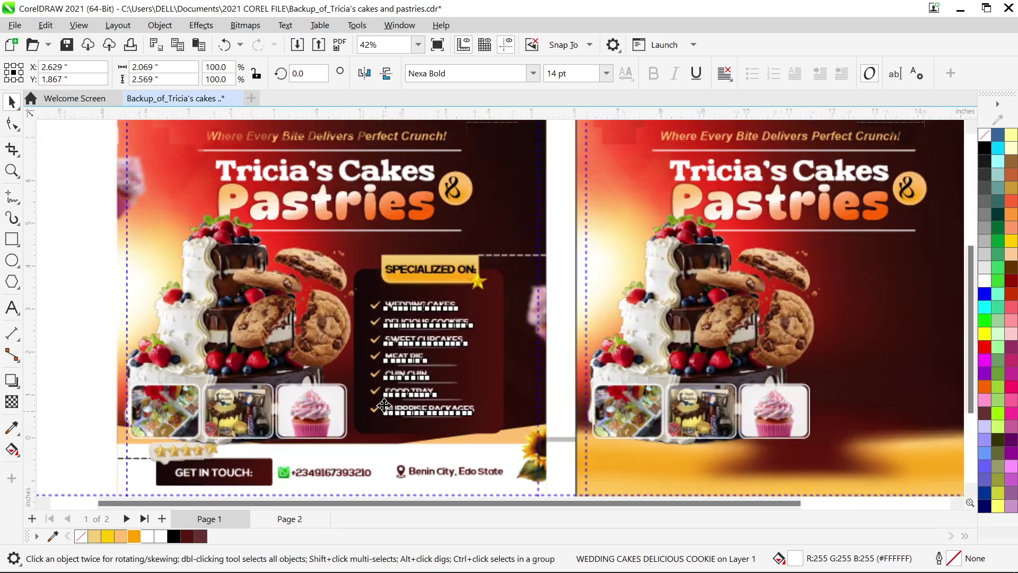
left_click(375, 391)
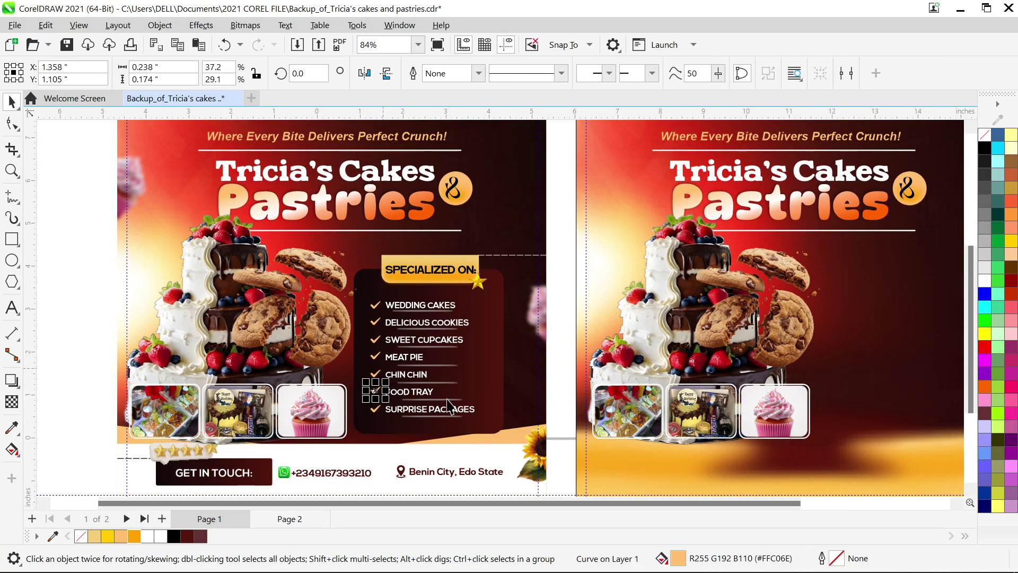
left_click(552, 422)
left_click_drag(559, 428, 362, 289)
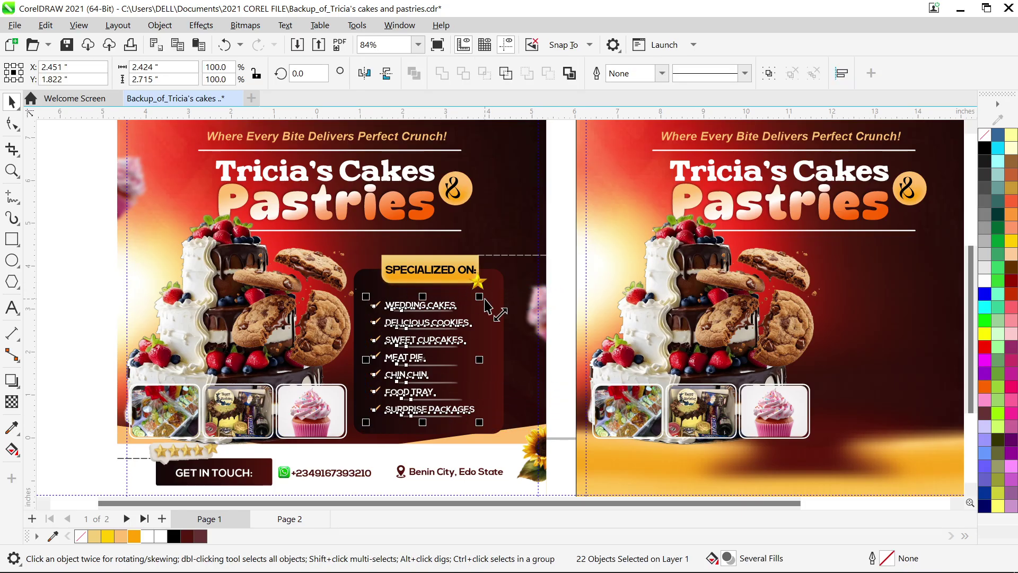
key("ctrl+g")
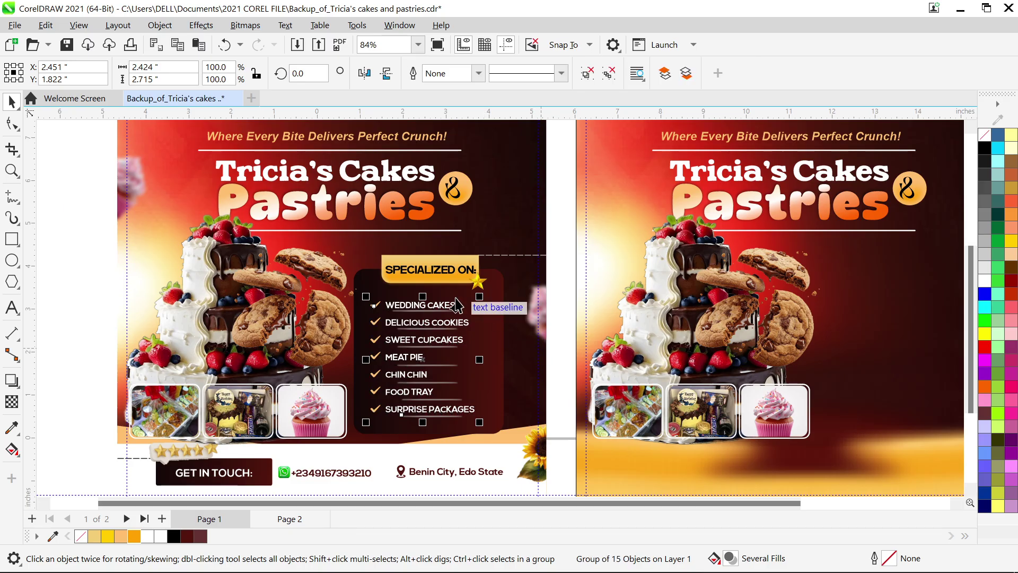
left_click(443, 266)
left_click(471, 276)
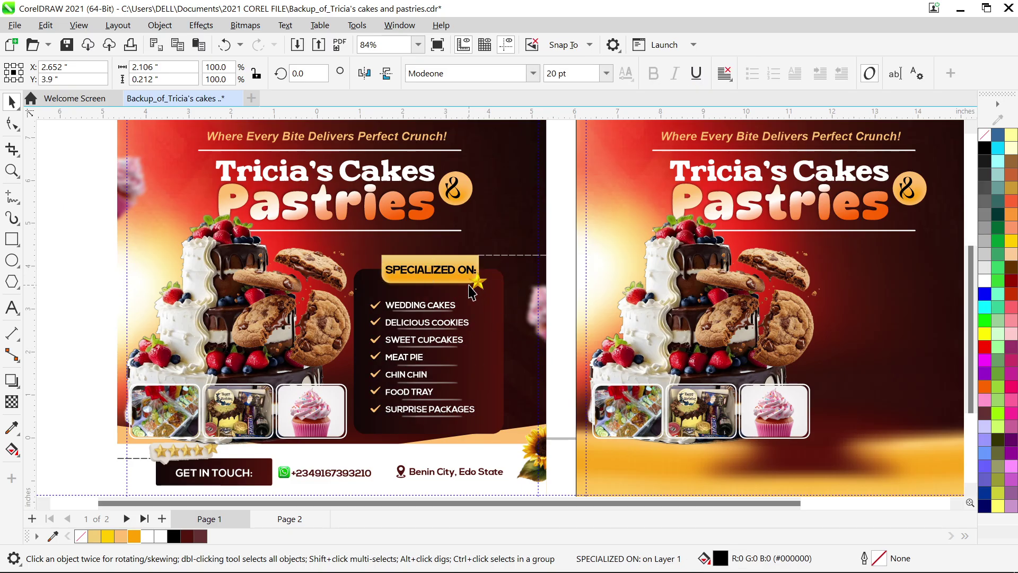
left_click(518, 264)
scroll(652, 300, "down", 2)
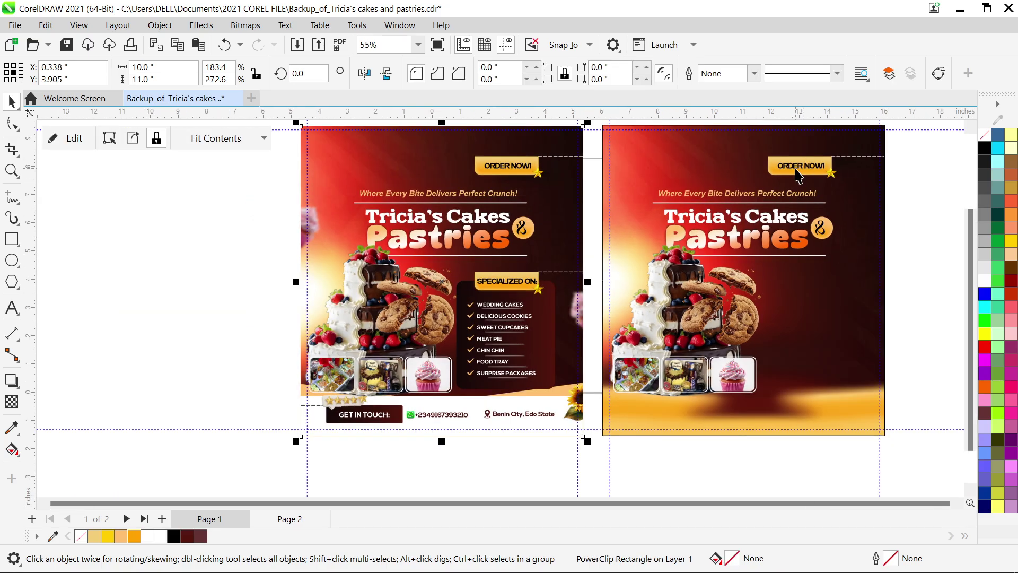
Step: Inside the new flyer's PowerClip, copy the gold label with its dashed line straight down to Y 3.807 in
double_click(792, 352)
left_click(811, 171)
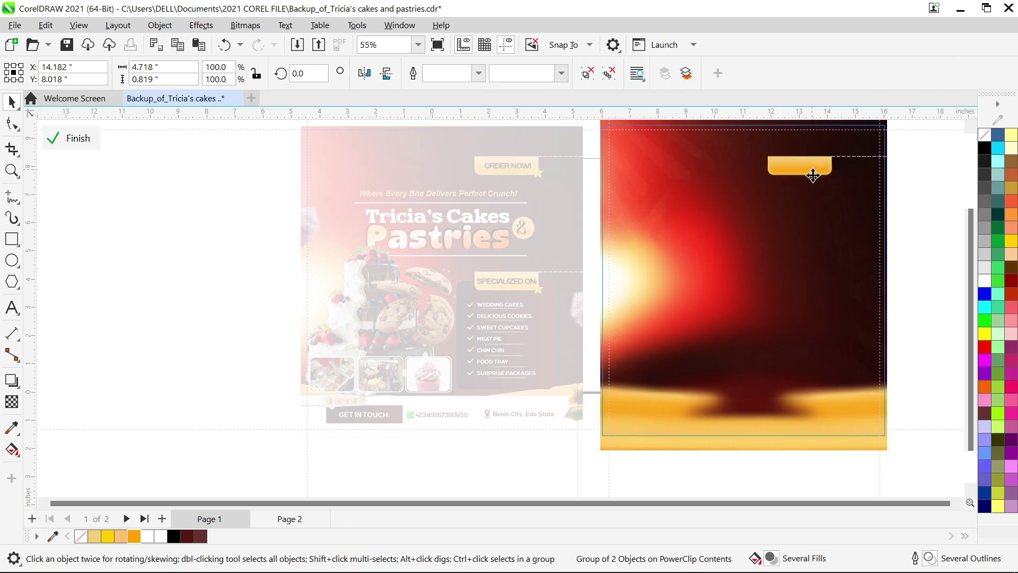
mouse_move(811, 173)
left_mouse_down()
mouse_move(815, 302)
mouse_move(805, 282)
left_mouse_up()
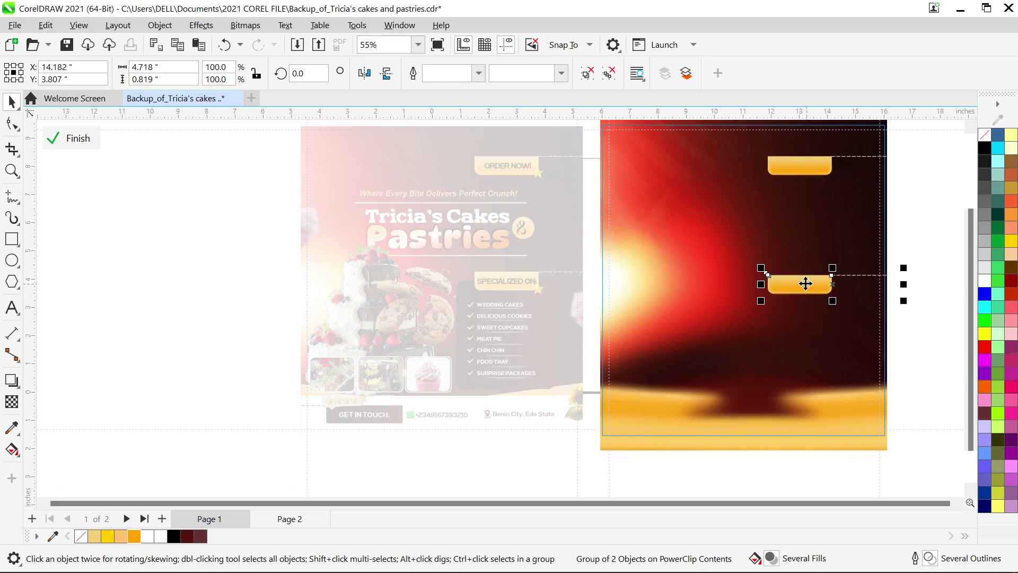
right_click(789, 249)
left_click(827, 129)
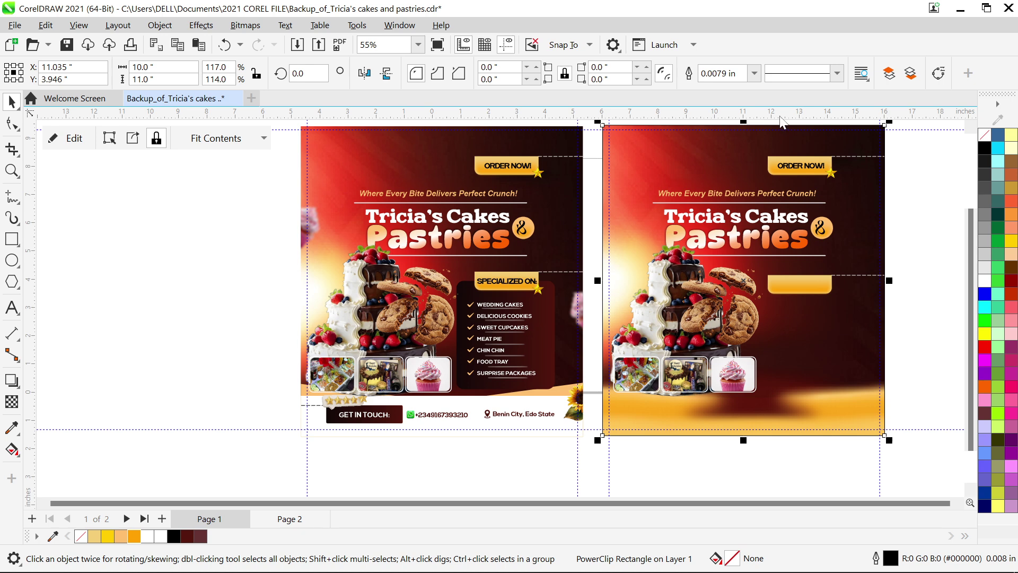
Step: Place a horizontal guideline across both flyers at about Y 4.257 in, along the top of the SPECIALIZED ON label
left_click_drag(780, 116, 765, 271)
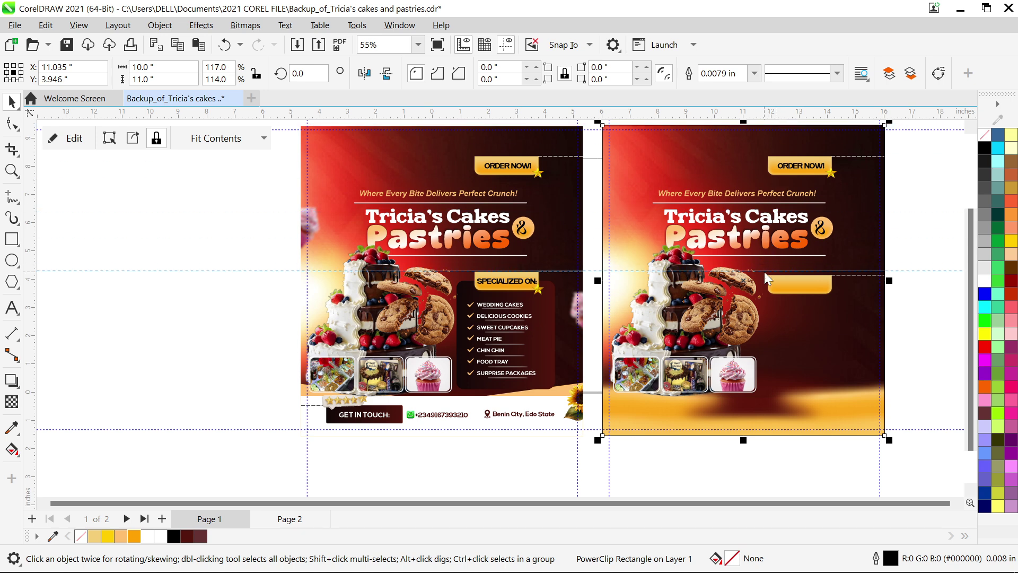
left_click(764, 271)
scroll(765, 271, "up", 5)
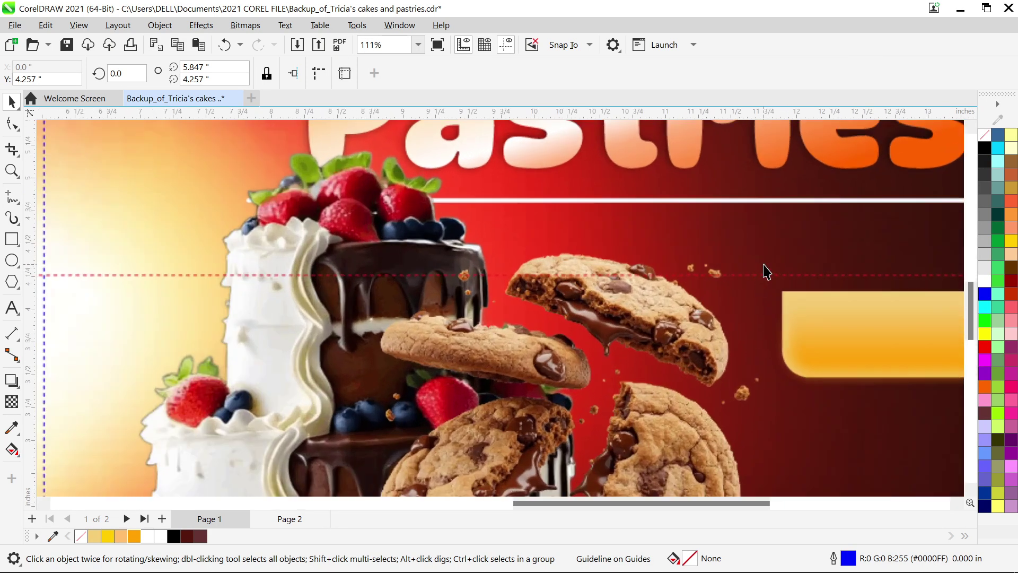
scroll(765, 272, "down", 4)
Step: Nudge the new flyer up to Y 4.068 in, bringing the top edge of its blank lower gold label to the guideline
left_click(839, 290)
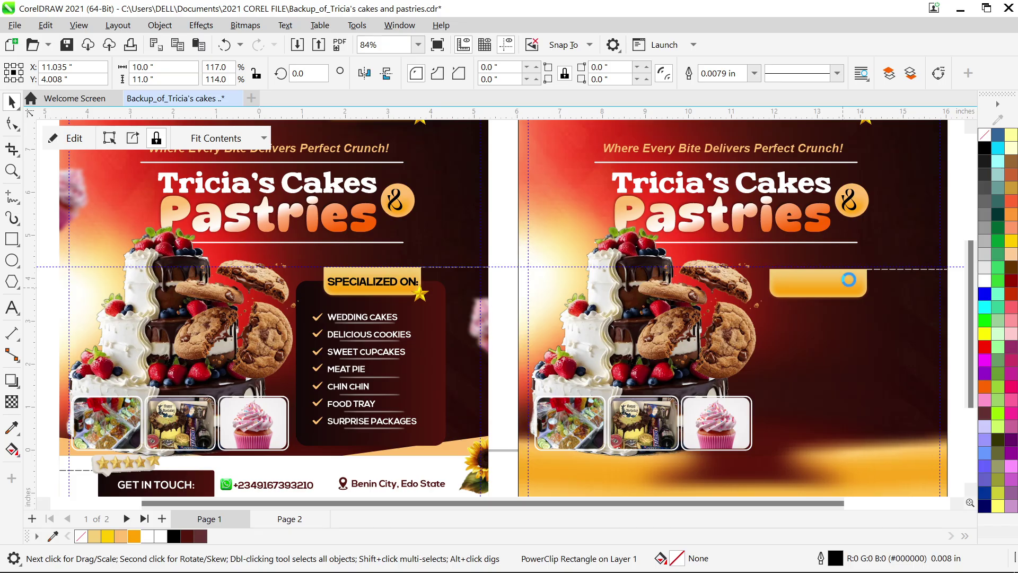
scroll(843, 293, "up", 3)
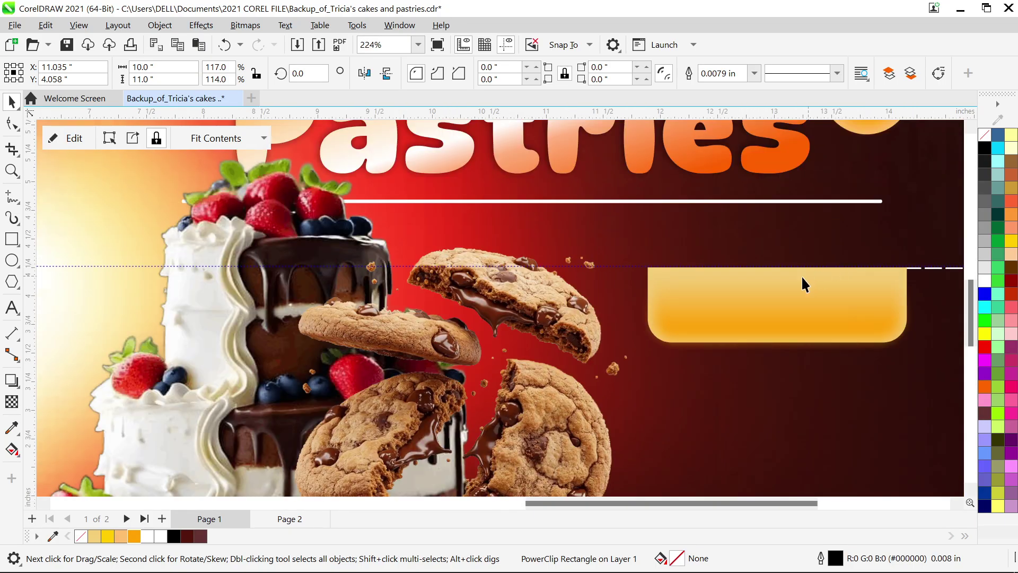
scroll(799, 275, "up", 1)
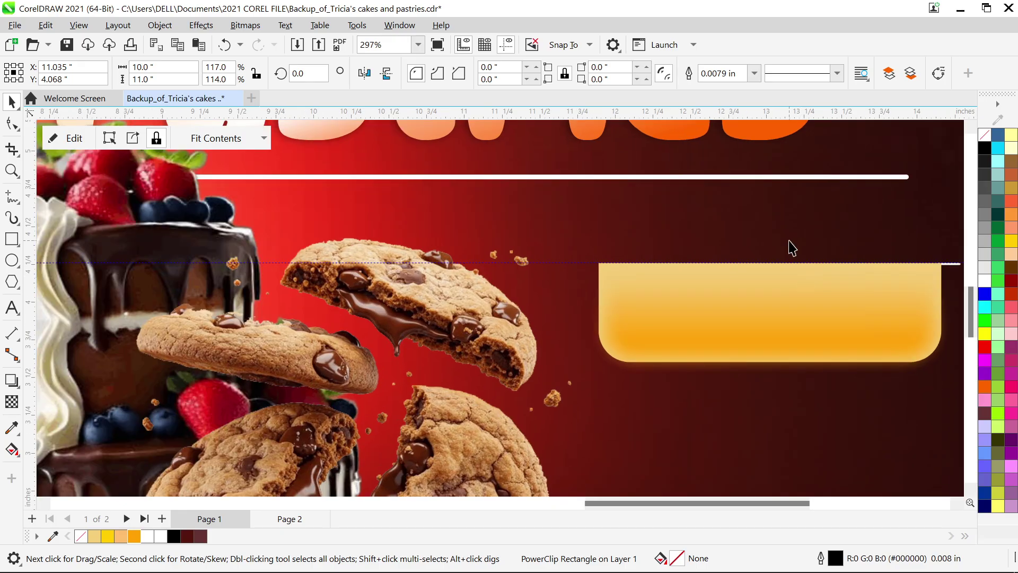
Step: Try to extract the contents of the new flyer's PowerClip
right_click(785, 241)
left_click(801, 130)
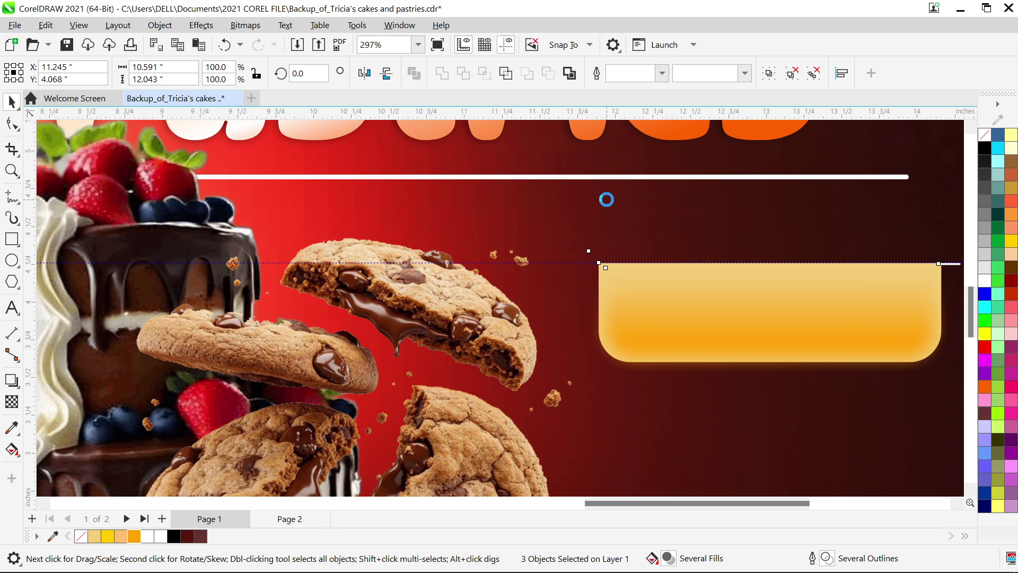
right_click(645, 219)
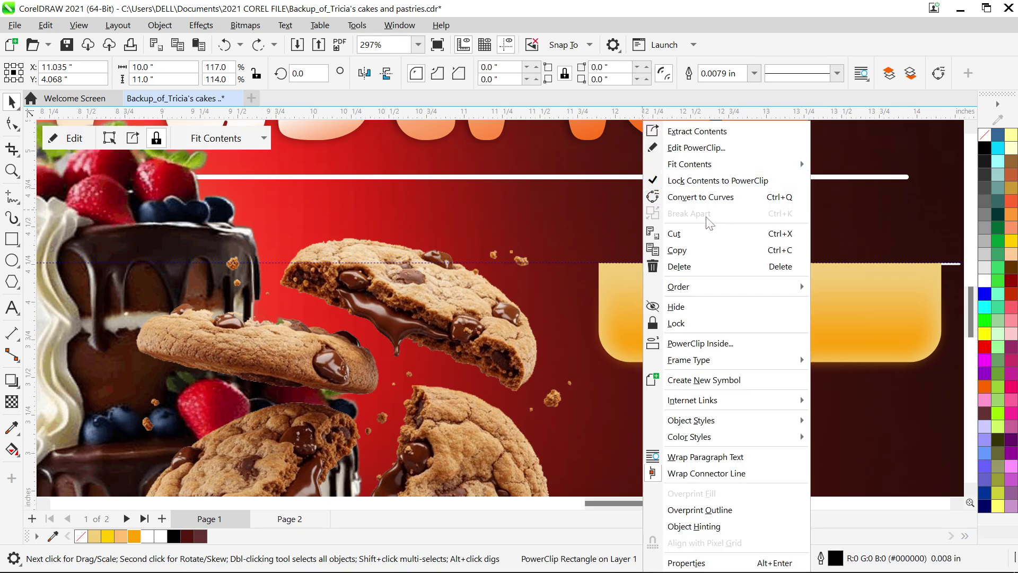
key("Escape")
Step: Examine the heading, star and dark rounded panel that make up the original flyer's SPECIALIZED ON section
scroll(522, 204, "down", 5)
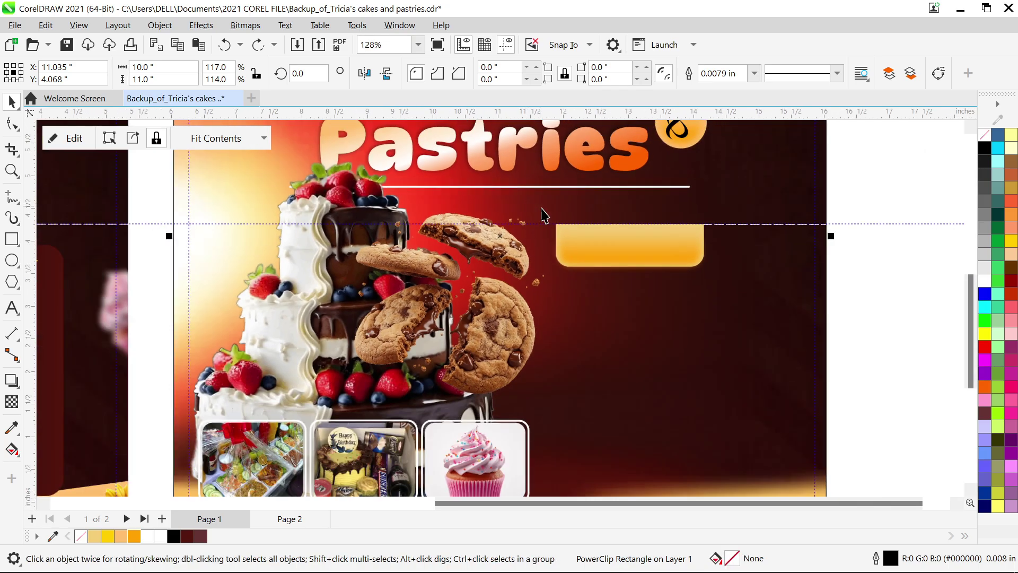
scroll(707, 305, "down", 3)
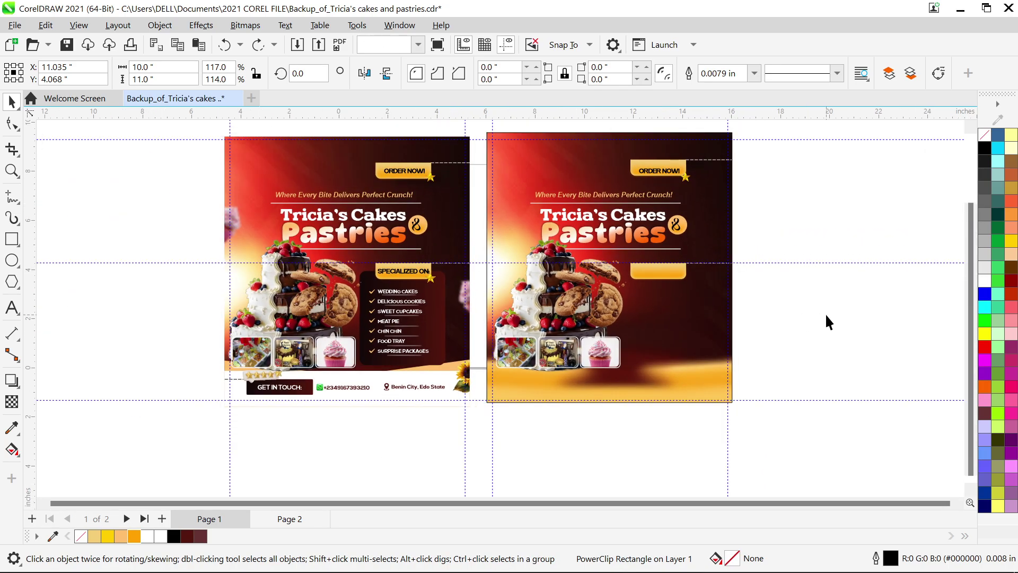
left_click(825, 321)
left_click(681, 305)
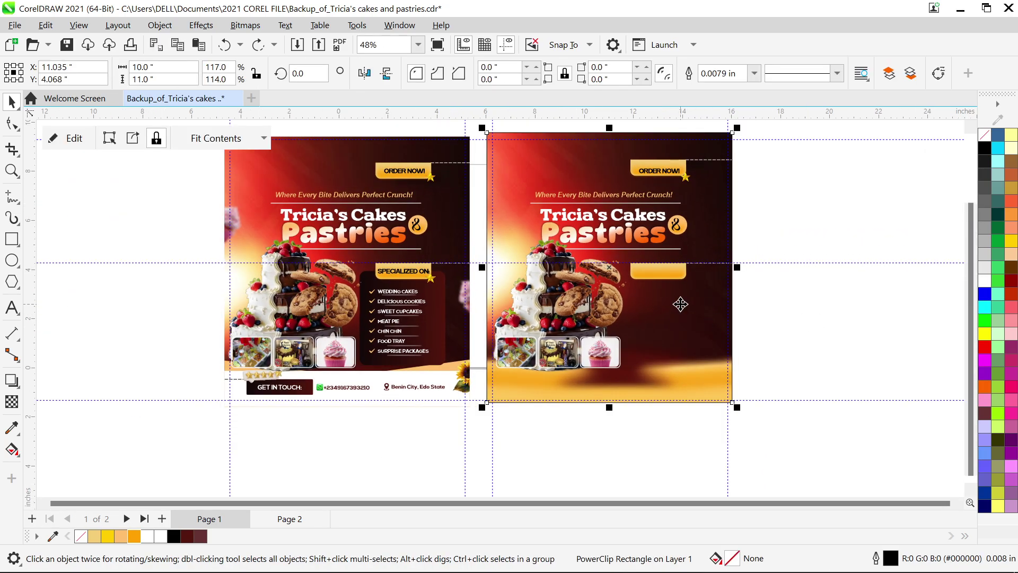
left_click(781, 321)
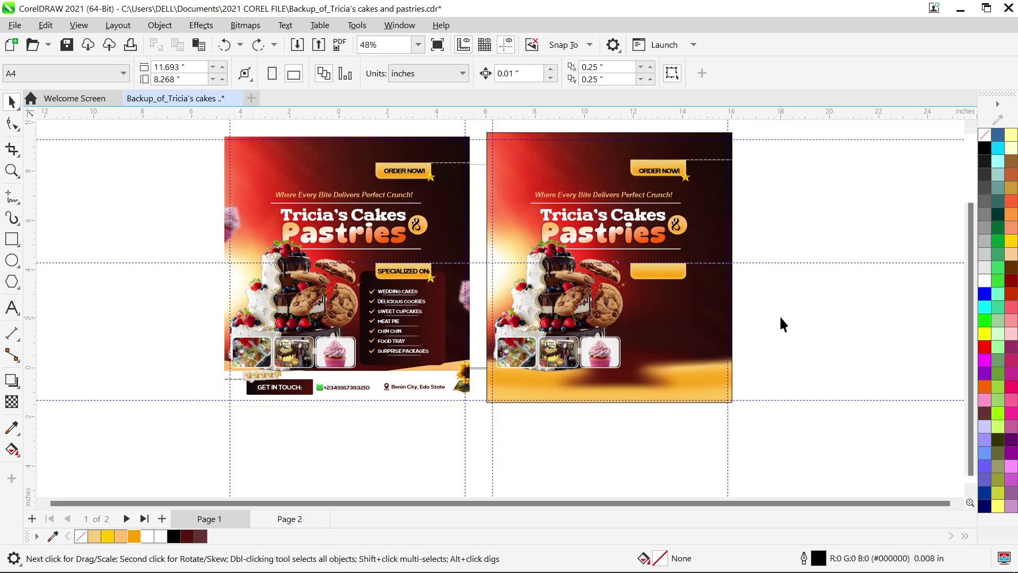
scroll(774, 318, "up", 1)
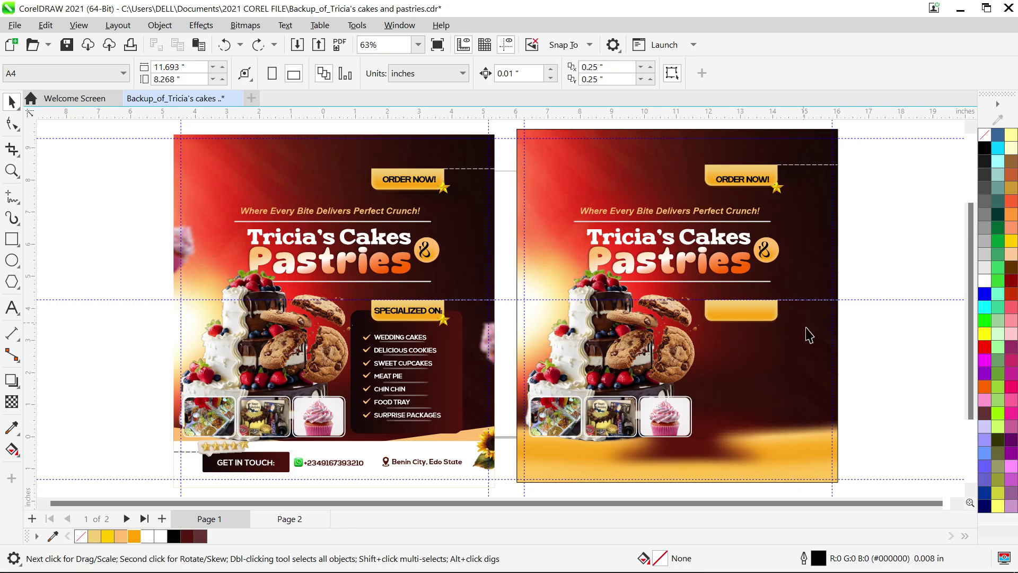
left_click(444, 319)
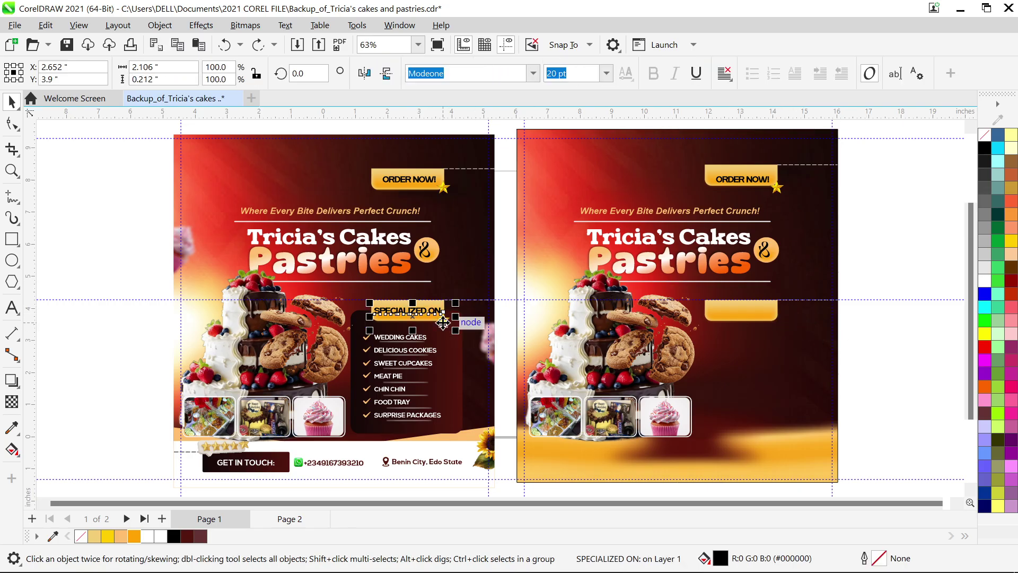
left_click(447, 321, "shift")
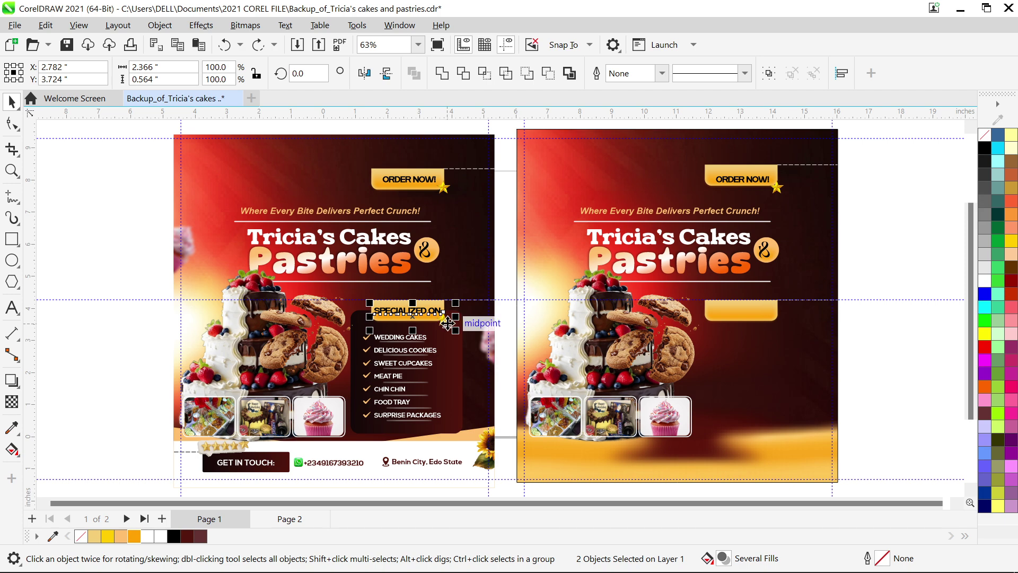
left_click(470, 355)
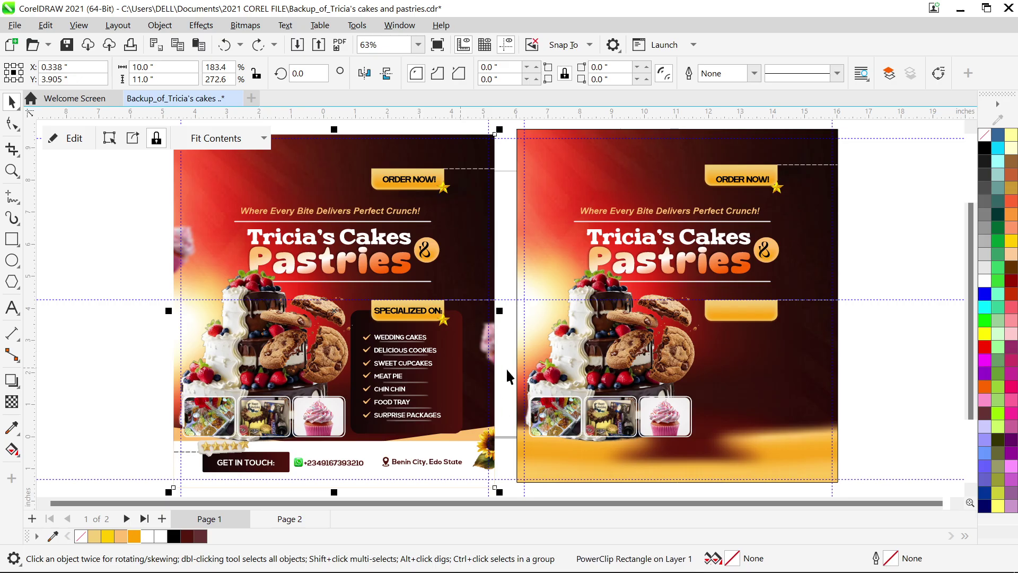
left_click(451, 345)
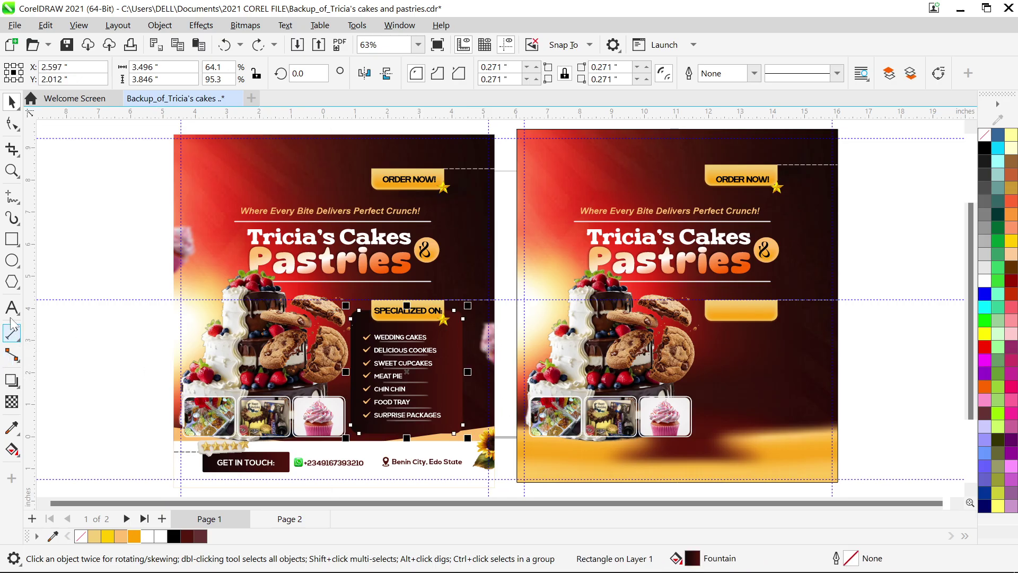
Step: Draw a rectangle about 4.40 by 6.64 in beside the original flyer and round all its corners to a radius of about 0.53 in
left_click(12, 240)
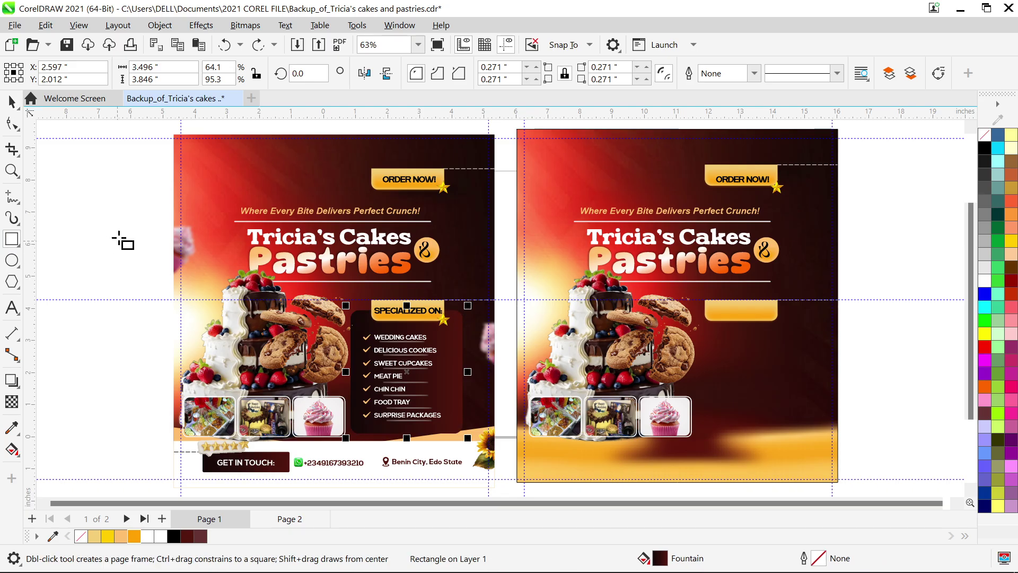
left_click_drag(64, 177, 207, 390)
key("space")
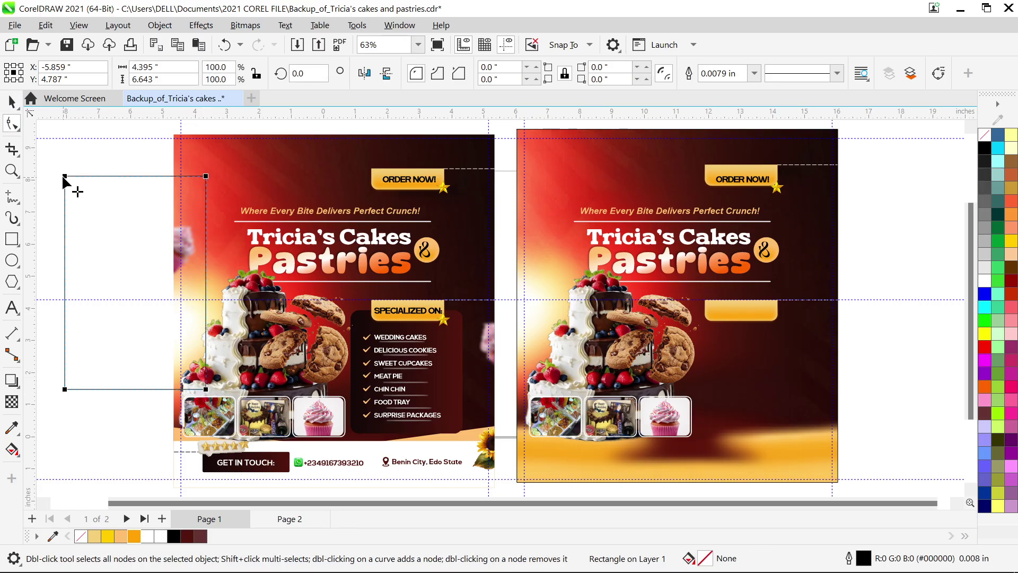
left_click_drag(65, 176, 81, 177)
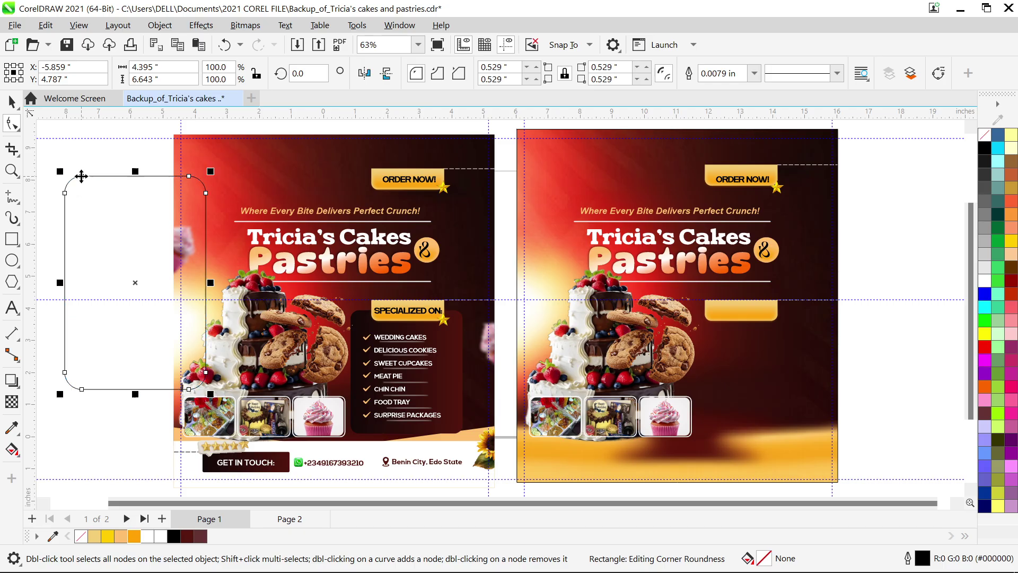
key("space")
key("Escape")
Step: Move the rounded rectangle onto the empty area beyond the new flyer, centred at about X 19.47, Y 2.39 in
left_click(90, 208)
scroll(91, 208, "down", 1)
left_click_drag(113, 224, 518, 261)
scroll(518, 262, "up", 4)
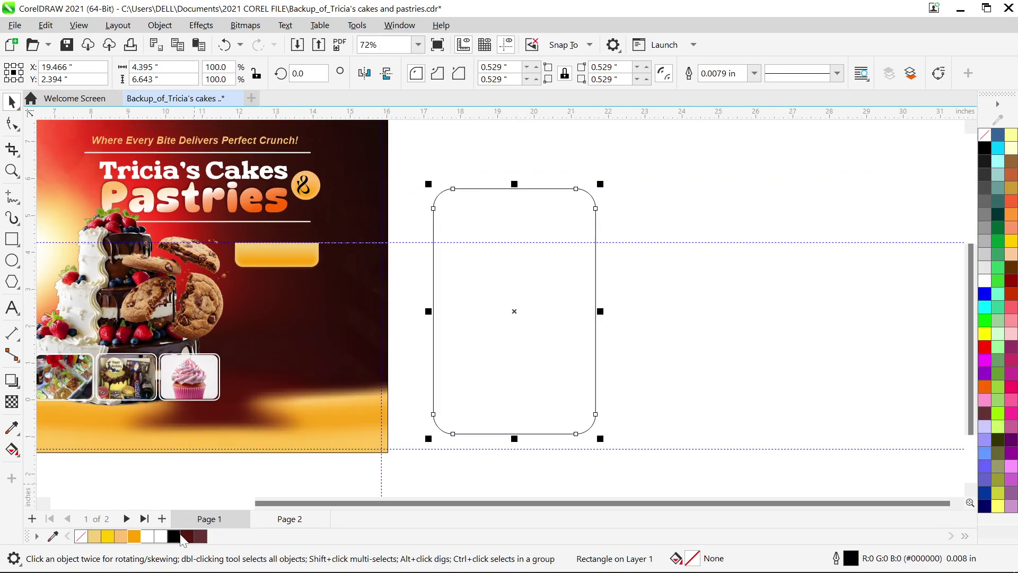
Step: Give the rounded rectangle a linear fountain fill from dark red (#54160D) to near-black (#140C0C)
scroll(208, 425, "down", 4)
scroll(63, 351, "up", 3)
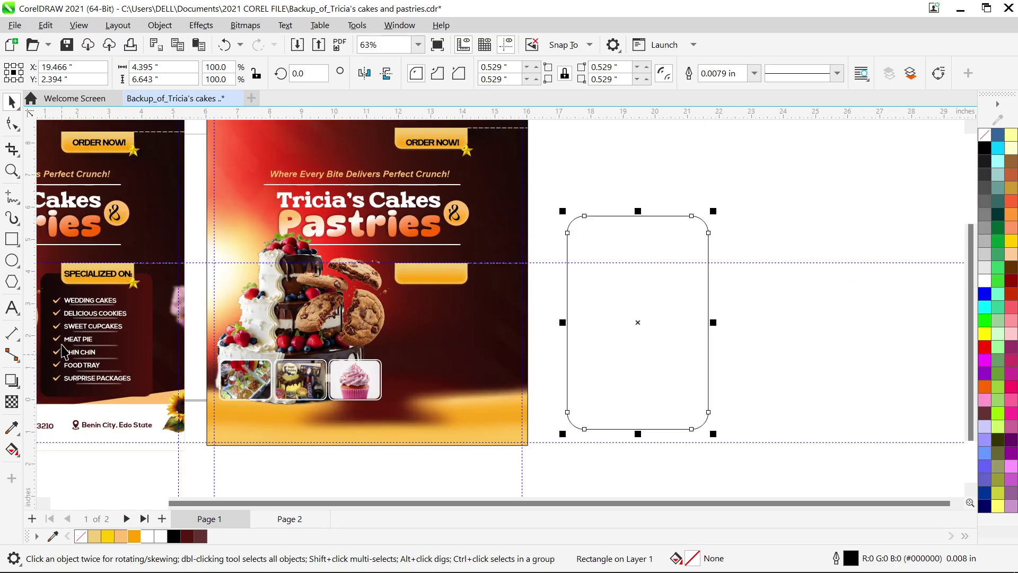
left_click(187, 536)
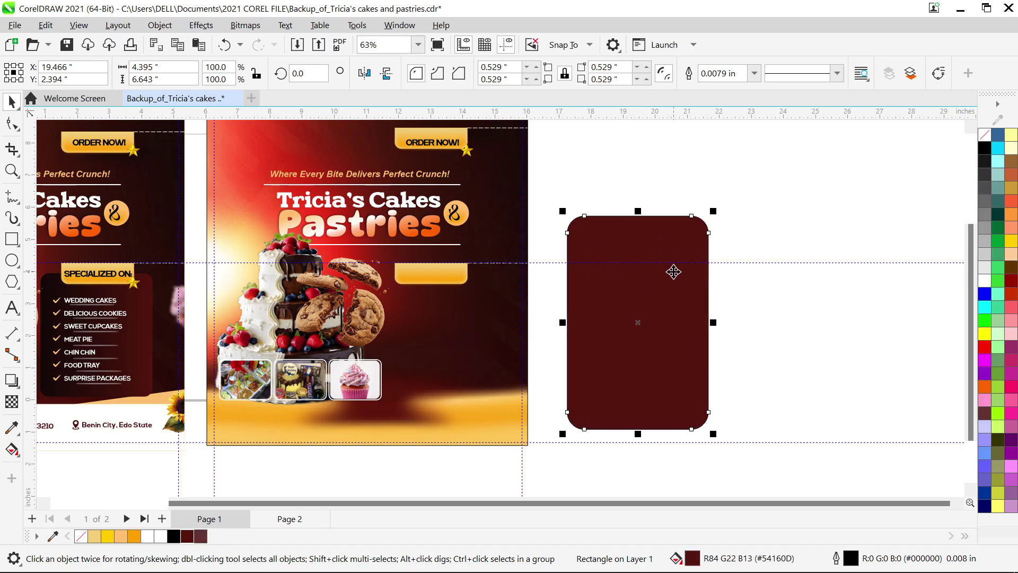
key("F11")
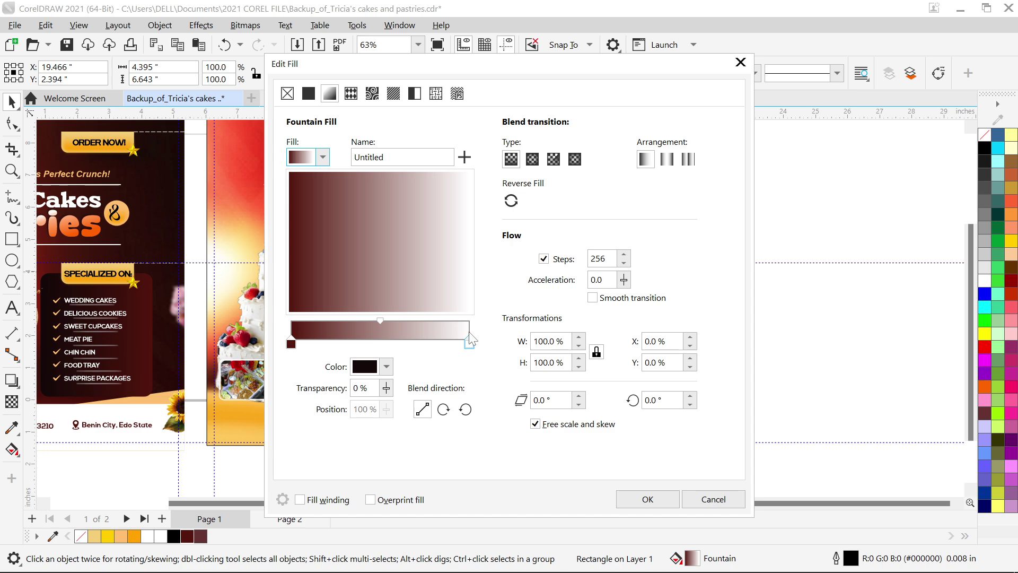
left_click(470, 345)
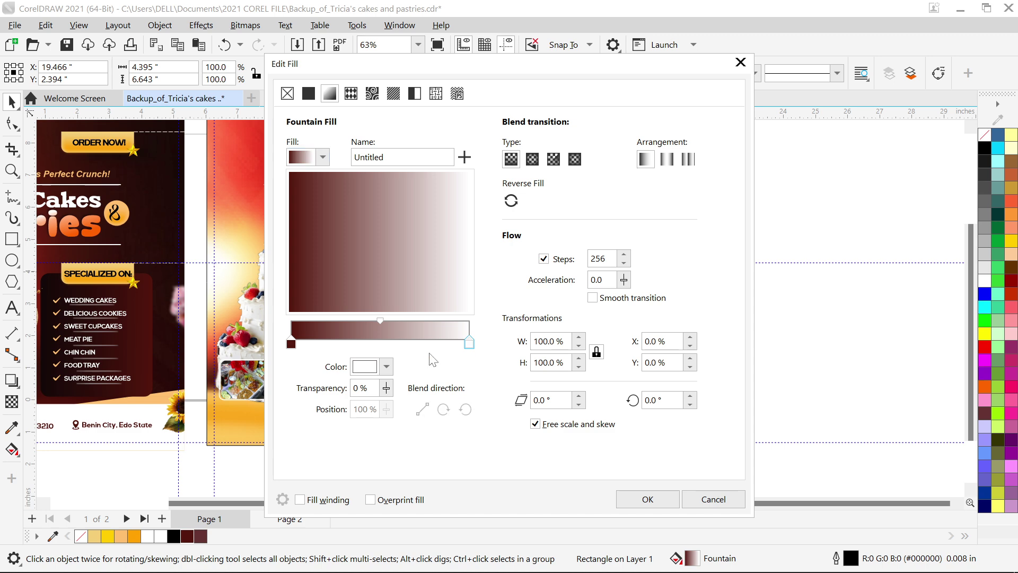
left_click(387, 367)
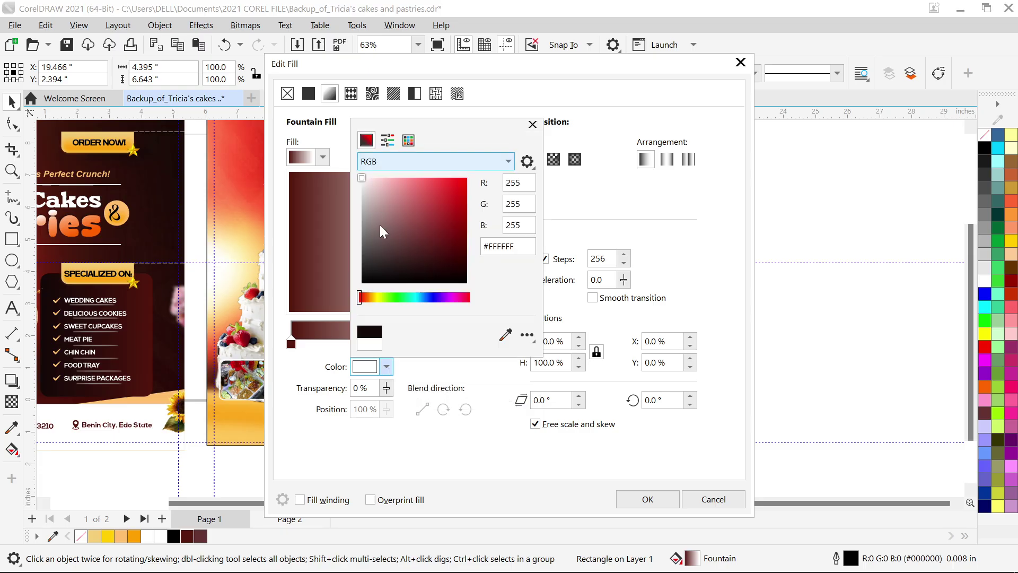
left_click(405, 277)
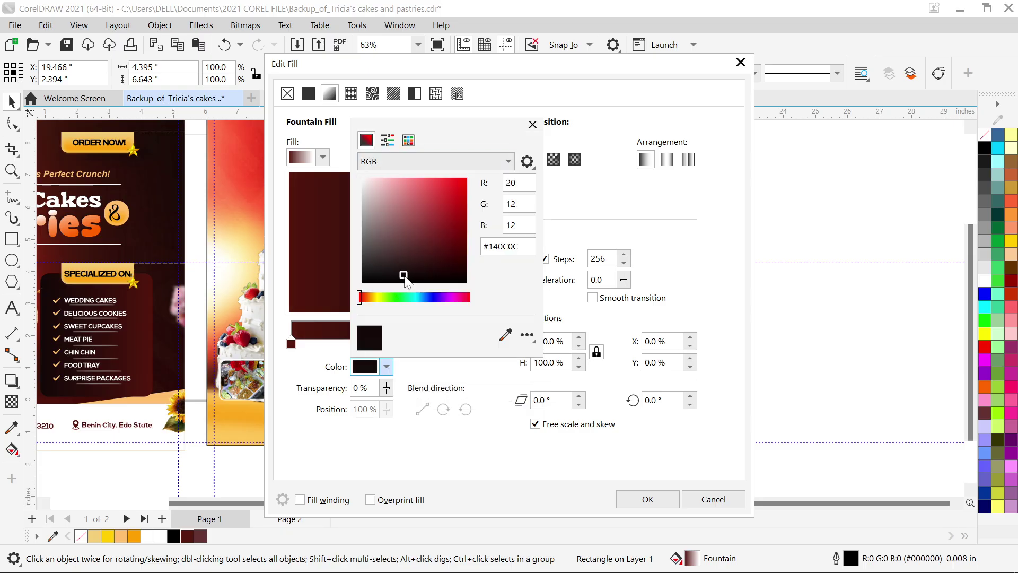
left_click(639, 207)
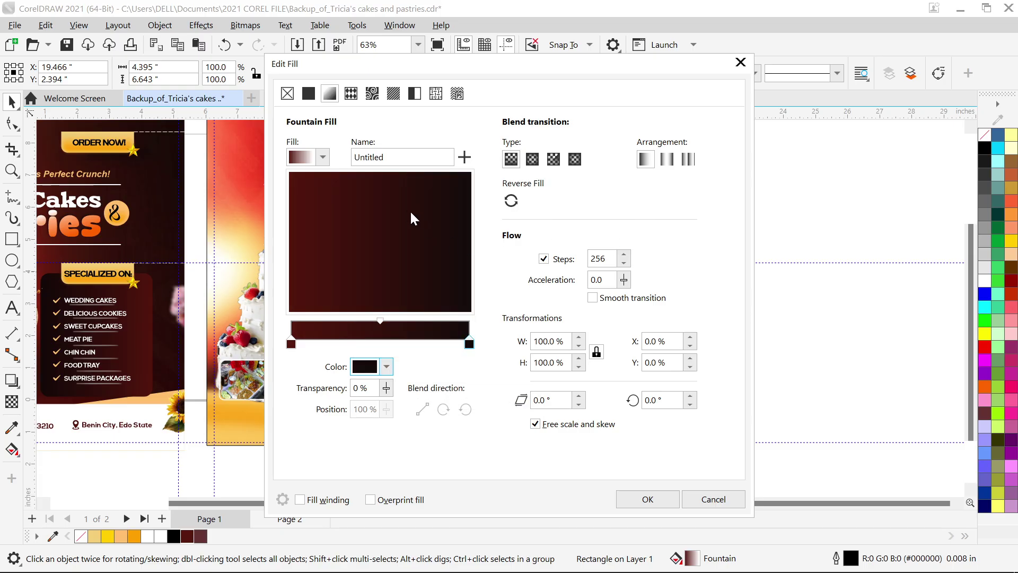
Step: Rotate the rectangle's gradient to 179.2° and set its colour midpoint to 82%, applying the fill
left_click_drag(470, 64, 883, 13)
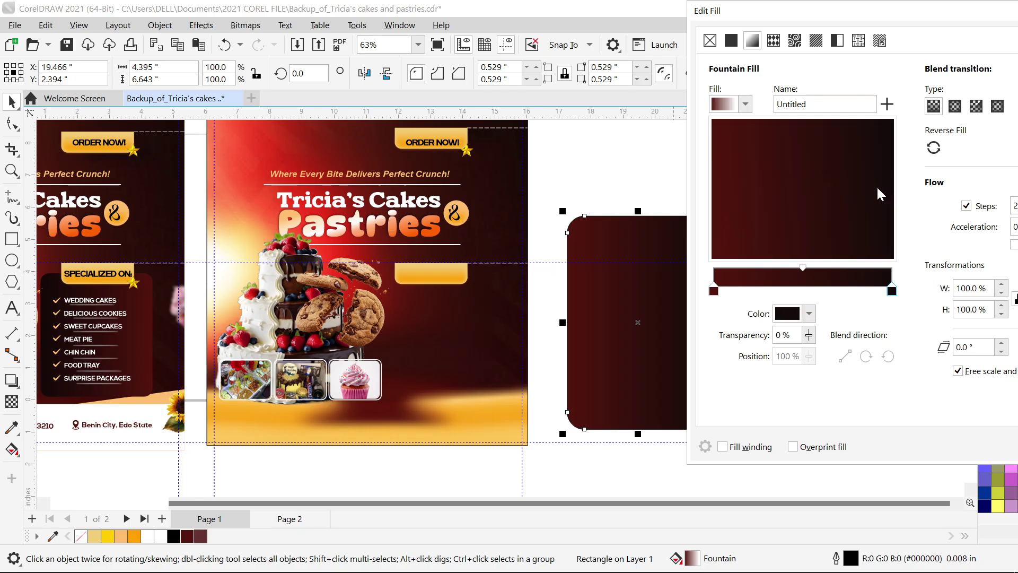
left_click_drag(825, 247, 772, 219)
left_click_drag(802, 268, 749, 268)
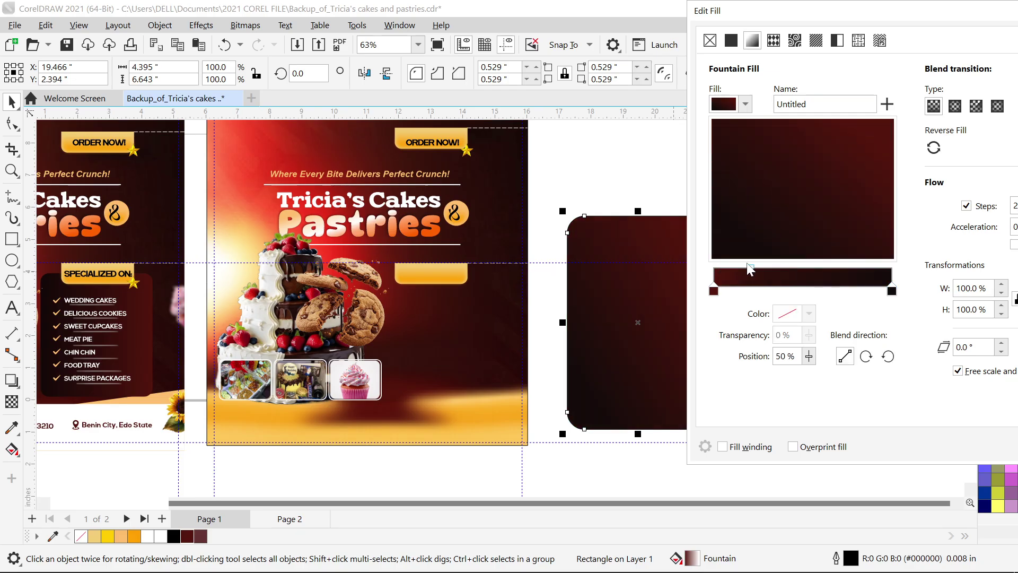
left_click_drag(862, 174, 752, 186)
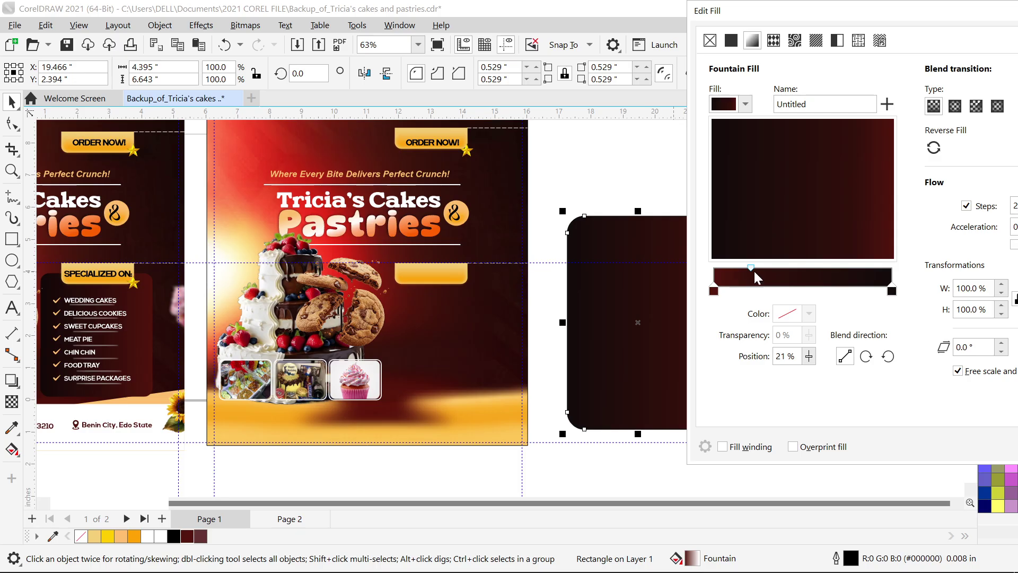
left_click_drag(864, 269, 870, 271)
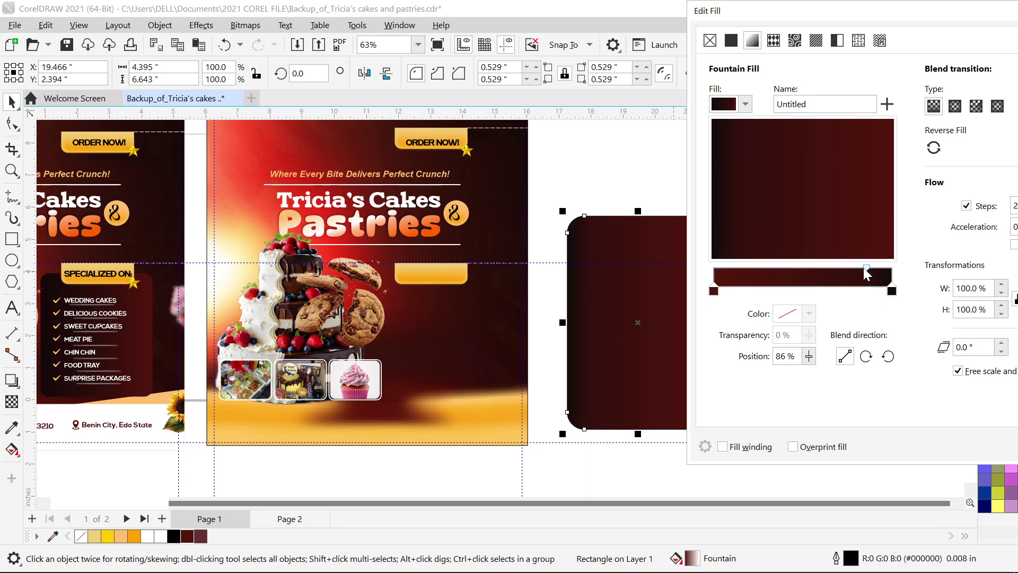
left_click_drag(864, 269, 857, 267)
left_click_drag(800, 12, 369, 49)
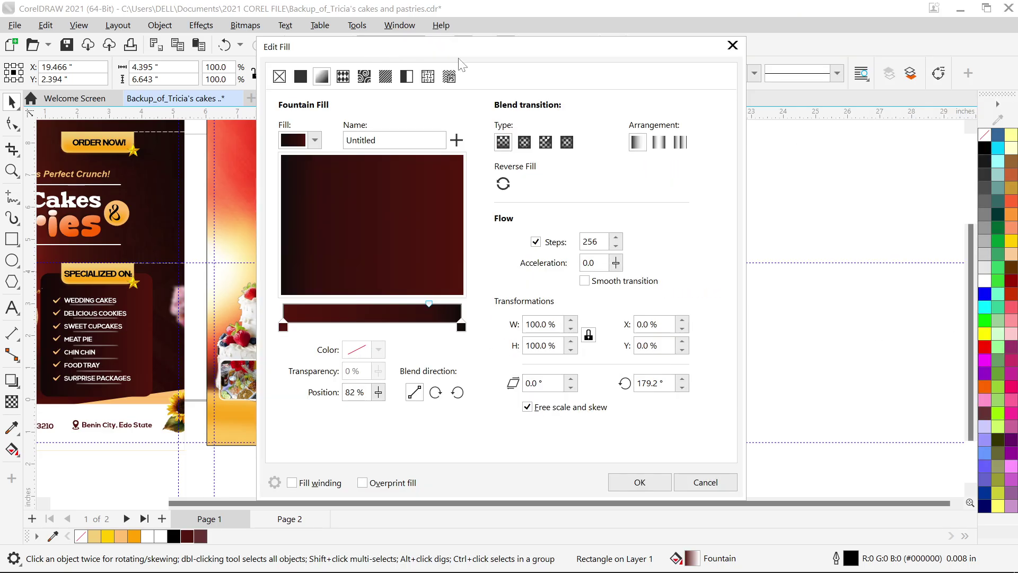
left_click(637, 477)
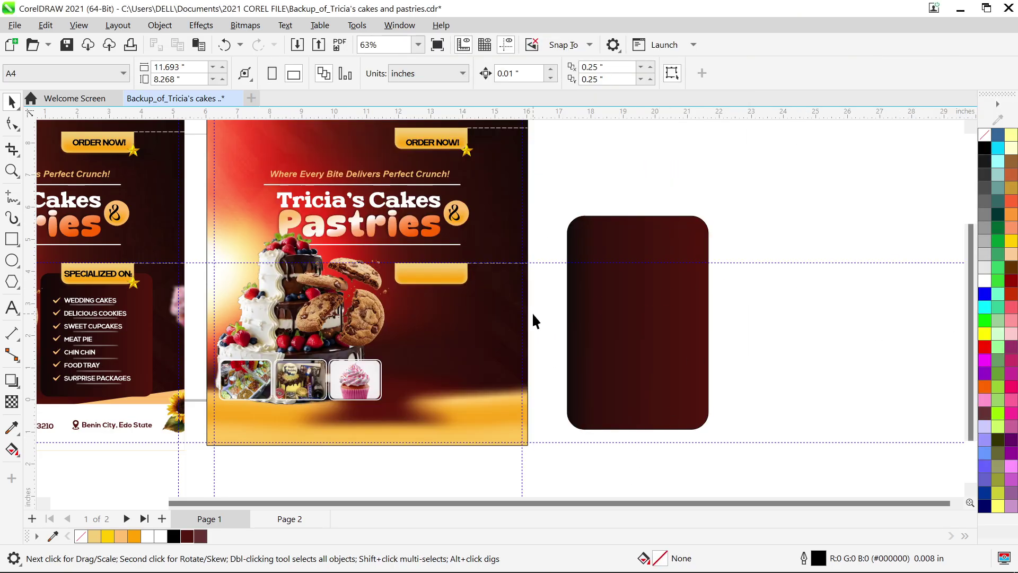
Step: Shrink the gradient panel to about 3.86 by 4.70 in and place it on the new flyer below the yellow label, centred at about X 13.93, Y 1.47 in
scroll(533, 312, "down", 1)
left_click(615, 345)
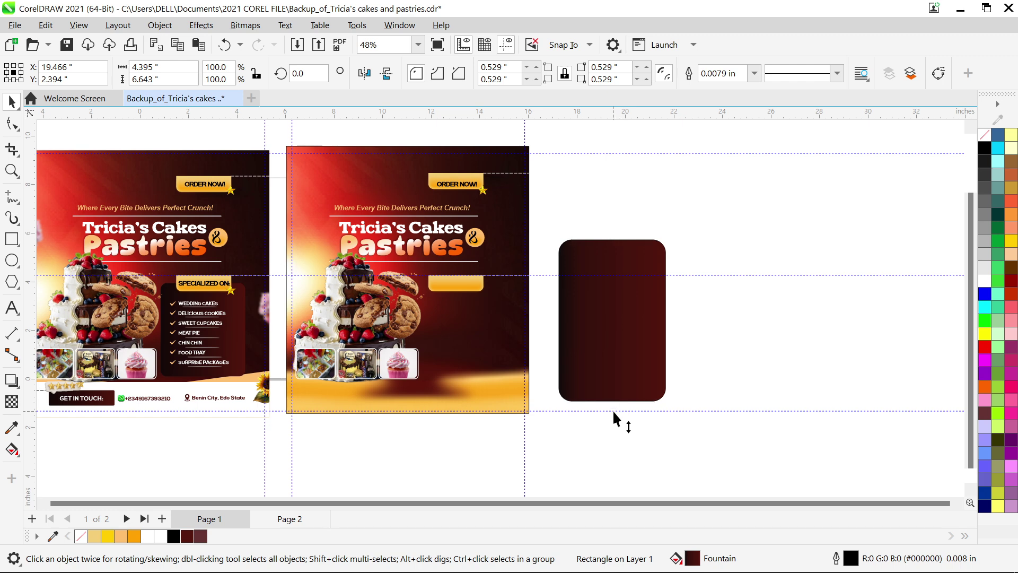
left_click_drag(615, 407, 616, 376)
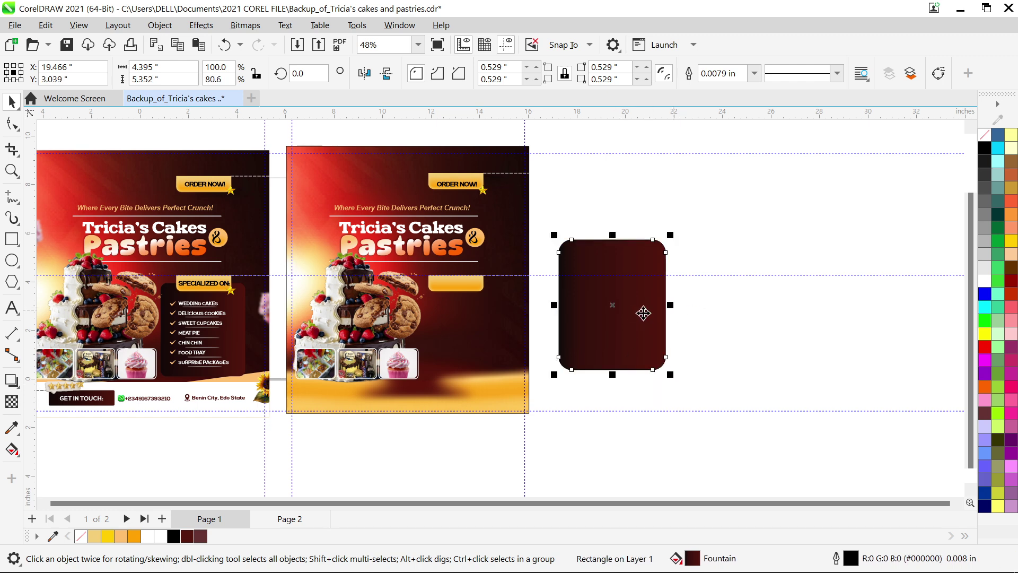
left_click_drag(643, 313, 515, 358)
left_click_drag(541, 421, 533, 412)
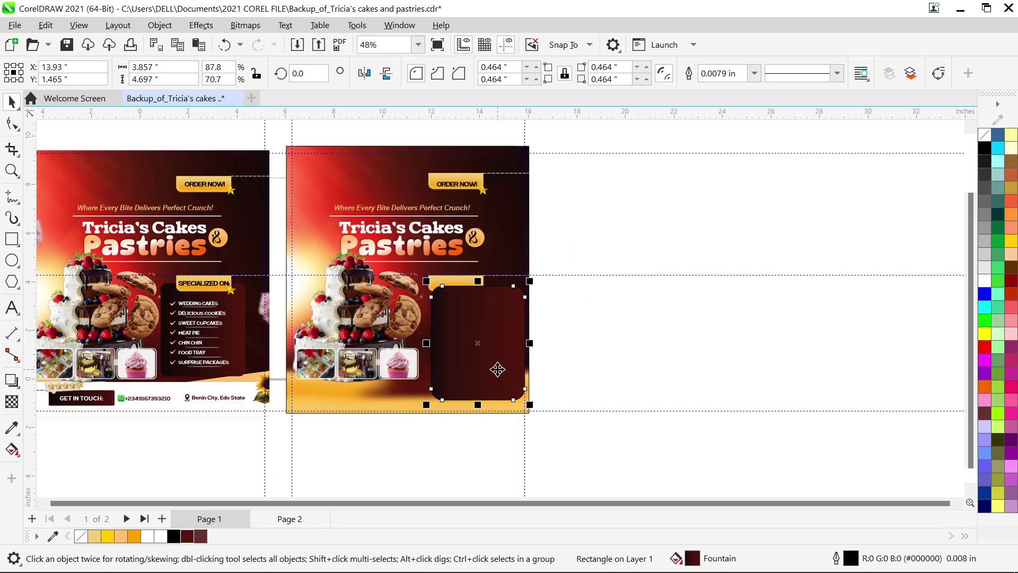
Step: Remove the outline from the gradient panel by setting its width to None
key("F12")
left_click(435, 208)
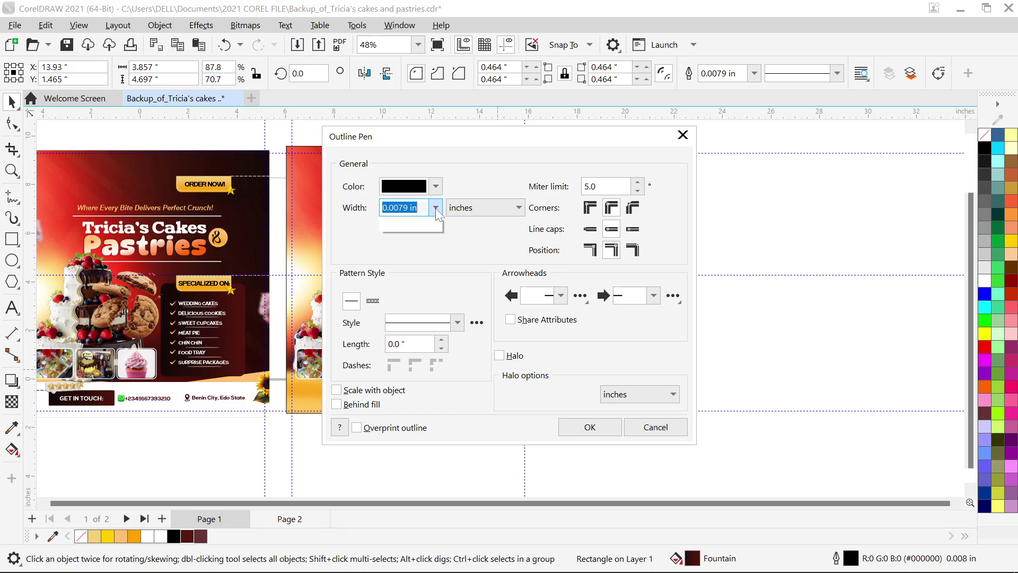
left_click(405, 221)
left_click(589, 428)
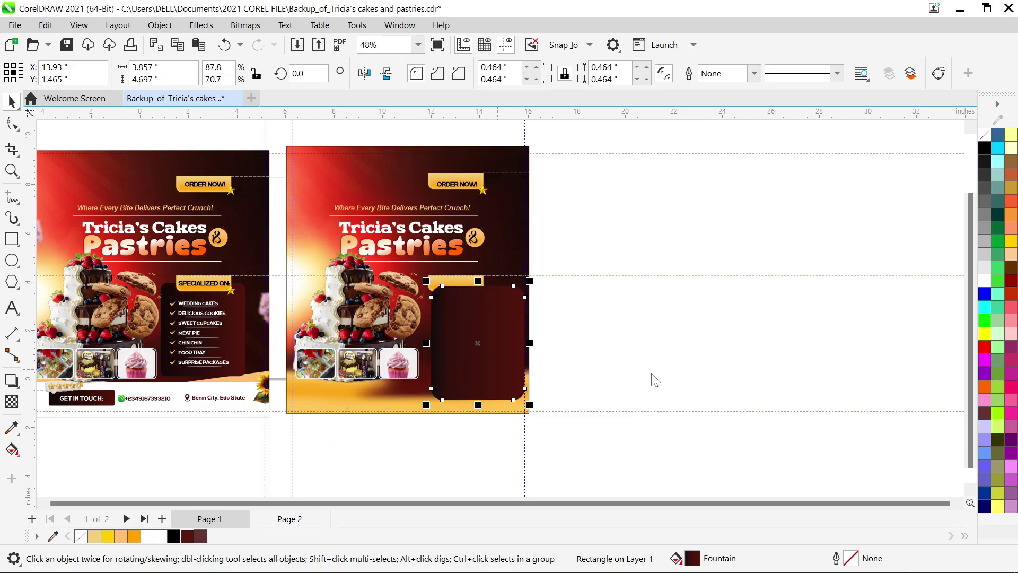
left_click(705, 329)
Step: Delete the dark gradient panel from the new flyer
scroll(598, 337, "up", 1)
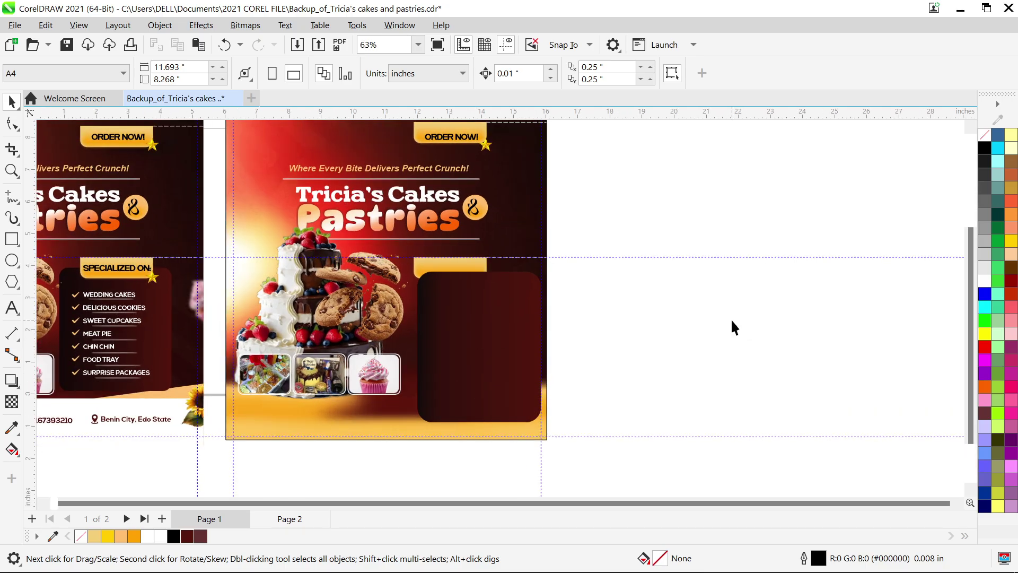
left_click_drag(441, 278, 732, 320)
left_click(705, 379)
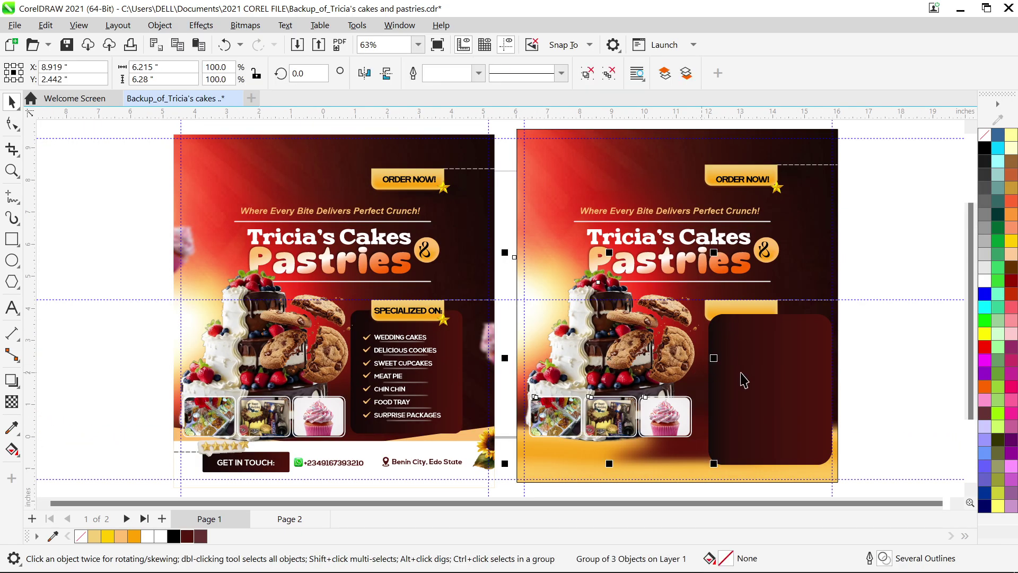
left_click(742, 378, "ctrl")
key("Delete")
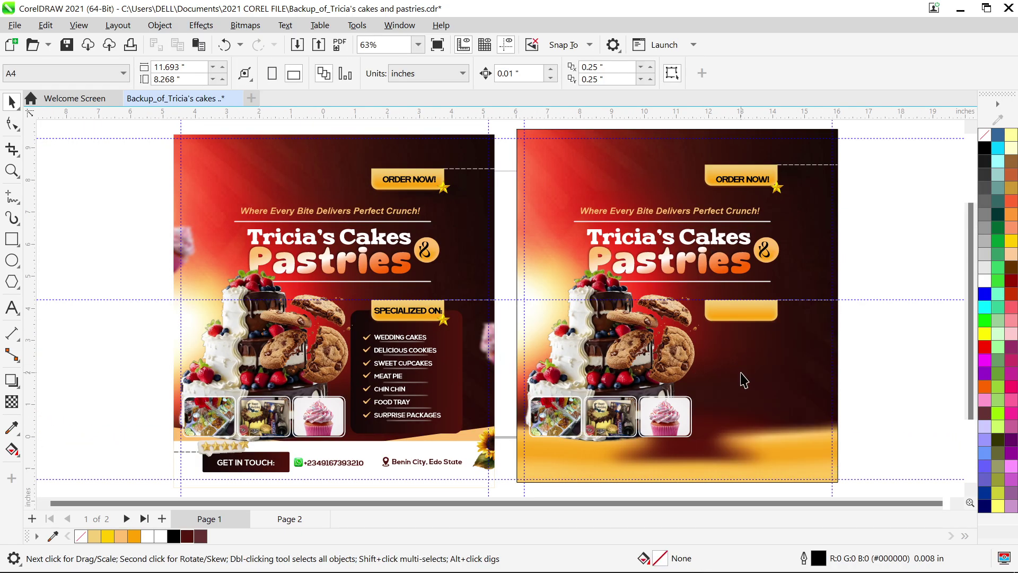
left_click(469, 395, "ctrl")
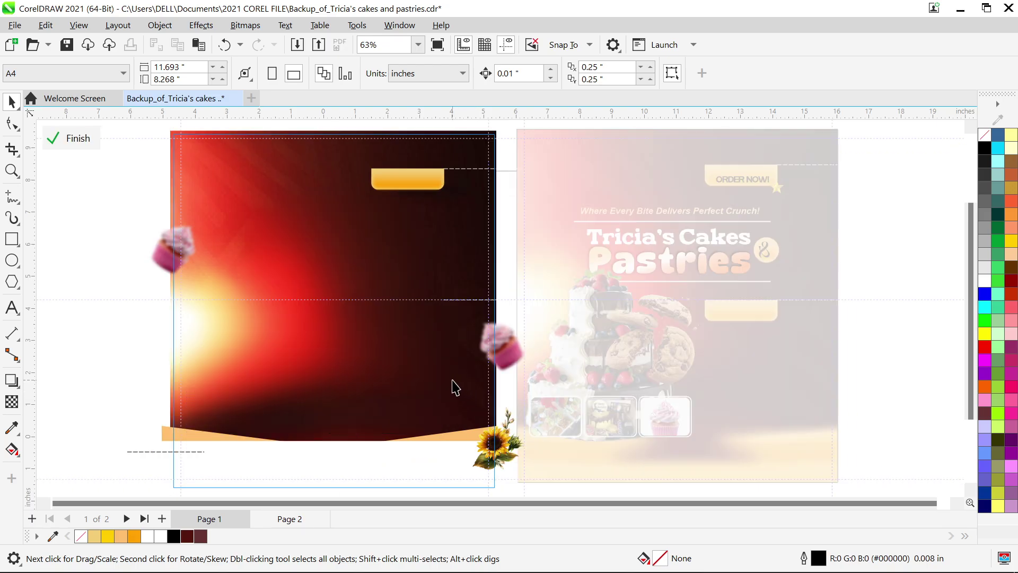
left_click(454, 379)
right_click(454, 379)
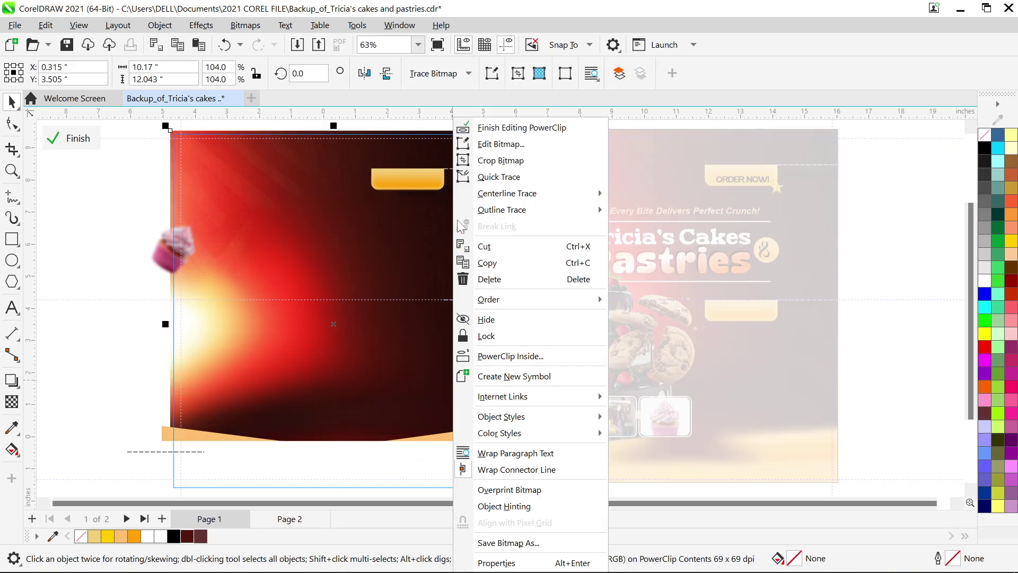
left_click(504, 131)
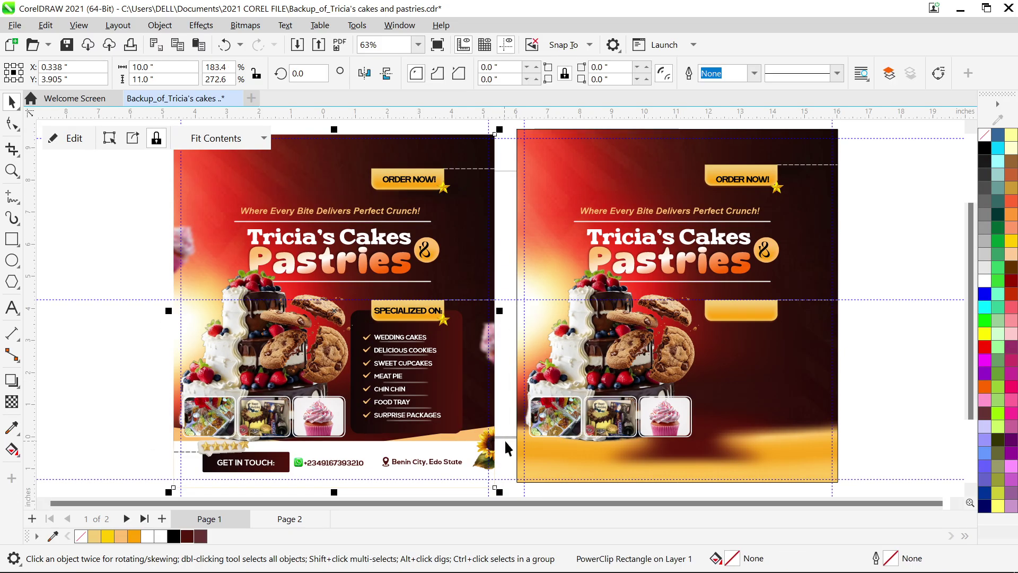
Step: Move the new flyer's background together with its photo group away from the original flyer, centring them at about X 12.23, Y 4.07 in
left_click(507, 442)
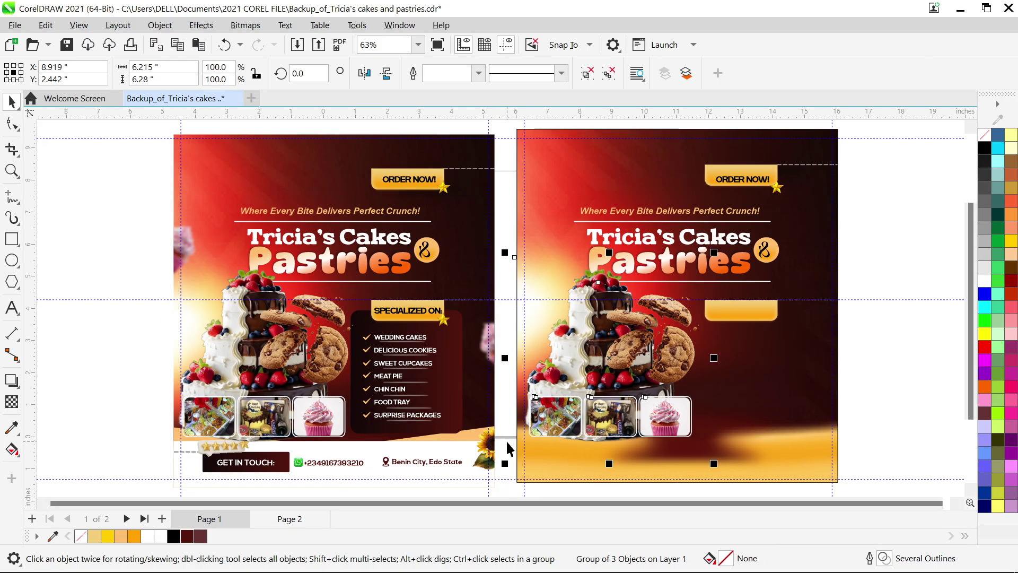
left_click(746, 424, "shift")
left_click_drag(738, 409, 759, 405)
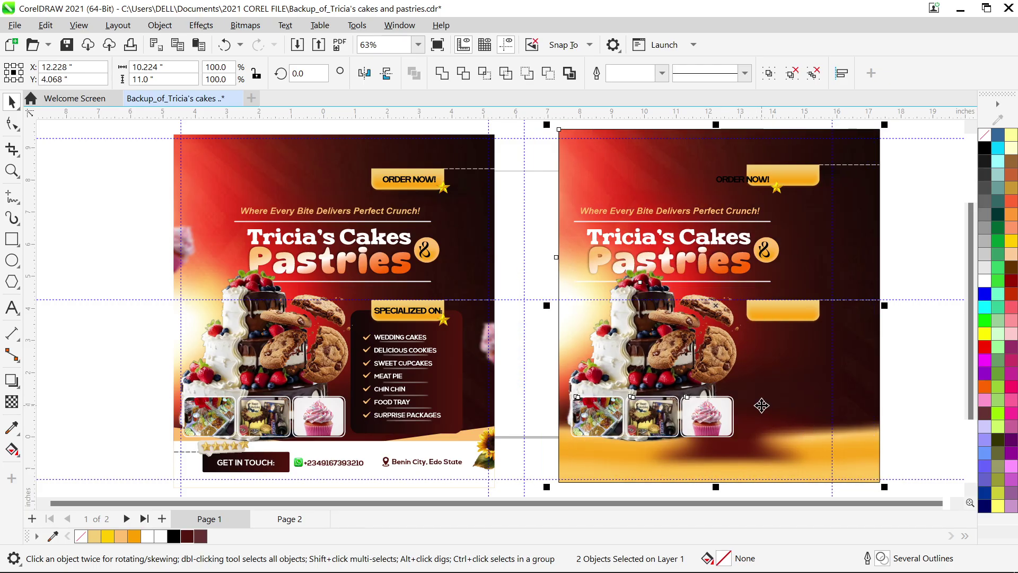
Step: Group the original flyer's SPECIALIZED ON heading, star and checklist as one object
left_click(529, 443)
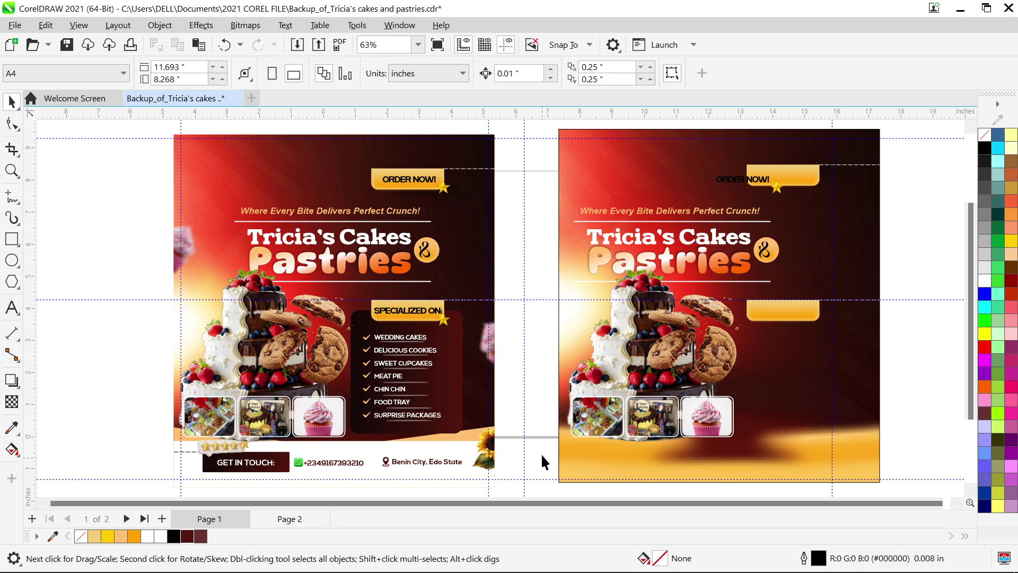
left_click_drag(463, 376, 462, 376)
left_click_drag(540, 423, 333, 312)
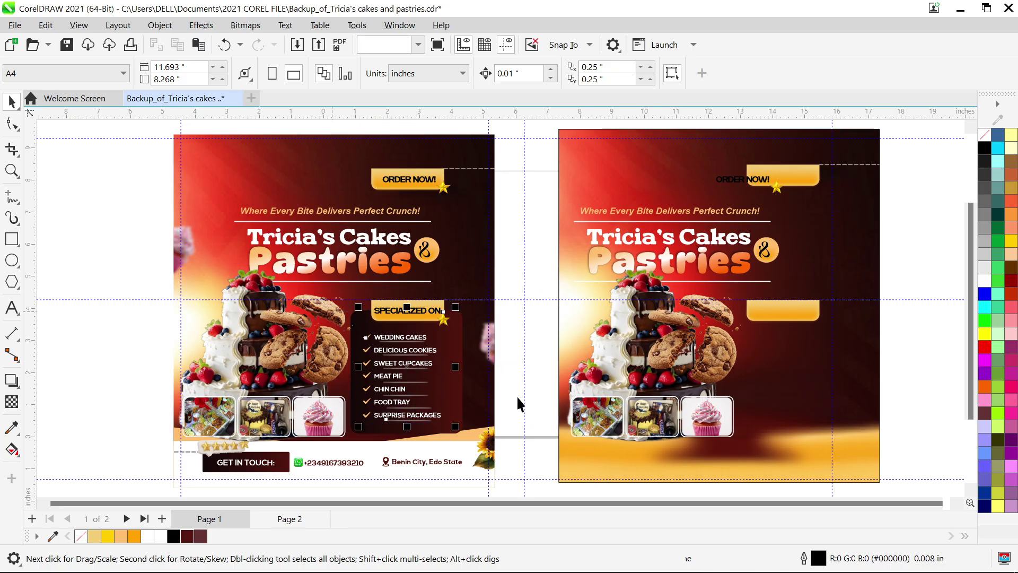
left_click(533, 418)
left_click_drag(538, 443, 373, 330)
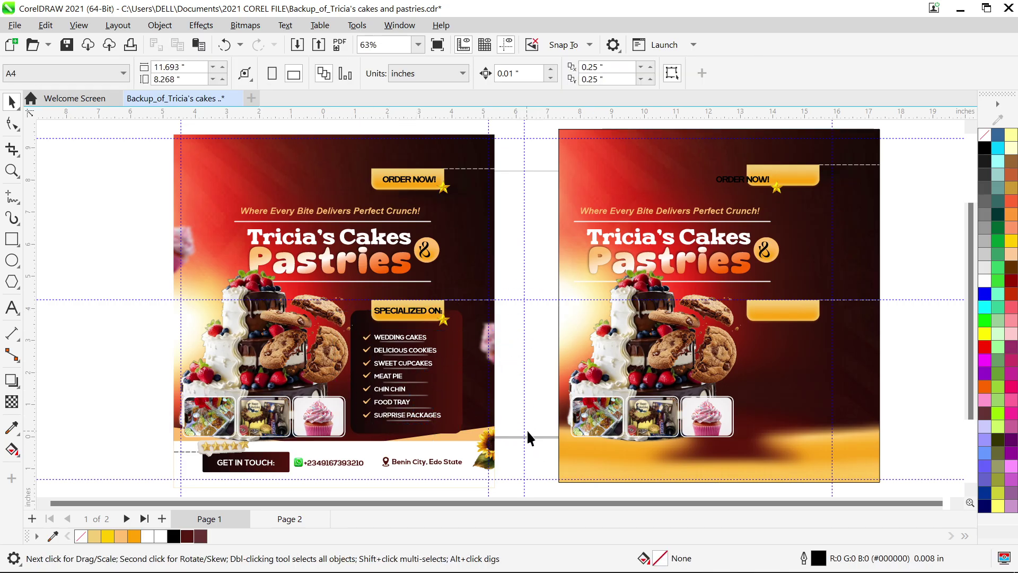
left_click_drag(538, 426, 376, 298)
key("ctrl+g")
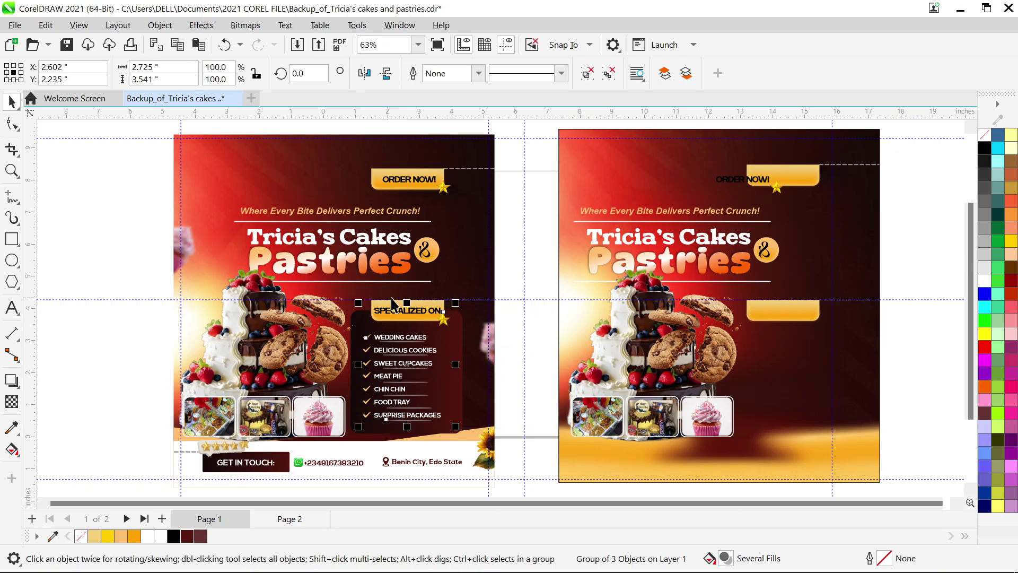
key("Escape")
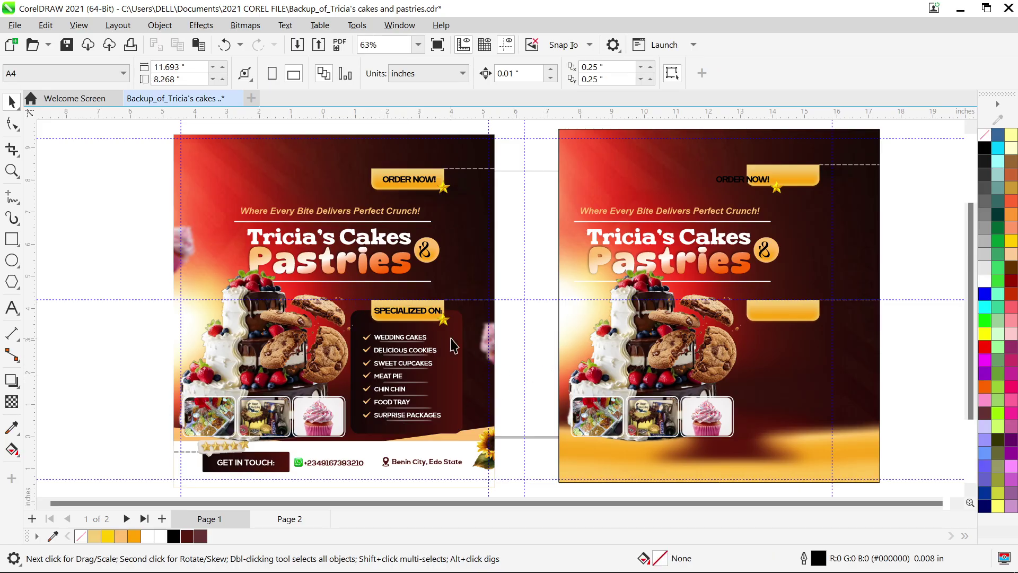
Step: Copy the original flyer's dark rounded panel onto the new flyer, centred at about X 15.02, Y 2.01 in
left_click_drag(453, 345, 846, 356)
key("Right")
key("Right")
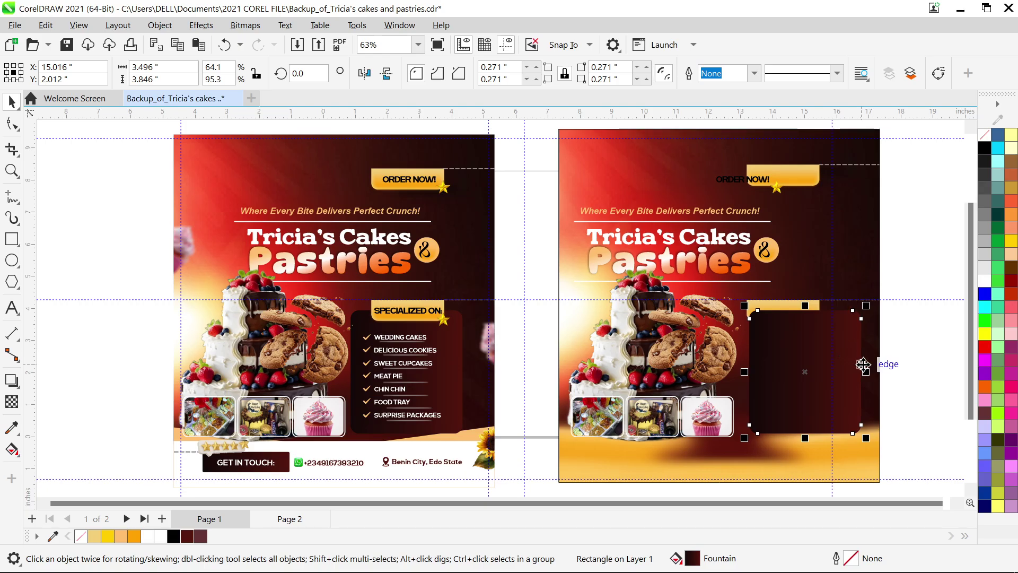
Step: Delete the lower yellow label and its line from inside the new flyer's PowerClip and finish editing it
double_click(851, 288)
left_click(818, 305)
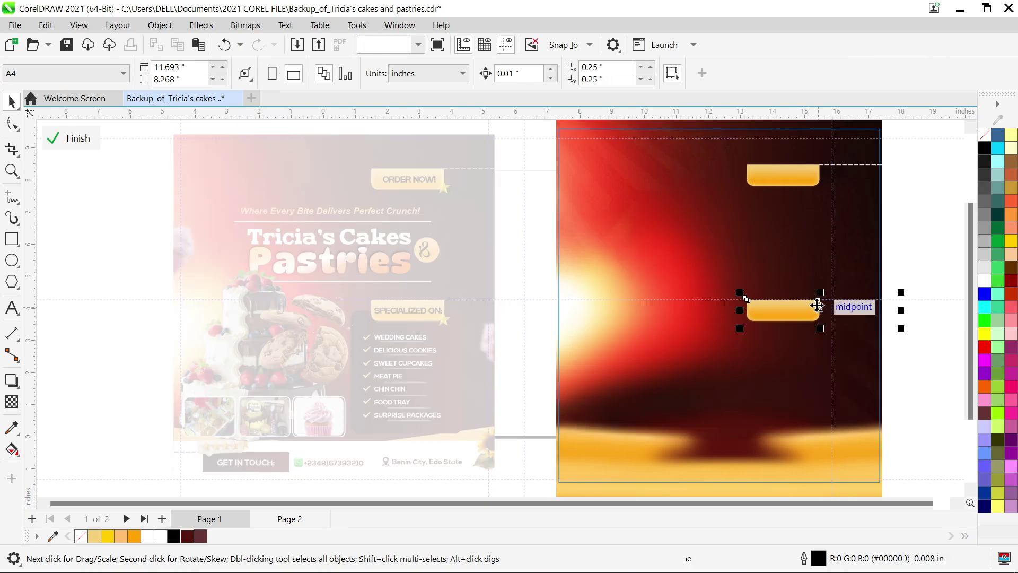
key("Delete")
right_click(859, 271)
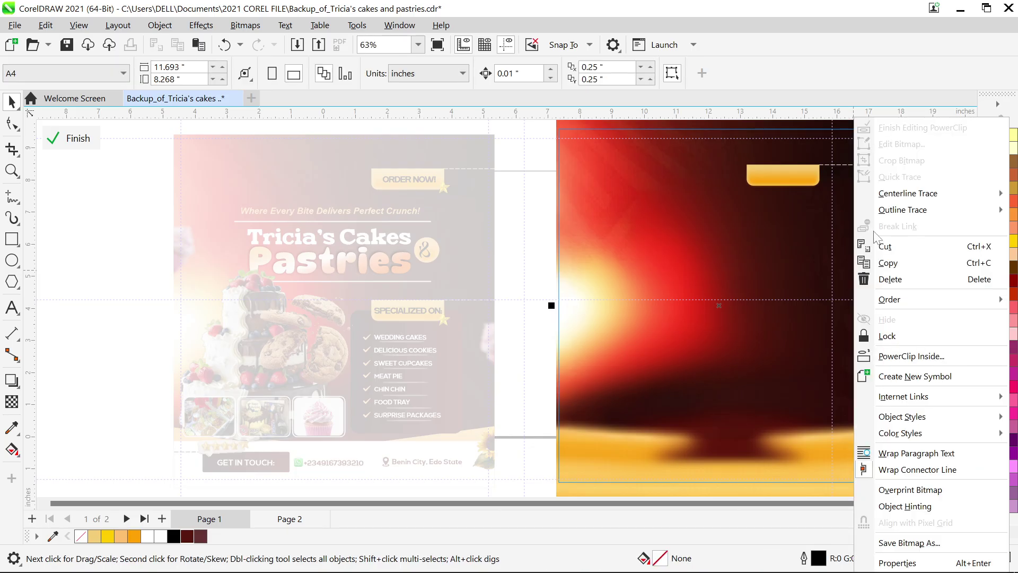
left_click(897, 134)
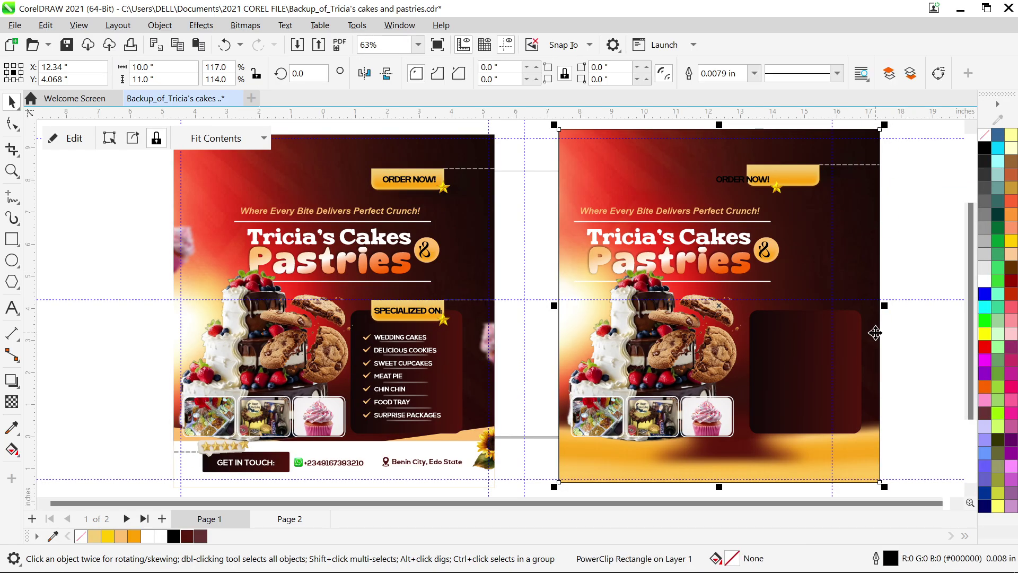
Step: Try to paste the yellow label with its line outside the PowerClip and shift it horizontally to about X 15.51 in
key("ctrl+v")
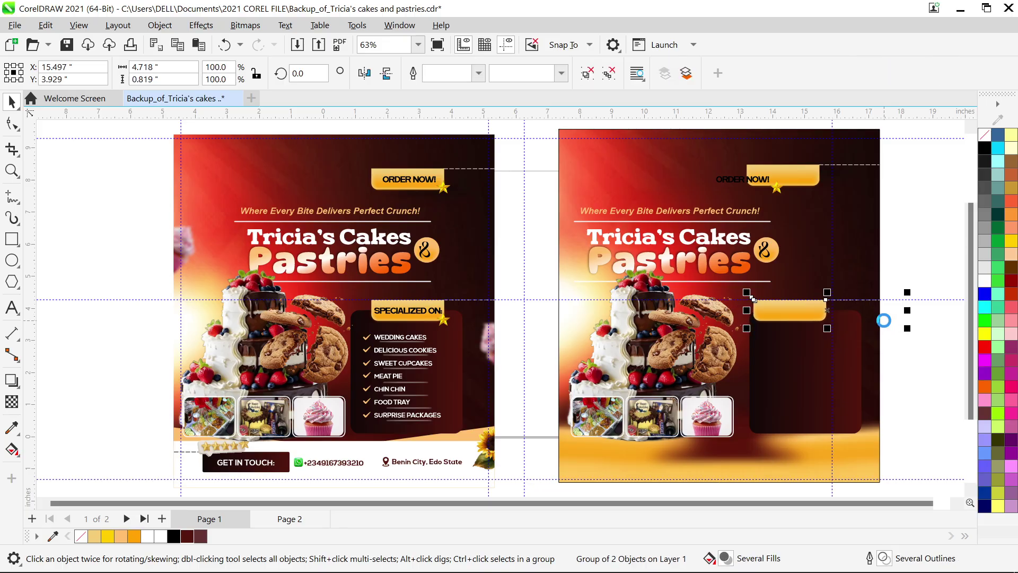
key("Right")
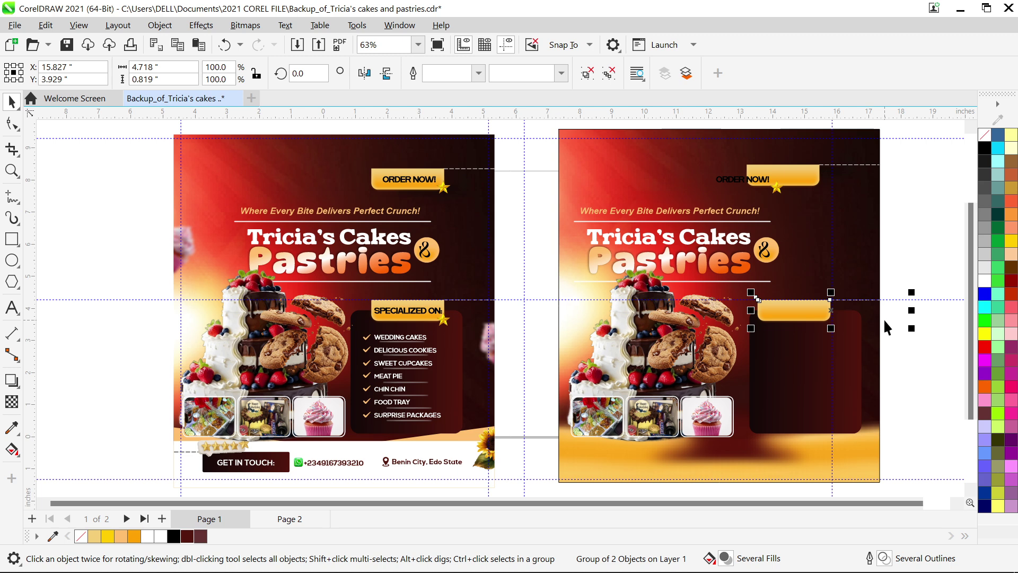
key("ctrl+z")
key("ctrl+z")
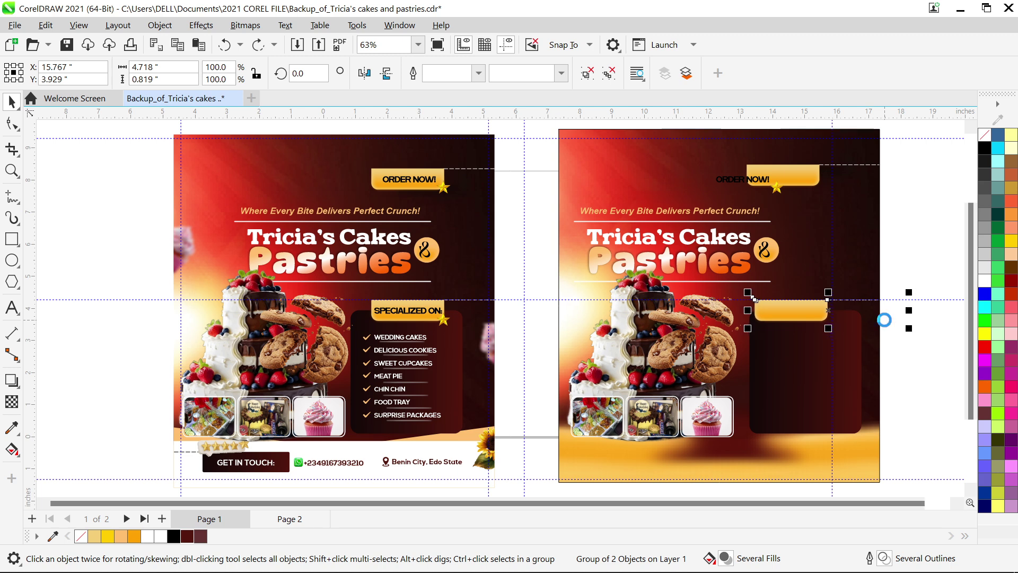
key("Left")
key("Left")
key("Left")
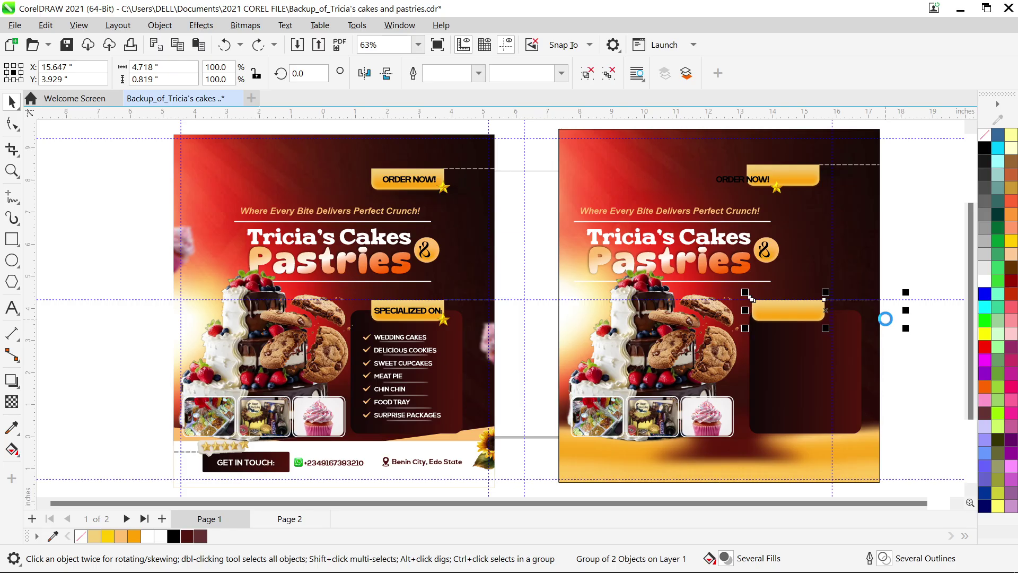
key("Left")
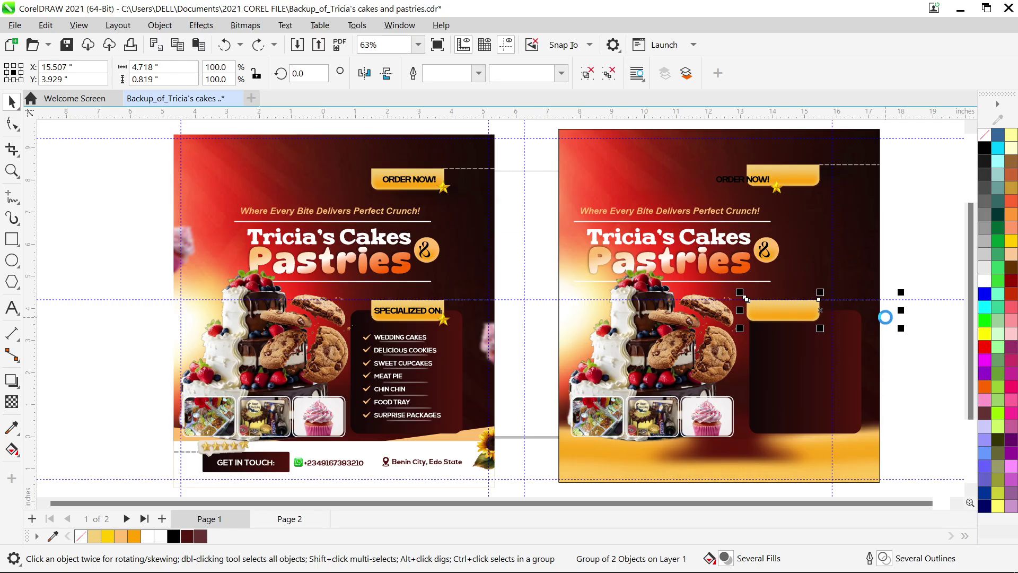
Step: Undo the yellow label's nudges, its paste and its removal from the new flyer's PowerClip
key("ctrl+z")
key("ctrl+z")
key("ctrl+z")
key("ctrl+z")
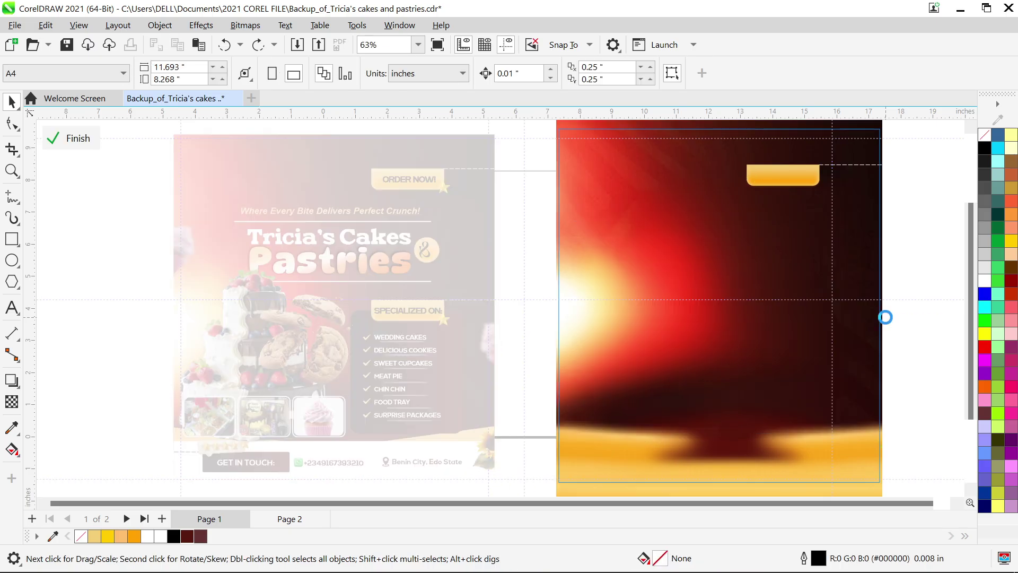
key("ctrl+z")
key("ctrl+z")
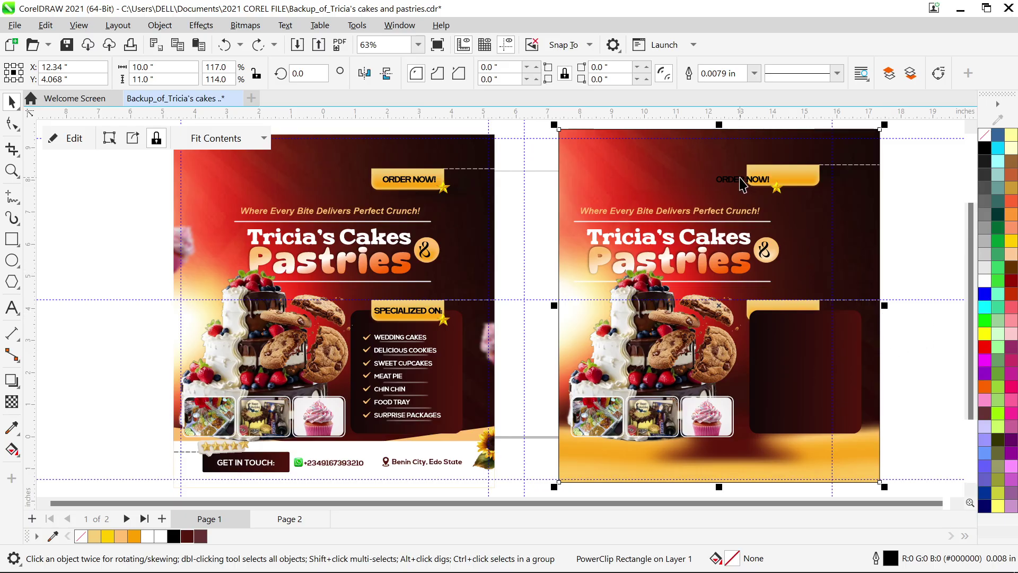
Step: Move the new flyer's background together with its photo group back toward the original, centring them at about X 11.05, Y 3.95 in
left_click(645, 164)
left_click(651, 335, "shift")
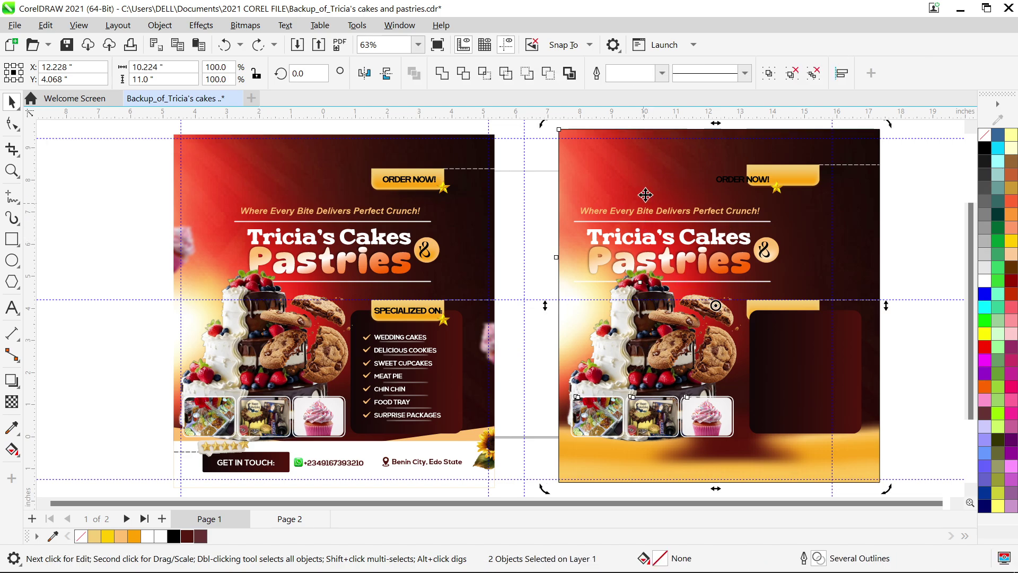
left_click_drag(646, 195, 608, 186)
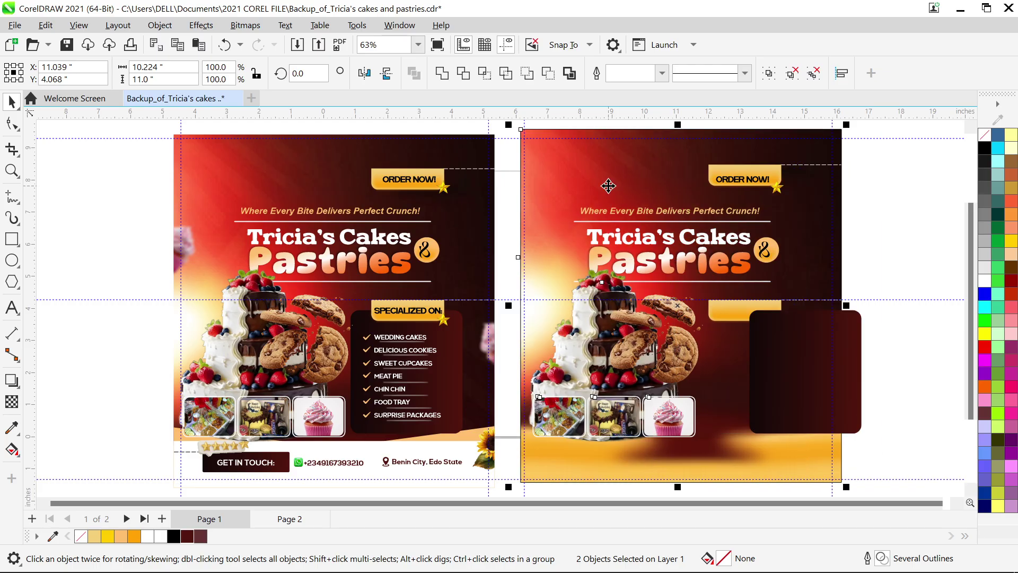
key("Down")
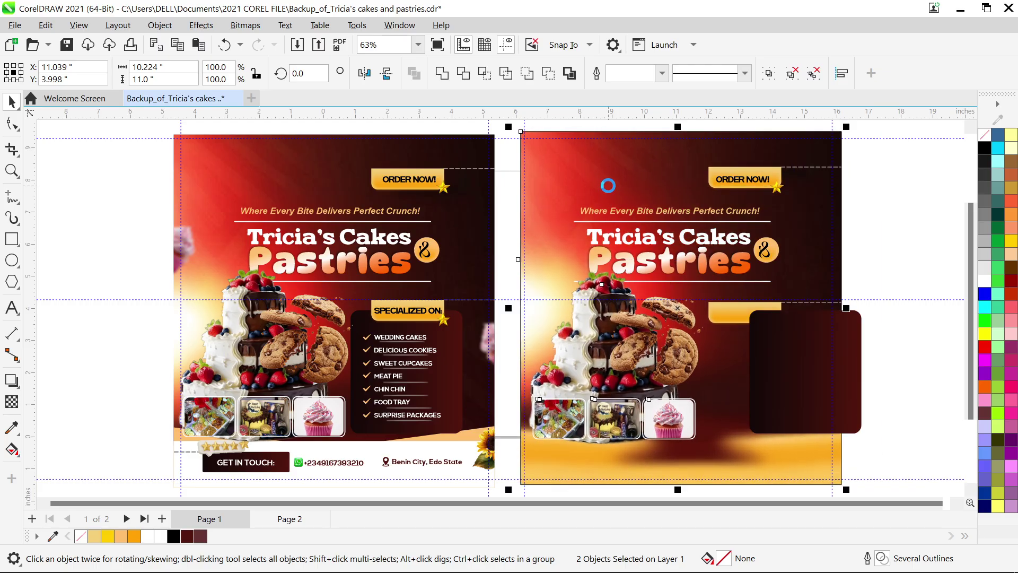
key("Down")
key("Left")
key("Left")
key("Right")
key("Right")
key("Right")
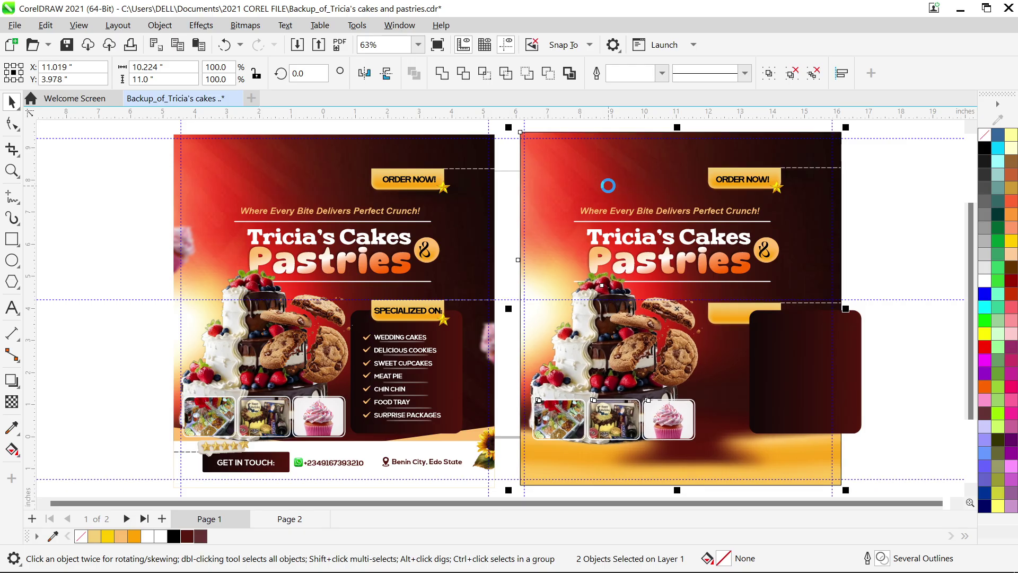
key("Down")
key("Down")
key("Down")
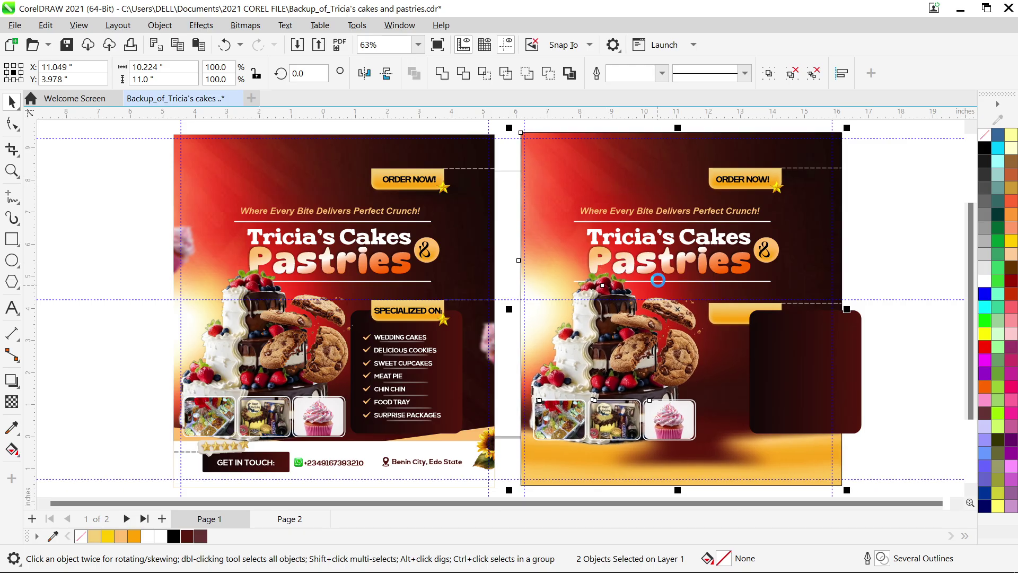
Step: Cut the dark rounded panel and paste it inside the new flyer's PowerClip, centred at about X 13.42, Y 2.13 in
left_click(779, 322)
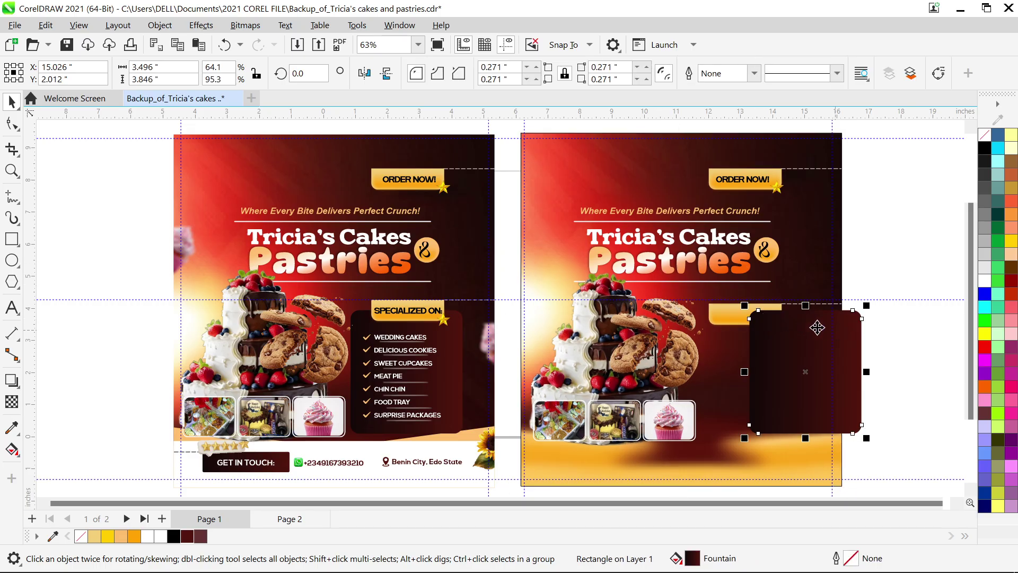
key("Delete")
left_click(812, 269)
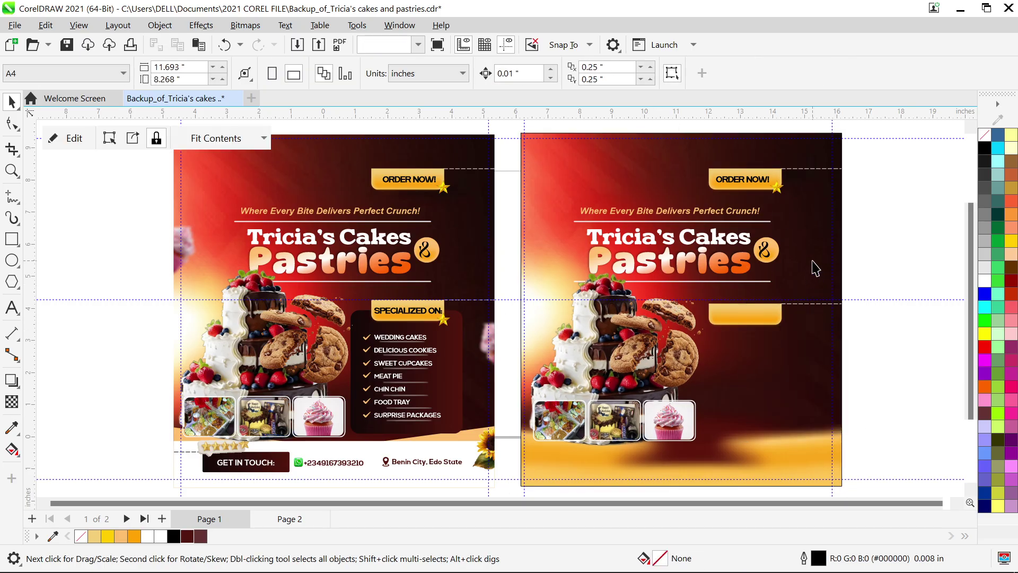
right_click(814, 270)
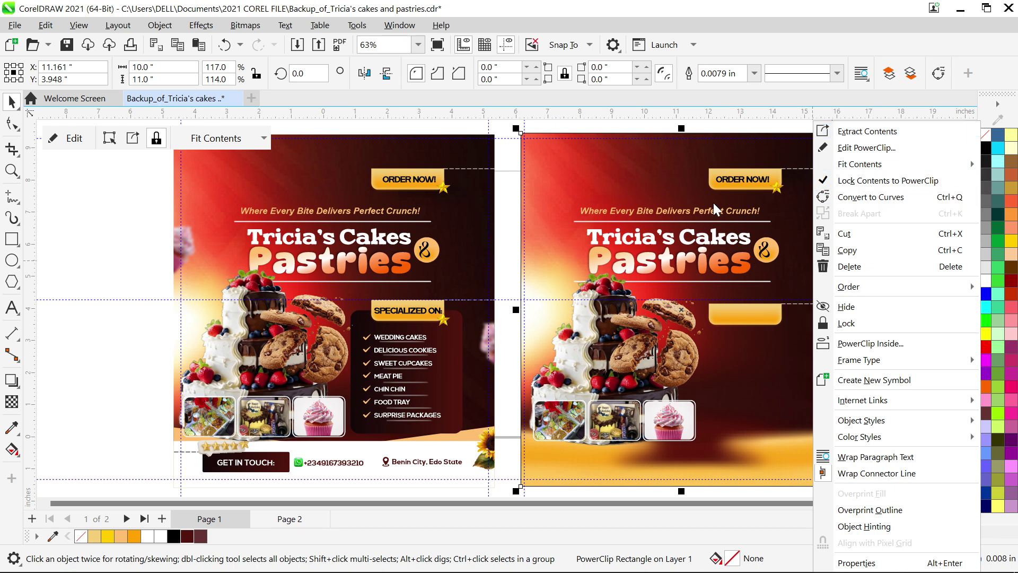
left_click(613, 185)
double_click(632, 184)
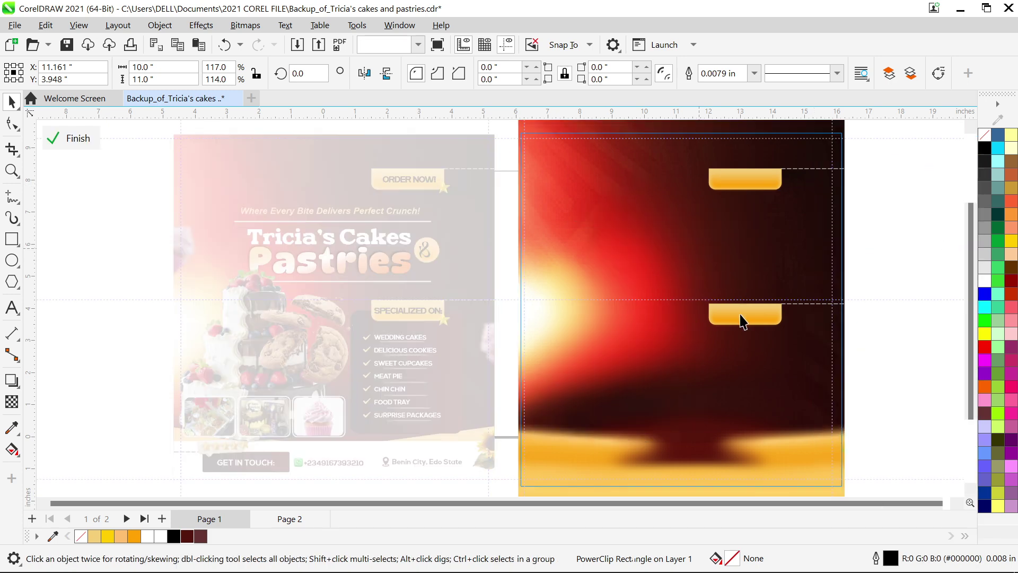
key("ctrl+v")
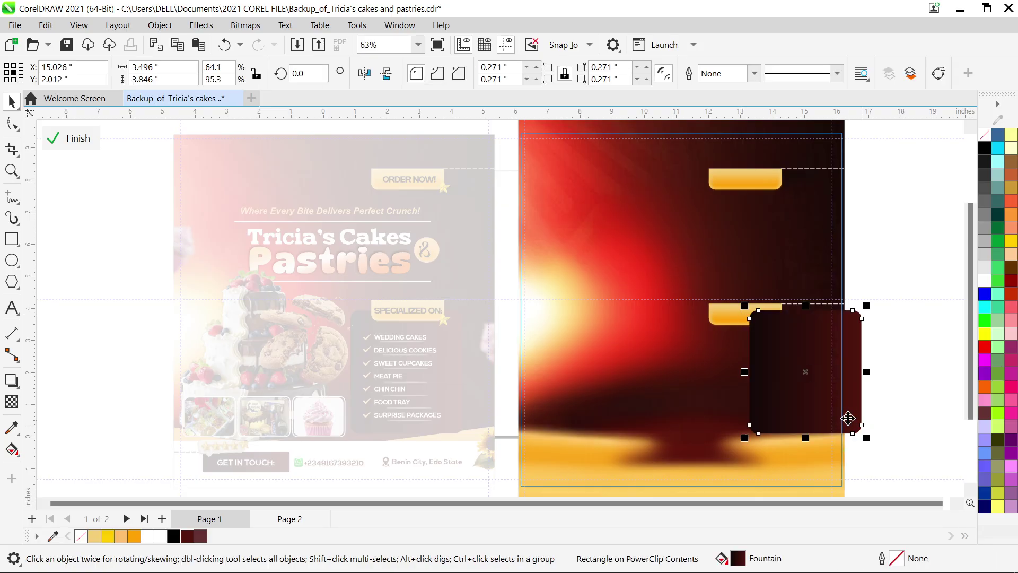
scroll(847, 418, "up", 2)
left_click_drag(807, 385, 741, 382)
Step: Raise the lower yellow label and line to the horizontal guideline, at about Y 3.95 in, and bring them in front of the dark panel
scroll(745, 290, "up", 3)
left_click(762, 262)
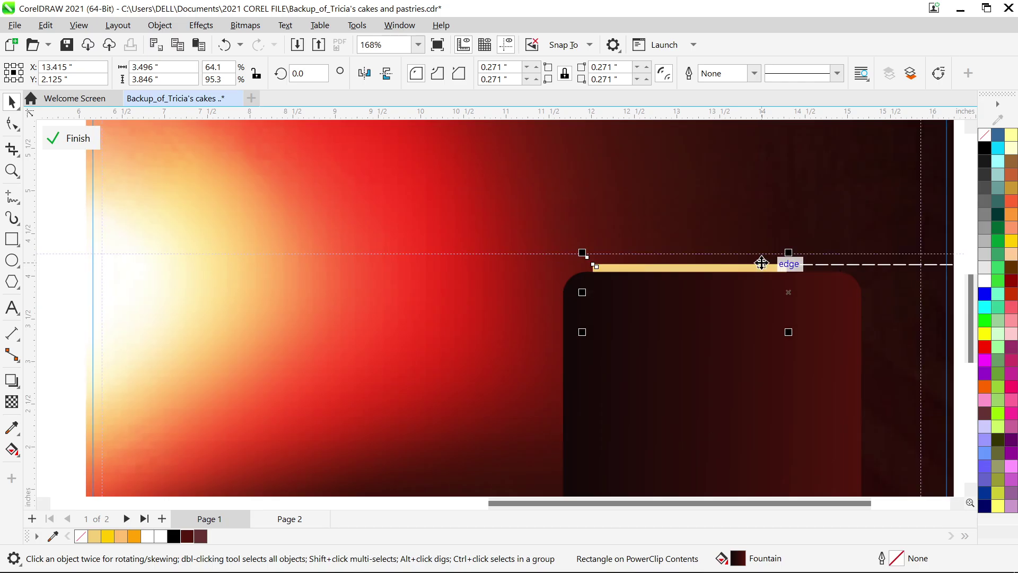
left_click_drag(761, 263, 762, 251)
left_click(744, 350)
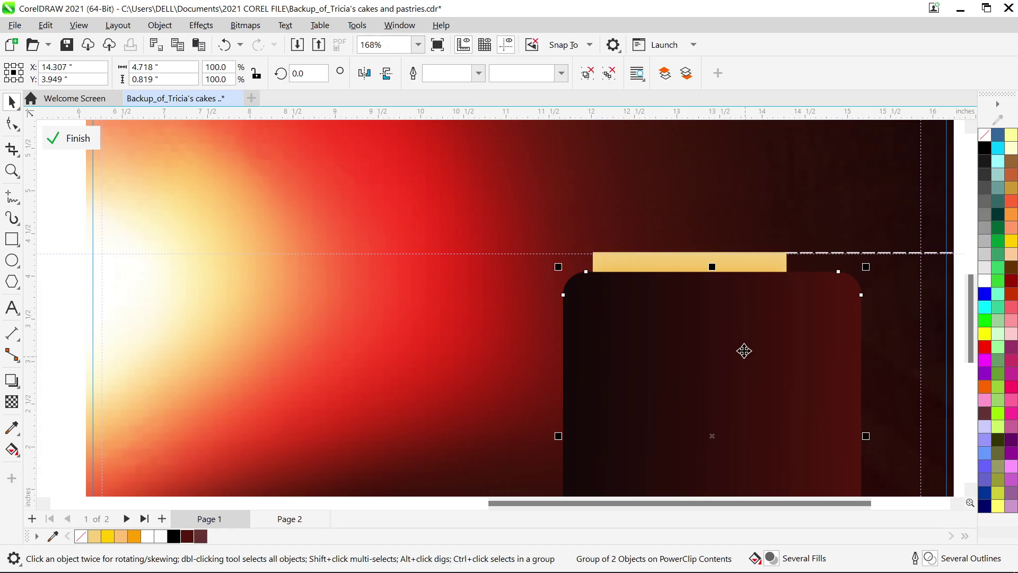
left_click(749, 264)
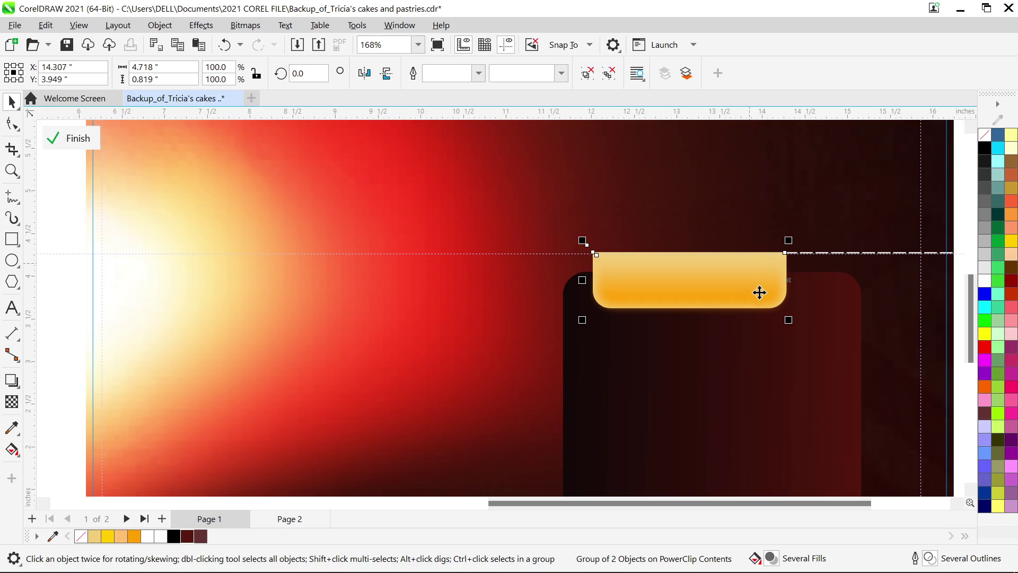
Step: Nudge the dark panel left by about 0.2 in so it sits centred beneath the yellow label, and finish editing the PowerClip
left_click(769, 344)
key("Left")
key("Left")
key("Left")
key("Left")
key("Left")
key("Left")
key("Left")
key("Left")
key("Left")
key("Left")
key("Left")
key("Left")
key("Left")
key("Left")
key("Left")
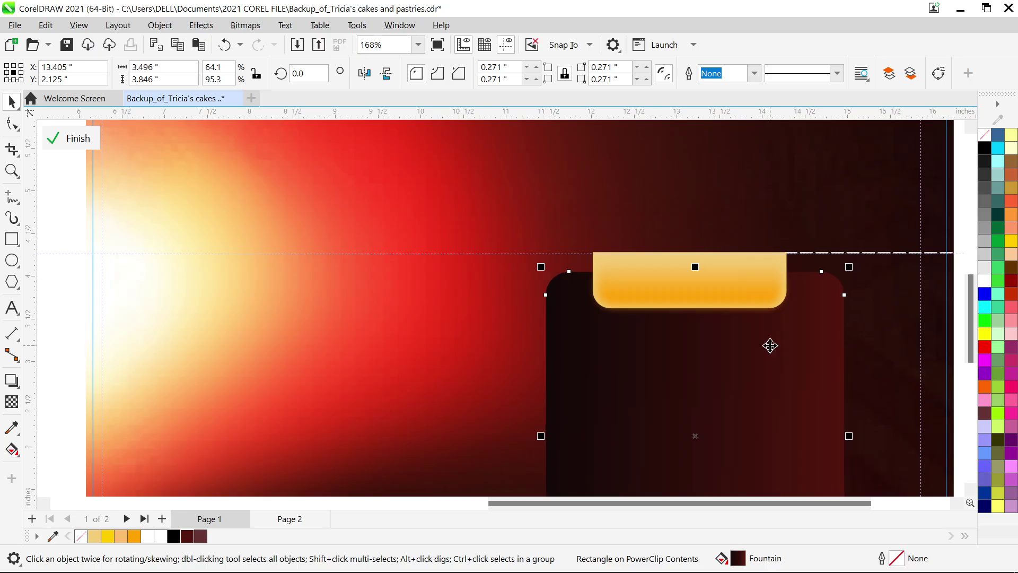
scroll(764, 331, "down", 5)
right_click(727, 267)
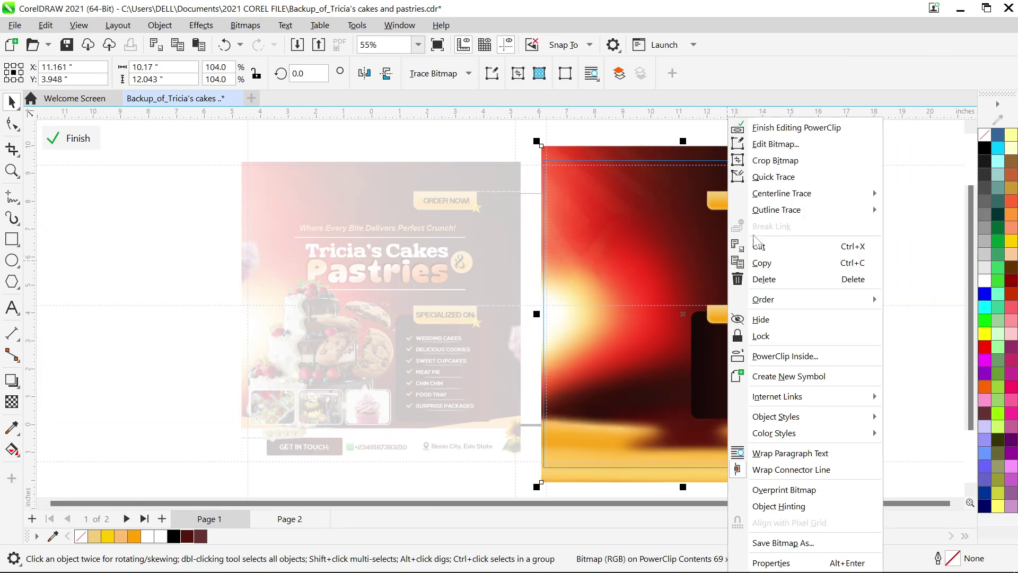
left_click(764, 130)
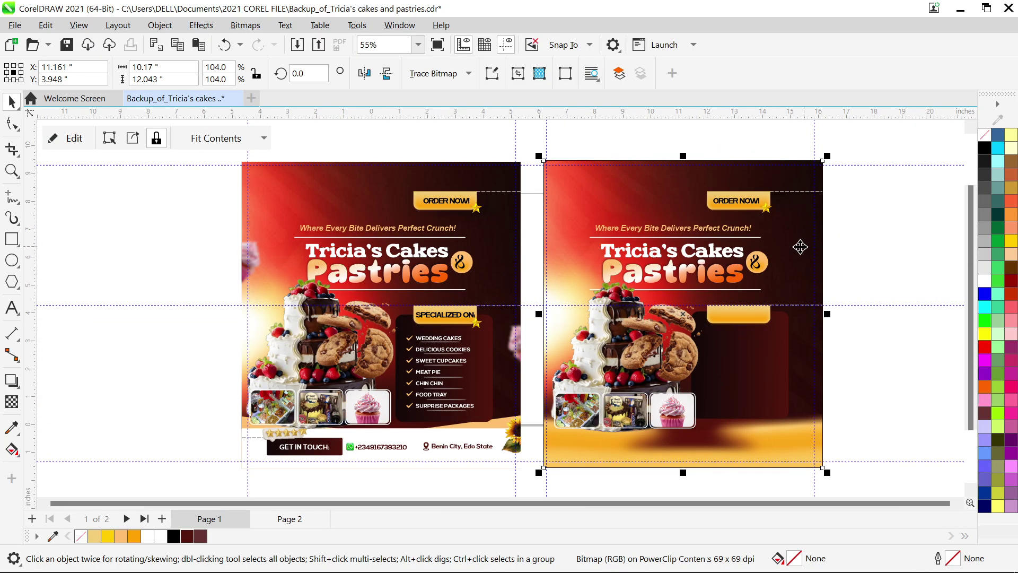
Step: Shift the new flyer's cake and photo group left, centring it at about X 8.87 in
left_click(645, 340)
key("Left")
key("Left")
key("Left")
key("Left")
key("Left")
key("Left")
key("Left")
key("Left")
key("Left")
key("Left")
key("Left")
key("Left")
key("Left")
key("Left")
key("Left")
key("Left")
key("Left")
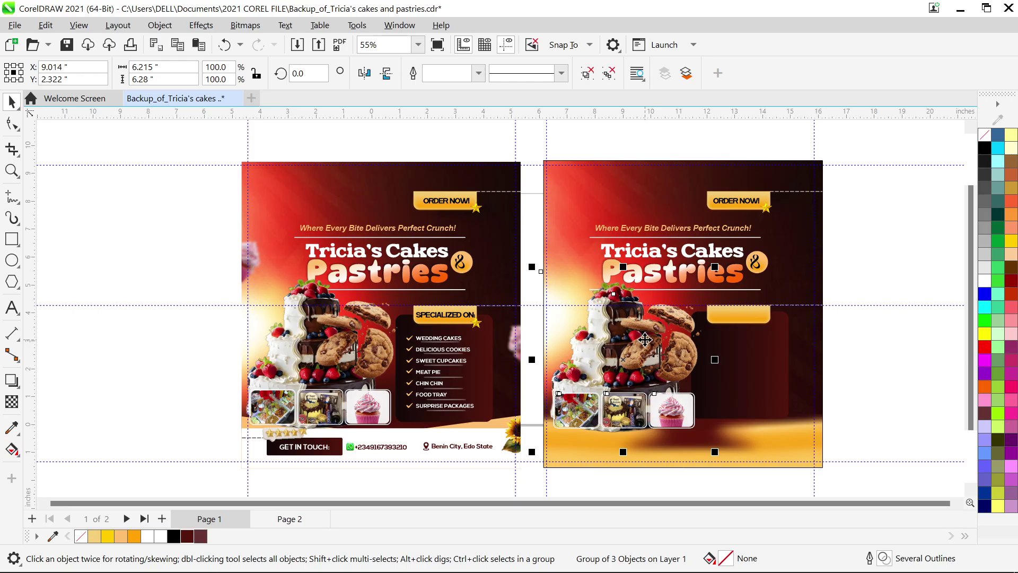
key("Left")
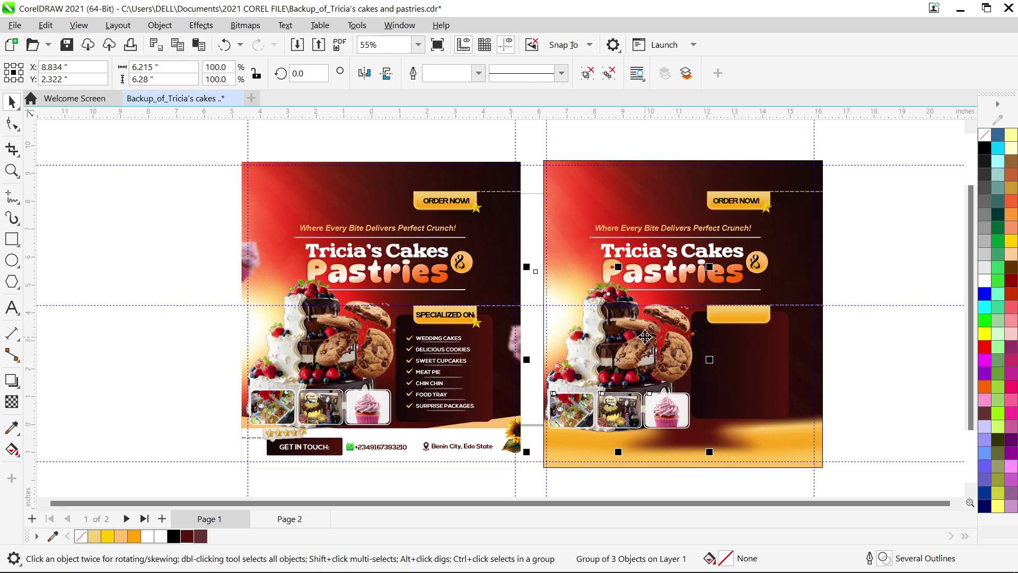
key("Right")
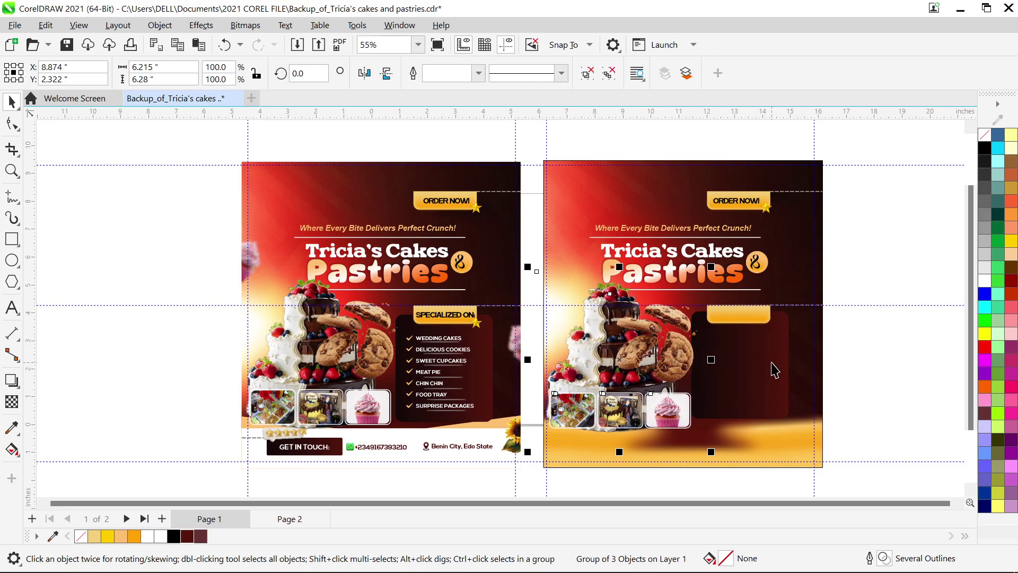
Step: Inside the new flyer's PowerClip, nudge the lower yellow label and the dark panel together right by about 0.14 in
double_click(772, 362)
left_click(758, 307)
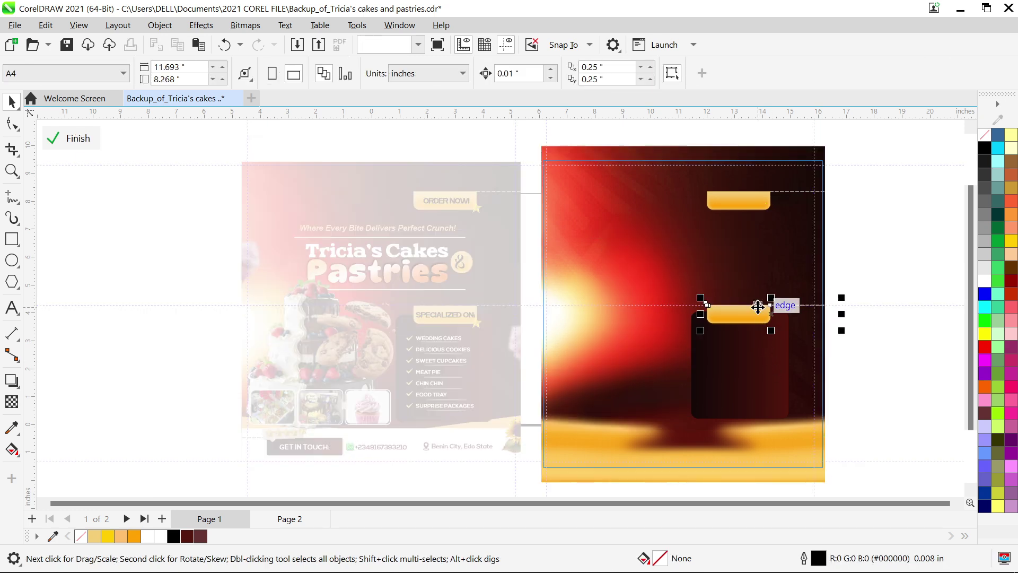
left_click(763, 351, "shift")
key("Right")
key("Right")
key("Right")
key("Right")
key("Right")
key("Right")
key("Right")
key("Right")
key("Right")
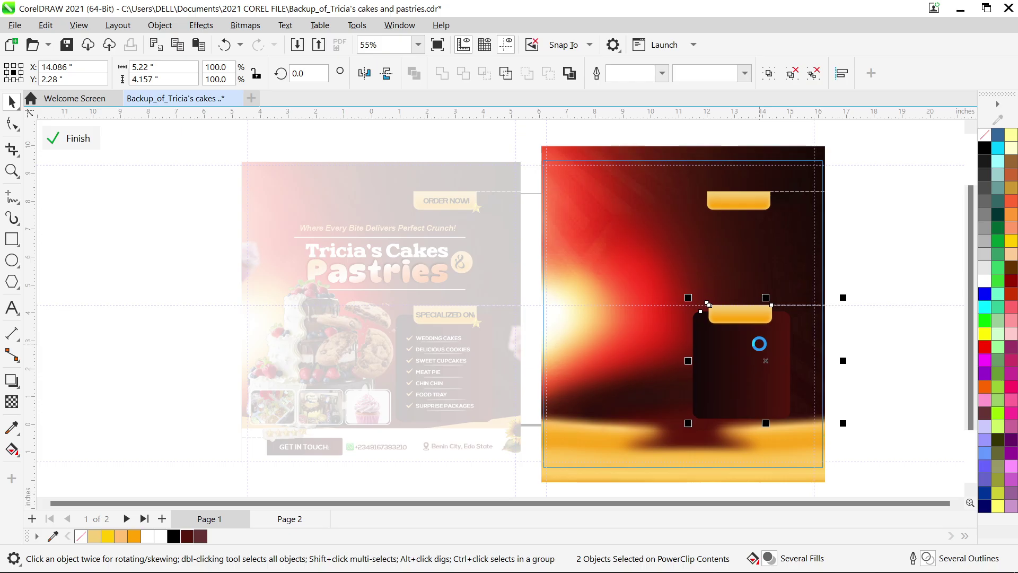
key("Right")
key("Right")
key("Right")
key("Right")
key("Right")
Step: Align the upper yellow label with the lower one, finish the PowerClip, and centre the ORDER NOW! text and star at X 13.53, Y 7.82 in
left_click(753, 203)
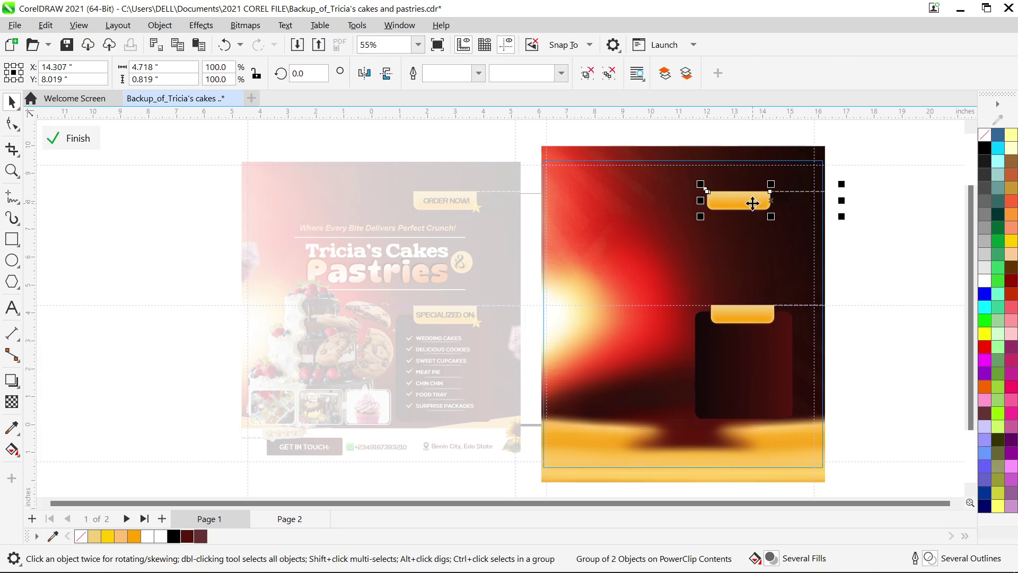
key("Right")
key("Right")
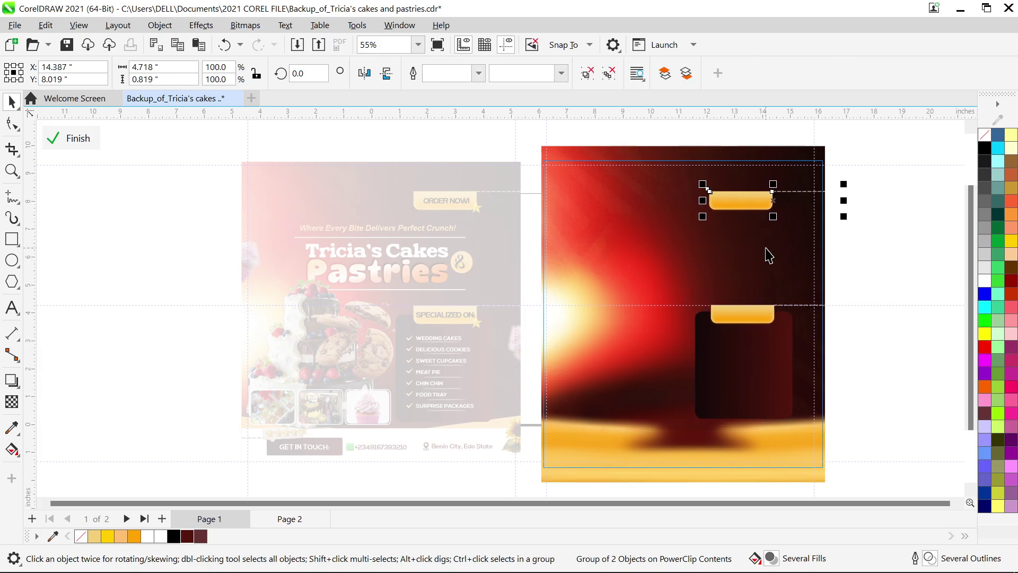
right_click(766, 246)
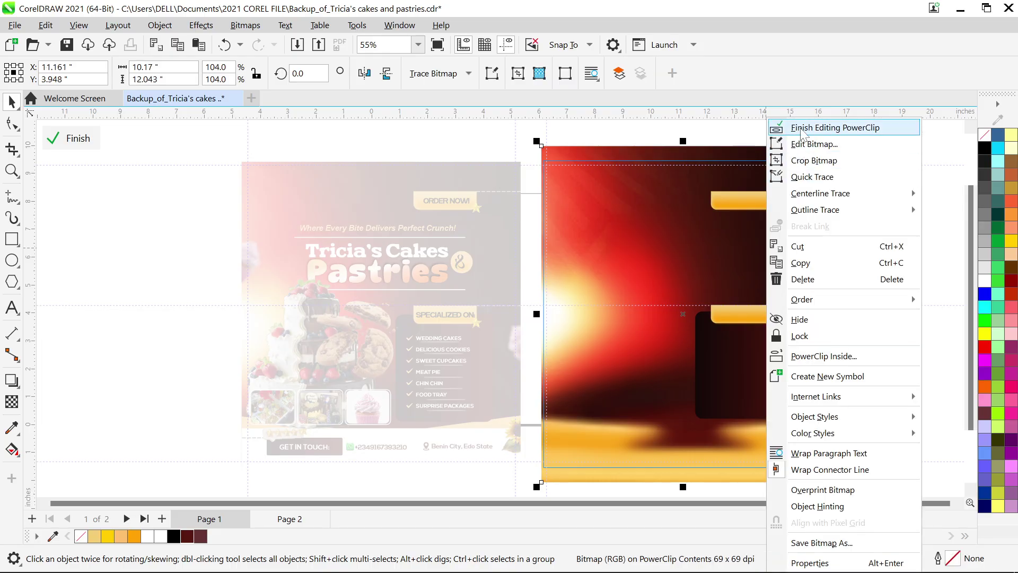
left_click(803, 128)
left_click_drag(751, 203, 756, 202)
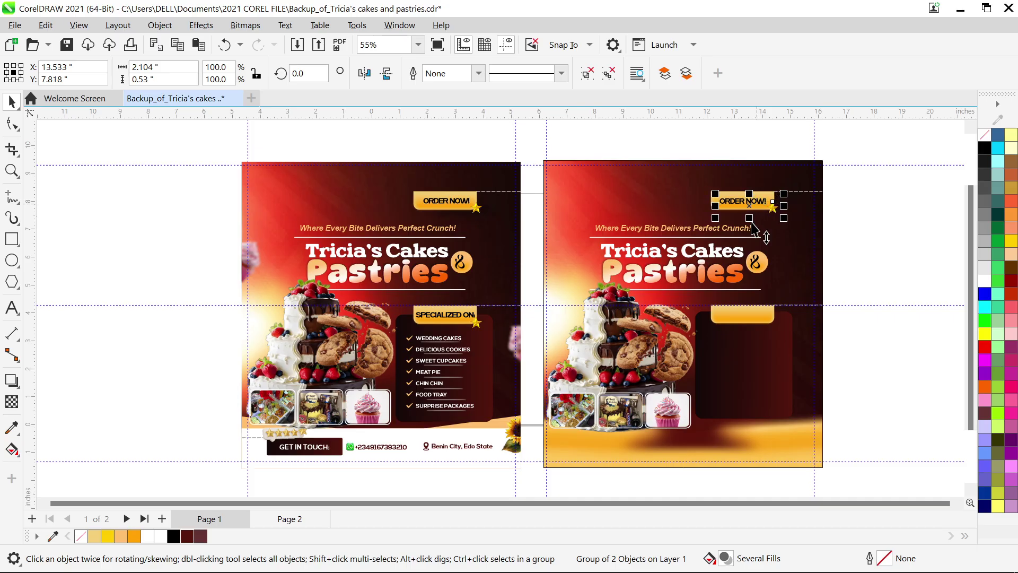
left_click(663, 247)
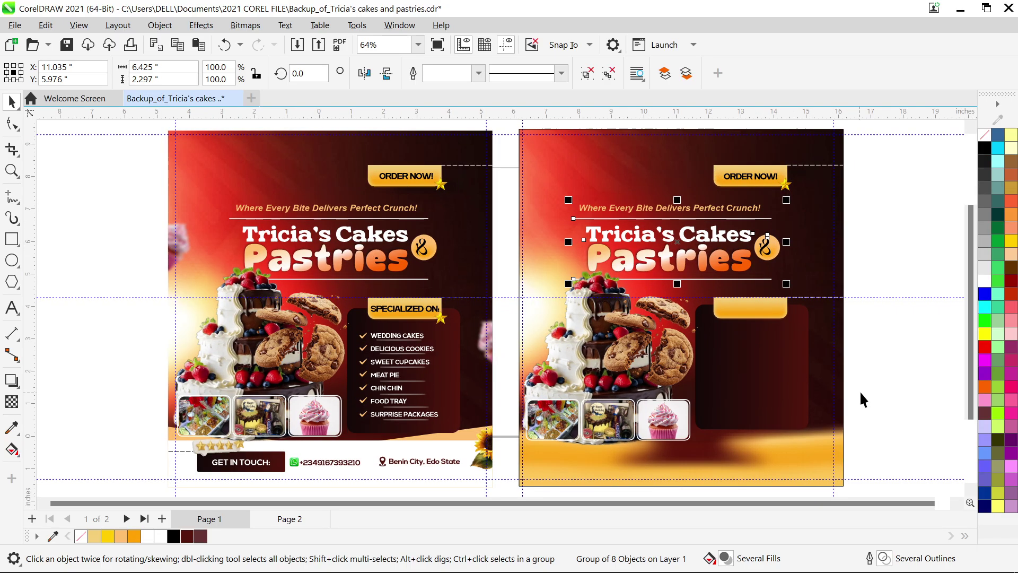
Step: Copy the original's grouped SPECIALIZED ON heading, star and checklist onto the new flyer's dark panel, centred at about X 13.24, Y 2.24 in
left_click(712, 377)
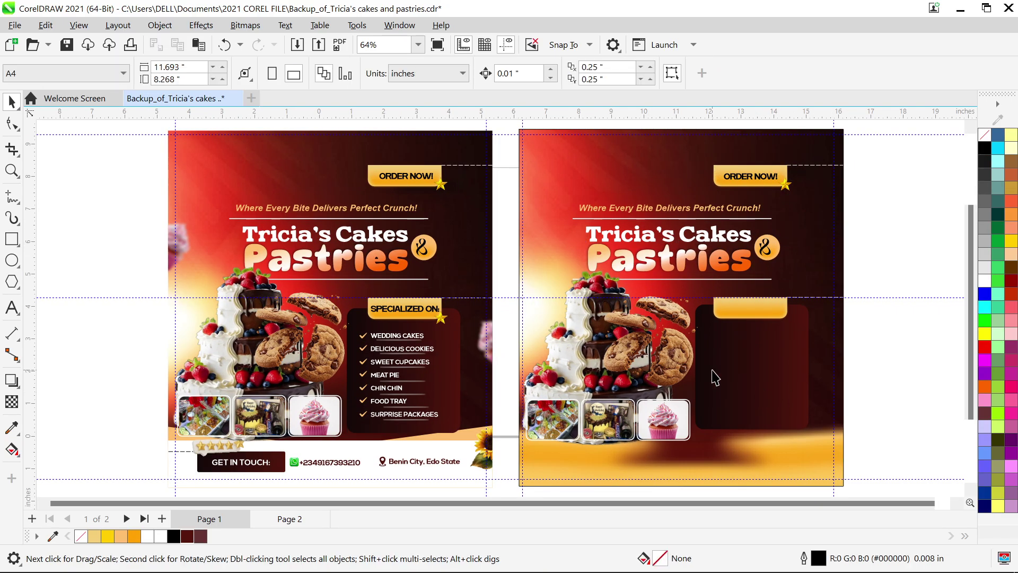
left_click(385, 359)
left_click_drag(406, 376, 741, 407)
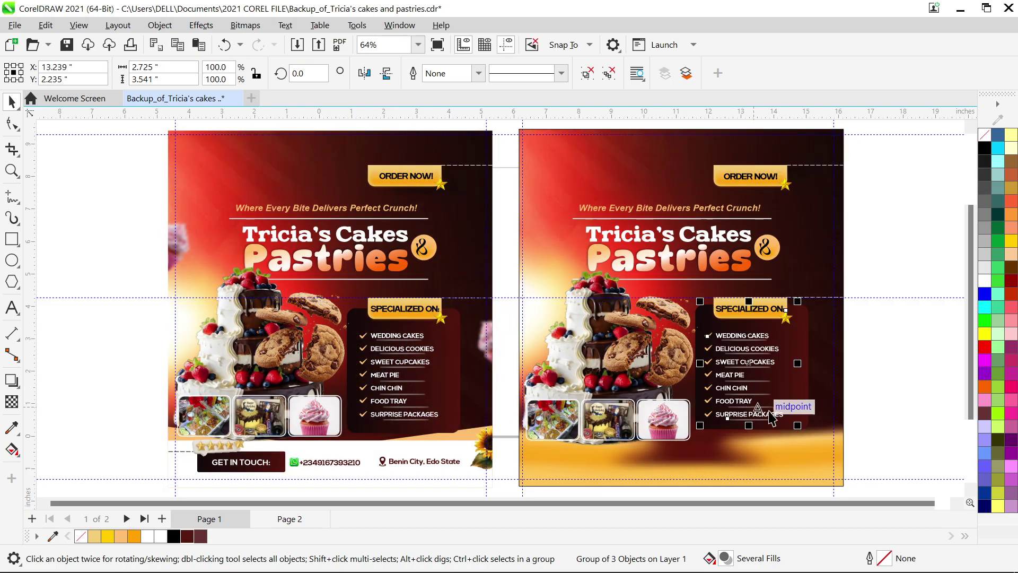
Step: Draw a rectangle about 10.8 by 2.63 in across the bottom of the new flyer inside its PowerClip, and finish editing
left_click(533, 487)
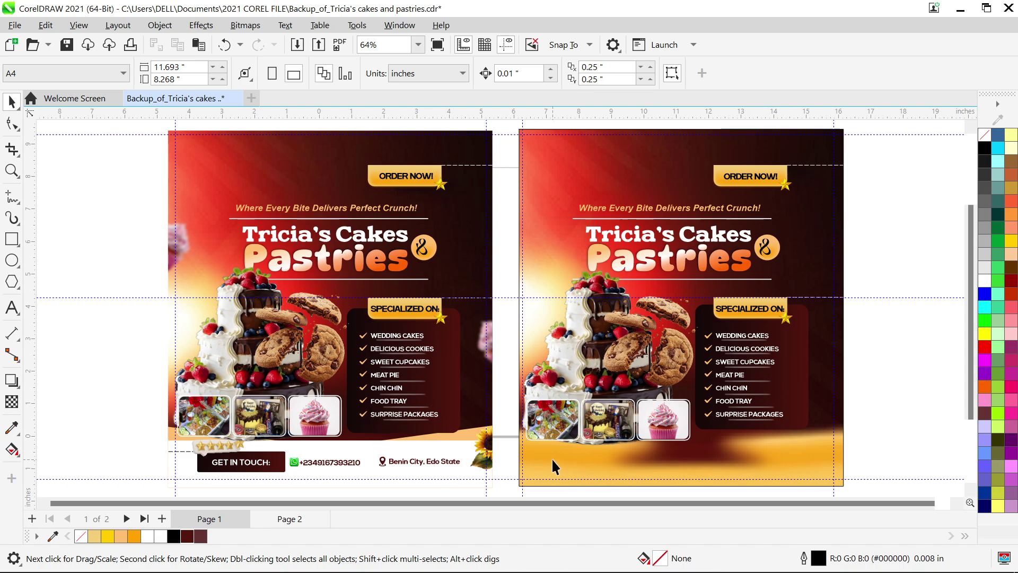
double_click(602, 433)
double_click(750, 441)
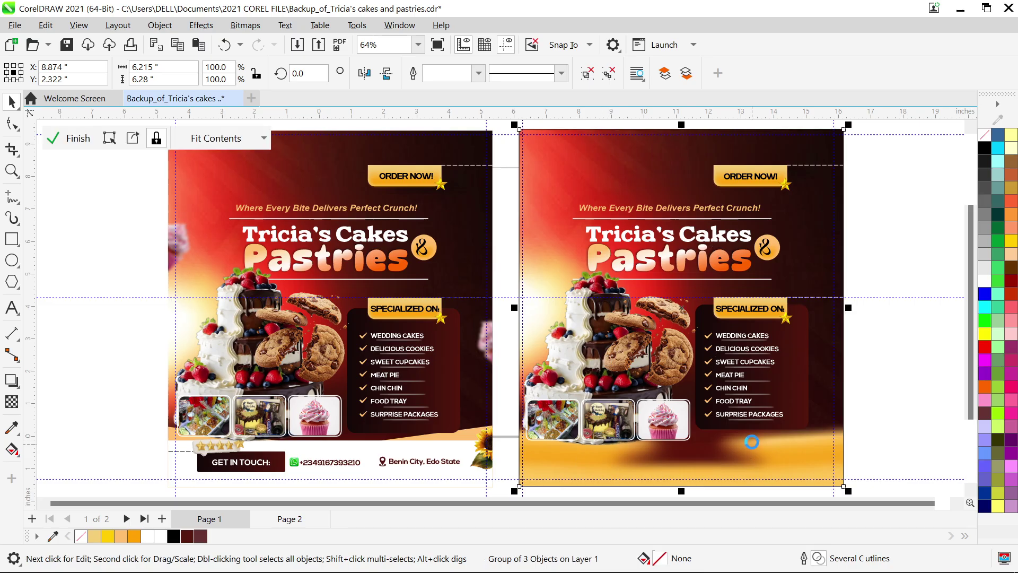
left_click(12, 238)
left_click_drag(522, 448, 857, 439)
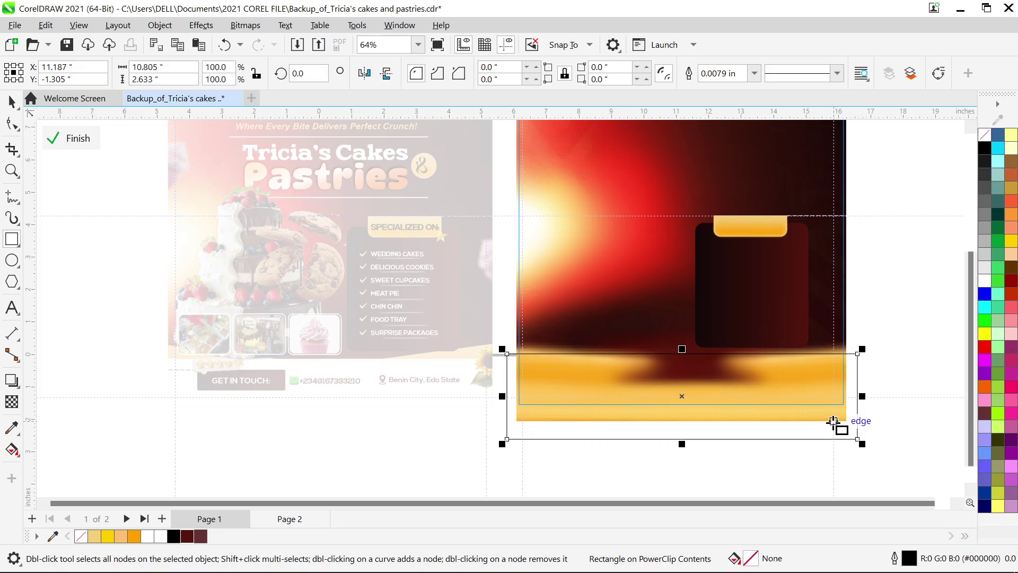
key("space")
right_click(479, 307)
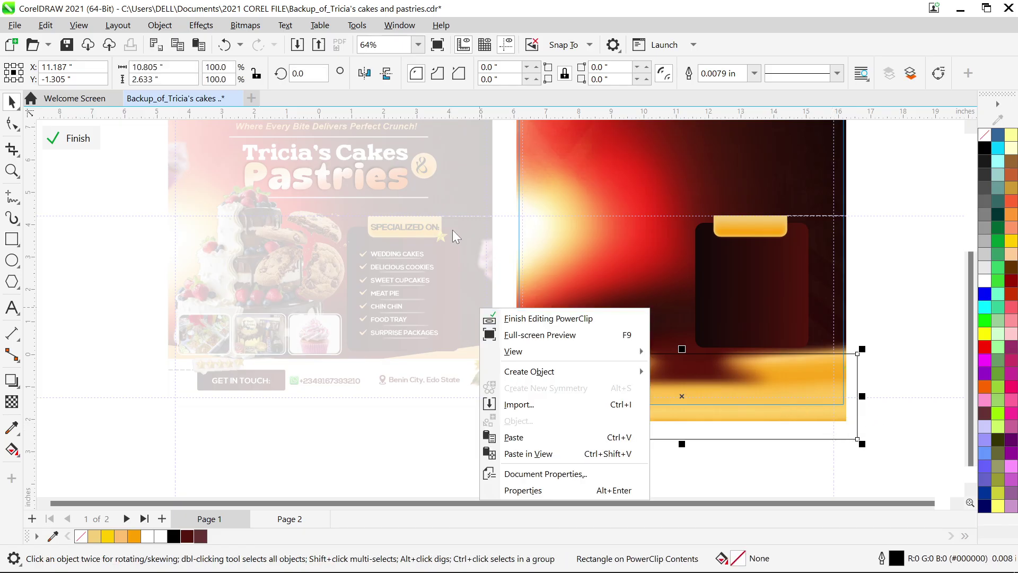
right_click(578, 247)
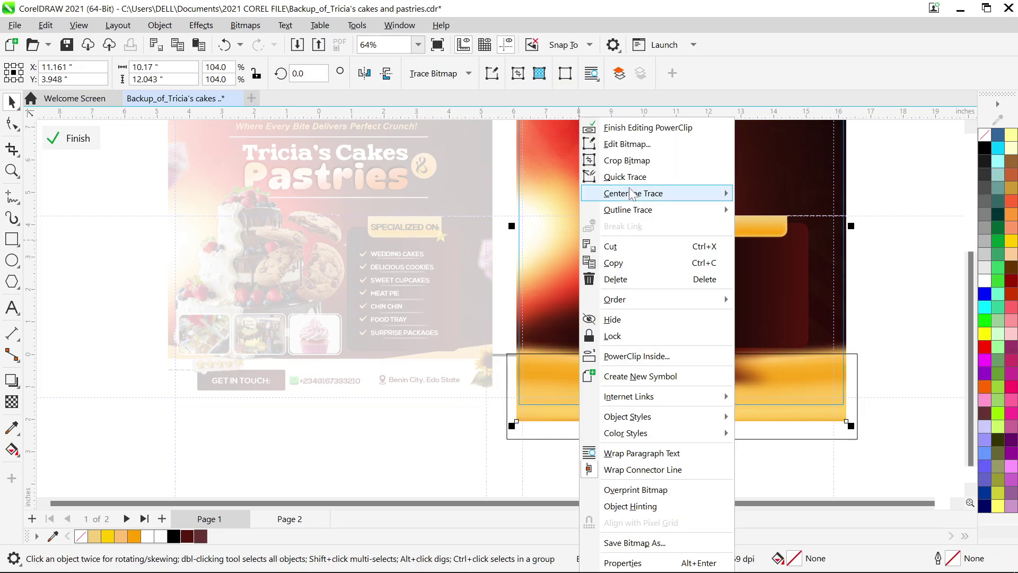
left_click(623, 128)
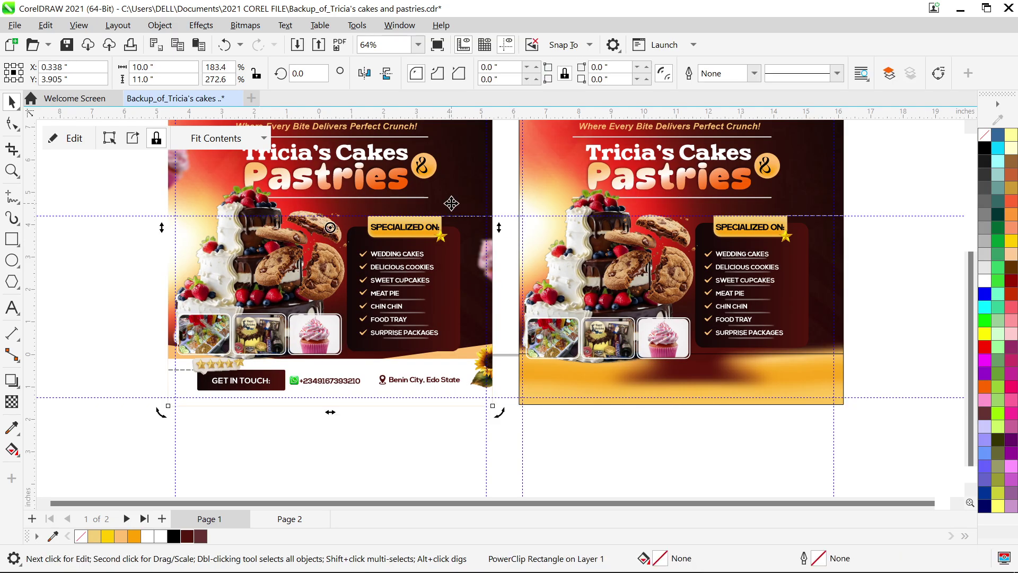
Step: Open the original flyer's PowerClip, move its white bottom shape down to examine the peach band beneath, and undo the move
left_click(467, 179)
scroll(310, 374, "up", 1)
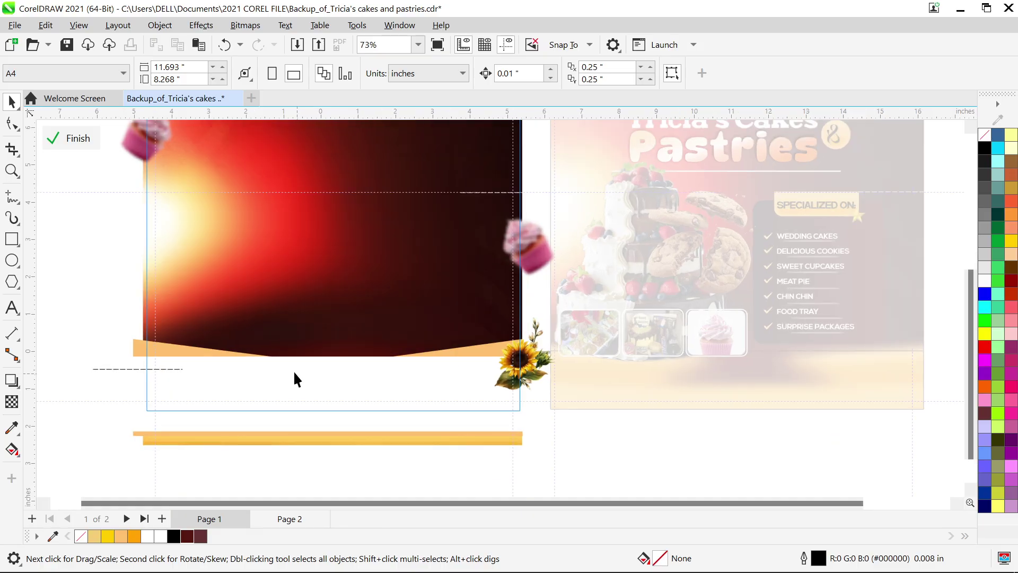
left_click(291, 370)
left_click_drag(281, 376, 279, 429)
scroll(290, 390, "up", 3)
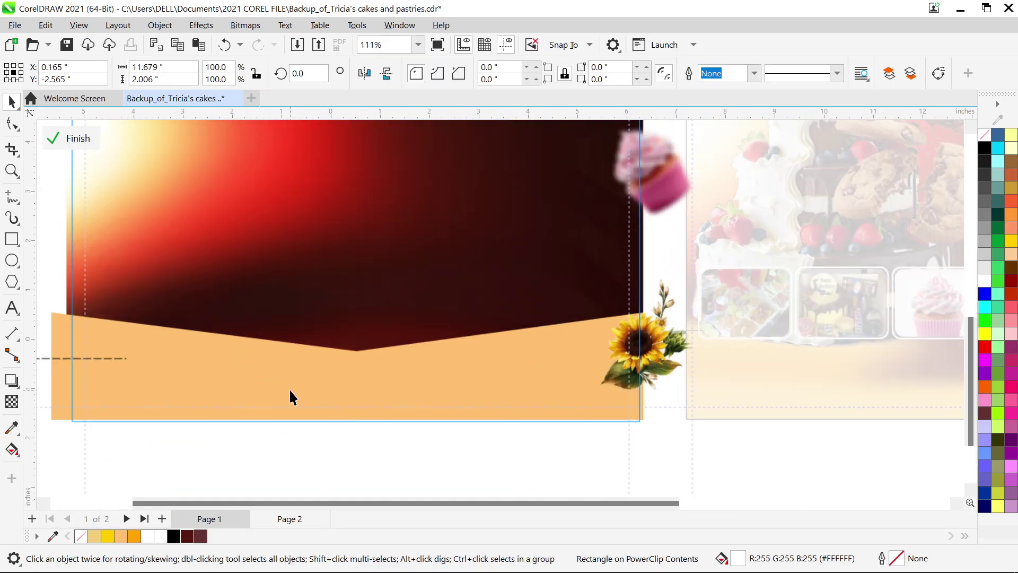
scroll(342, 343, "down", 3)
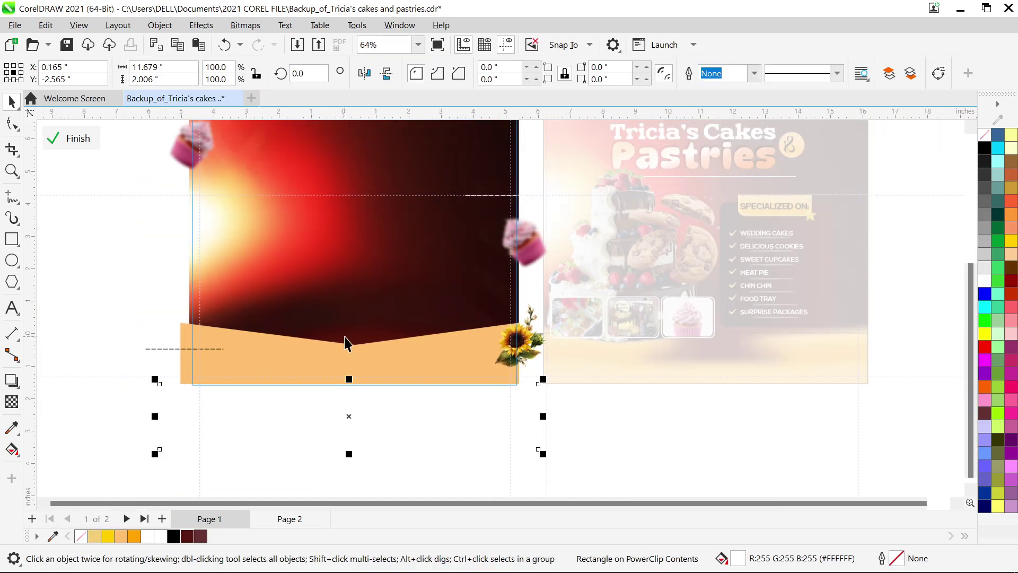
key("ctrl+z")
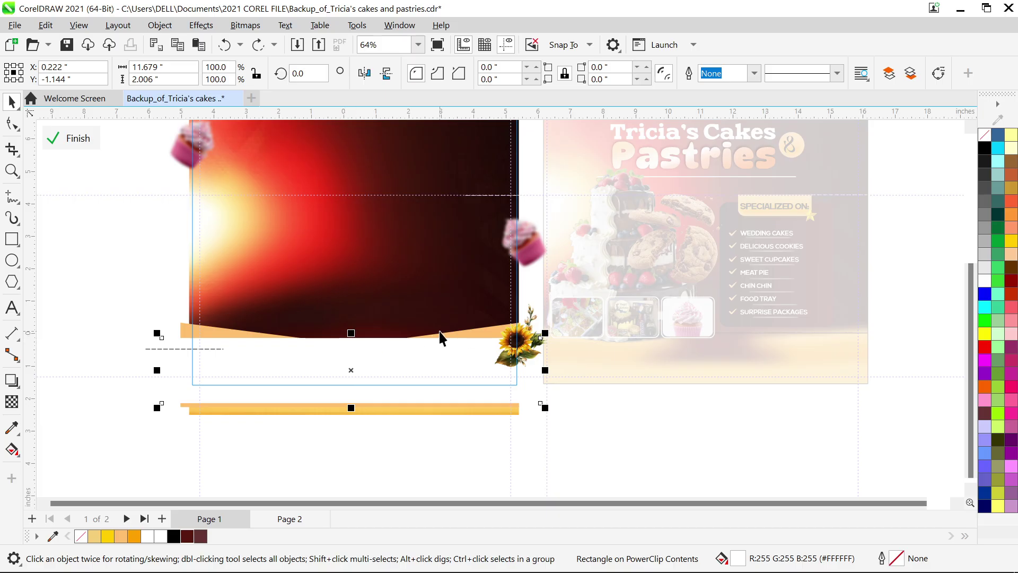
Step: Copy the two blurred cupcakes and the sunflower from the original's PowerClip into the new flyer's PowerClip
scroll(546, 342, "down", 2)
left_click(527, 339)
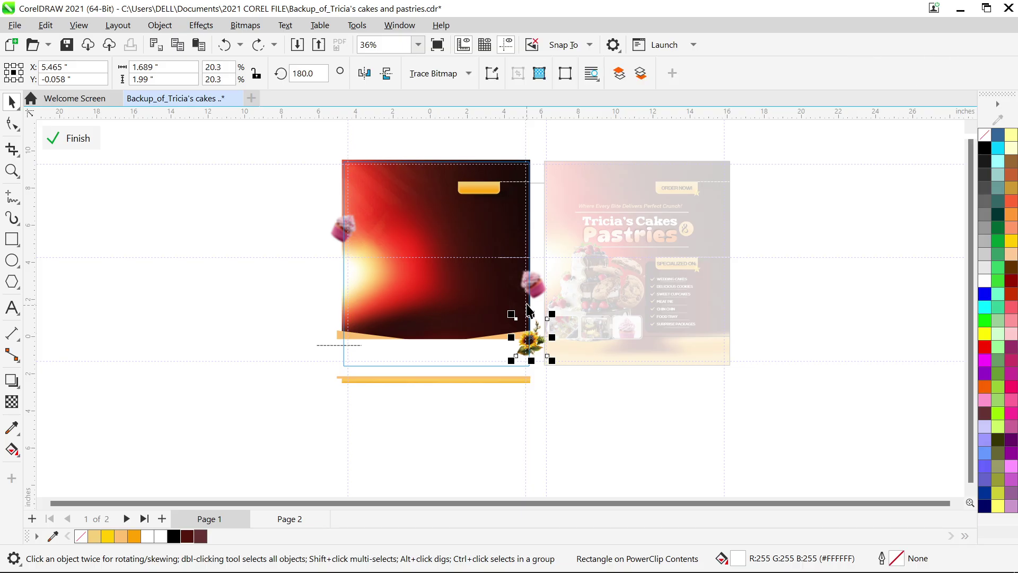
left_click(533, 287, "shift")
left_click(346, 227, "shift")
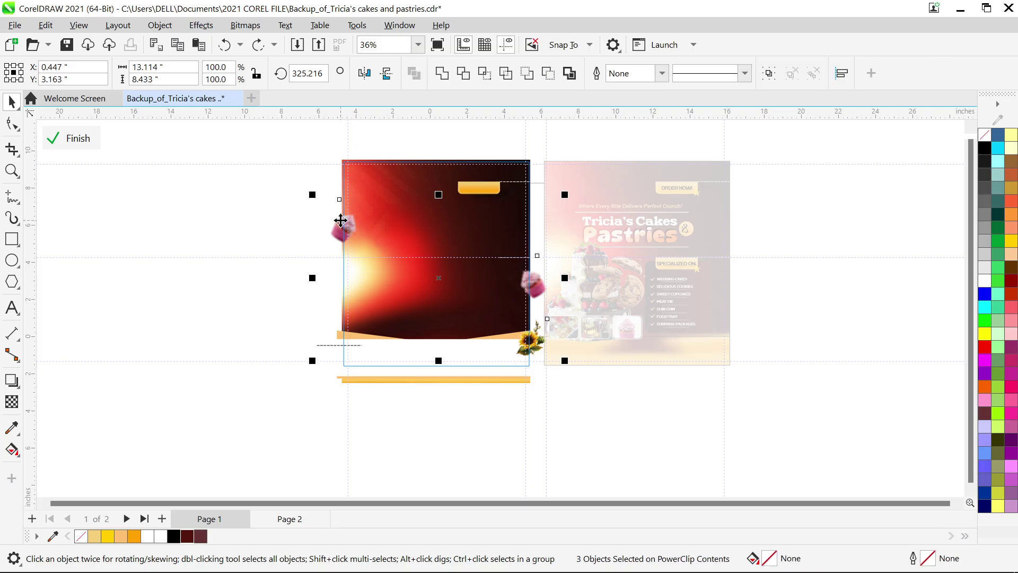
right_click(398, 198)
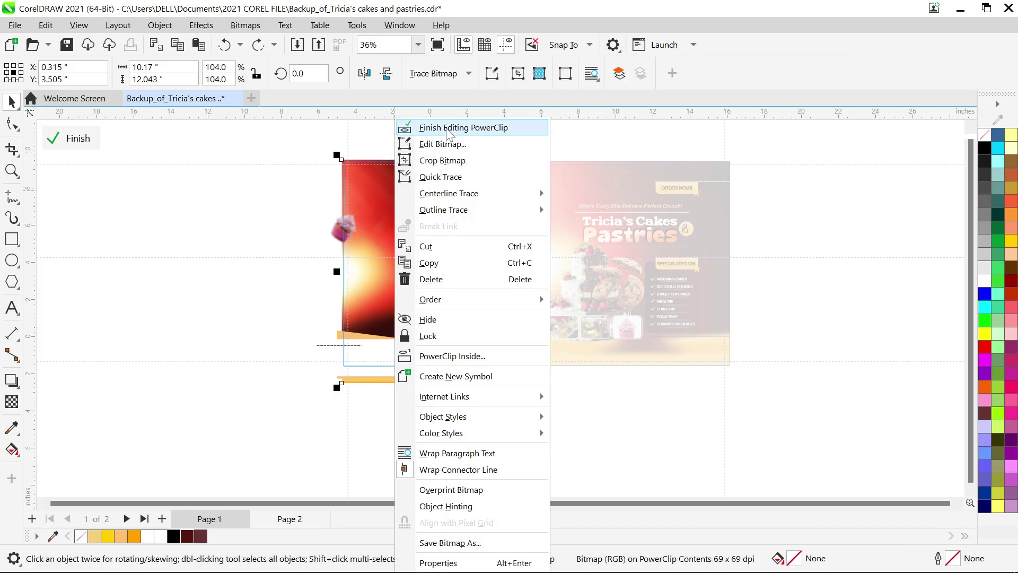
left_click(441, 126)
double_click(694, 218)
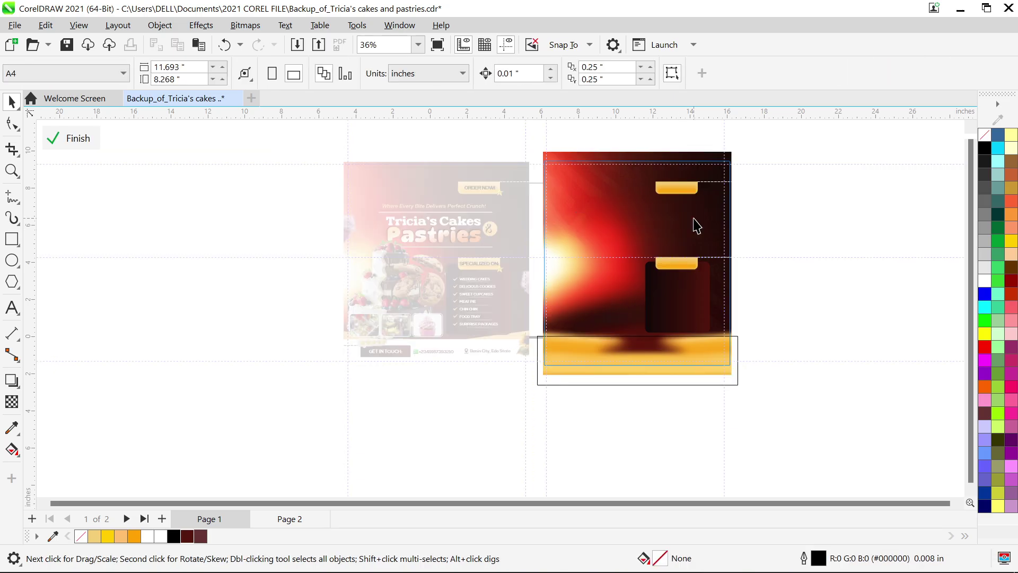
key("ctrl+v")
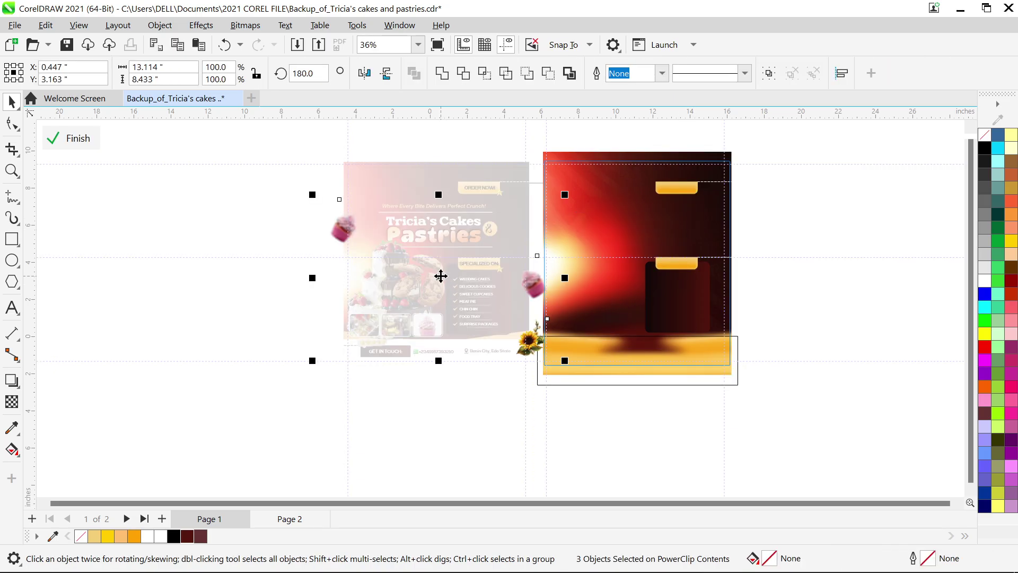
left_click(785, 328)
Step: Nudge the rectangle at the bottom of the new flyer up to Y -1.025 in
scroll(616, 378, "up", 2)
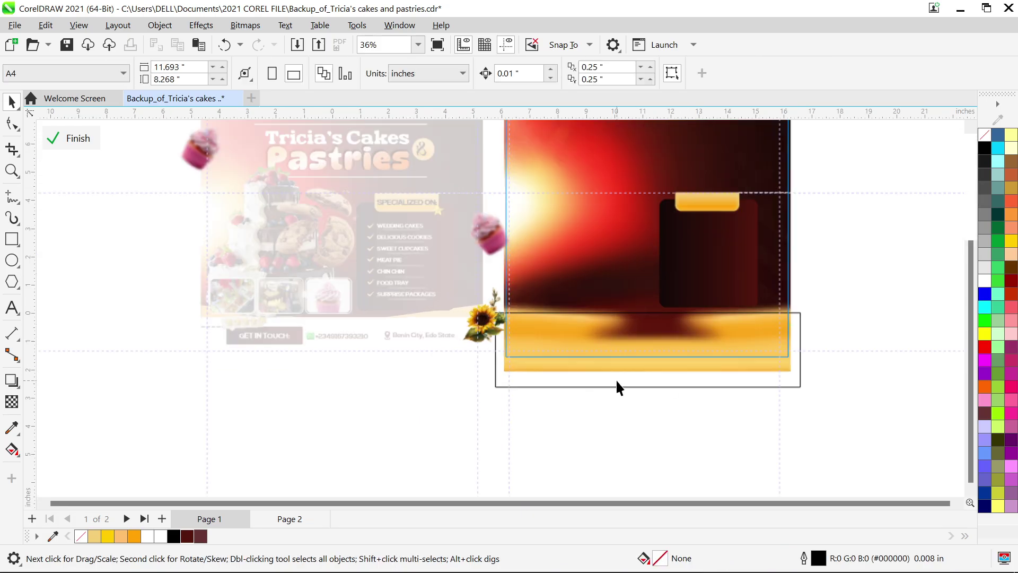
left_click(610, 330)
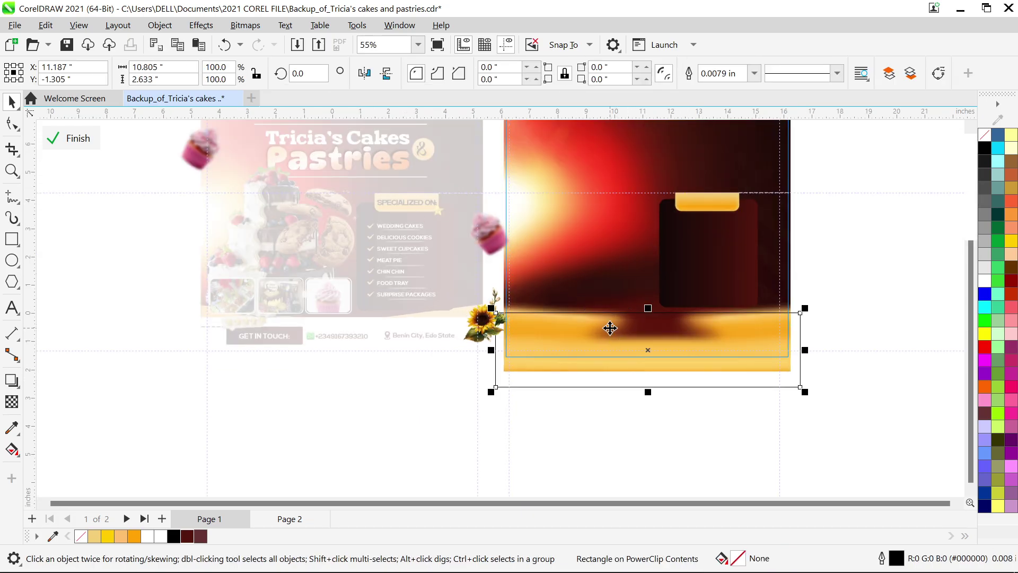
scroll(610, 330, "up", 3)
key("Up")
key("Up")
key("Up")
key("Up")
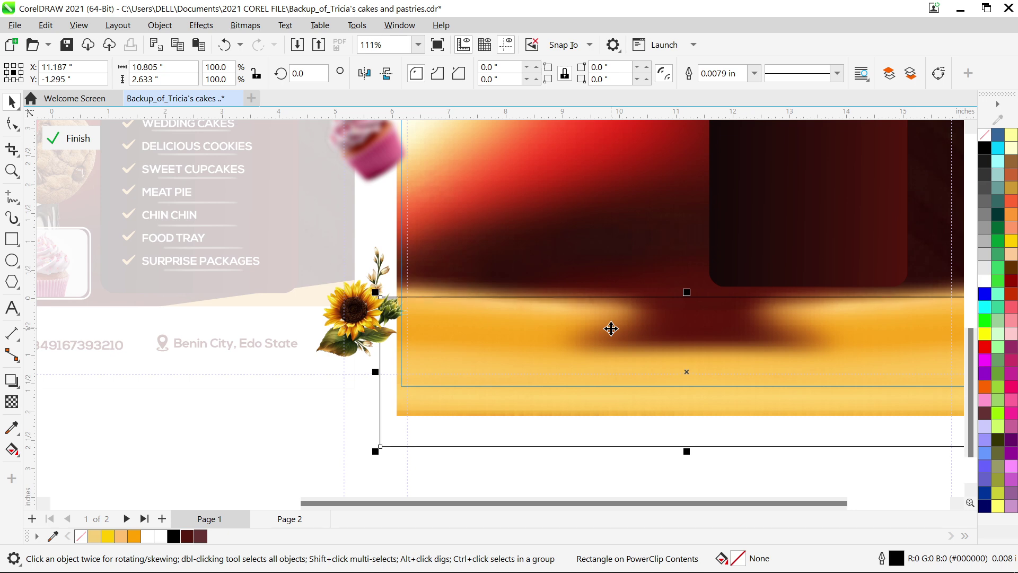
key("Up")
key("Up")
key("Up")
key("Up")
key("Up")
key("Up")
key("Up")
key("Up")
key("Up")
key("Up")
key("Up")
key("Up")
key("Up")
key("Up")
key("Up")
key("Up")
key("Up")
key("Up")
key("Up")
key("Up")
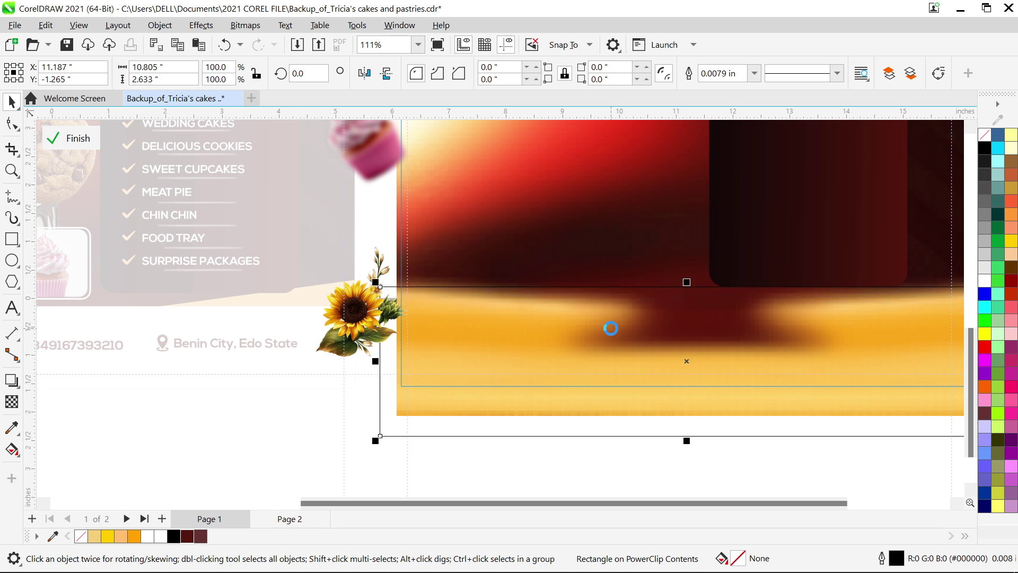
Step: Fill the new flyer's bottom rectangle with peach #FFC06E and remove its outline
left_click(121, 537)
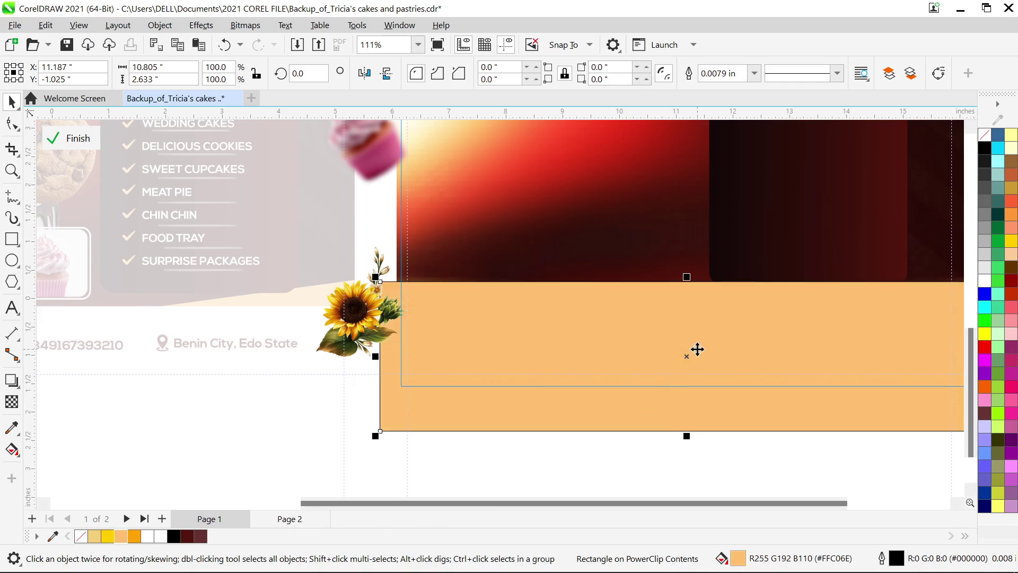
left_click(754, 73)
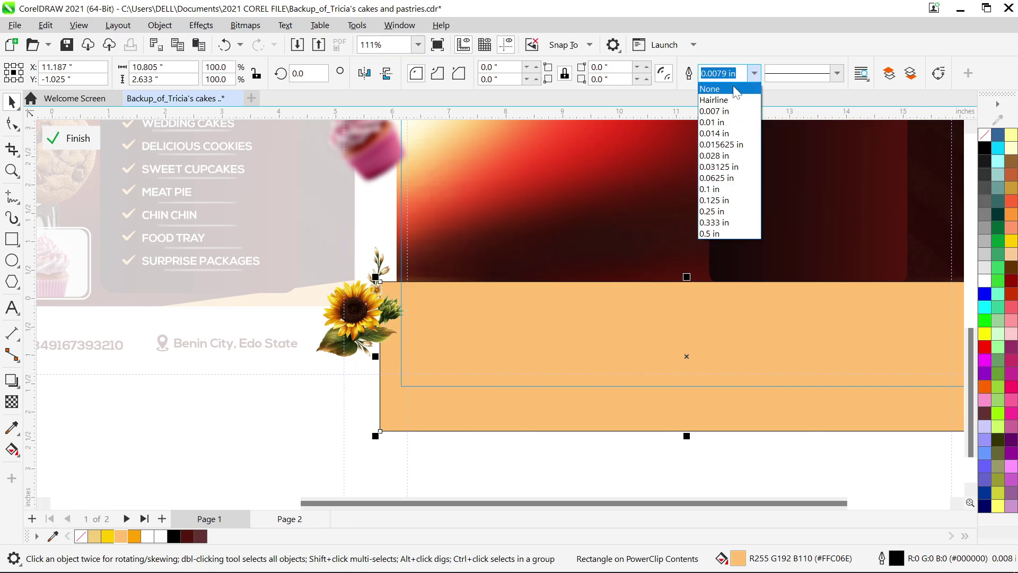
left_click(736, 87)
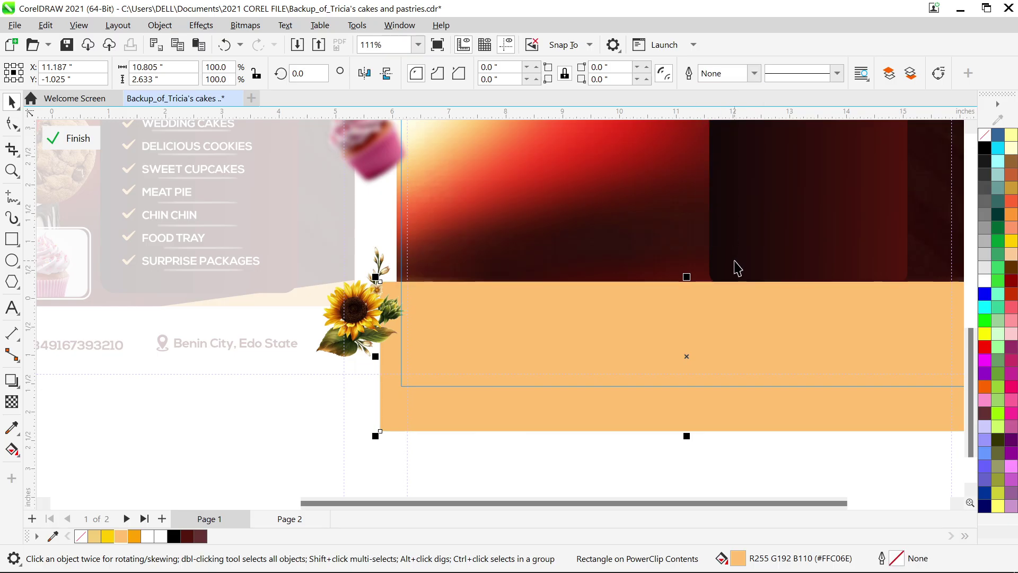
scroll(737, 267, "down", 2)
scroll(755, 296, "up", 1)
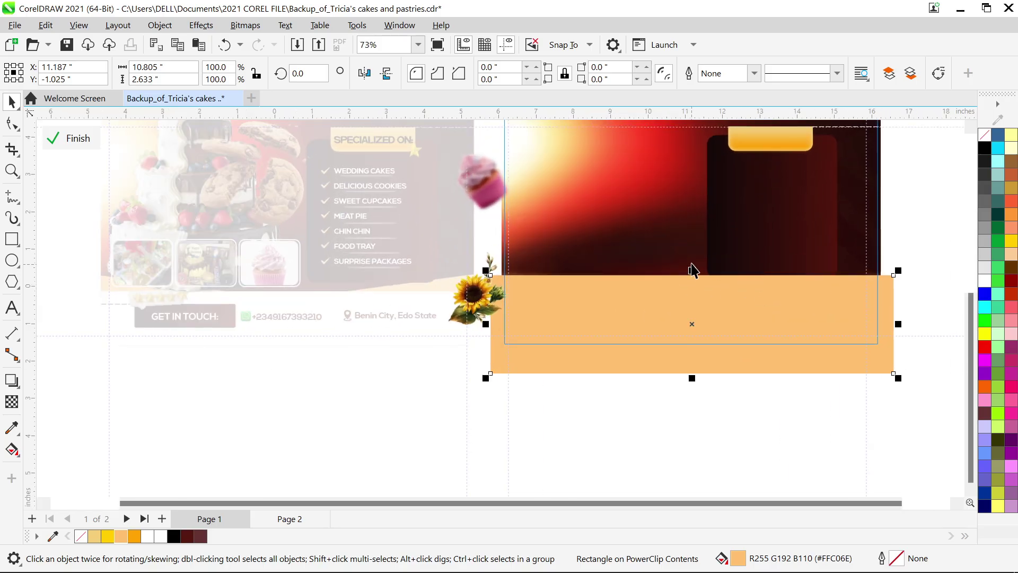
scroll(693, 270, "up", 1)
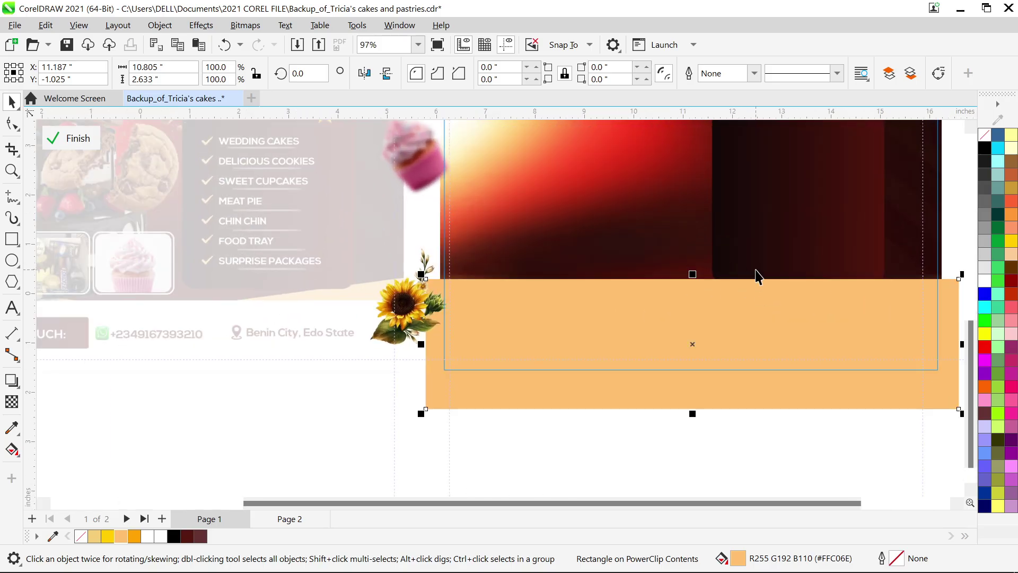
Step: Convert the peach bottom rectangle to curves and keep it selected
key("ctrl+a")
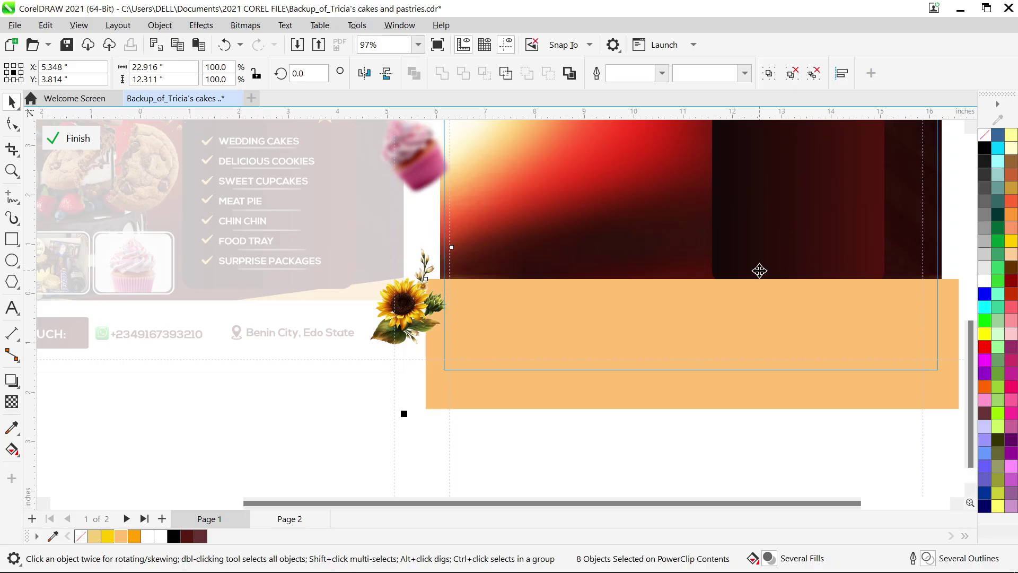
key("F10")
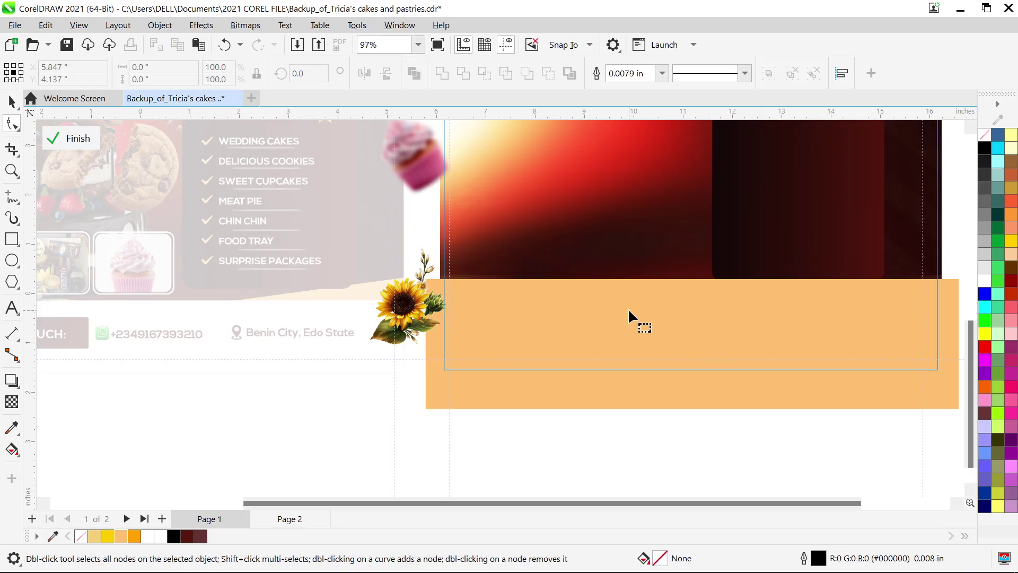
scroll(704, 305, "down", 1)
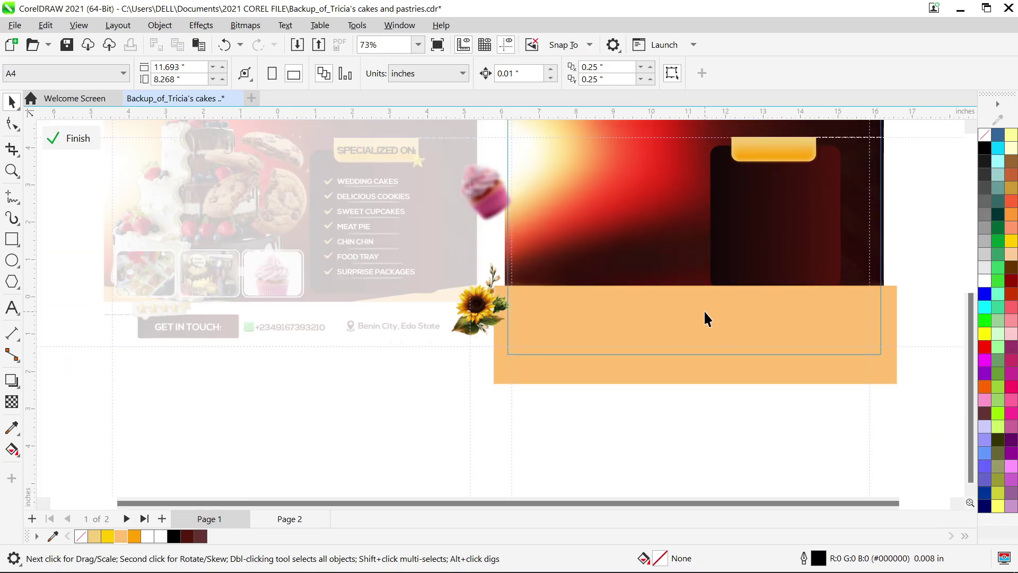
key("space")
left_click(705, 311)
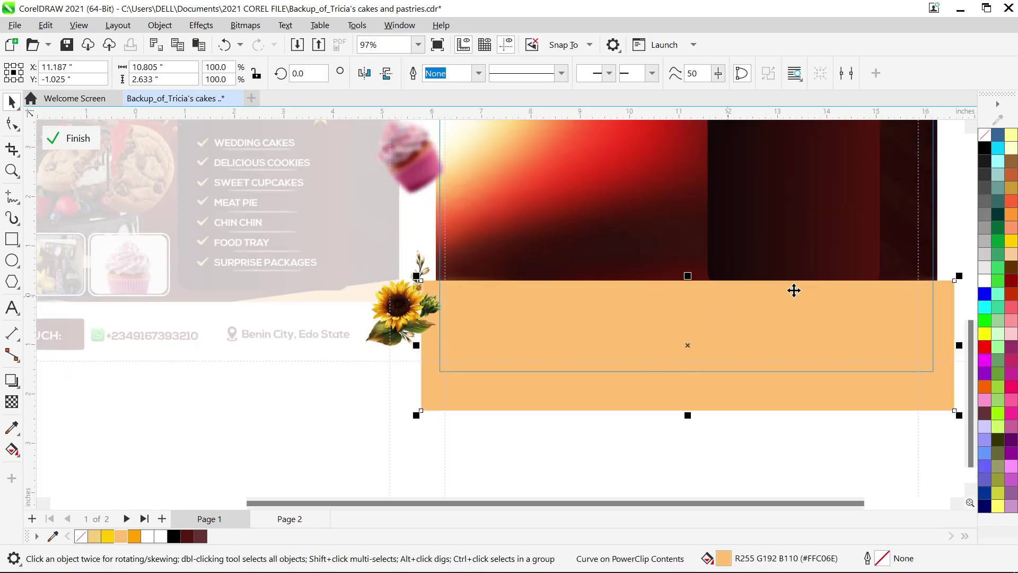
Step: Narrow the peach band symmetrically to about 10.38 in wide and nudge it left to X 11.167 in
scroll(865, 253, "up", 1)
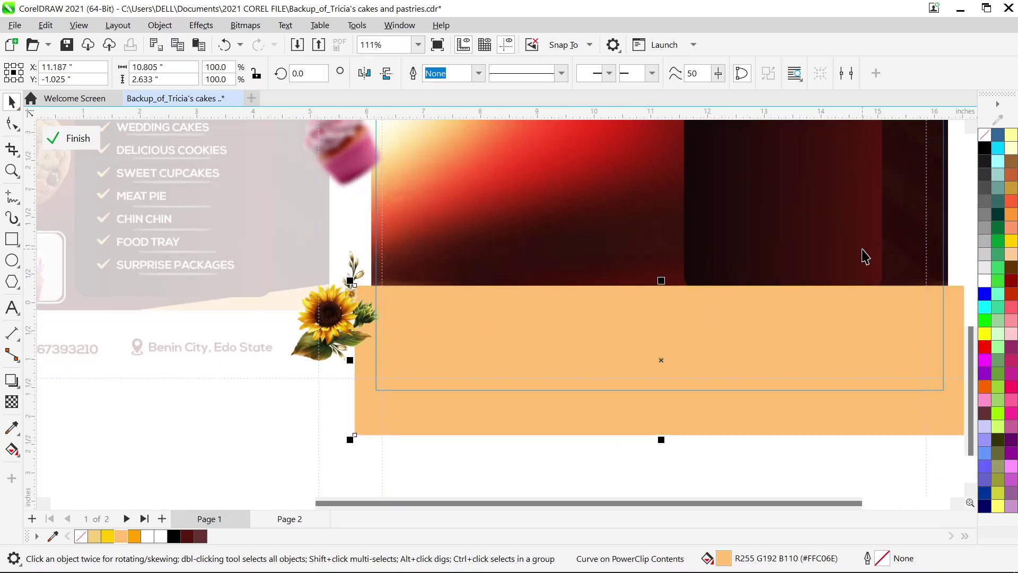
scroll(863, 256, "down", 2)
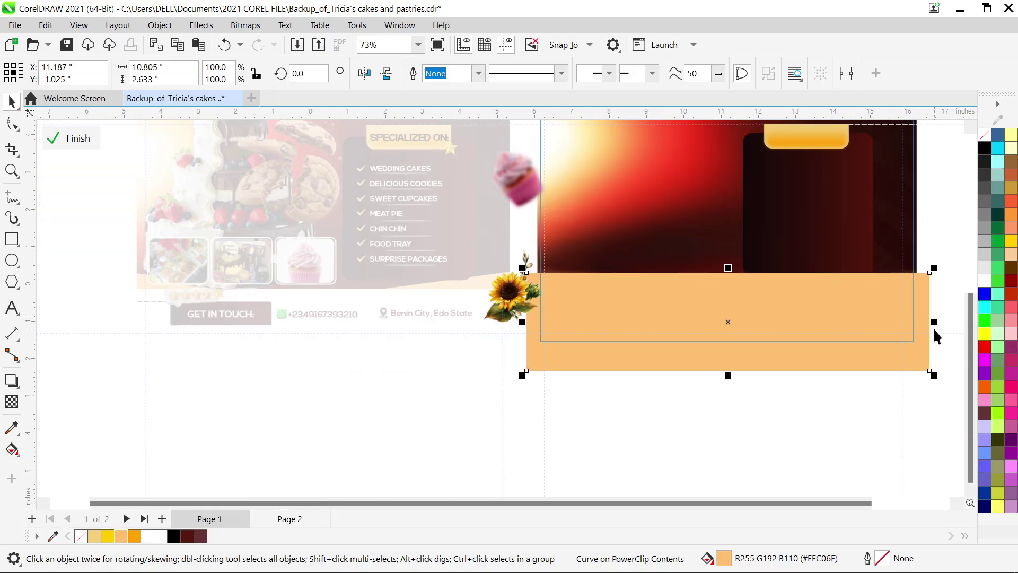
left_click_drag(933, 323, 918, 313)
scroll(826, 272, "up", 1)
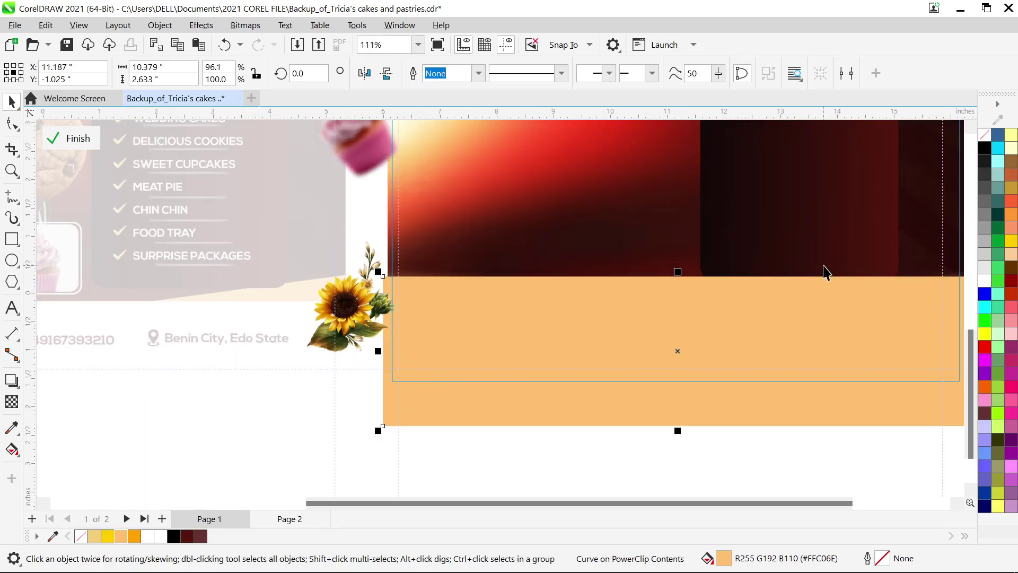
key("Left")
scroll(832, 282, "down", 1)
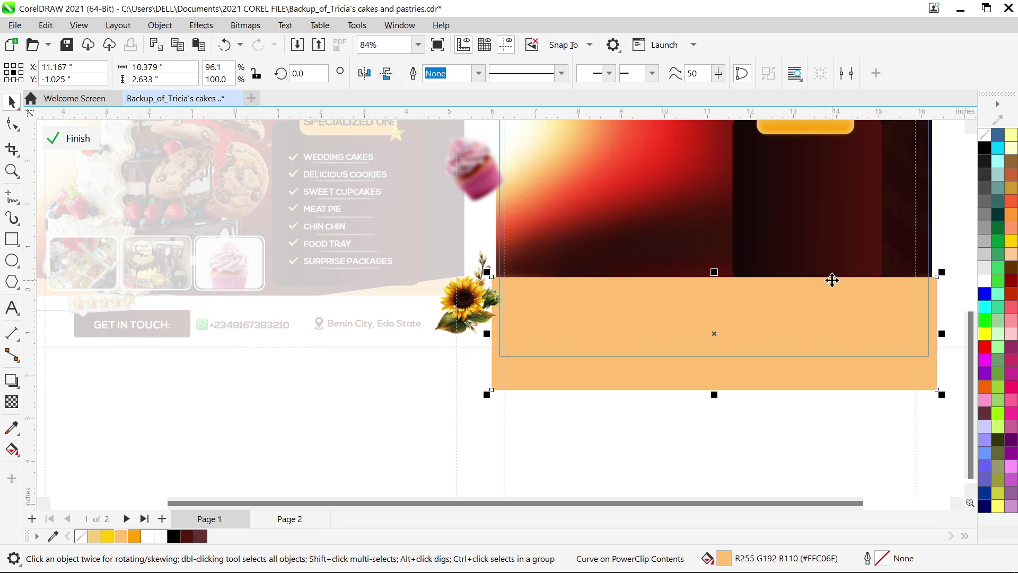
Step: Add a node near the middle of the peach band's upper edge and pull it down into a shallow V, leaving the band deselected
scroll(832, 281, "up", 1)
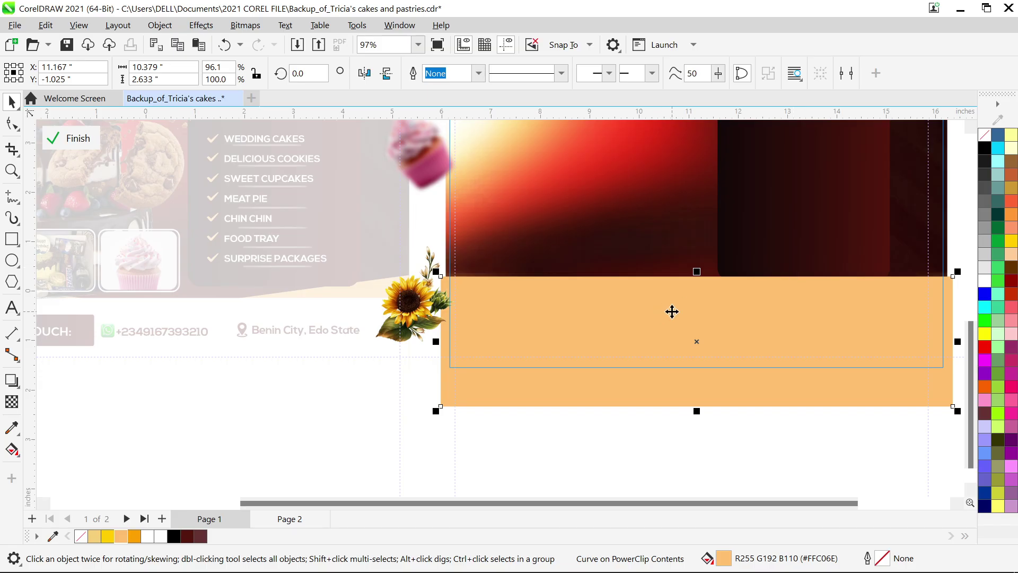
key("F10")
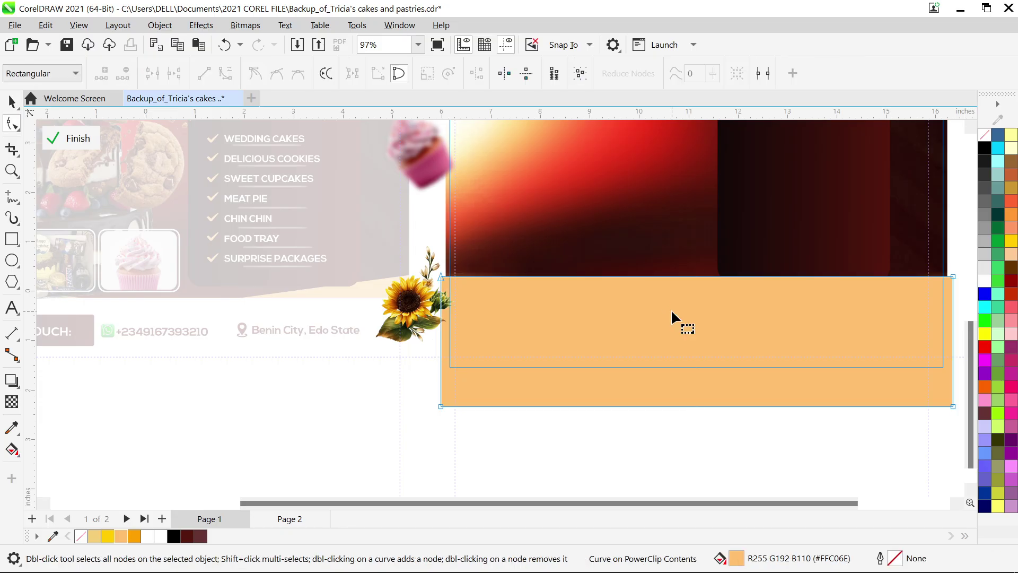
scroll(812, 298, "up", 2)
scroll(812, 297, "down", 2)
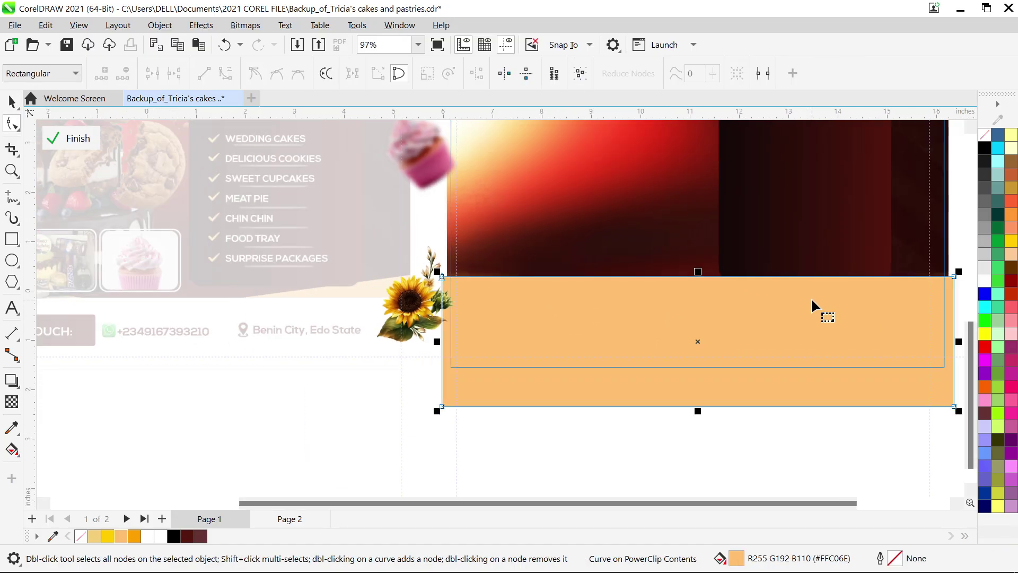
scroll(854, 291, "up", 1)
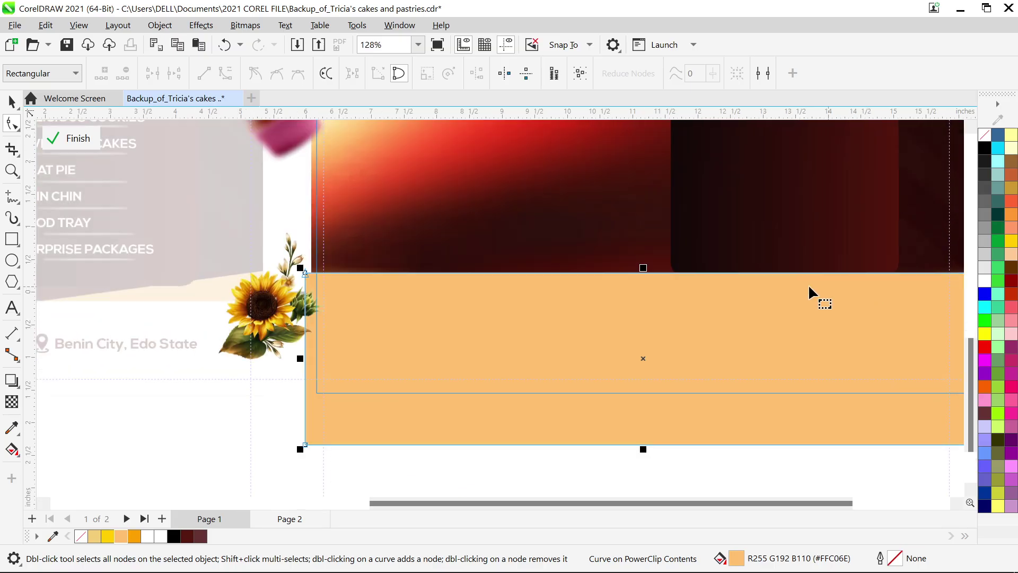
left_click(651, 271)
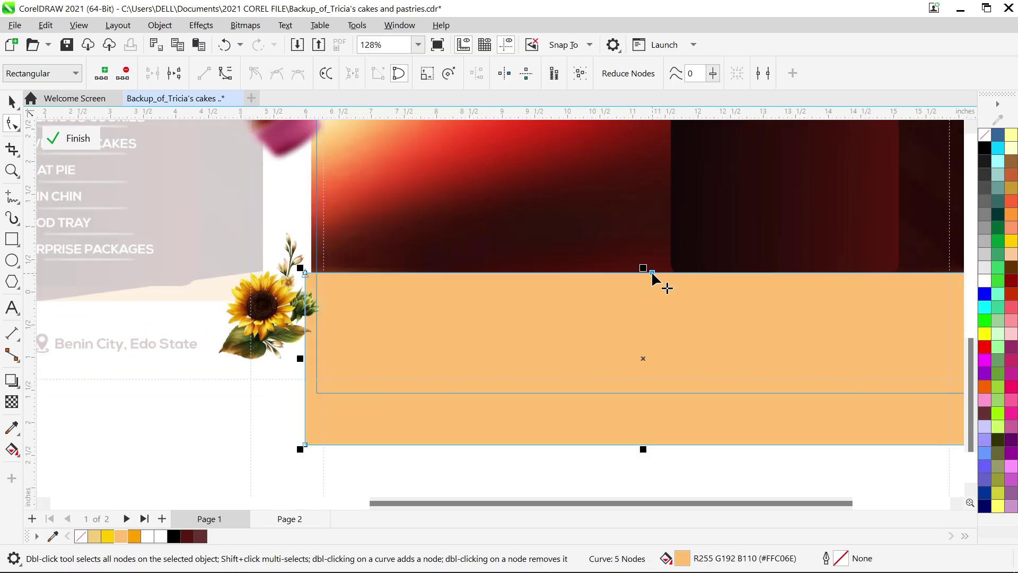
left_click_drag(651, 272, 654, 320)
scroll(658, 321, "down", 3)
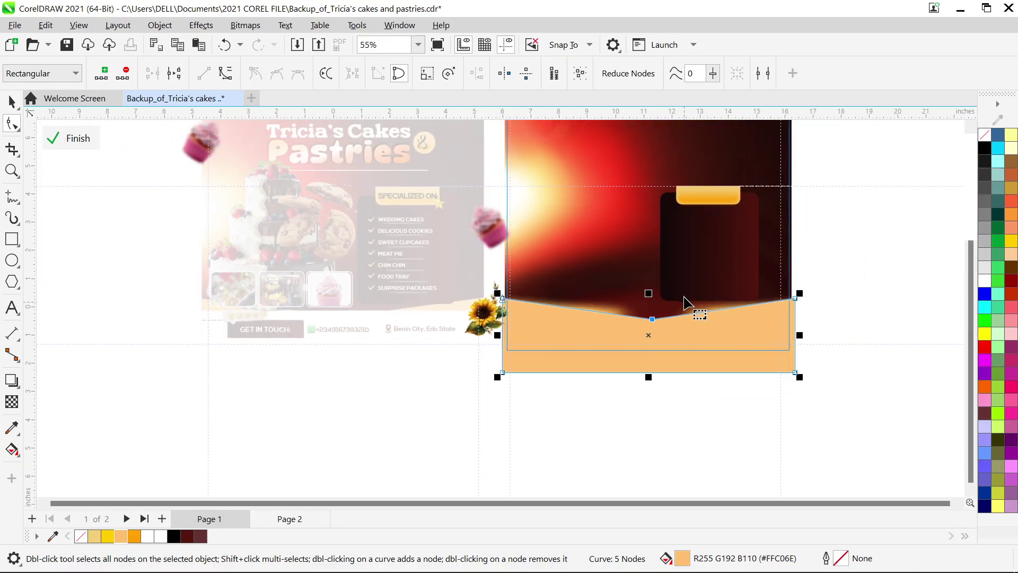
scroll(684, 305, "up", 2)
key("space")
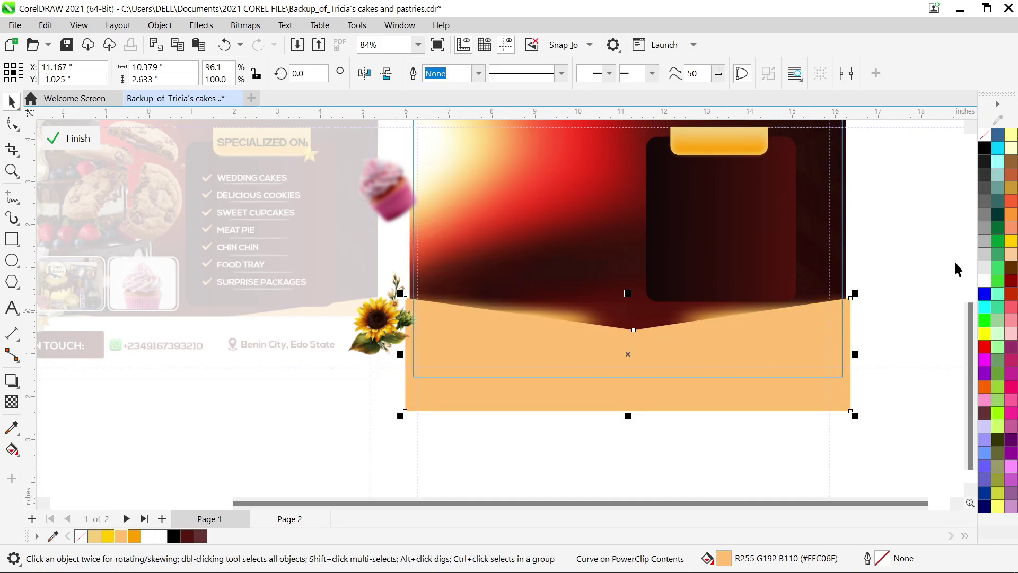
left_click(911, 254)
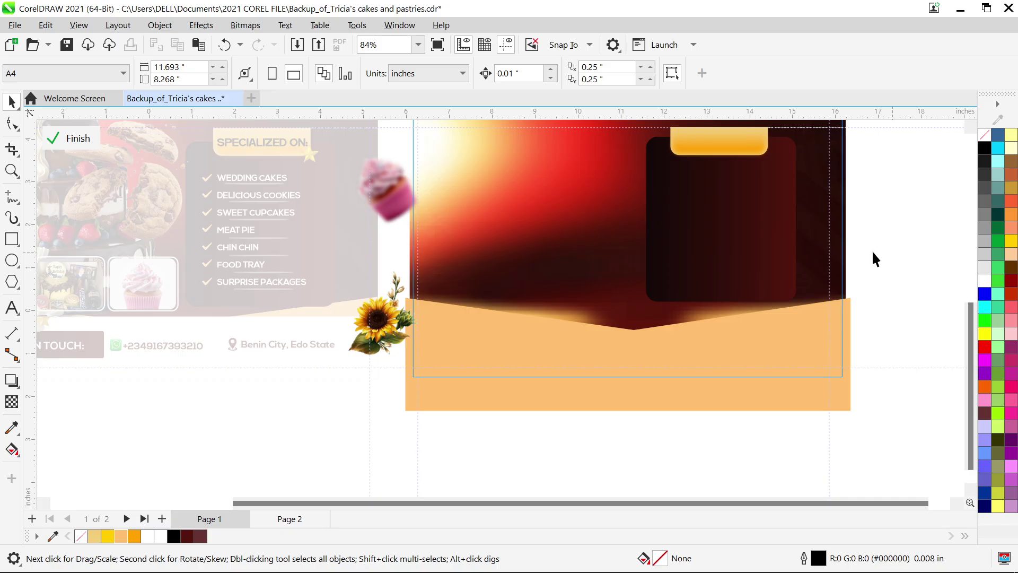
Step: Draw a rectangle about 10.51 by 1.81 in over the peach band, fill it white #FFFFFF and remove its outline
left_click(12, 239)
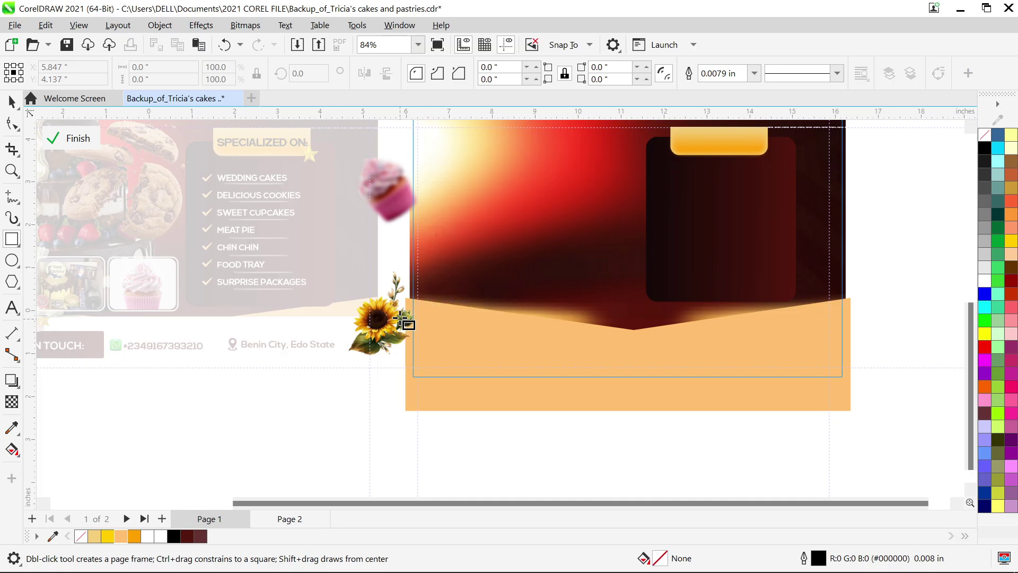
left_click_drag(402, 318, 855, 397)
key("space")
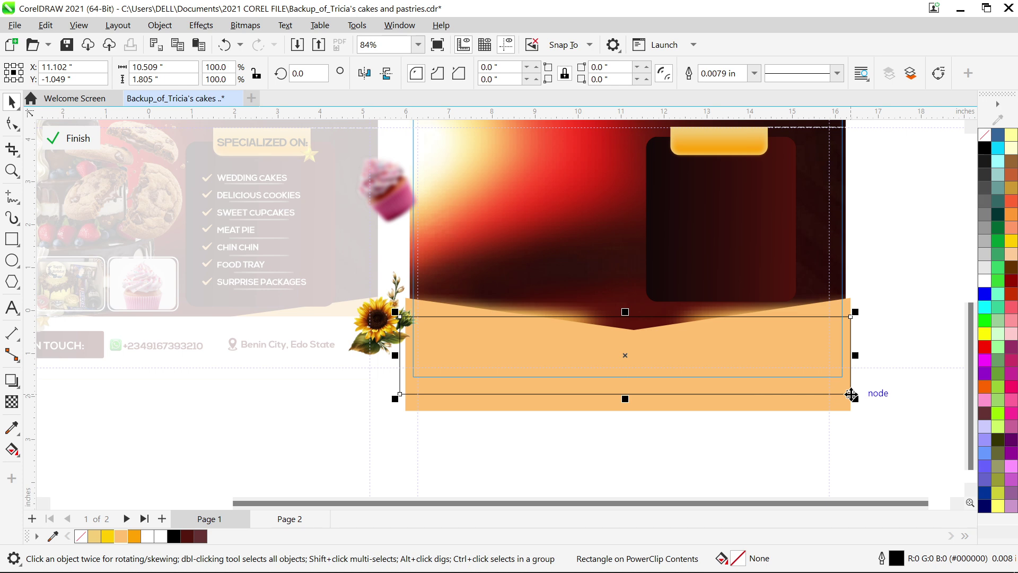
left_click(148, 537)
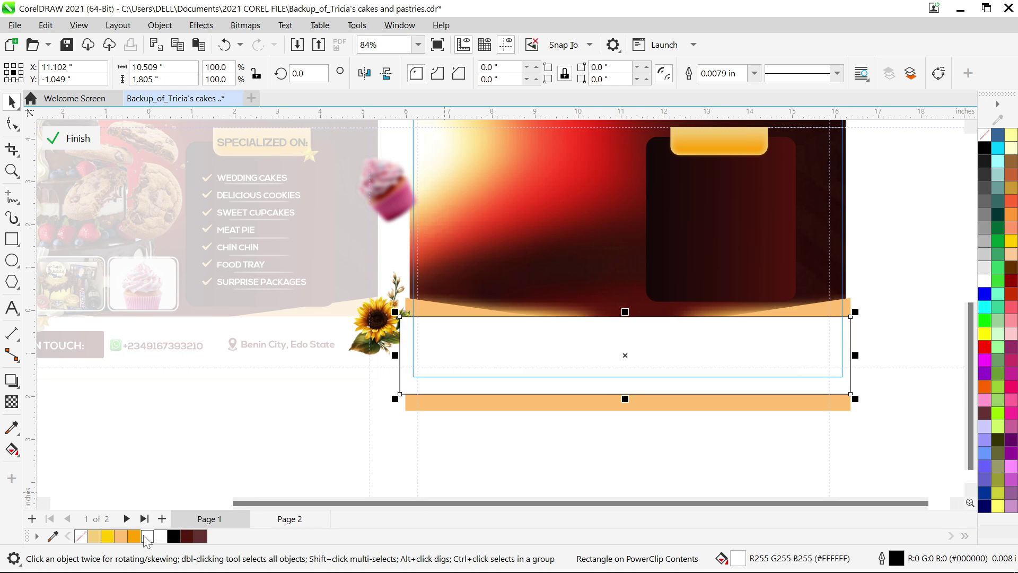
left_click(754, 75)
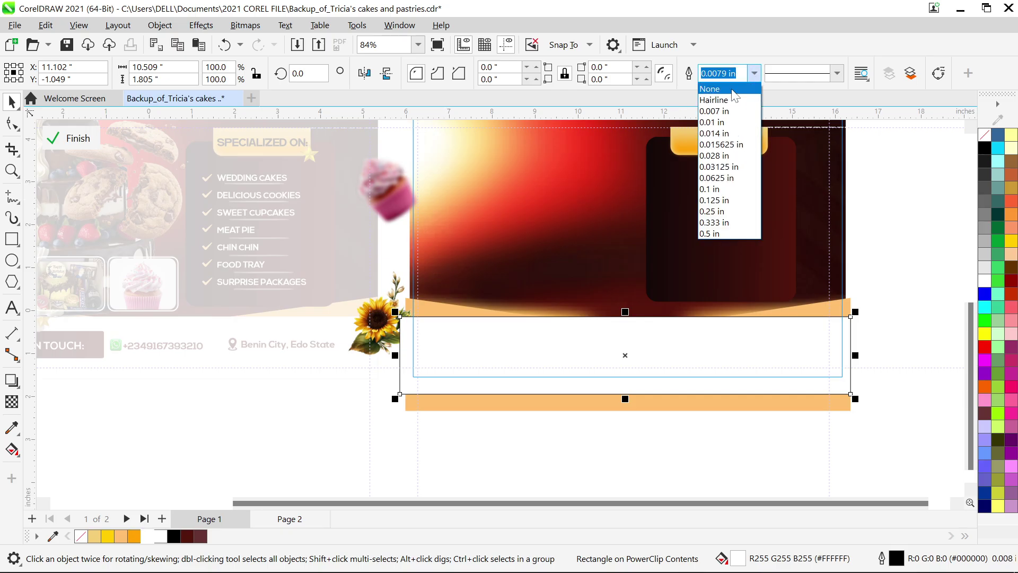
left_click(713, 84)
left_click(913, 192)
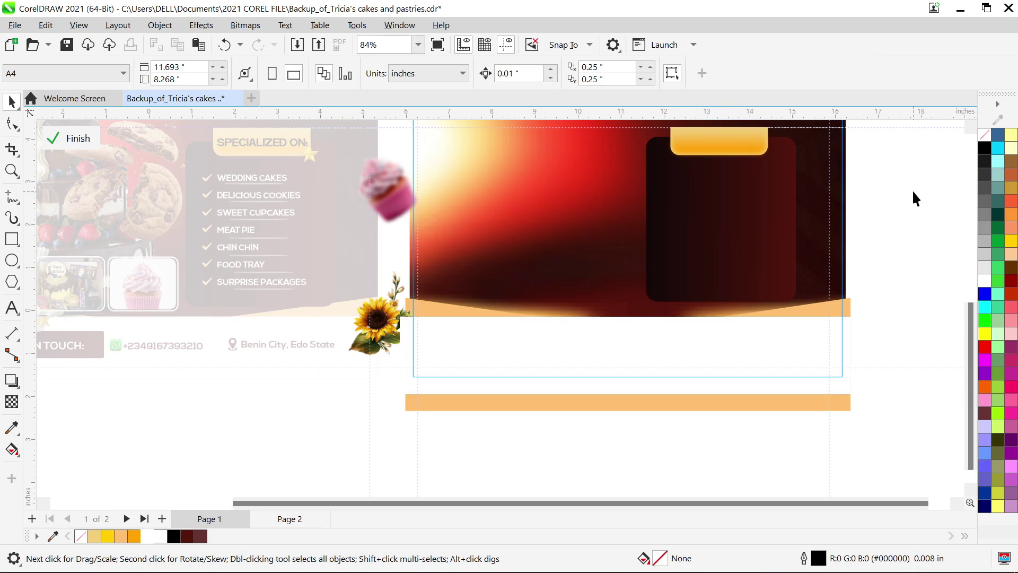
scroll(581, 306, "down", 1)
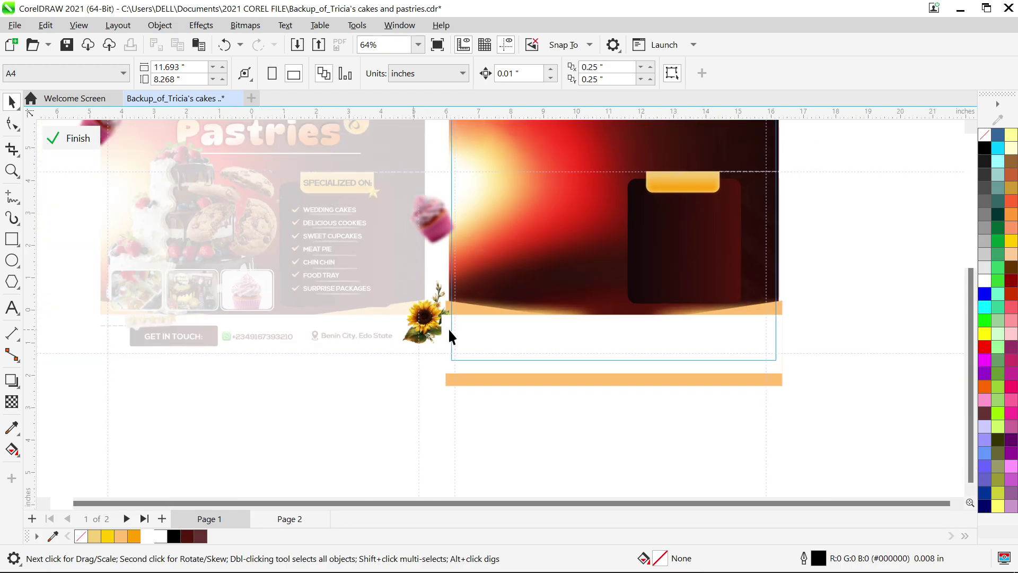
left_click(436, 322)
scroll(432, 318, "up", 5)
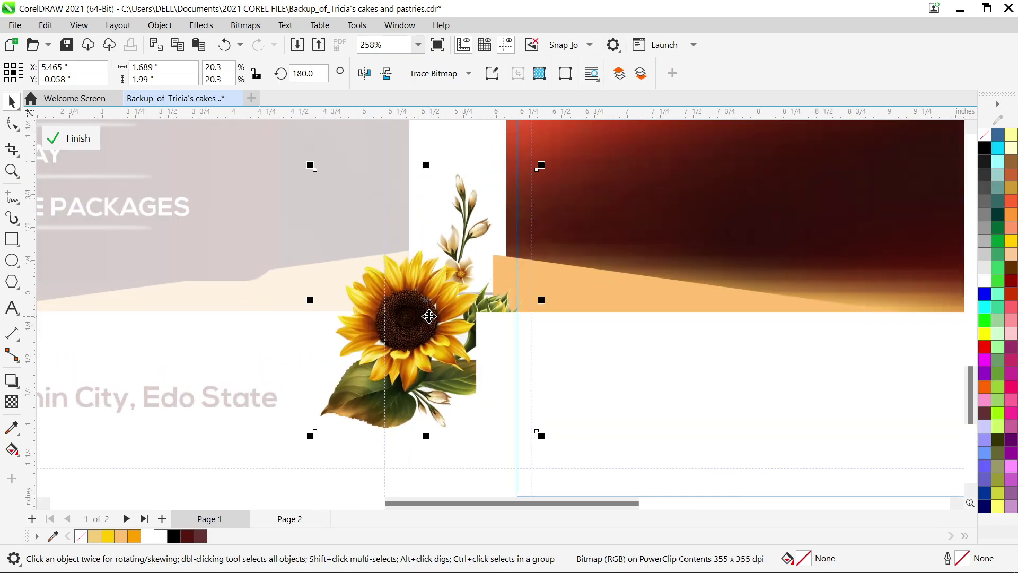
scroll(429, 317, "up", 1)
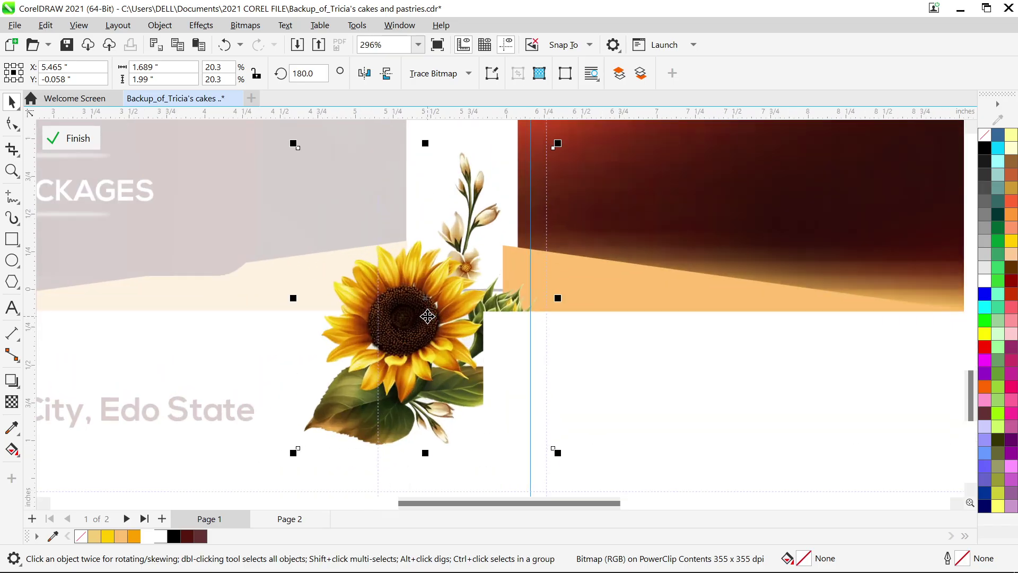
scroll(427, 316, "down", 5)
left_click(429, 196)
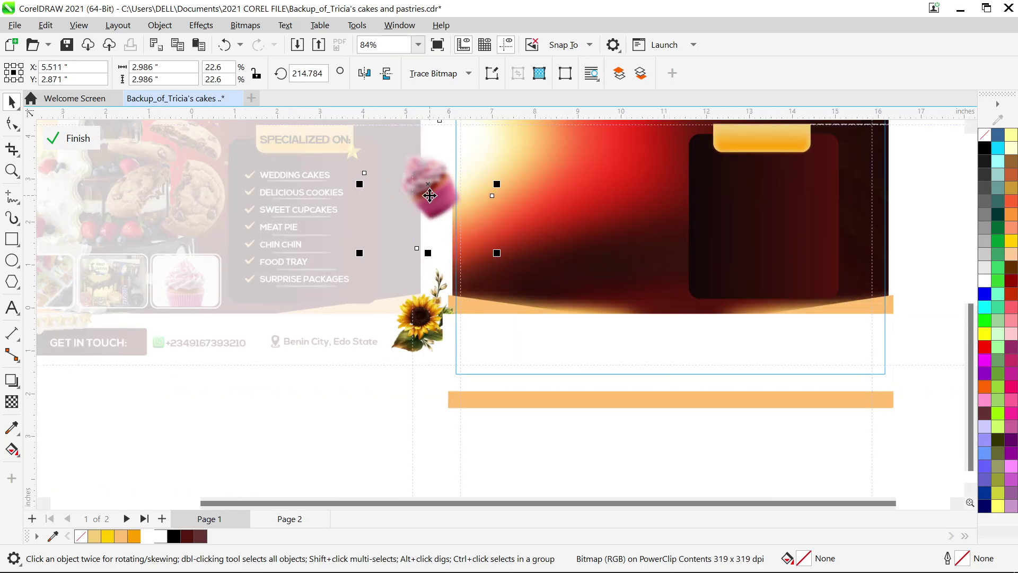
scroll(430, 196, "up", 3)
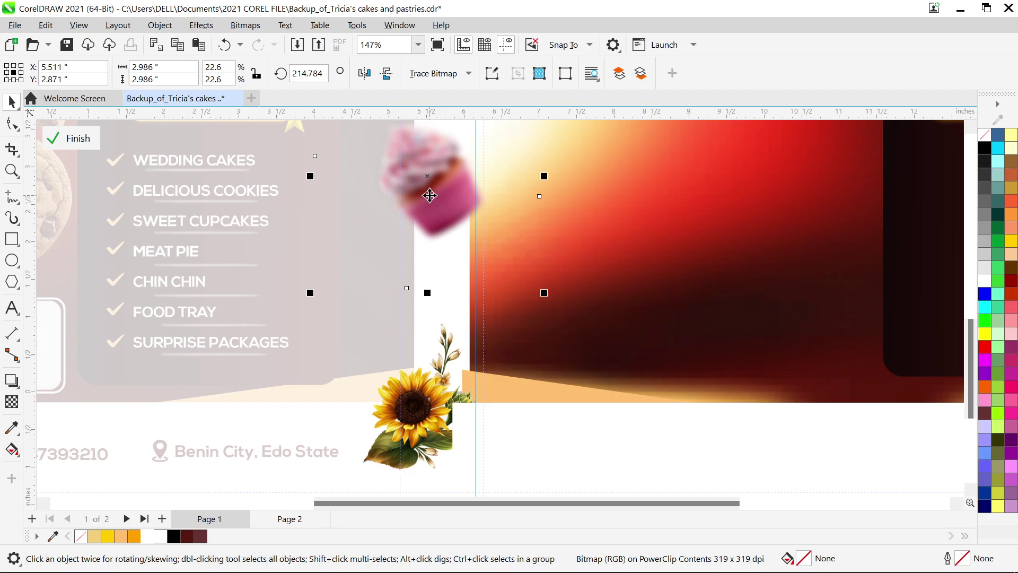
scroll(430, 194, "down", 5)
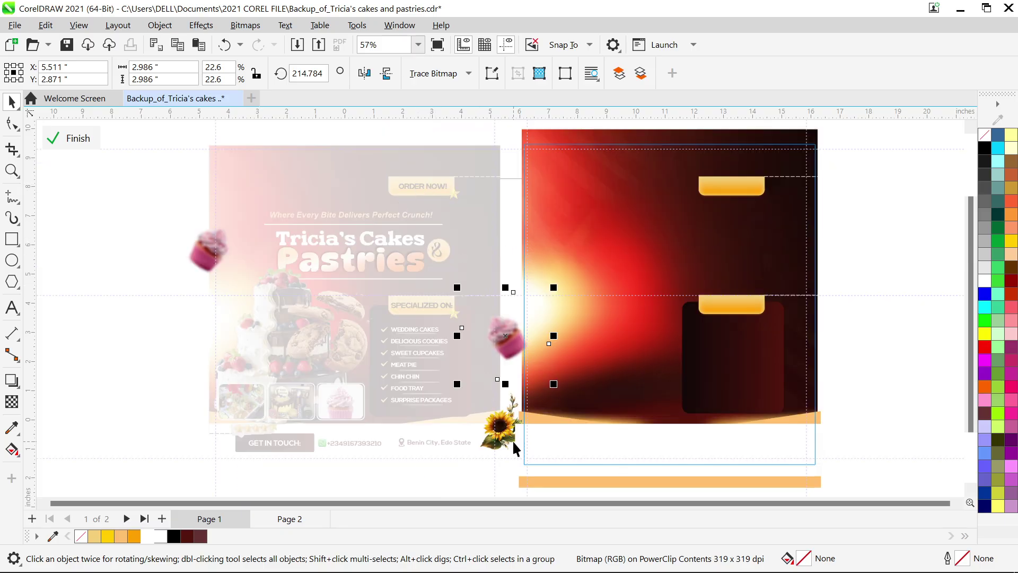
left_click(190, 245, "shift")
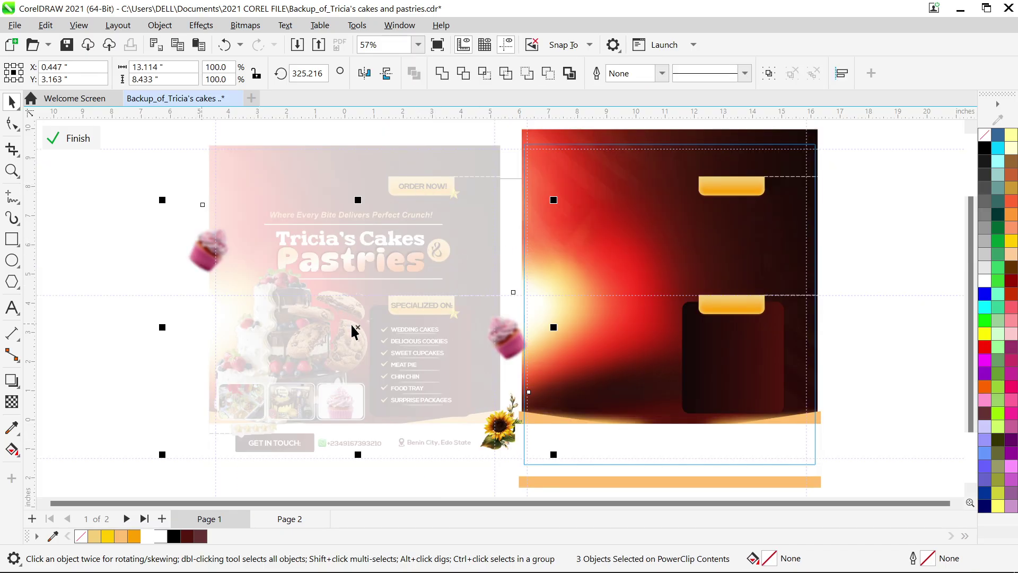
left_click_drag(351, 324, 360, 326)
left_click(508, 342)
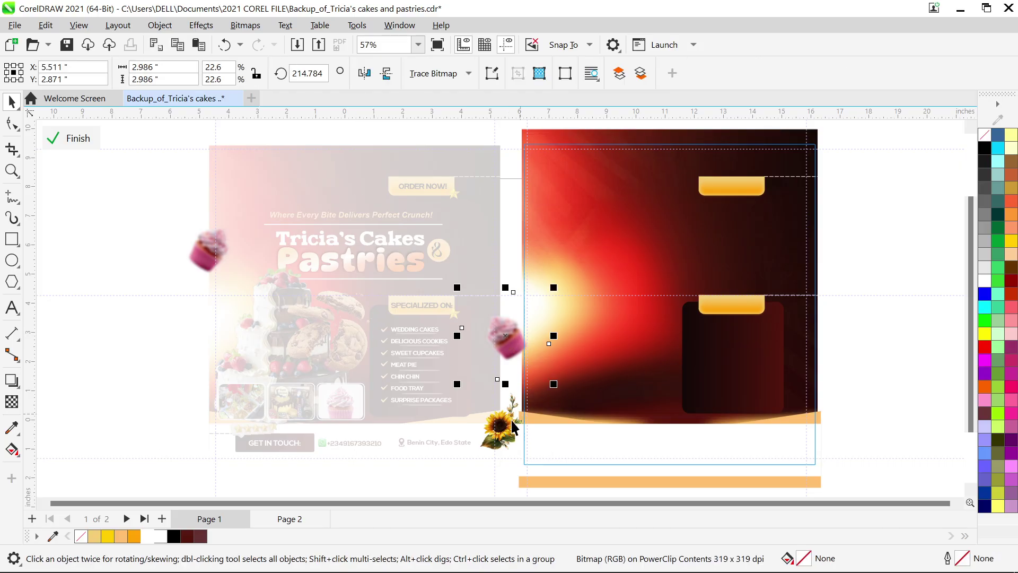
left_click(512, 424, "shift")
left_click(212, 260, "shift")
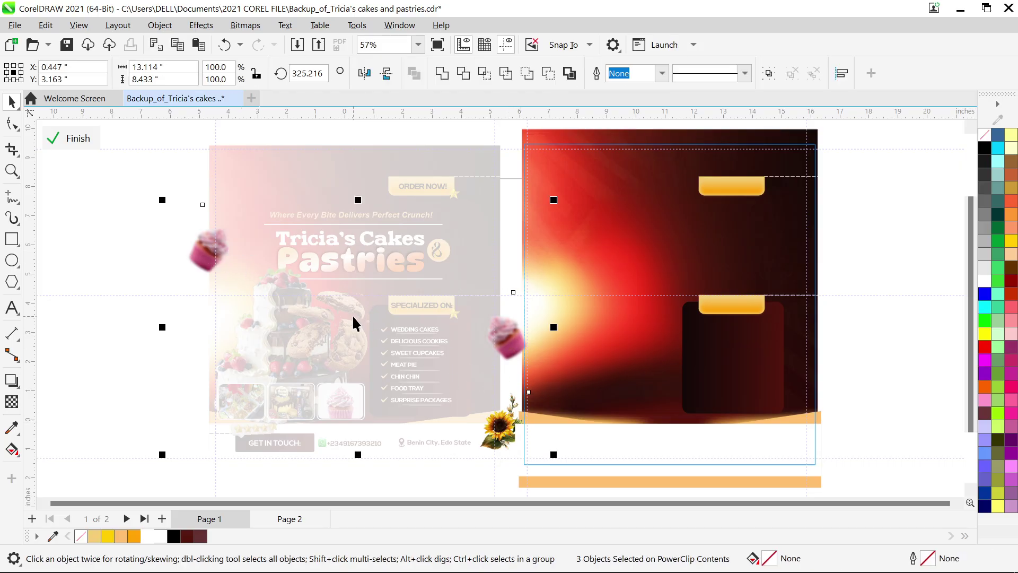
left_click(391, 132)
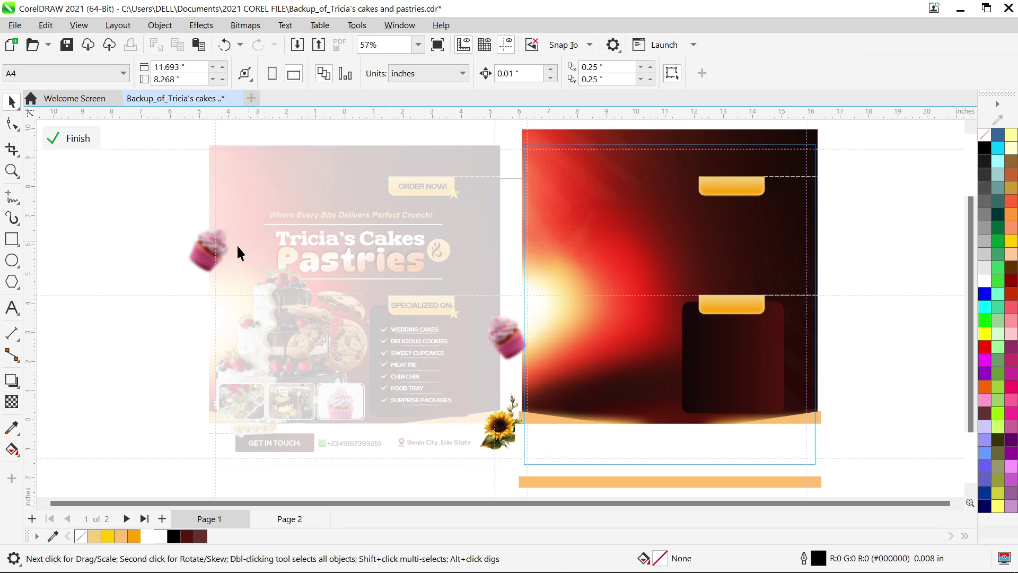
Step: Group the two cupcakes and the sunflower and move the group horizontally onto the new flyer, to about X 10.72 in
left_click(207, 256)
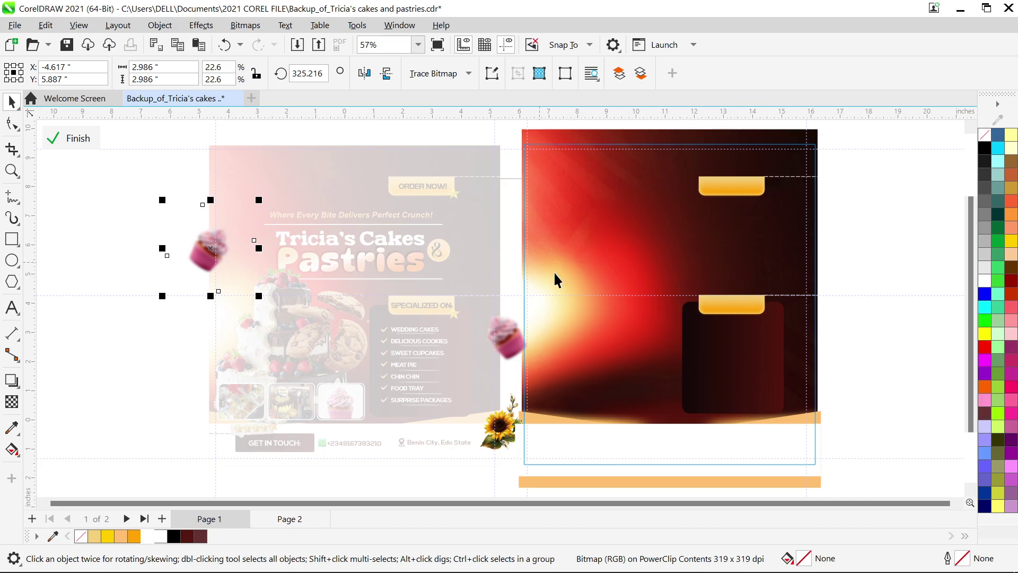
left_click(505, 338, "shift")
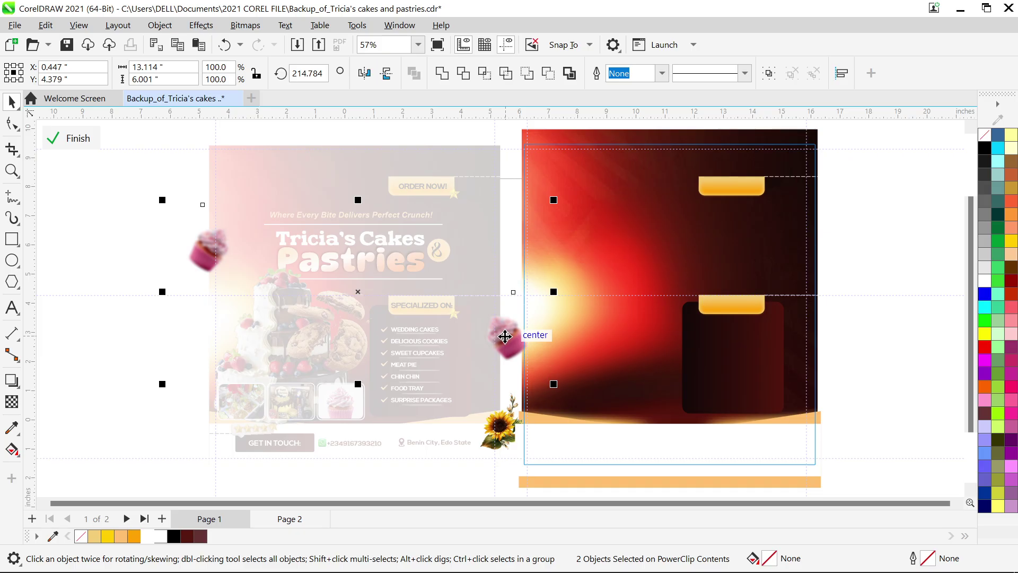
left_click(499, 436, "shift")
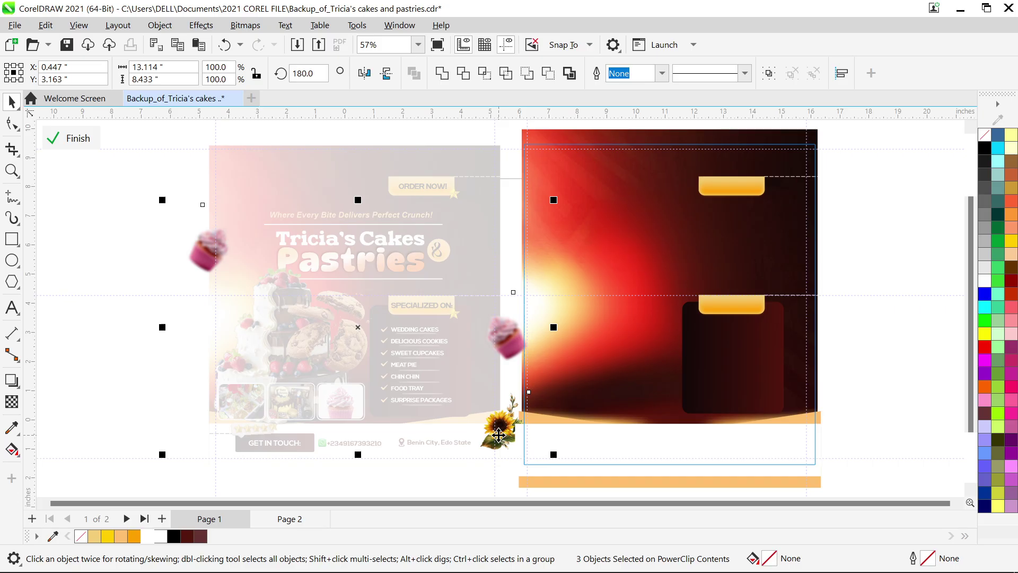
key("ctrl+g")
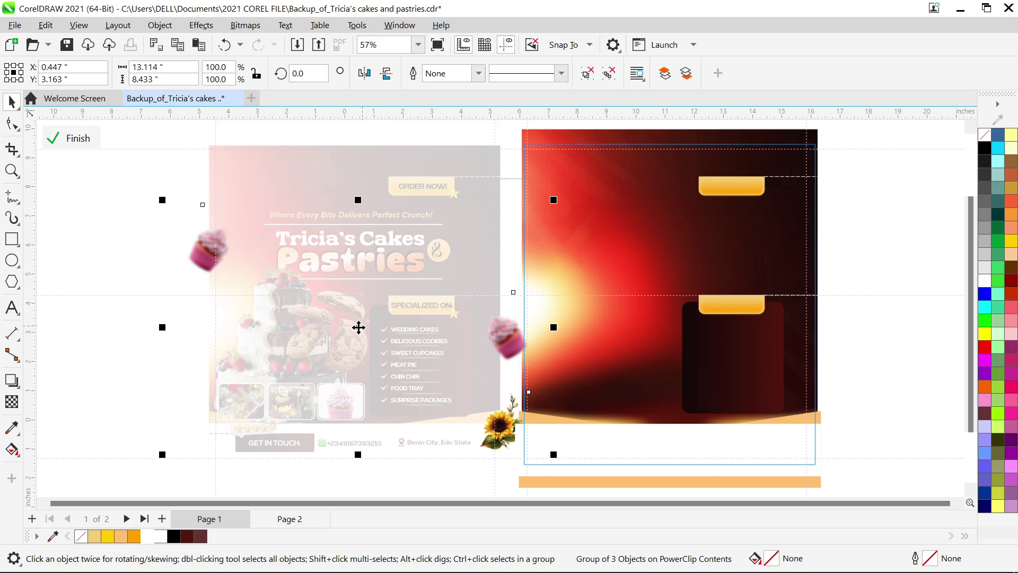
left_click_drag(359, 327, 653, 328)
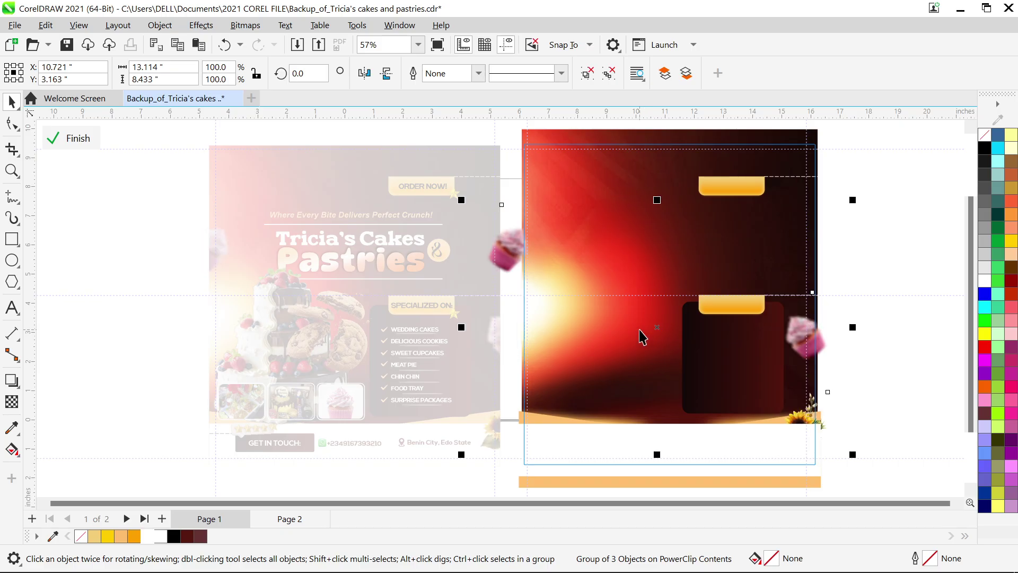
Step: Bring the cupcake and sunflower group in front of the white rectangle and nudge it right to about X 11.05 in
key("Right")
key("Right")
key("Right")
key("Right")
key("Right")
key("Right")
key("Right")
key("Right")
key("Right")
key("Right")
key("Right")
key("Right")
key("Right")
key("Right")
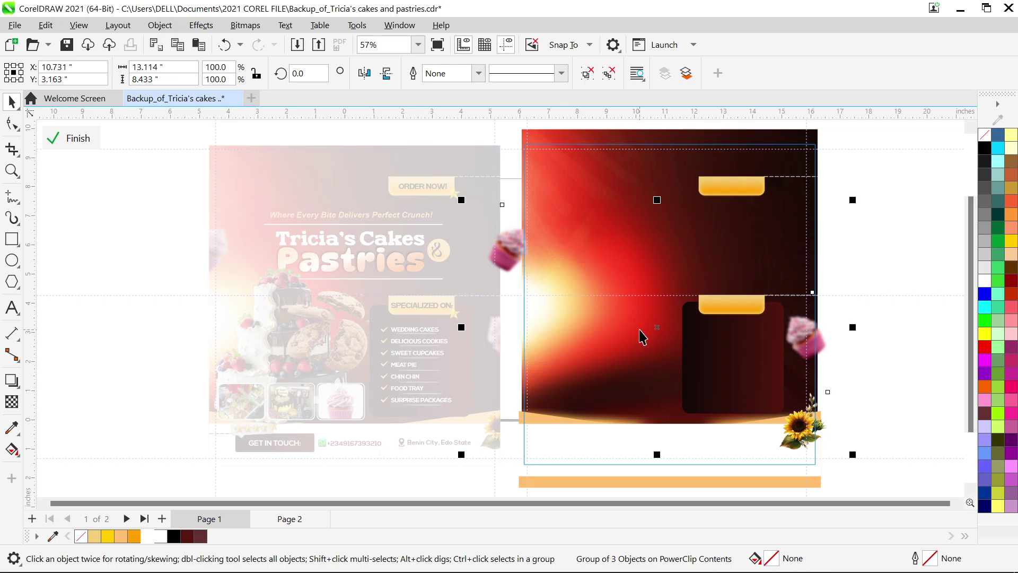
key("Right")
key("Right")
key("Right")
key("Right")
key("Right")
key("Right")
key("Right")
key("Right")
key("Right")
key("Right")
key("Right")
key("Right")
key("Right")
key("Right")
key("Right")
key("Right")
key("Right")
key("Right")
key("Right")
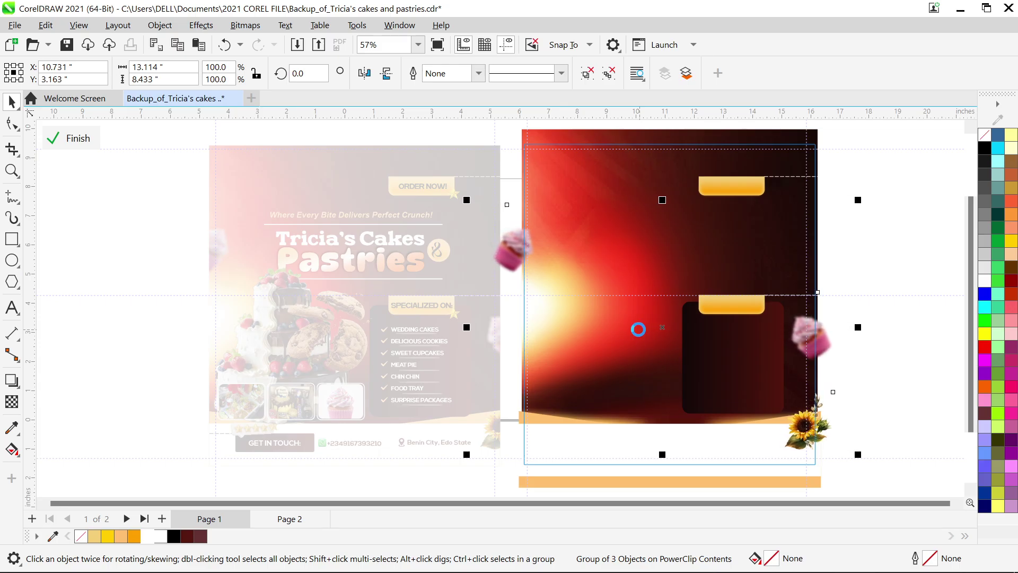
key("Right")
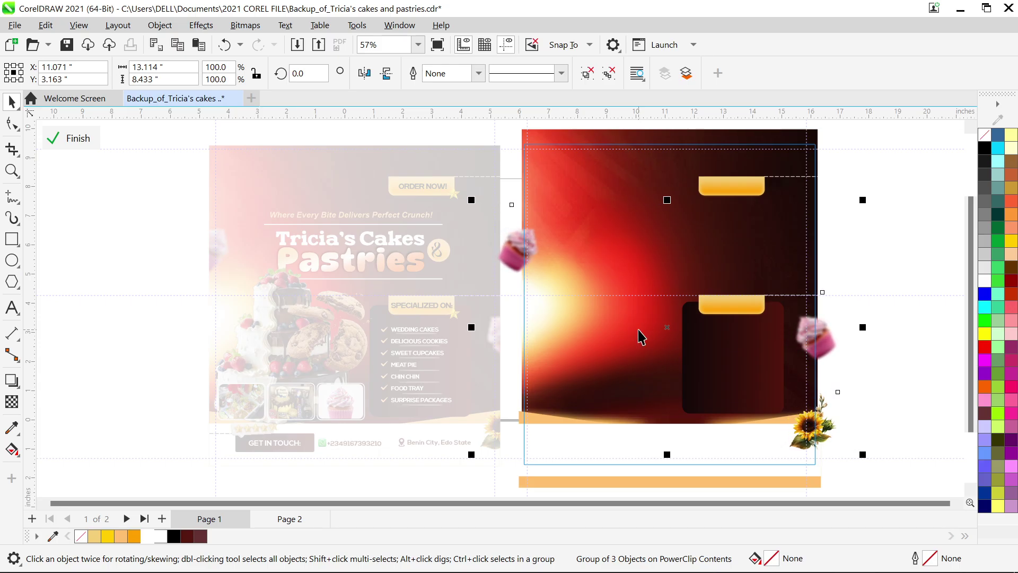
key("Left")
key("Left")
key("Left")
key("Left")
key("Left")
key("Left")
key("Left")
key("Left")
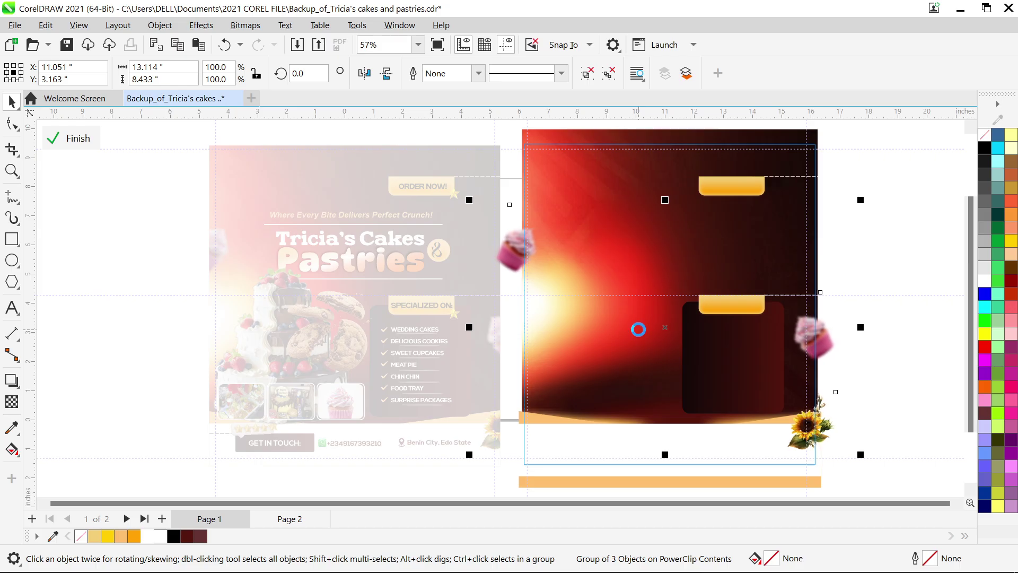
Step: Finish editing the new flyer's PowerClip to review the full layout beside the original, and reopen its contents for editing
right_click(630, 177)
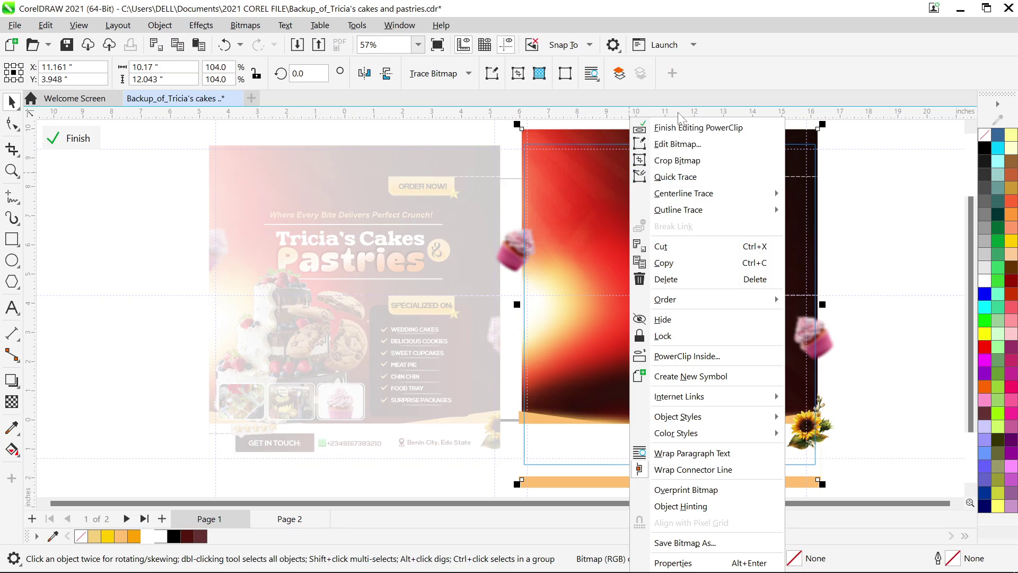
left_click(678, 126)
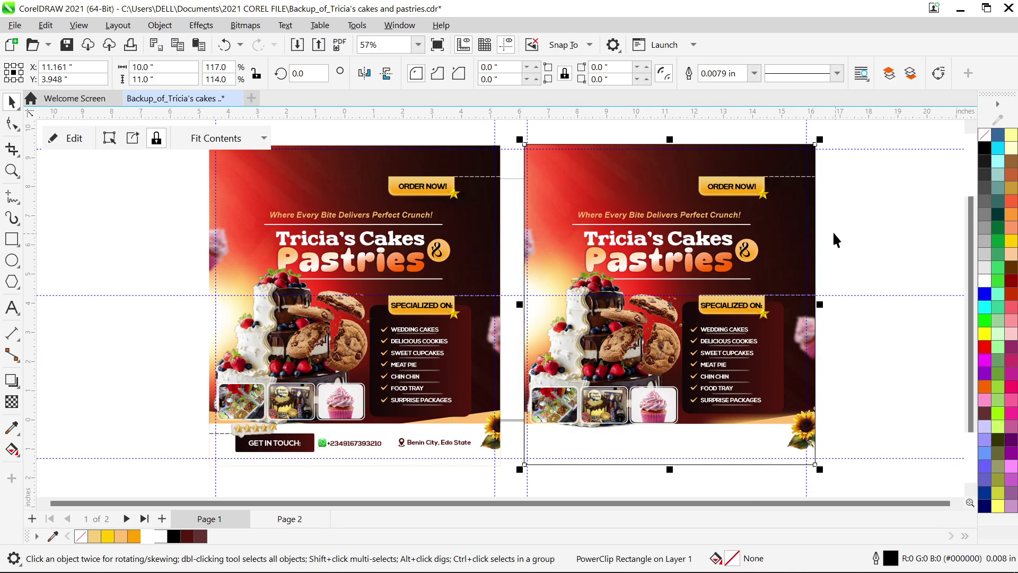
double_click(577, 185)
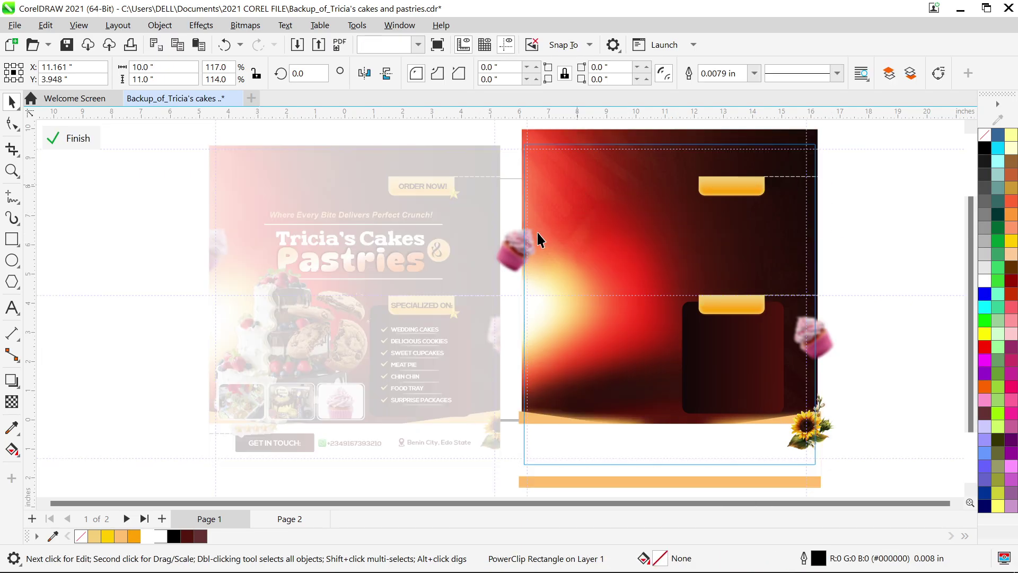
Step: Nudge the cupcake and sunflower group right to about X 11.14 in and finish editing the PowerClip
left_click(514, 238)
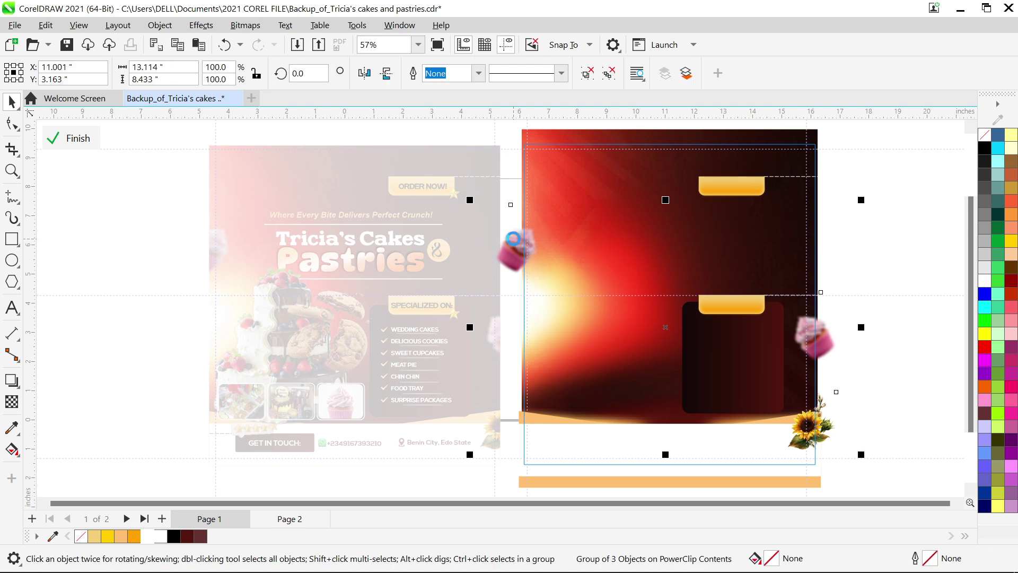
key("Right")
key("Right")
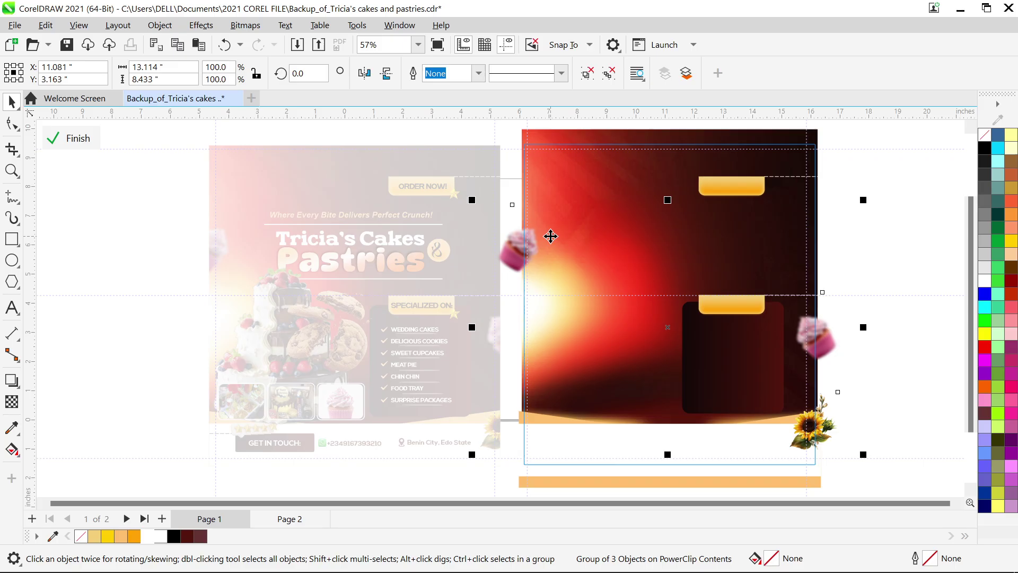
key("Right")
key("Right")
key("Right")
key("Right")
key("Right")
key("Right")
key("Right")
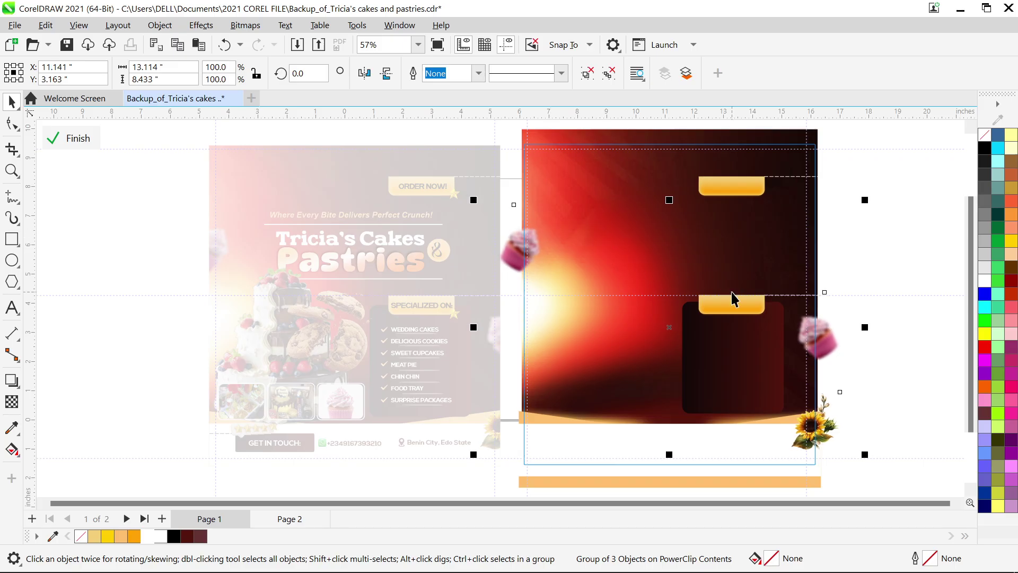
right_click(724, 229)
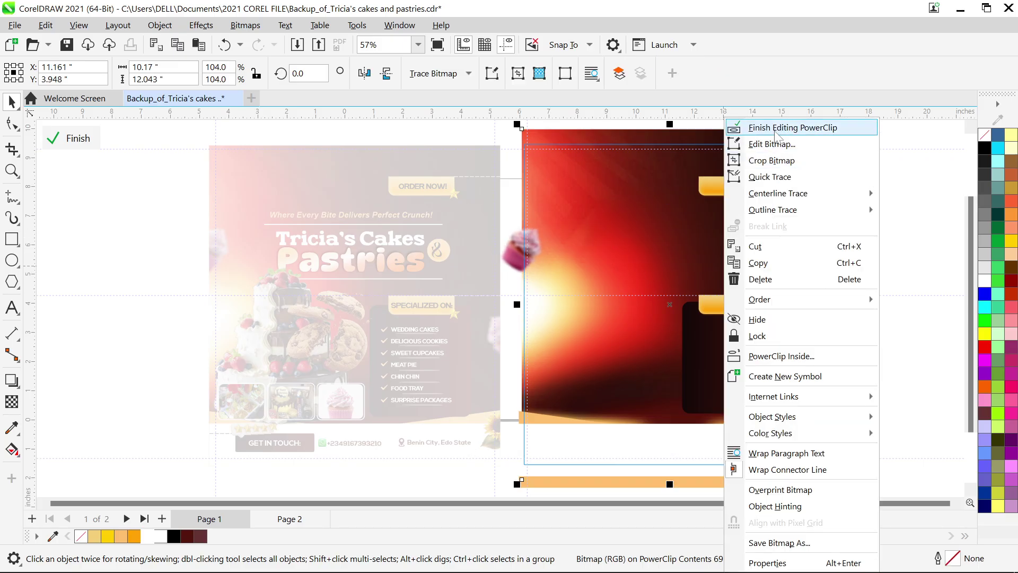
left_click(775, 130)
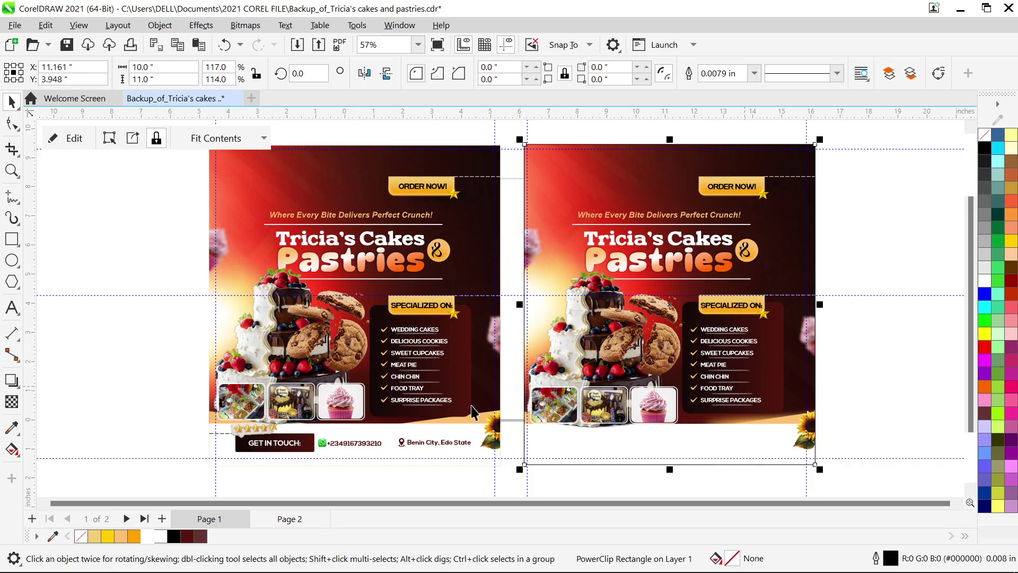
Step: Examine the original footer's GET IN TOUCH label, its dark rounded rectangle and the five-star rating image
left_click(307, 443)
scroll(310, 446, "up", 5)
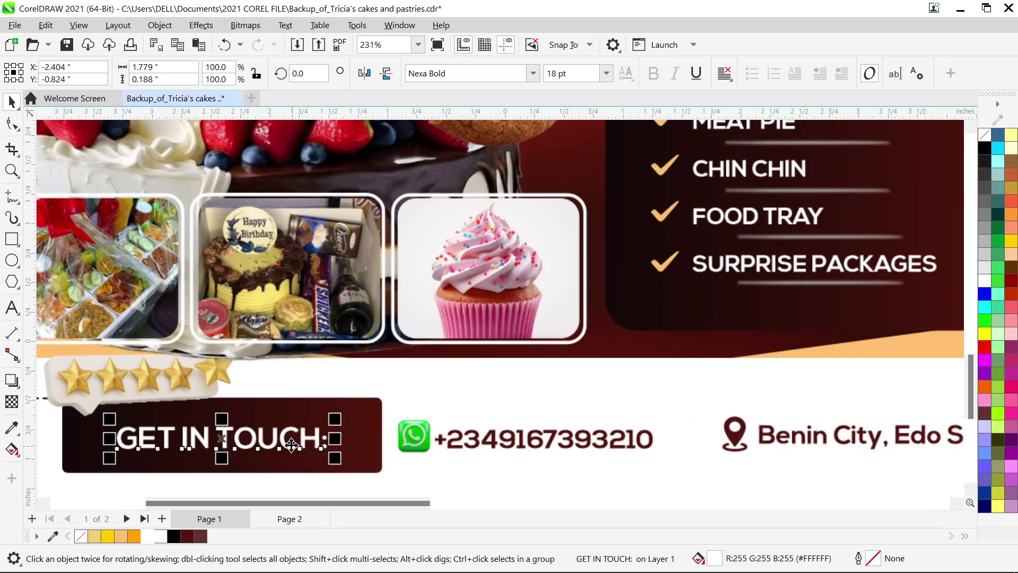
left_click(286, 413)
left_click(126, 381)
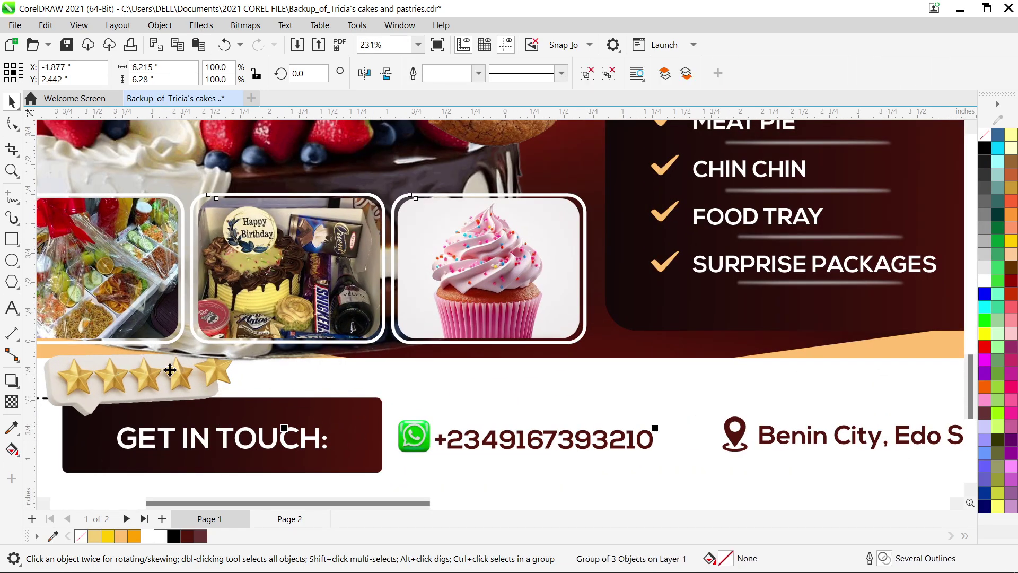
scroll(145, 371, "down", 2)
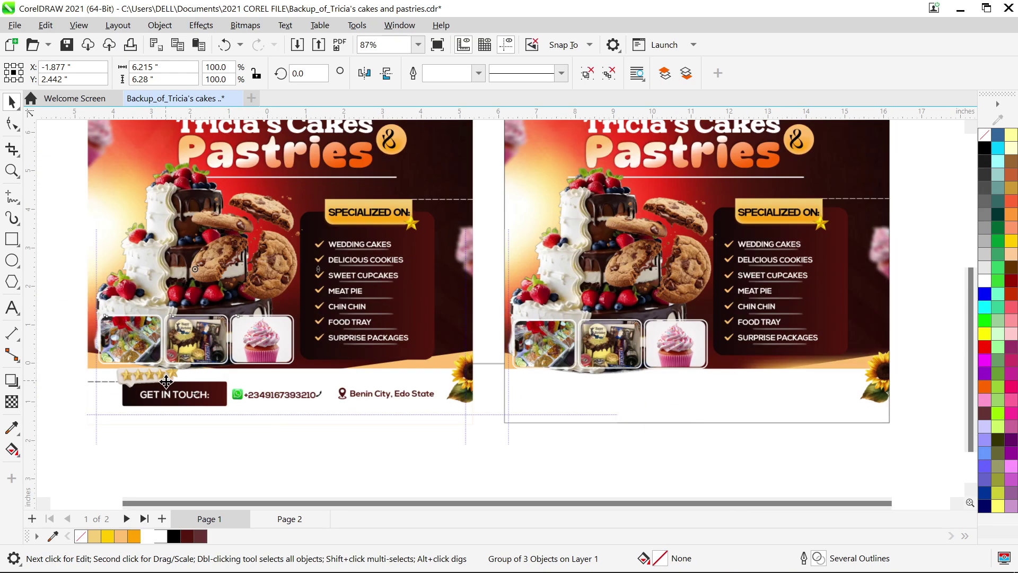
scroll(151, 395, "down", 3)
left_click(148, 386)
left_click(145, 376, "shift")
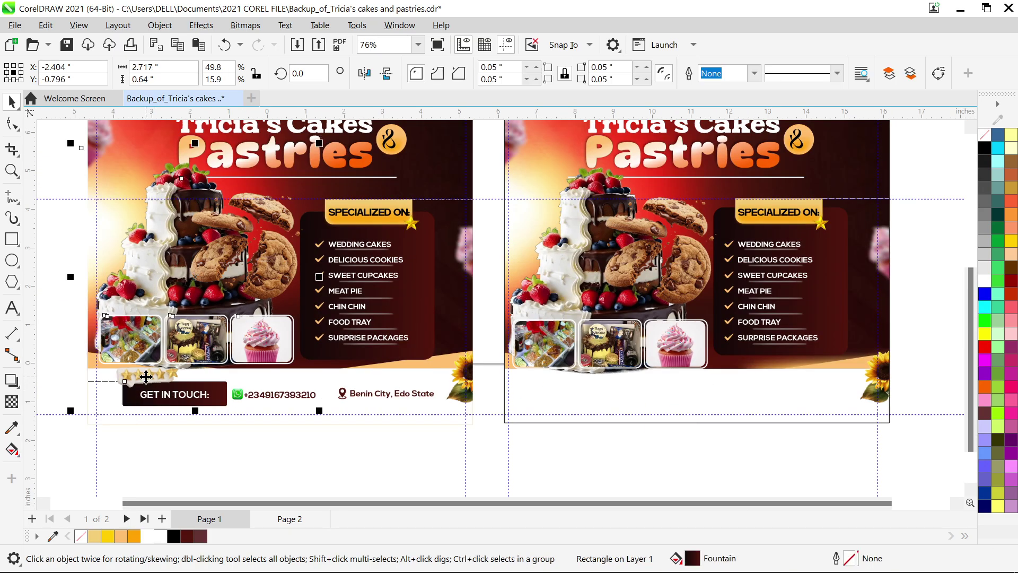
left_click(141, 449)
left_click(120, 378)
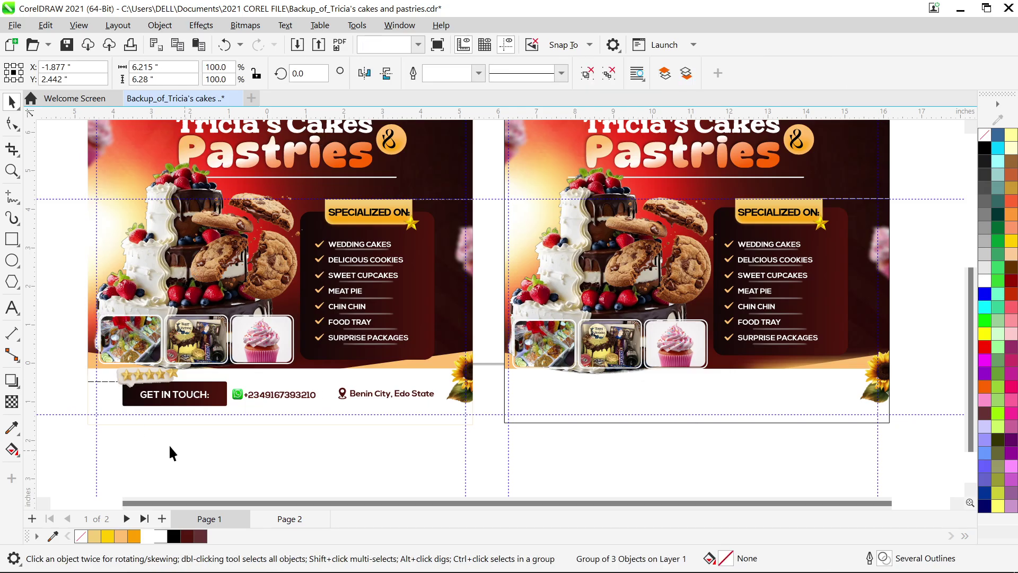
left_click_drag(67, 351, 215, 396)
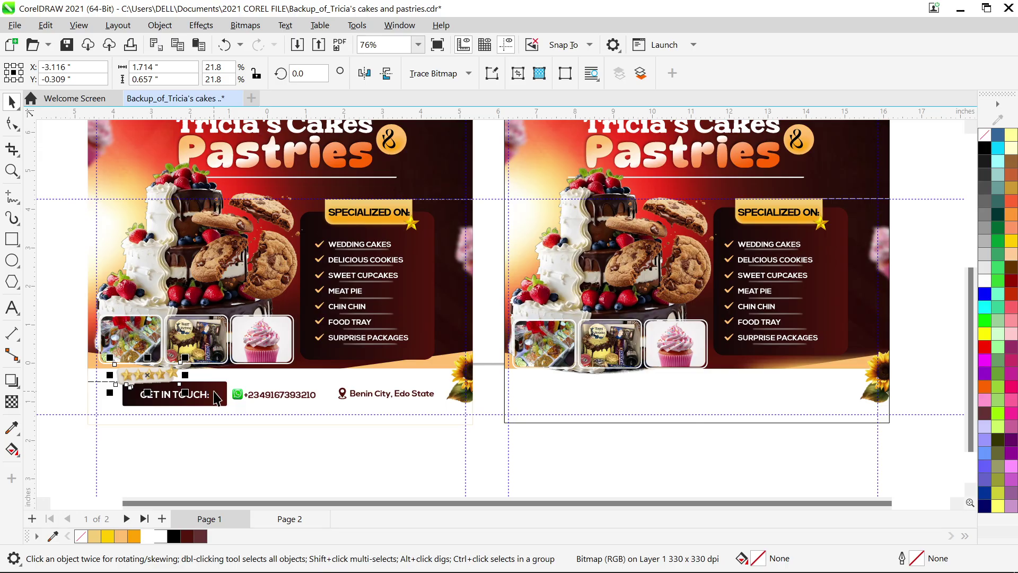
scroll(159, 339, "up", 2)
scroll(180, 372, "up", 2)
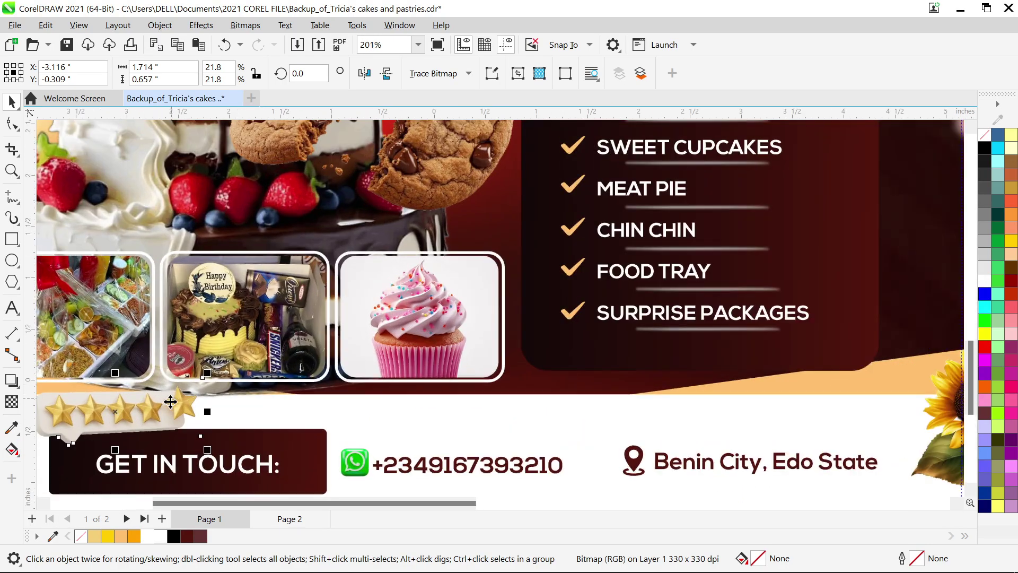
scroll(180, 451, "down", 4)
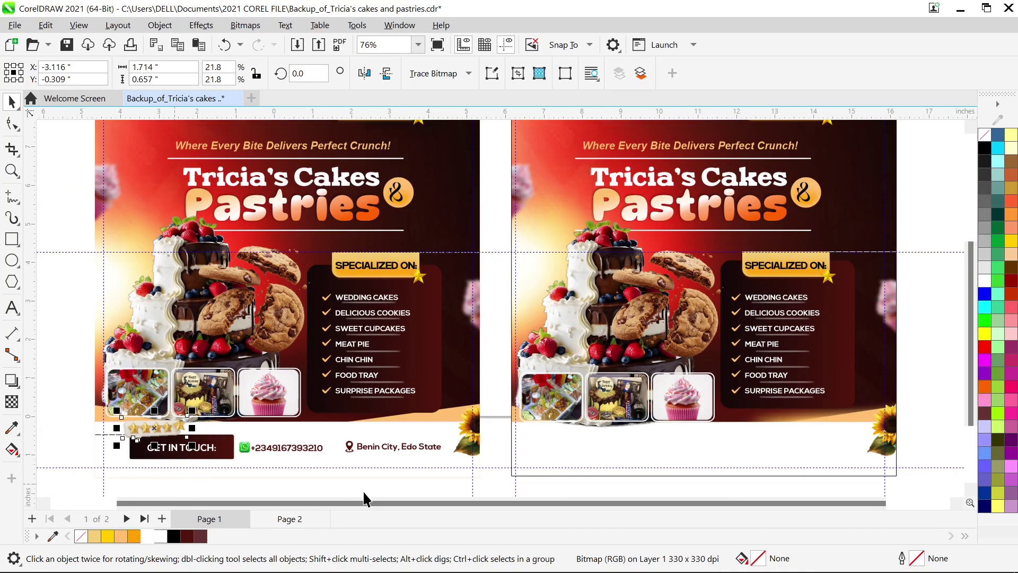
Step: Group the original footer's nine contact objects, including the star rating, and place a copy on the new flyer's footer at about X 10.97 in
left_click_drag(492, 486, 62, 414)
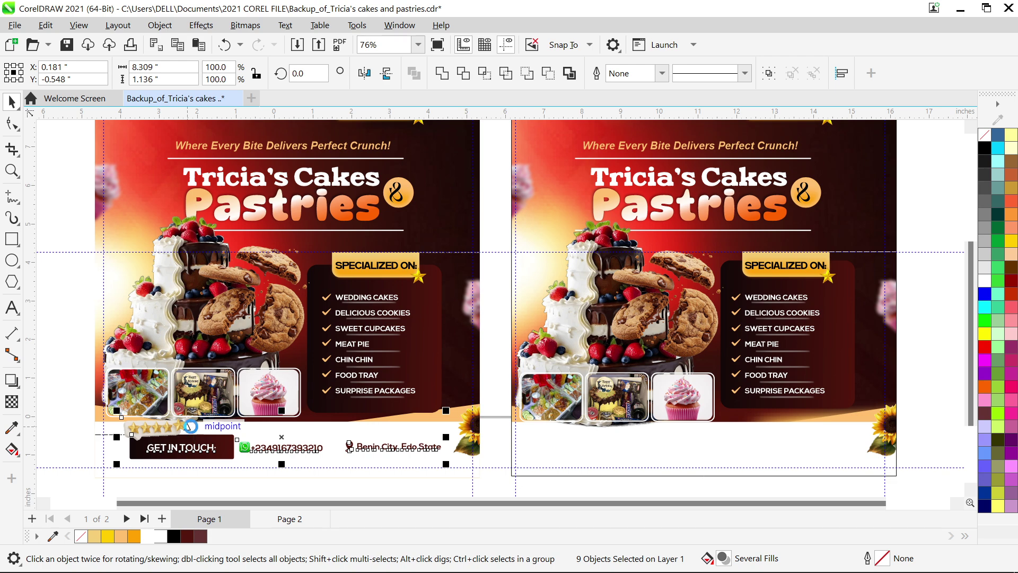
key("ctrl+g")
left_click_drag(326, 451, 657, 445)
key("Right")
key("Right")
key("Right")
key("Right")
key("Right")
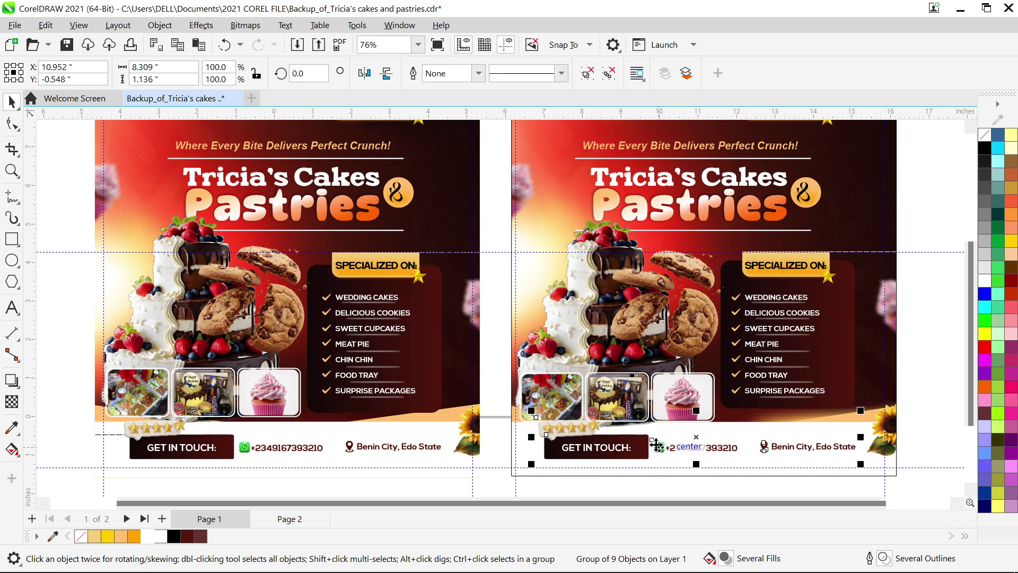
scroll(708, 469, "up", 3)
scroll(698, 440, "up", 5)
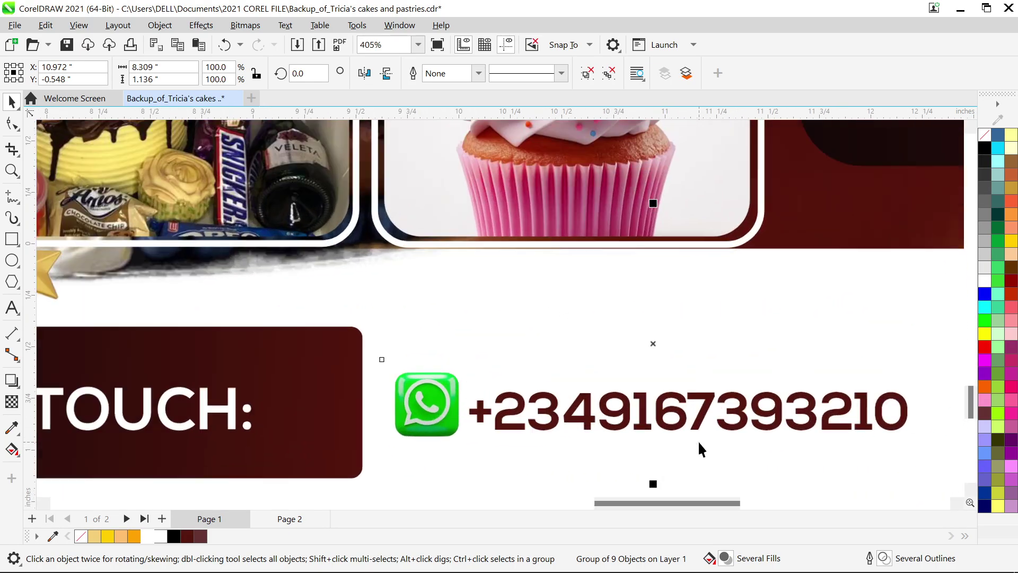
scroll(784, 458, "down", 1)
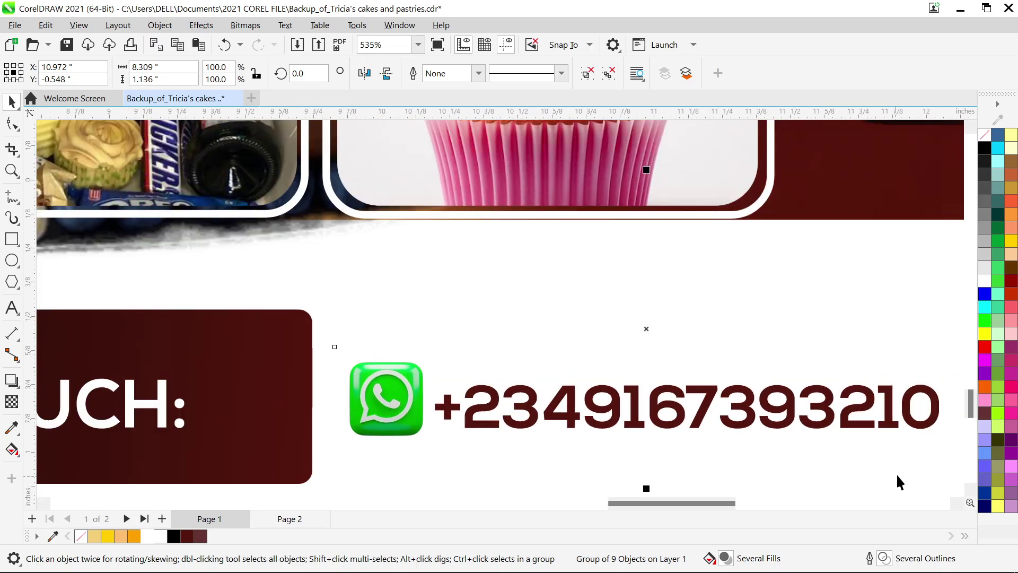
scroll(897, 472, "up", 1)
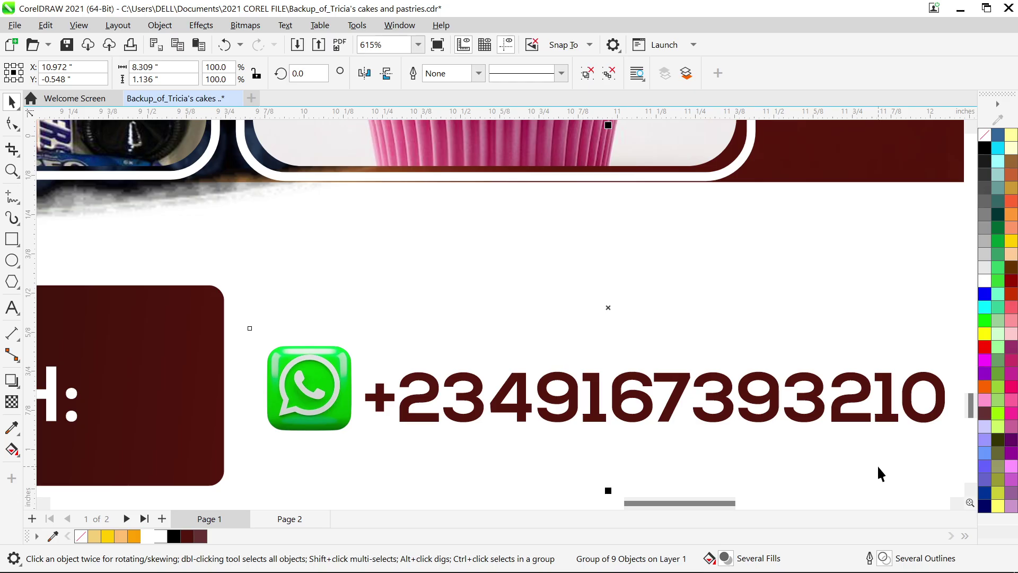
key("F4")
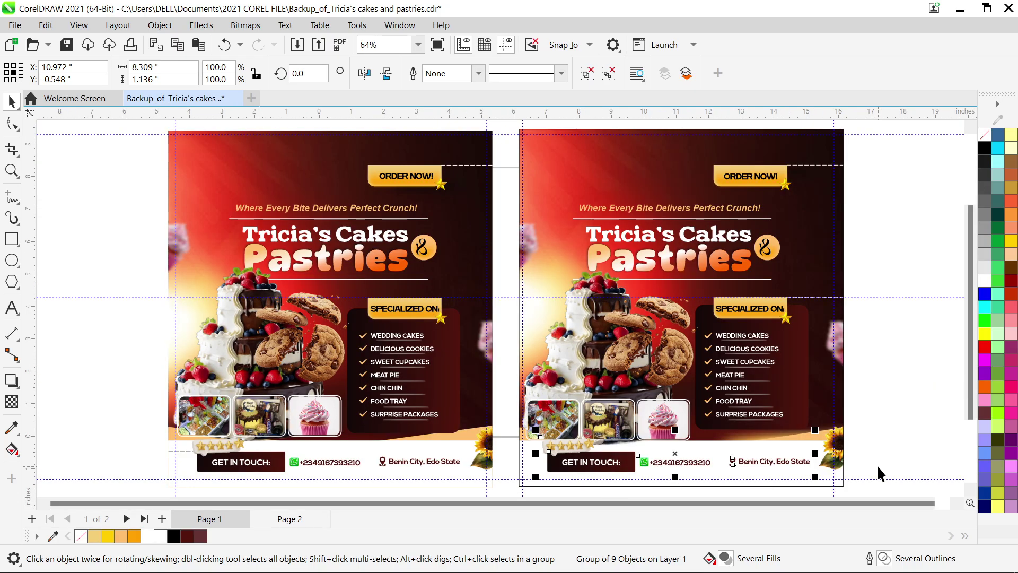
Step: Nudge the new flyer's PowerClip frame to about X 11.15 in, Y 3.90 in to line it up with the original
left_click(644, 215)
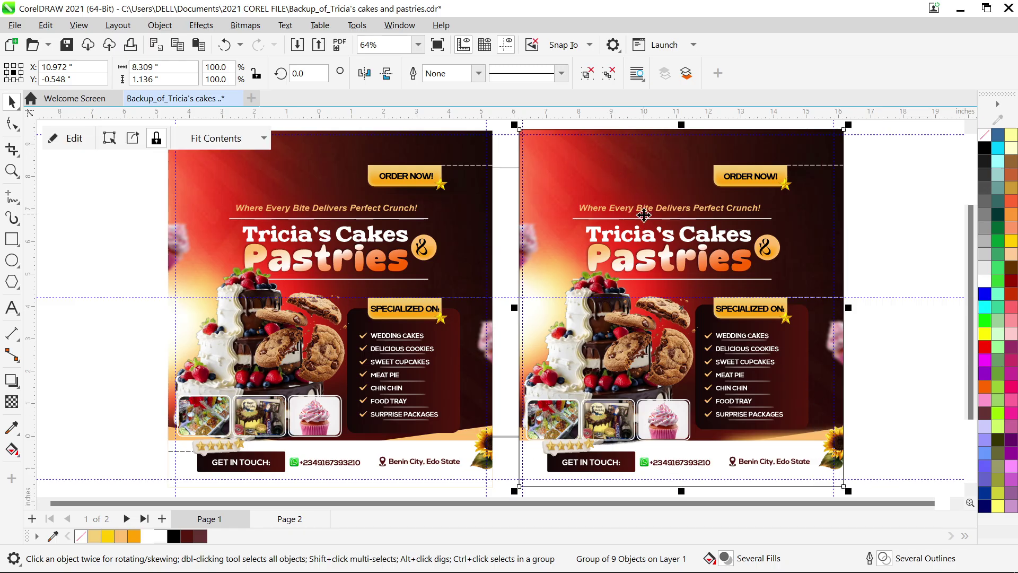
left_click_drag(507, 199, 532, 210)
left_click(576, 154)
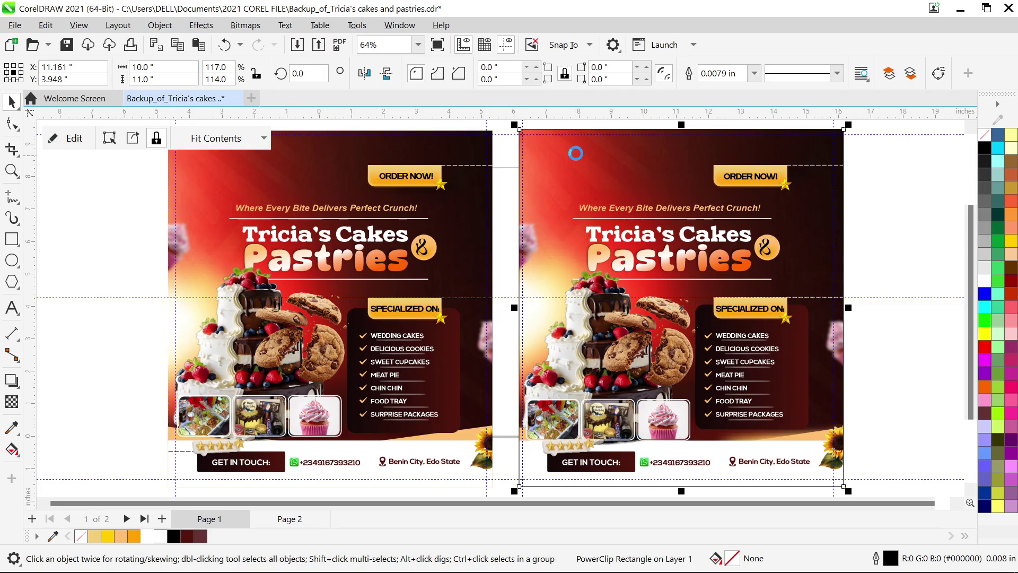
key("Right")
key("Right")
key("Right")
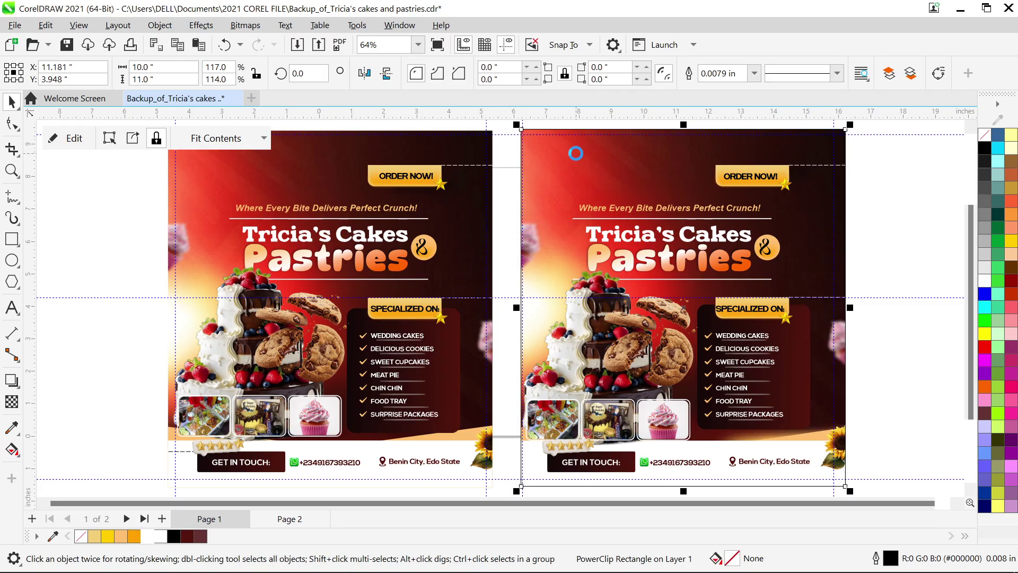
key("Right")
key("Right")
key("Right")
key("Down")
key("Down")
key("Down")
key("Down")
key("Left")
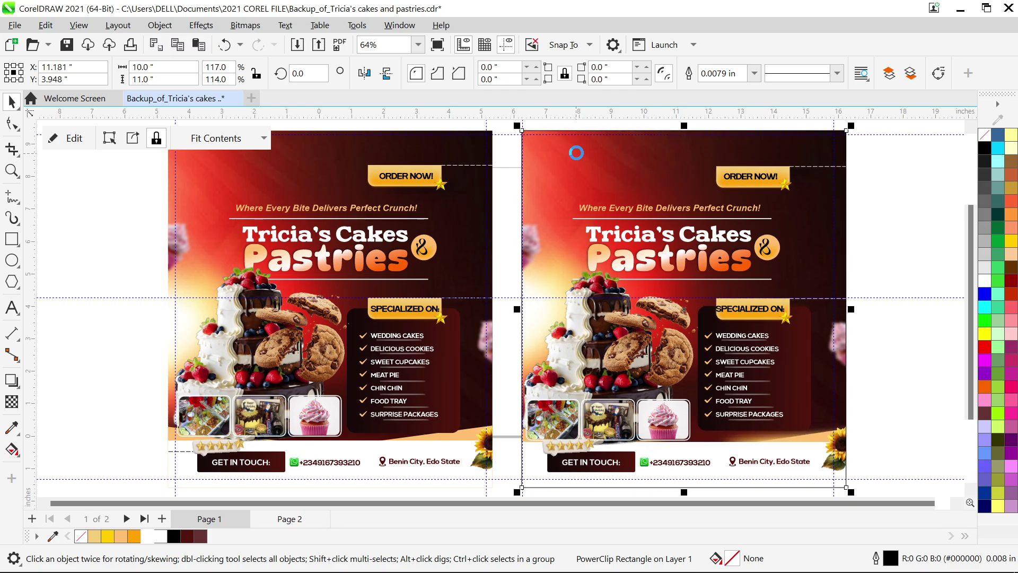
key("Left")
key("Left")
key("Left")
key("Left")
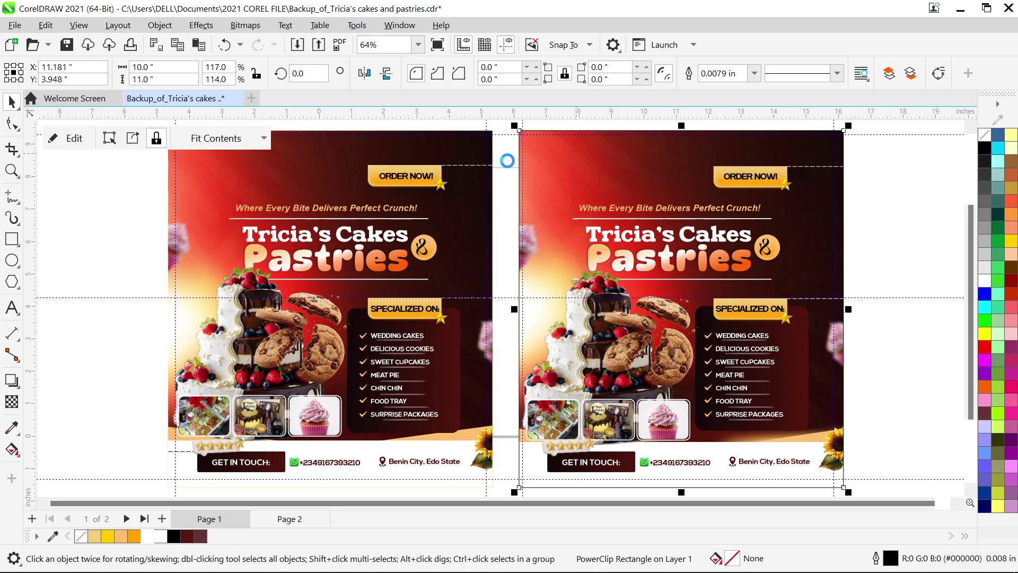
key("Left")
key("Left")
key("Left")
key("Down")
key("Down")
key("Down")
key("Down")
key("Down")
Step: Select the new flyer's tagline and title group, nudge it up to about Y 6.09 in and deselect it
left_click_drag(507, 155, 843, 313)
key("Up")
key("Up")
key("Up")
key("Up")
key("Up")
key("Up")
key("Up")
key("Up")
key("Up")
key("Up")
key("Up")
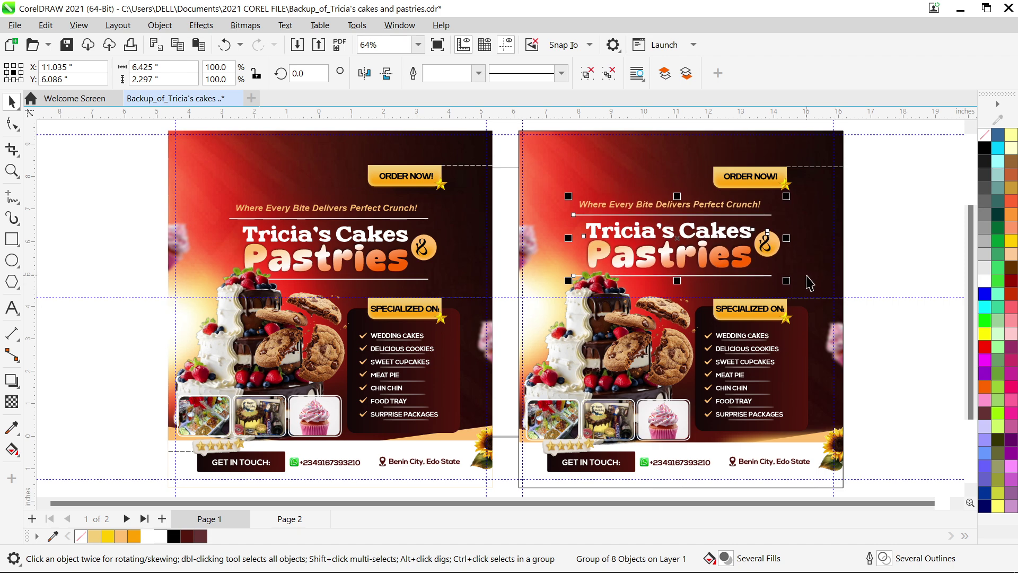
key("F4")
left_click(892, 230)
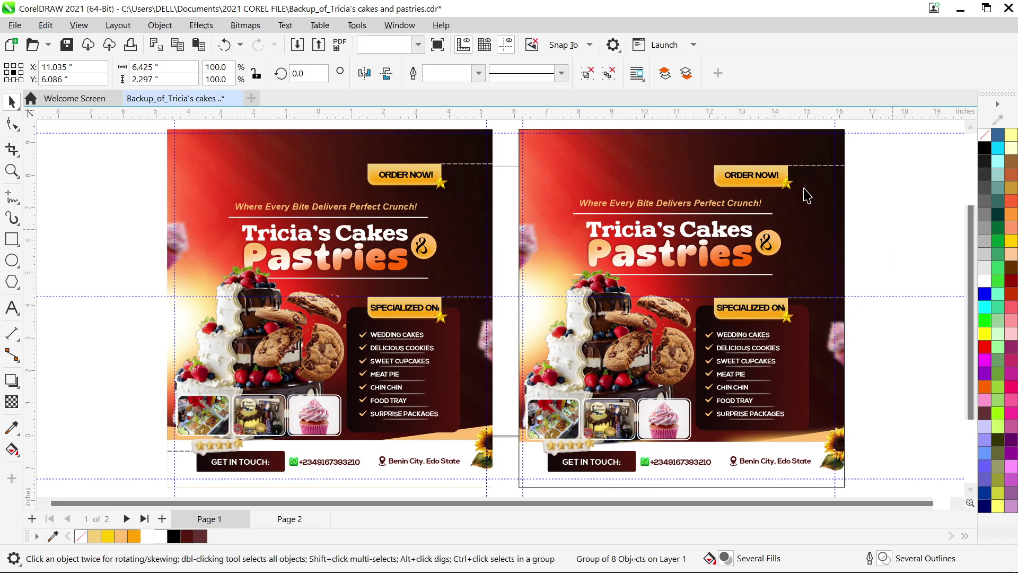
Step: Remove the outline from the new flyer's PowerClip frame and deselect it
left_click(631, 165)
left_click(754, 73)
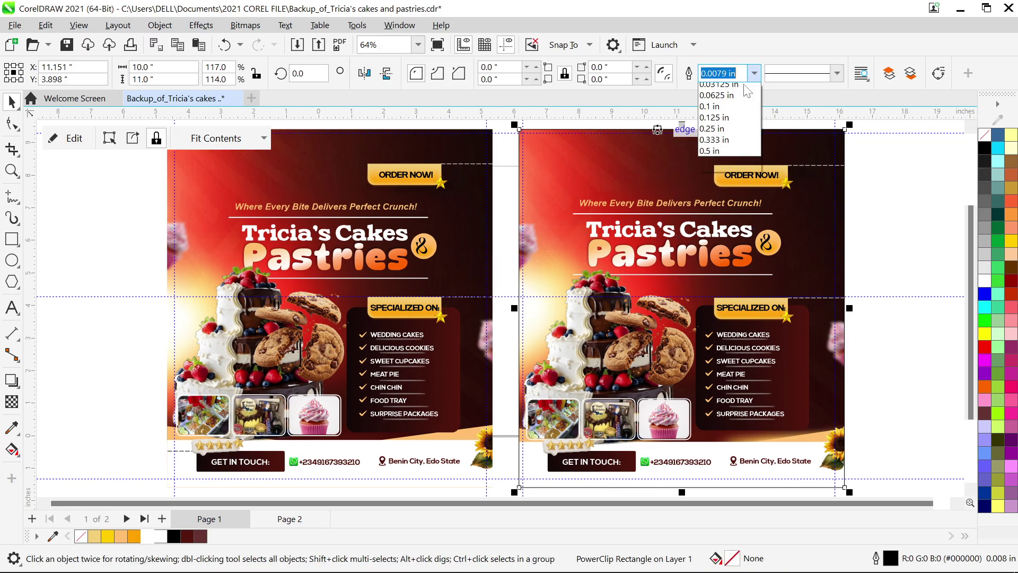
left_click(708, 90)
left_click(909, 212)
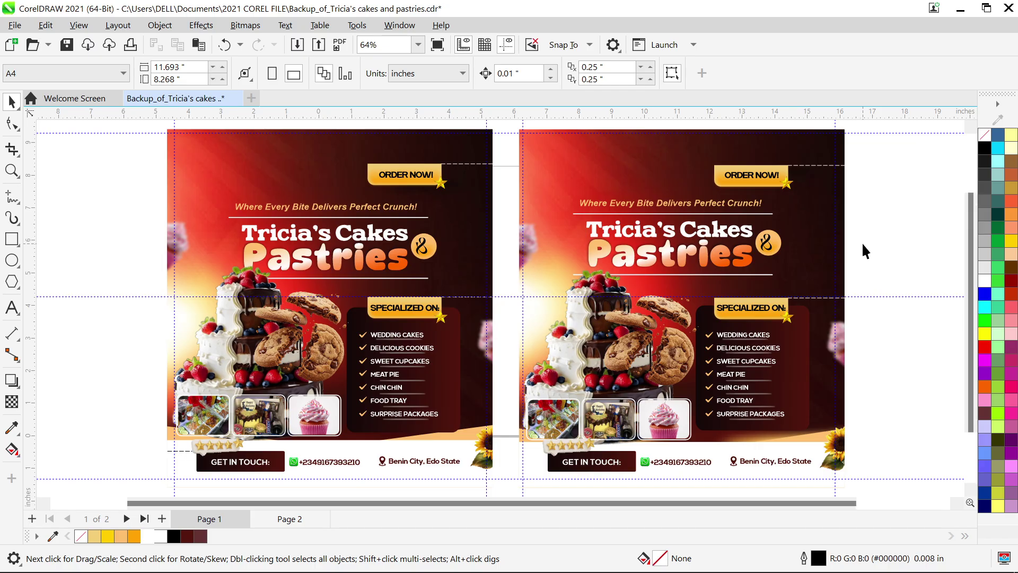
Step: Preview the finished flyer beside the original in full screen, and return to the normal workspace
key("F9")
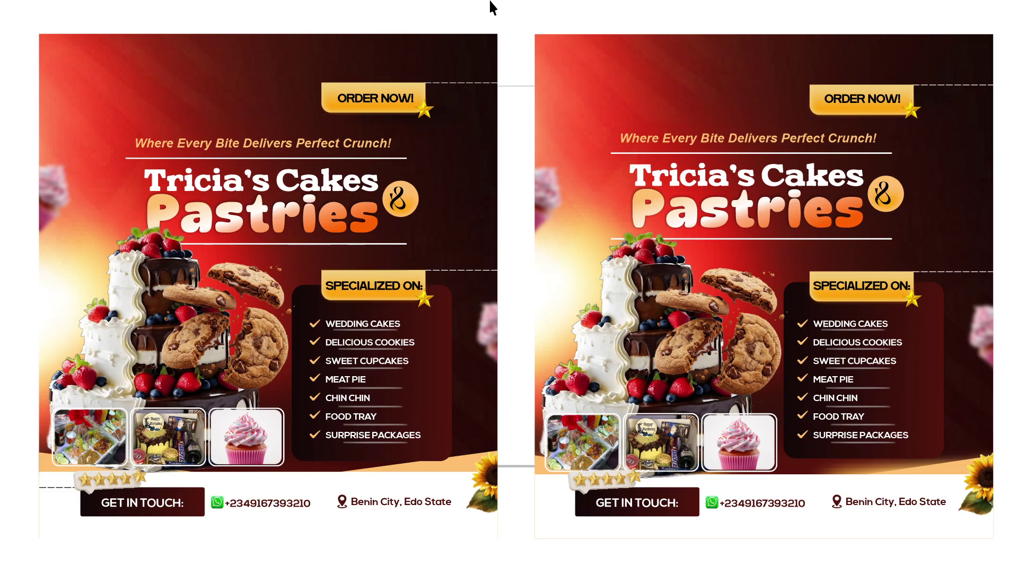
key("Escape")
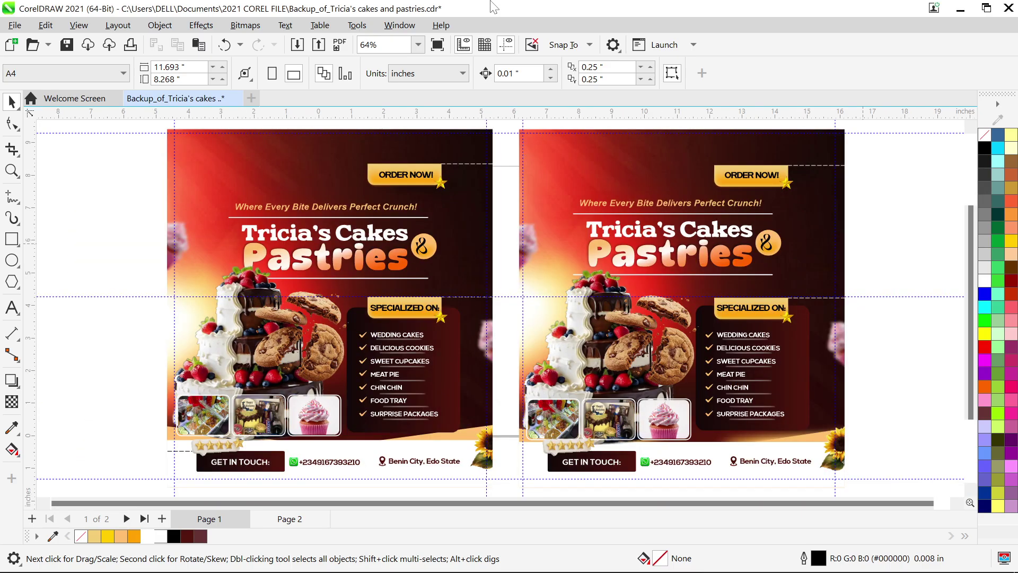
mouse_move(703, 539)
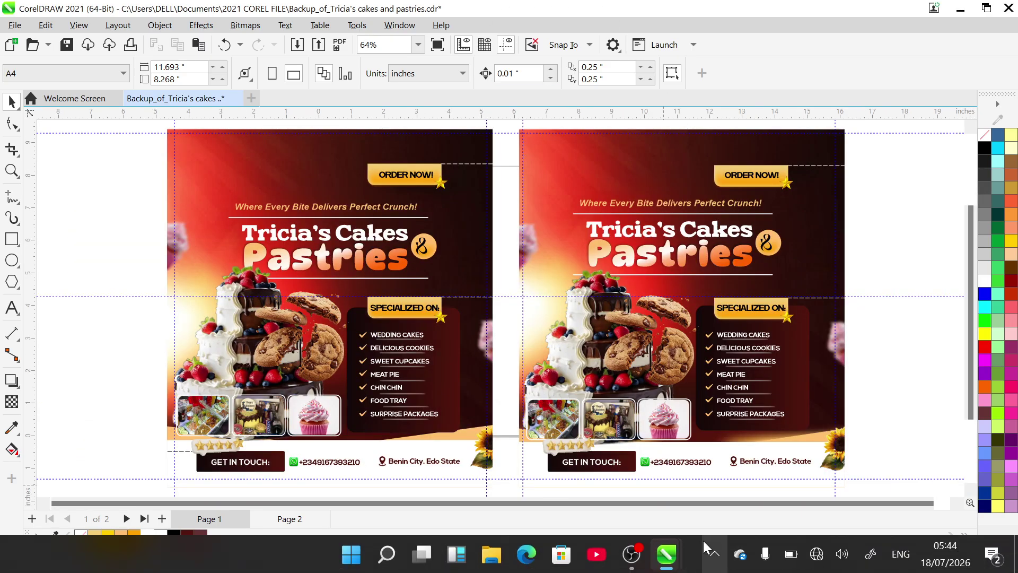